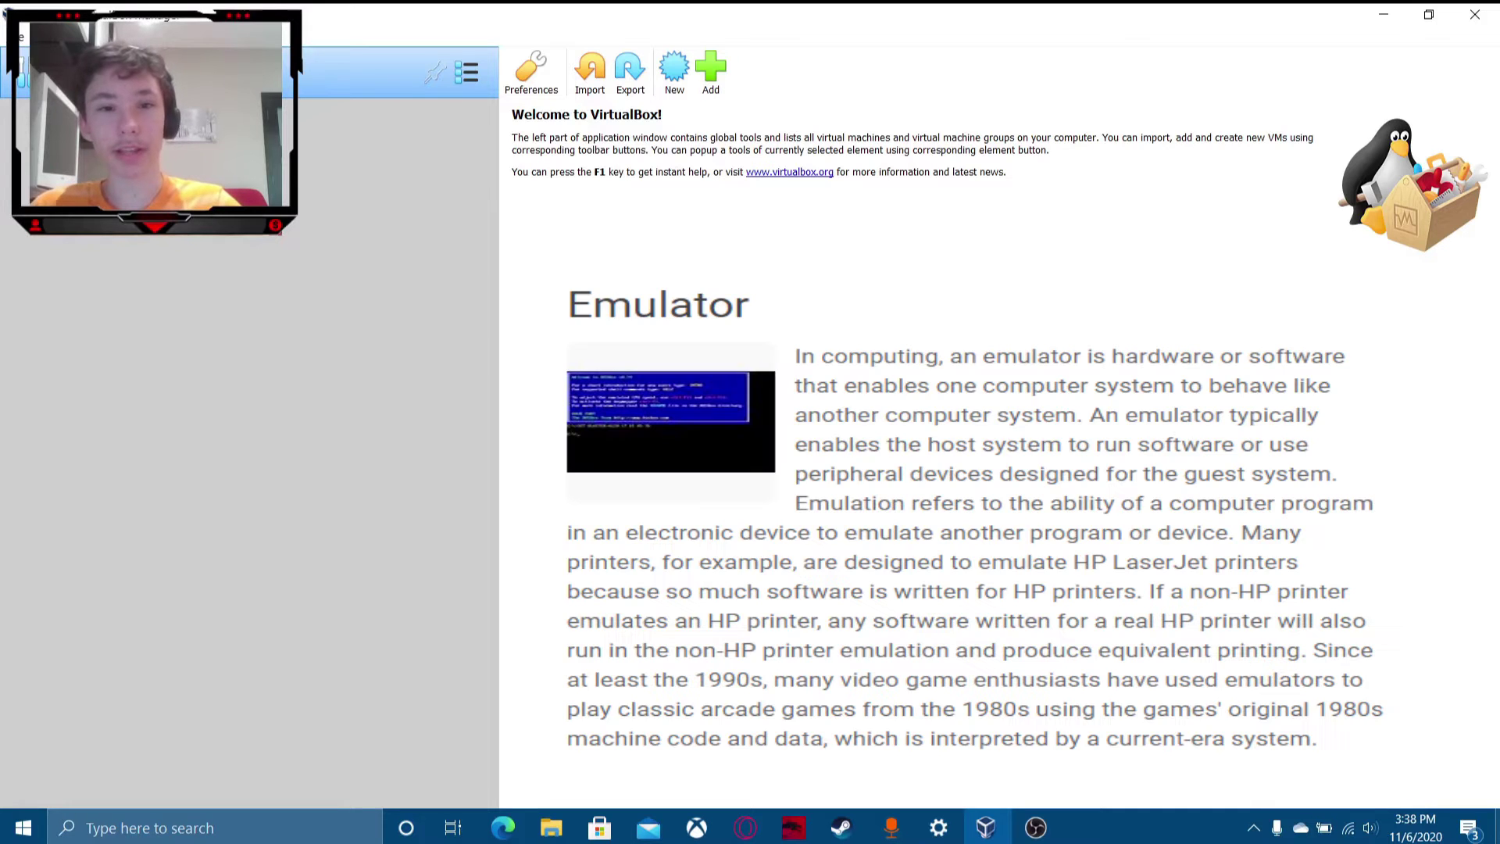
Begin a new VM and browse the Type and Version lists, keeping Microsoft Windows and Windows 7 (64-bit).
left_click(674, 71)
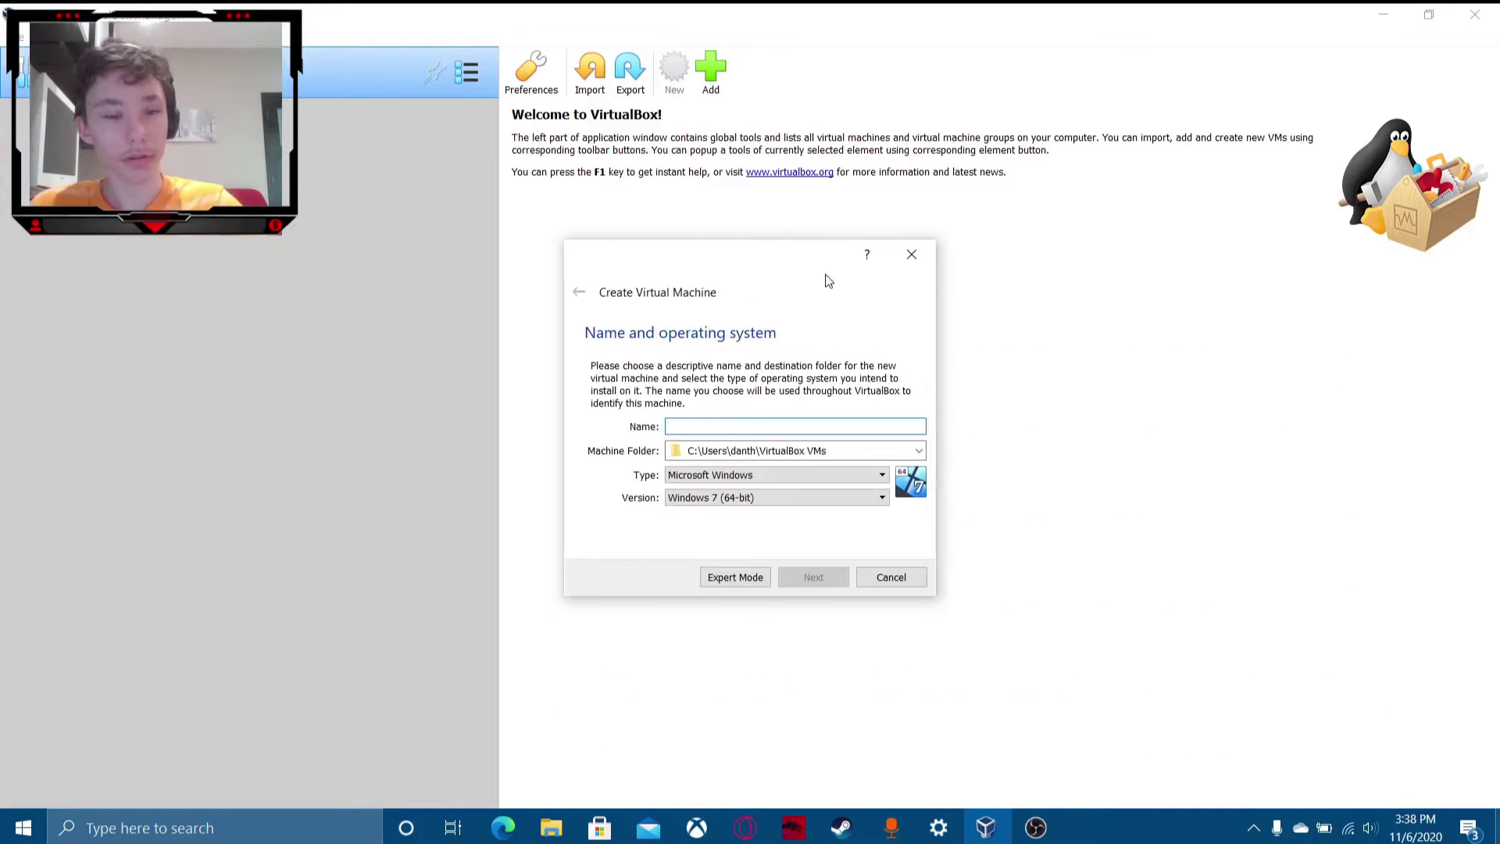
left_click(758, 475)
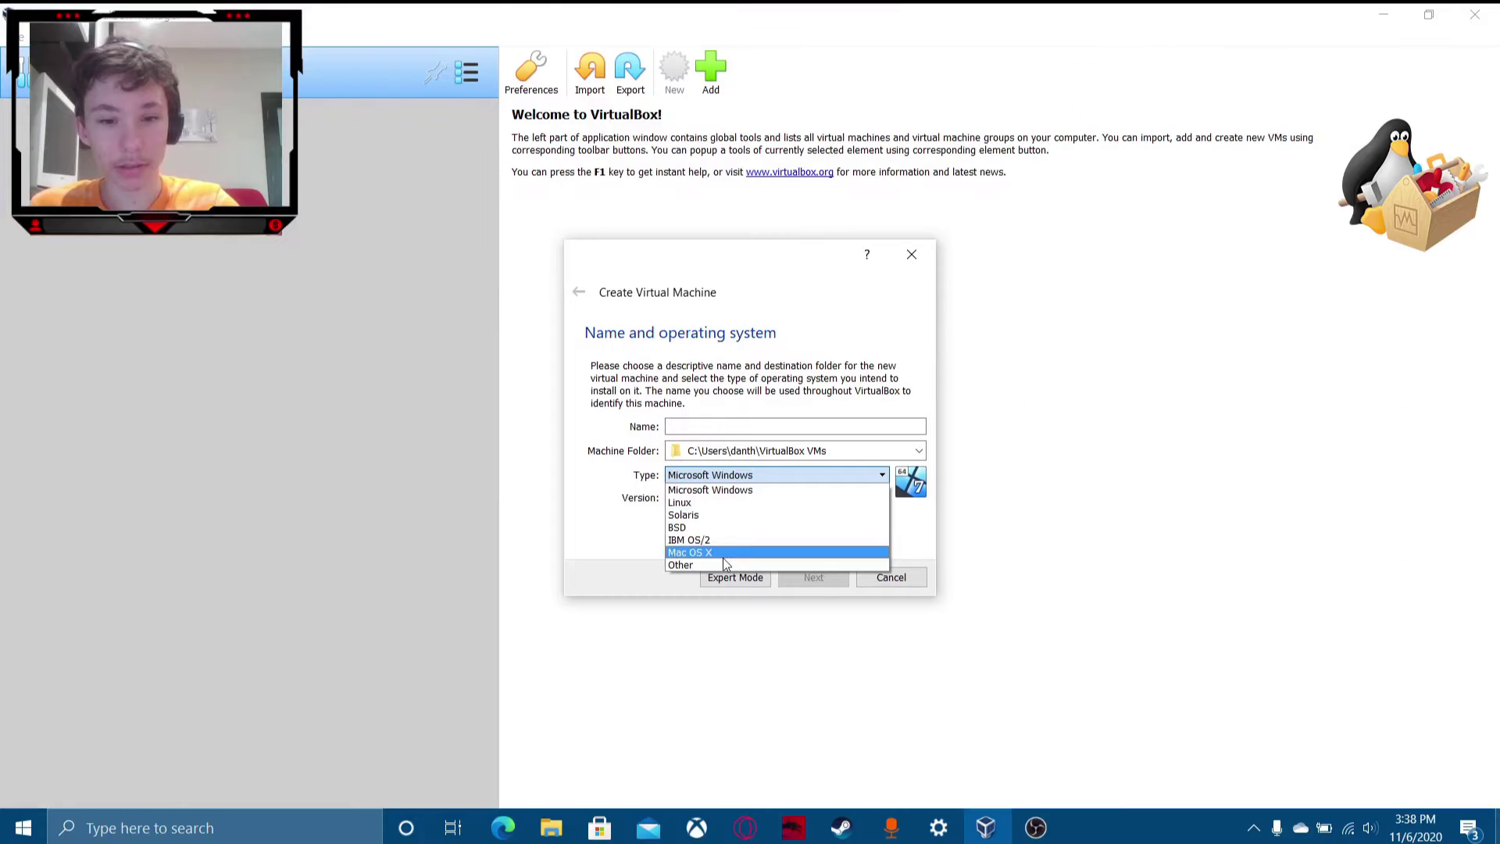
left_click(736, 489)
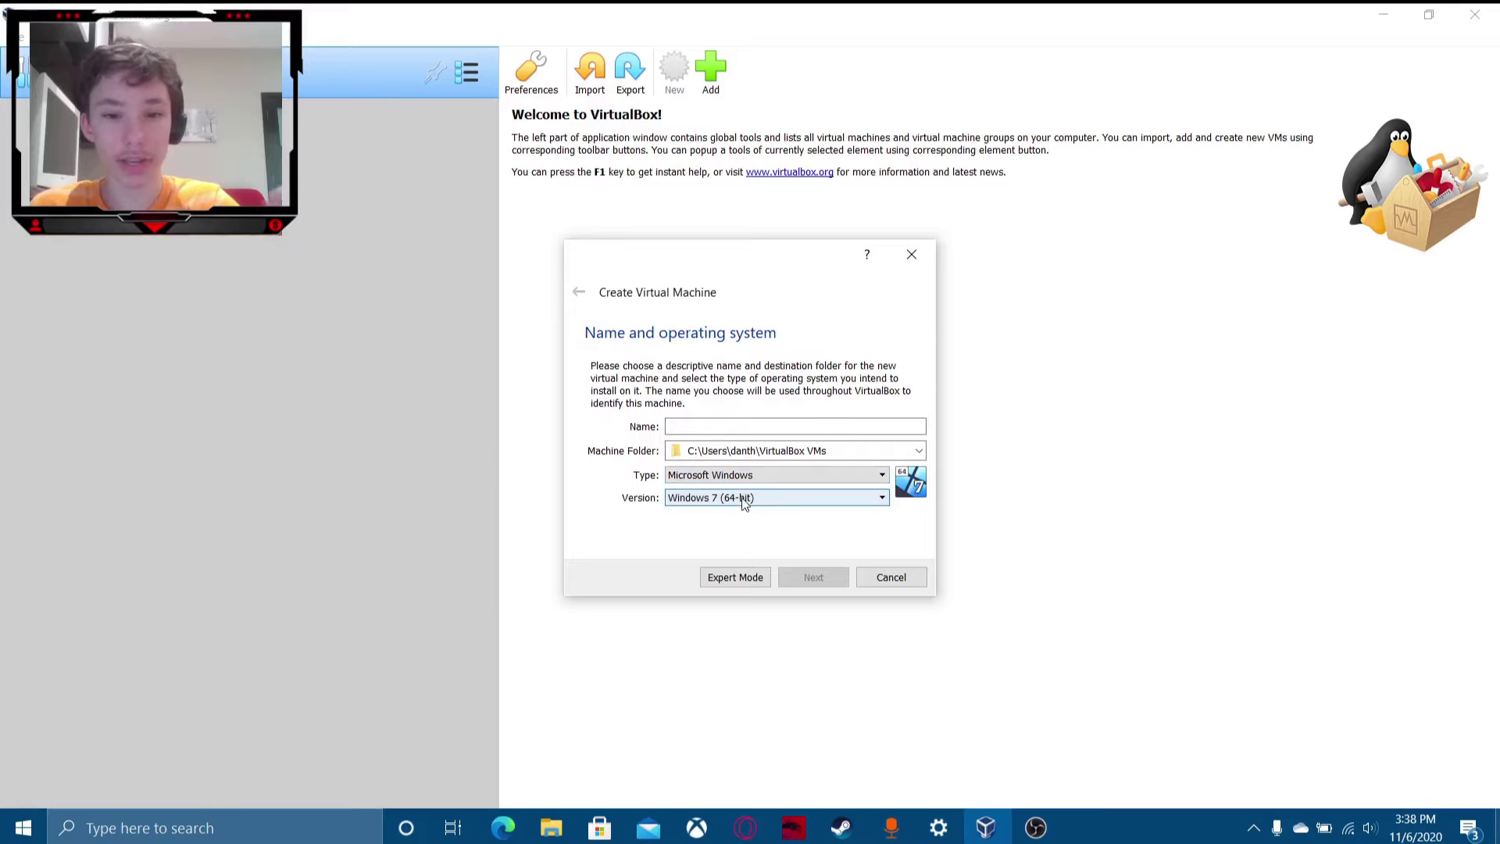
left_click(741, 497)
scroll(750, 562, "down", 4)
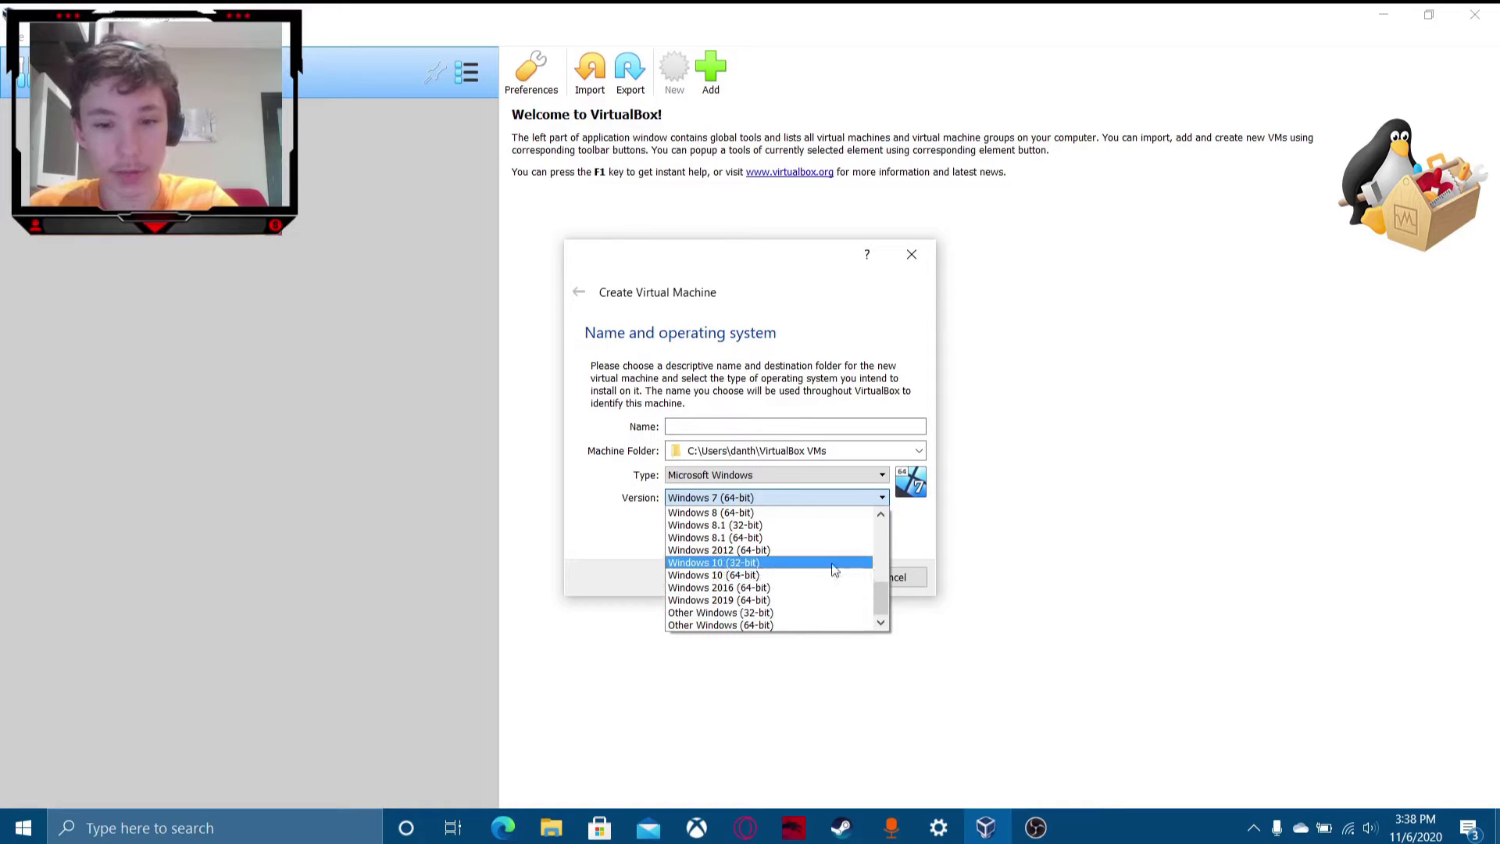
left_click(920, 522)
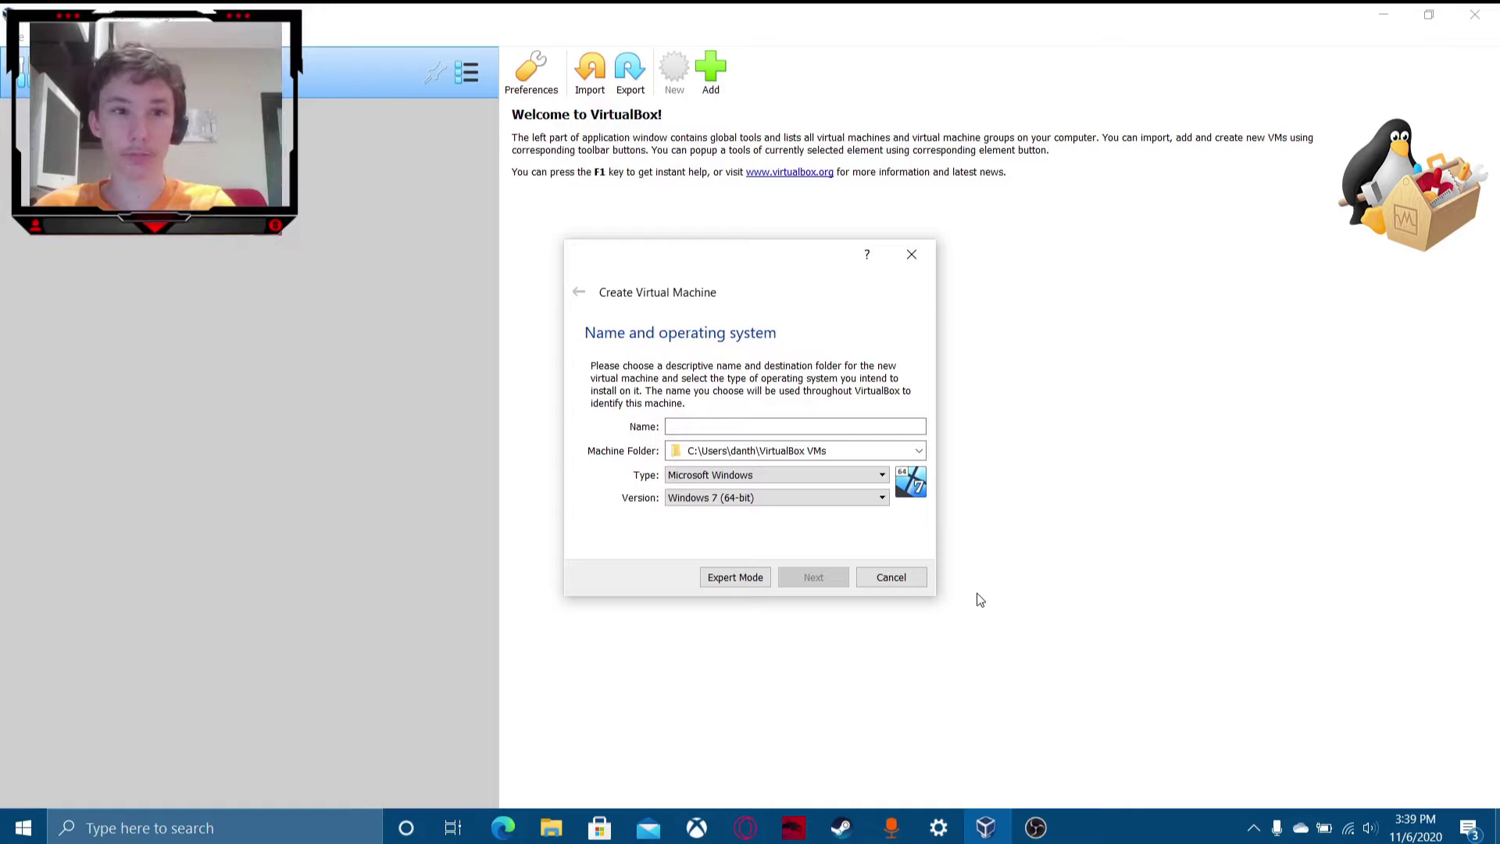
Bring Edge's virtualbox.org page forward, dismiss the download bar, and go to the VirtualBox 6.1 Downloads page.
left_click(503, 827)
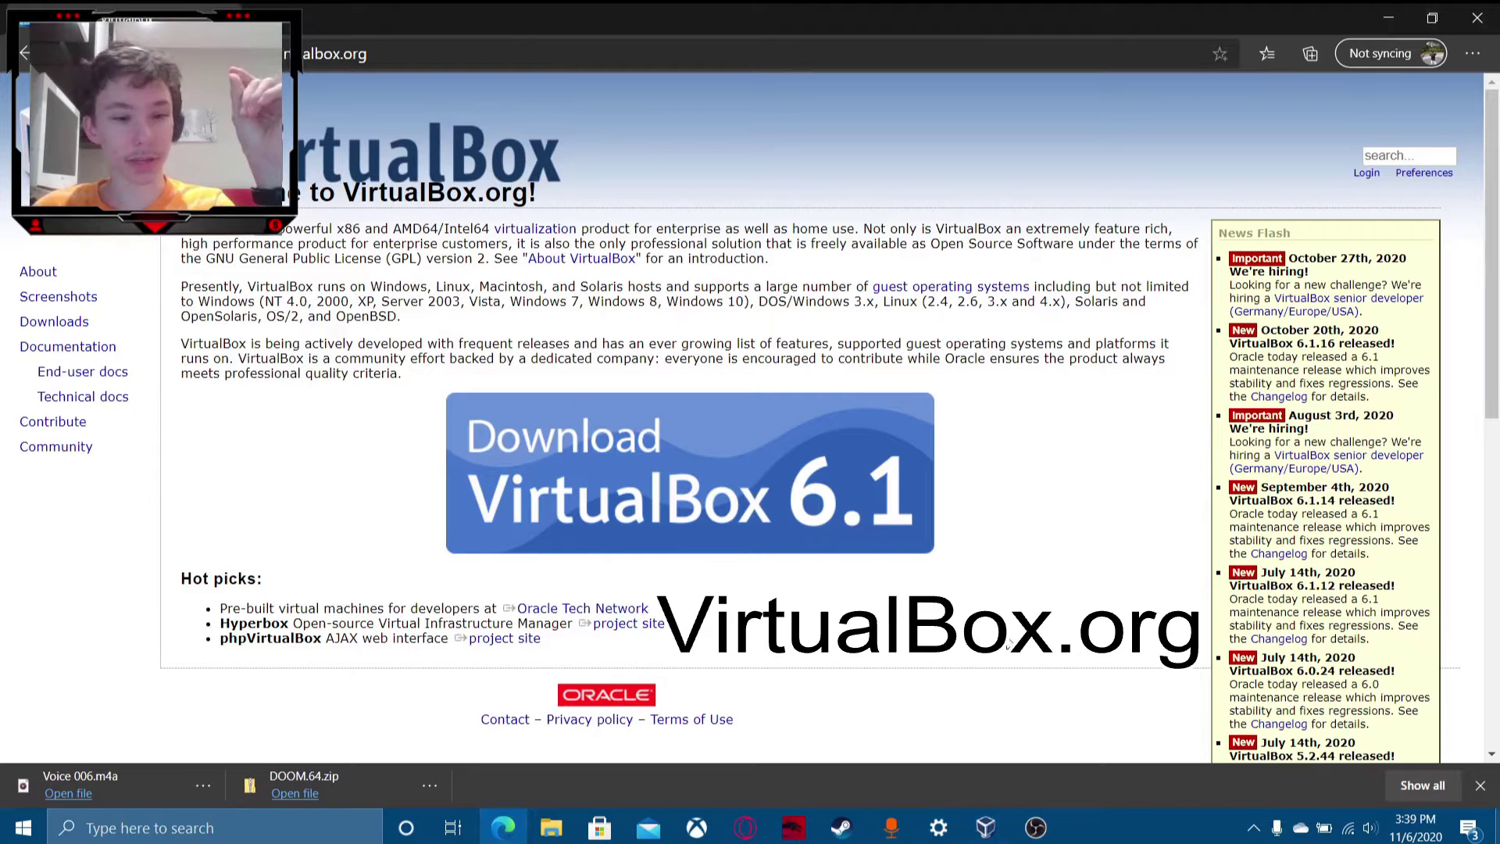
left_click(1480, 785)
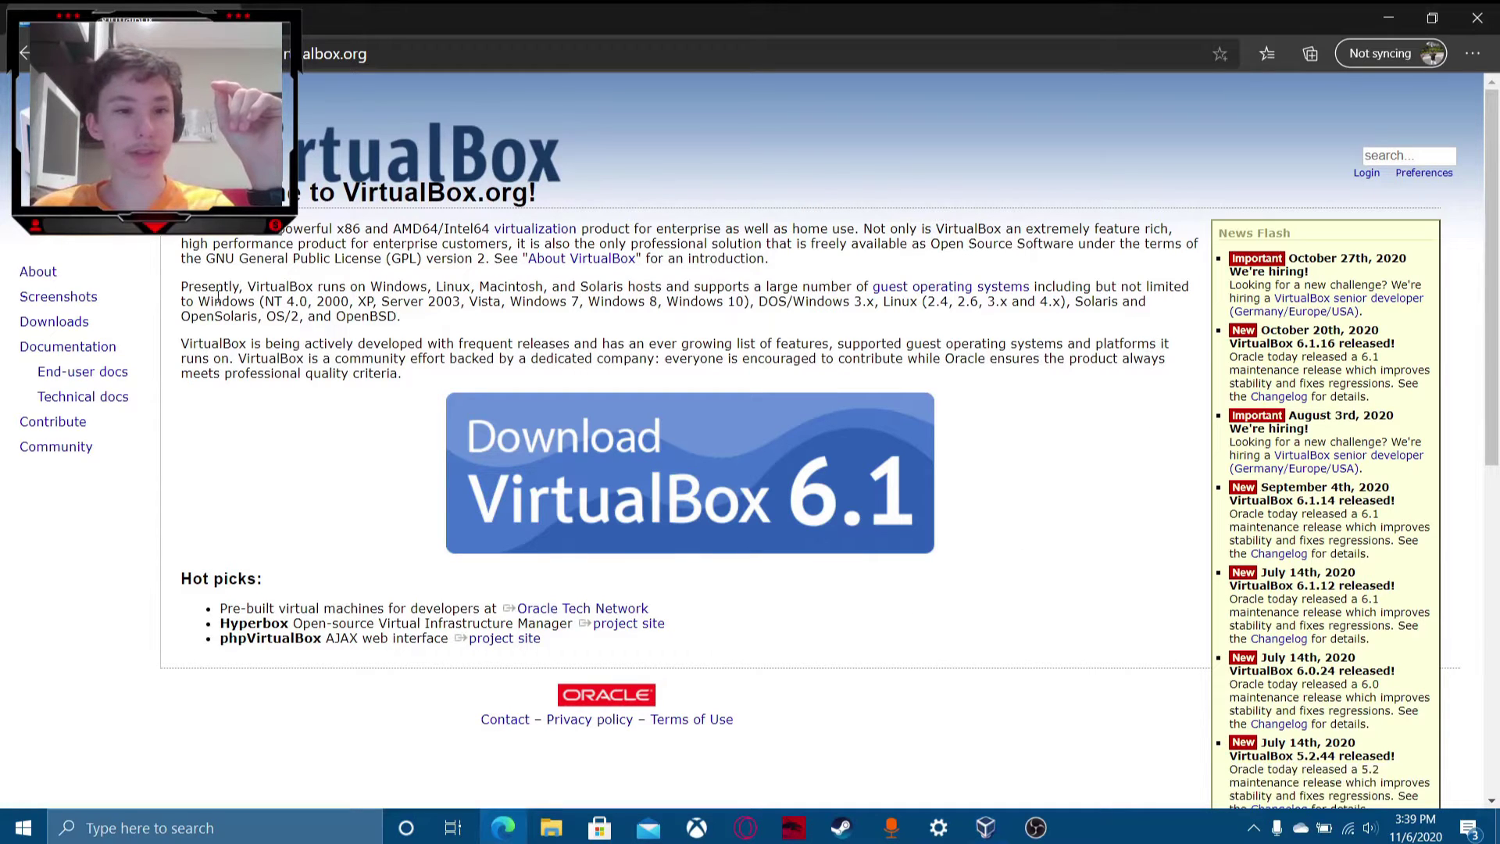
left_click_drag(374, 518, 602, 539)
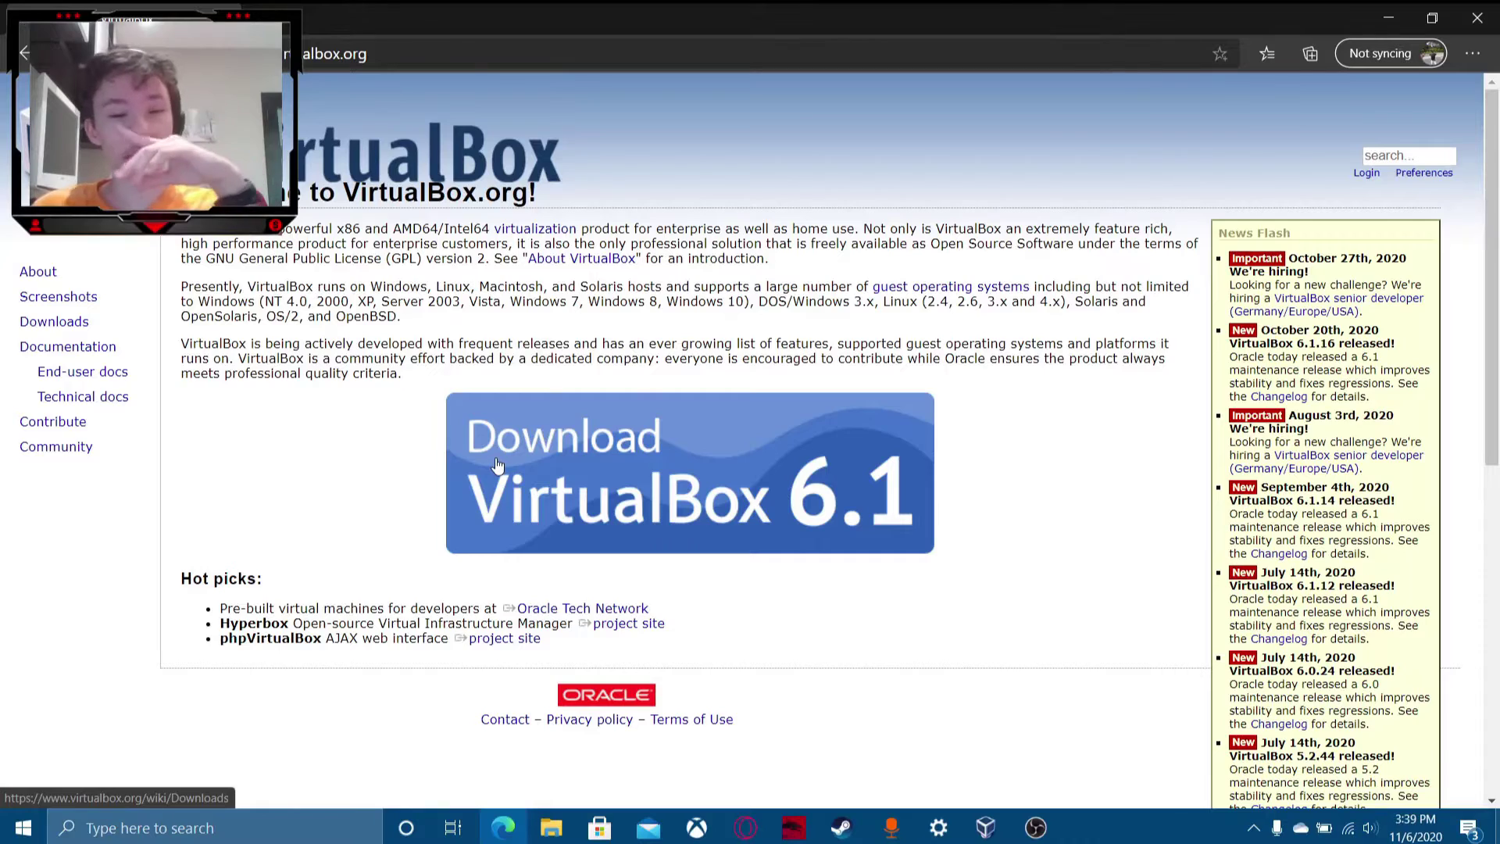
left_click(497, 467)
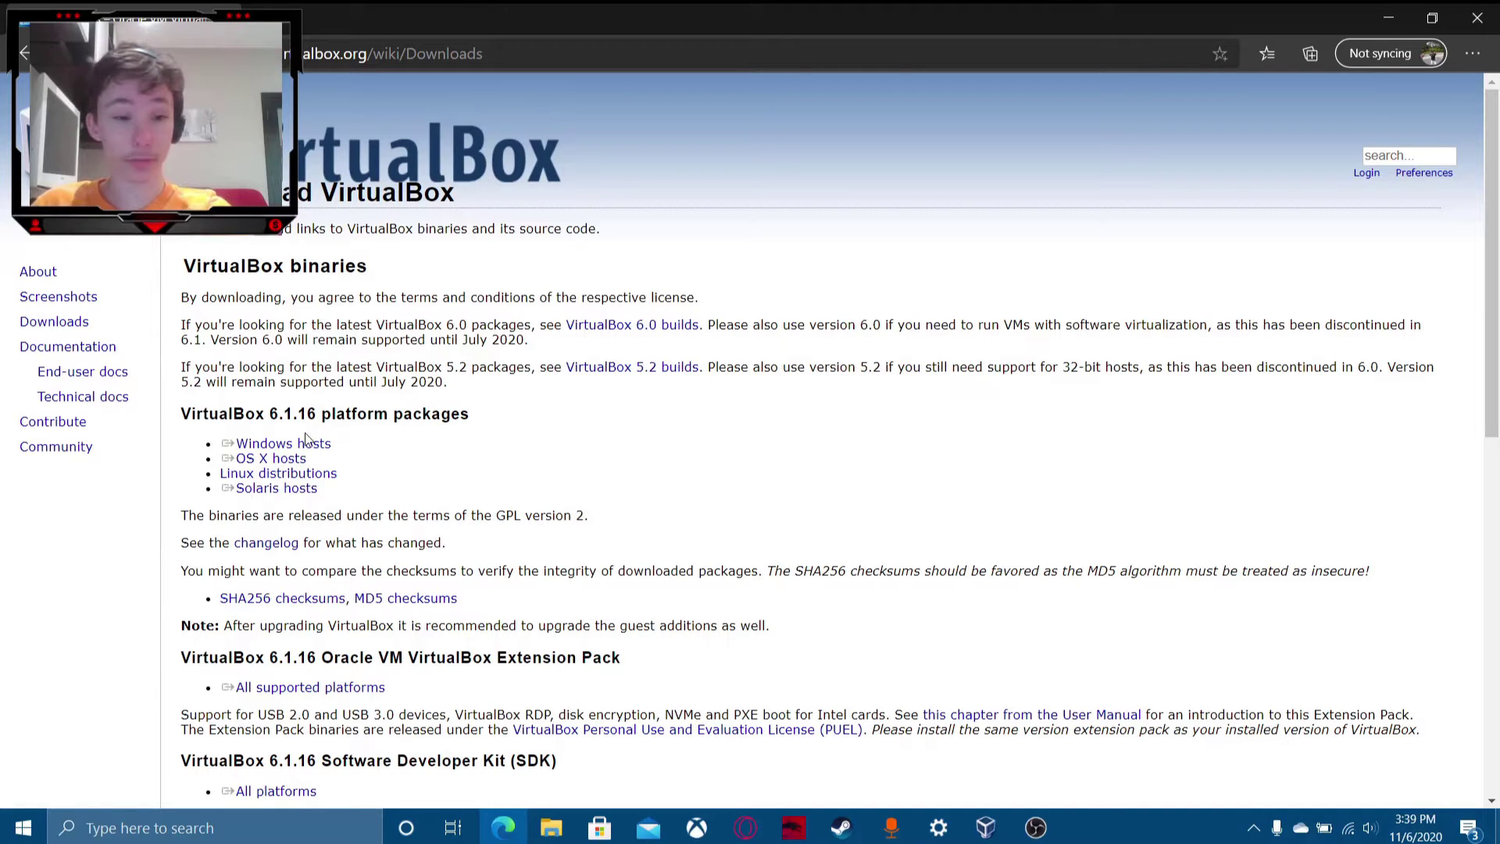
Download the VirtualBox 6.1.16 installer for Windows hosts.
left_click(305, 443)
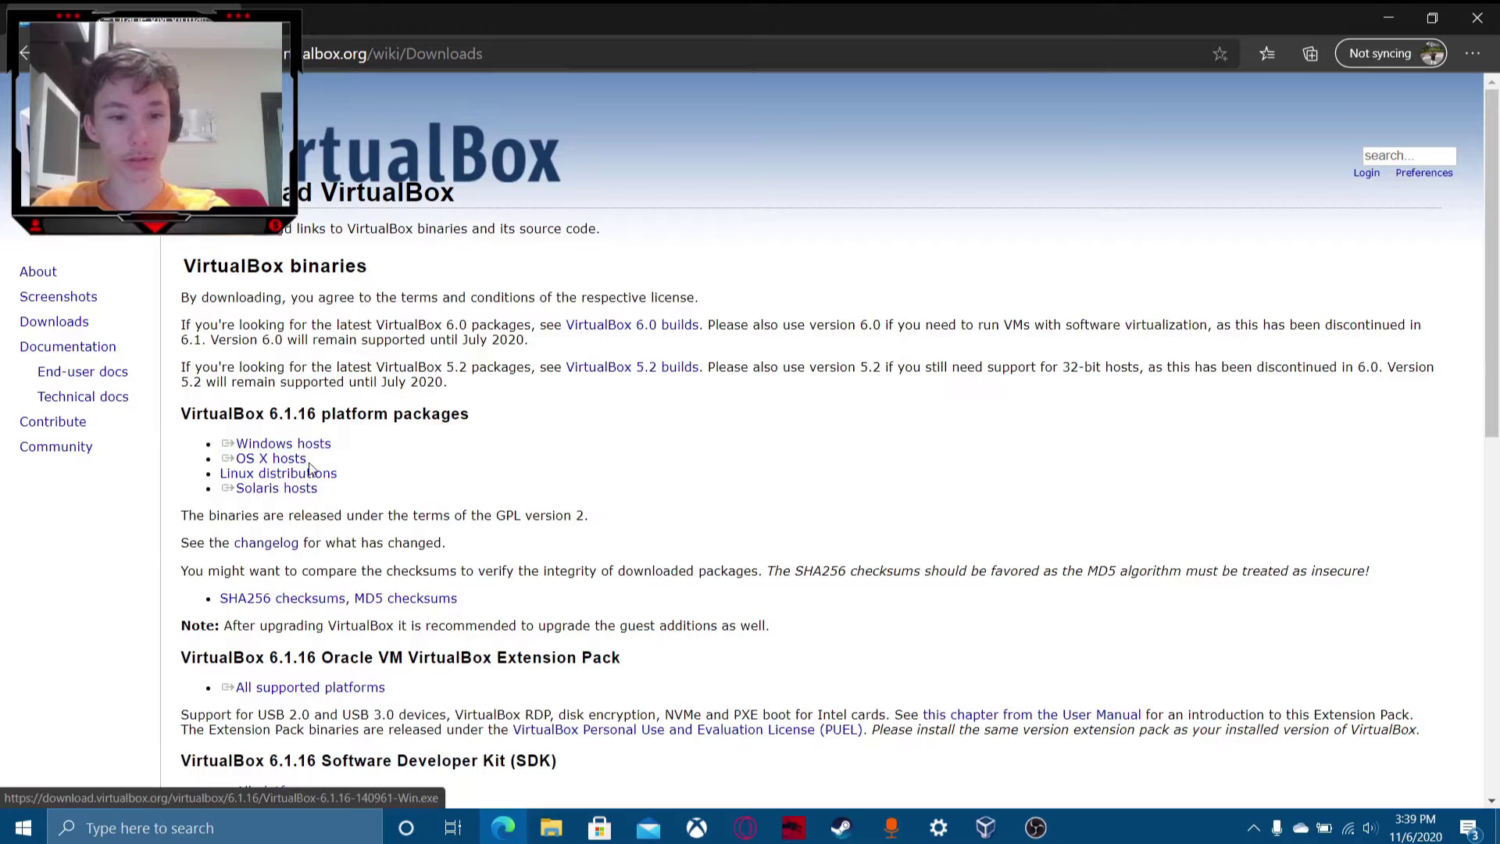
left_click(302, 461)
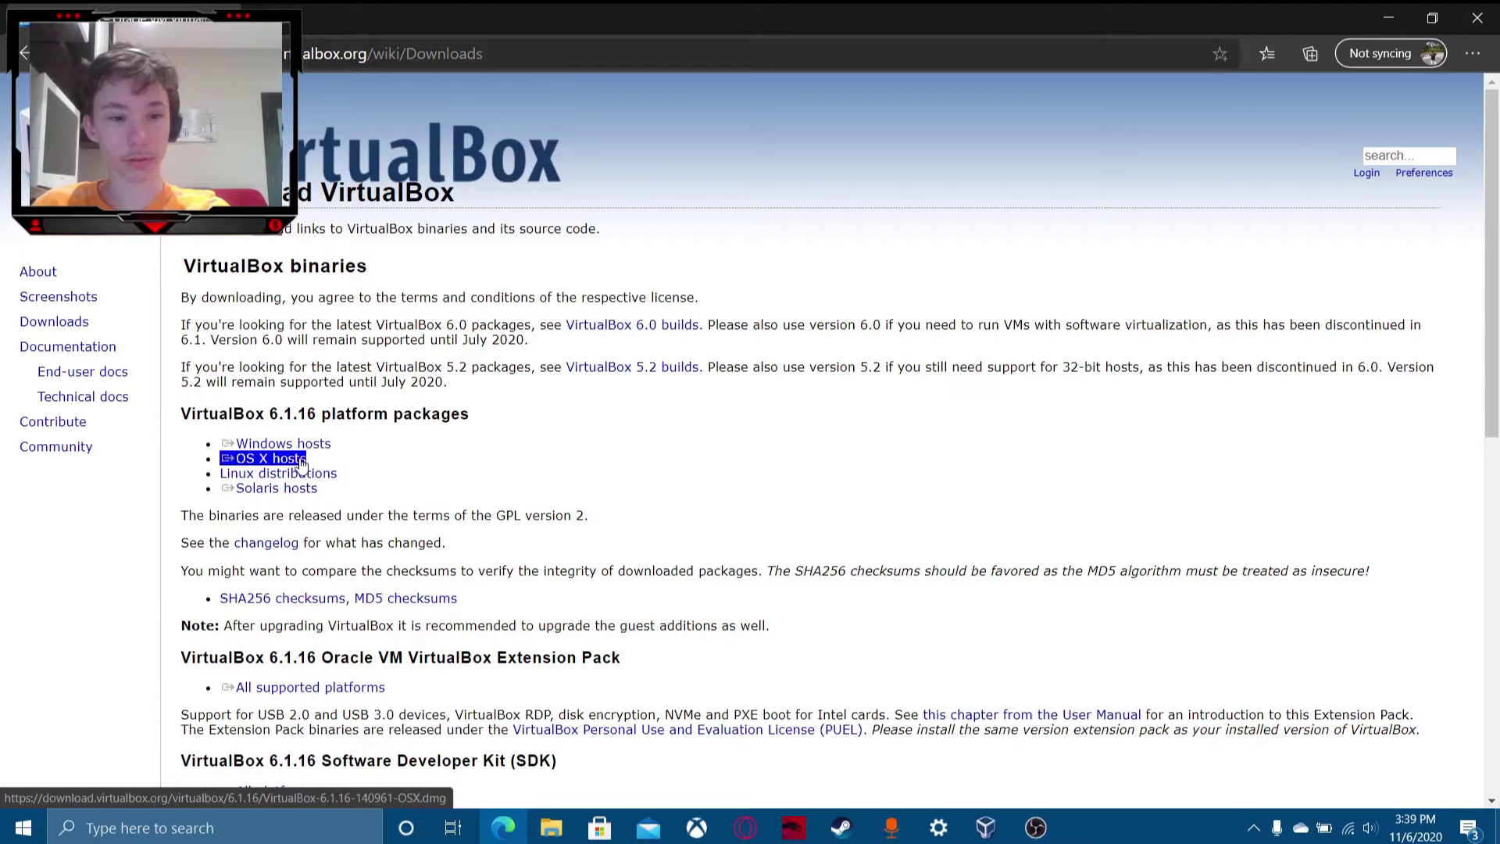
left_click(304, 473)
left_click(307, 489)
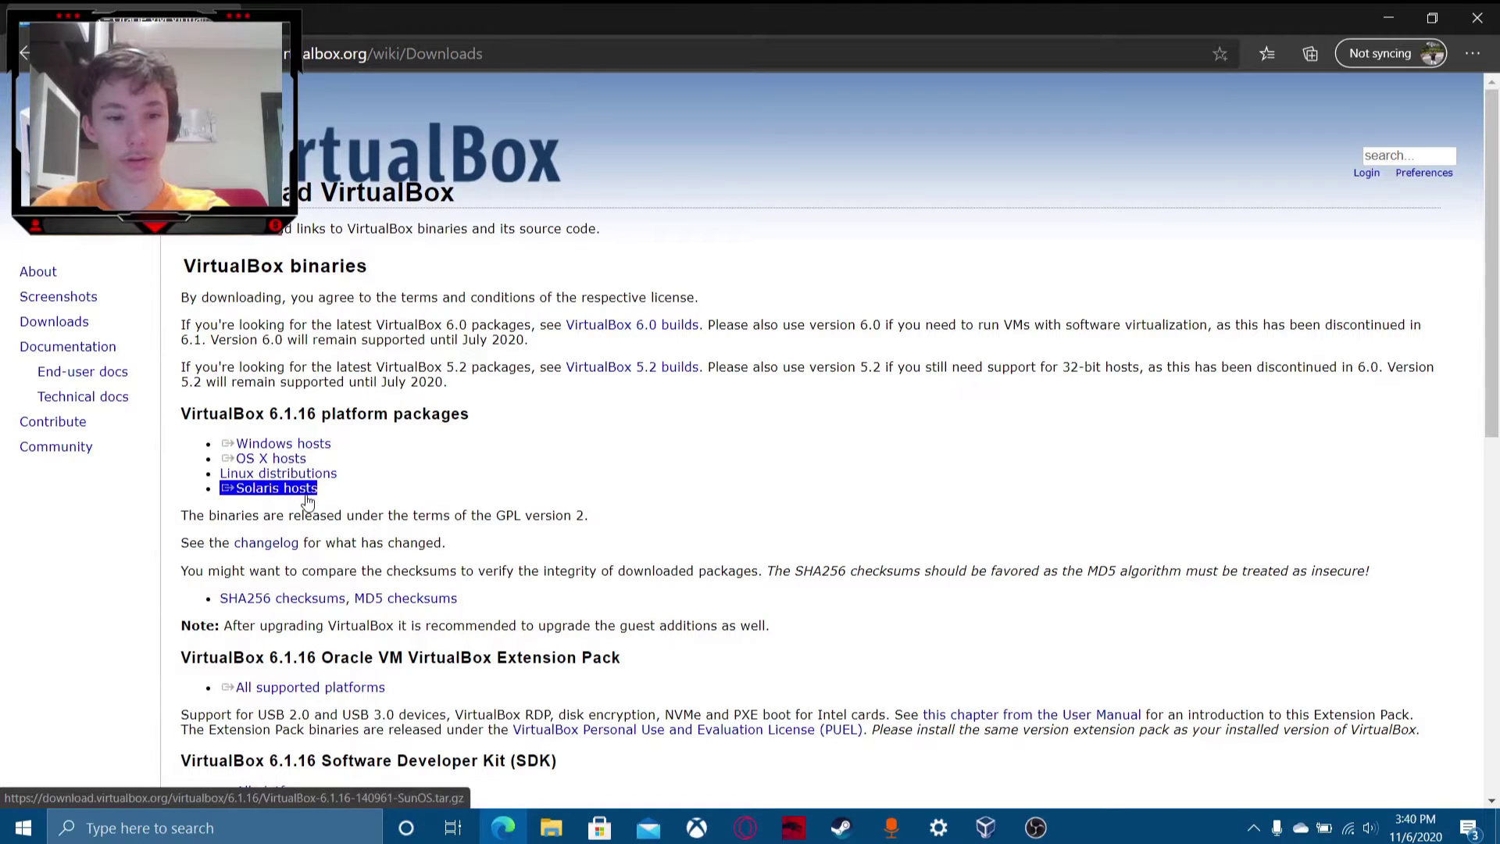
left_click(309, 444)
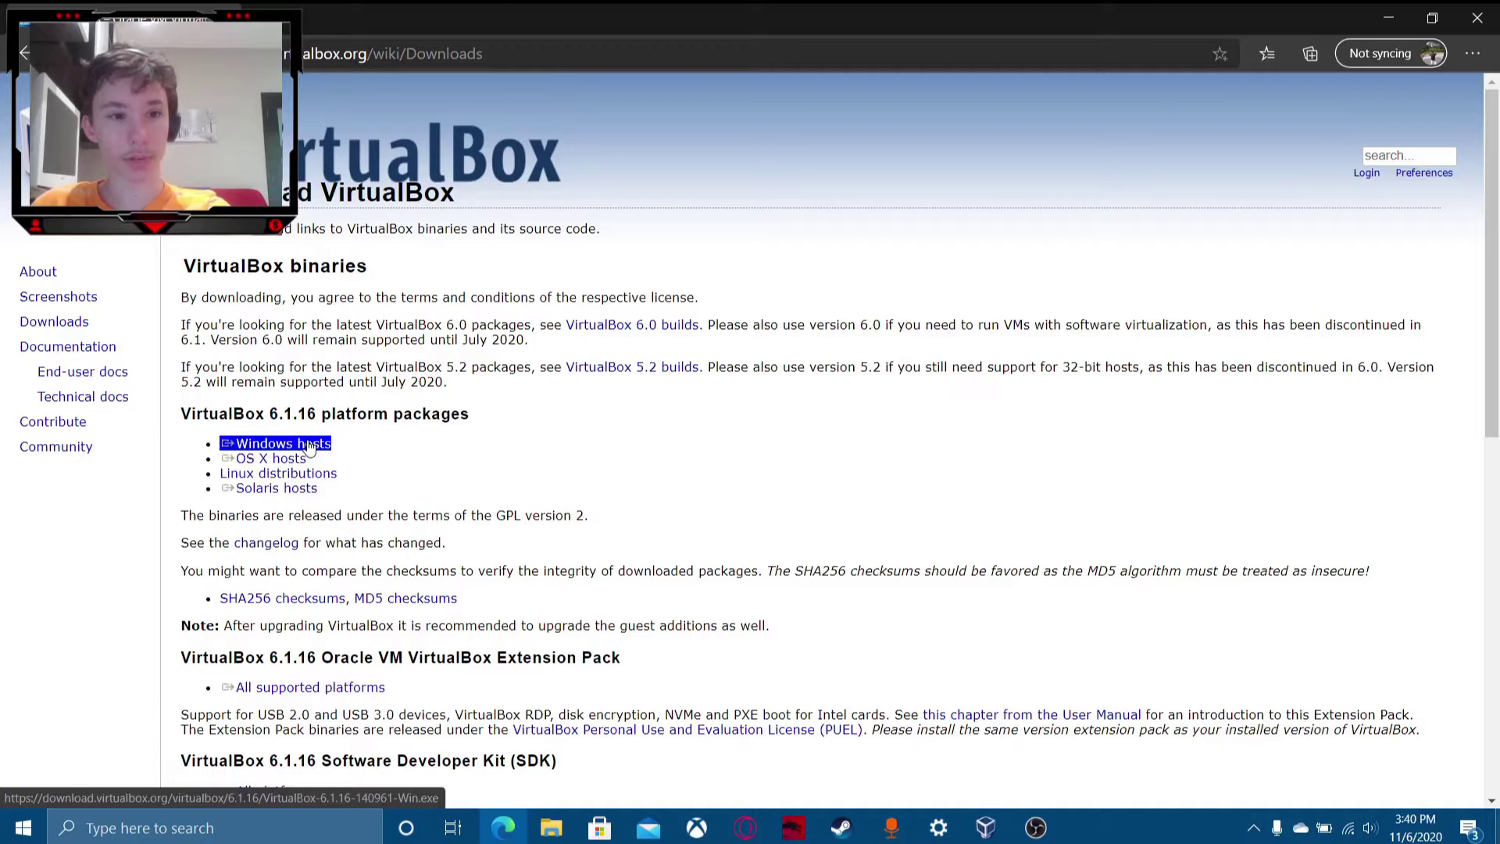
left_click(302, 460)
left_click(296, 475)
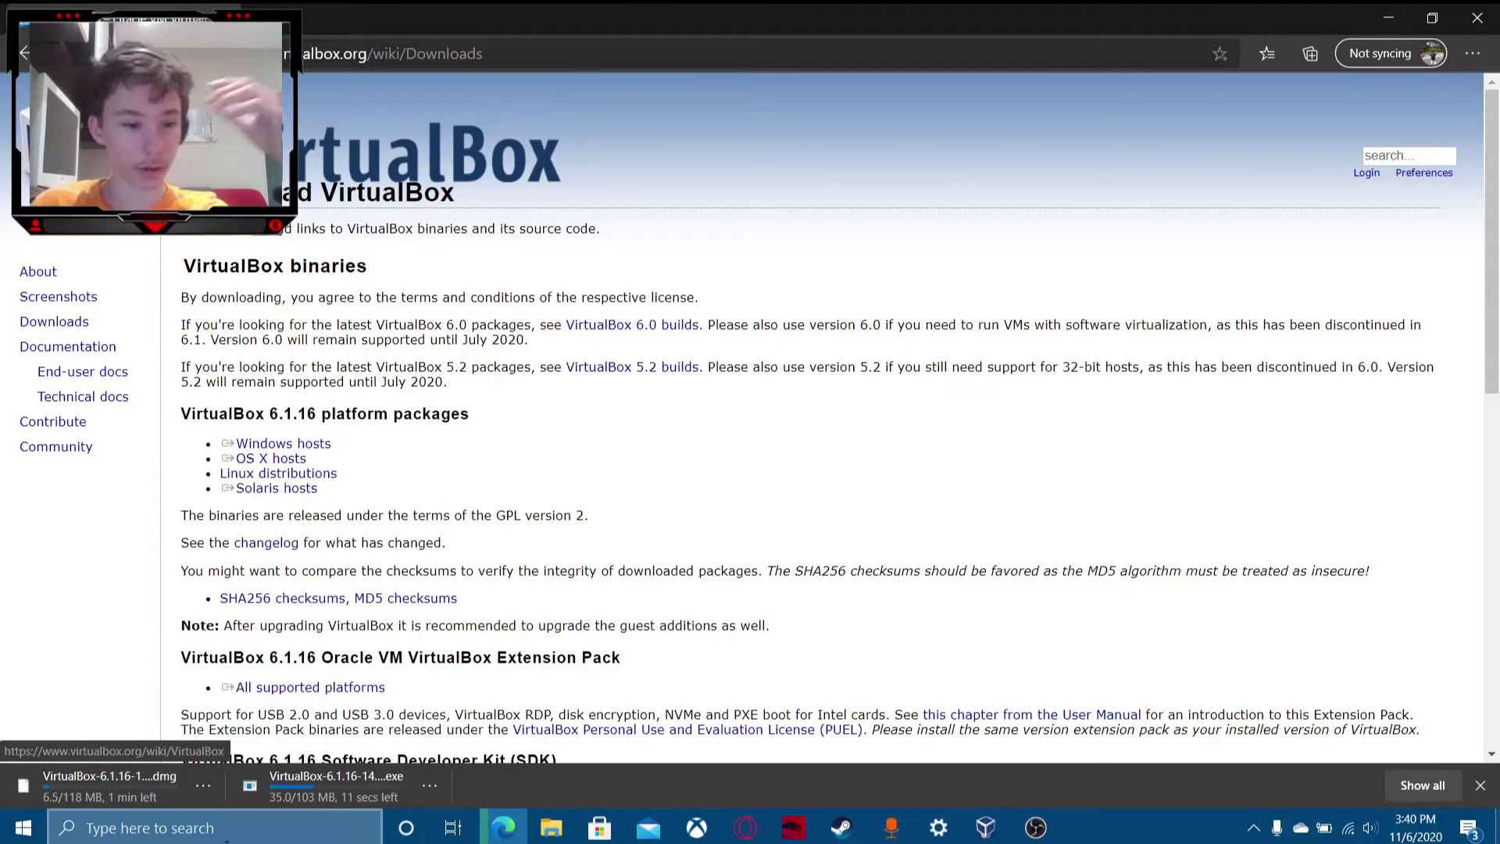
Cancel the unwanted OS X .dmg download and bring up File Explorer.
left_click(206, 786)
left_click(245, 750)
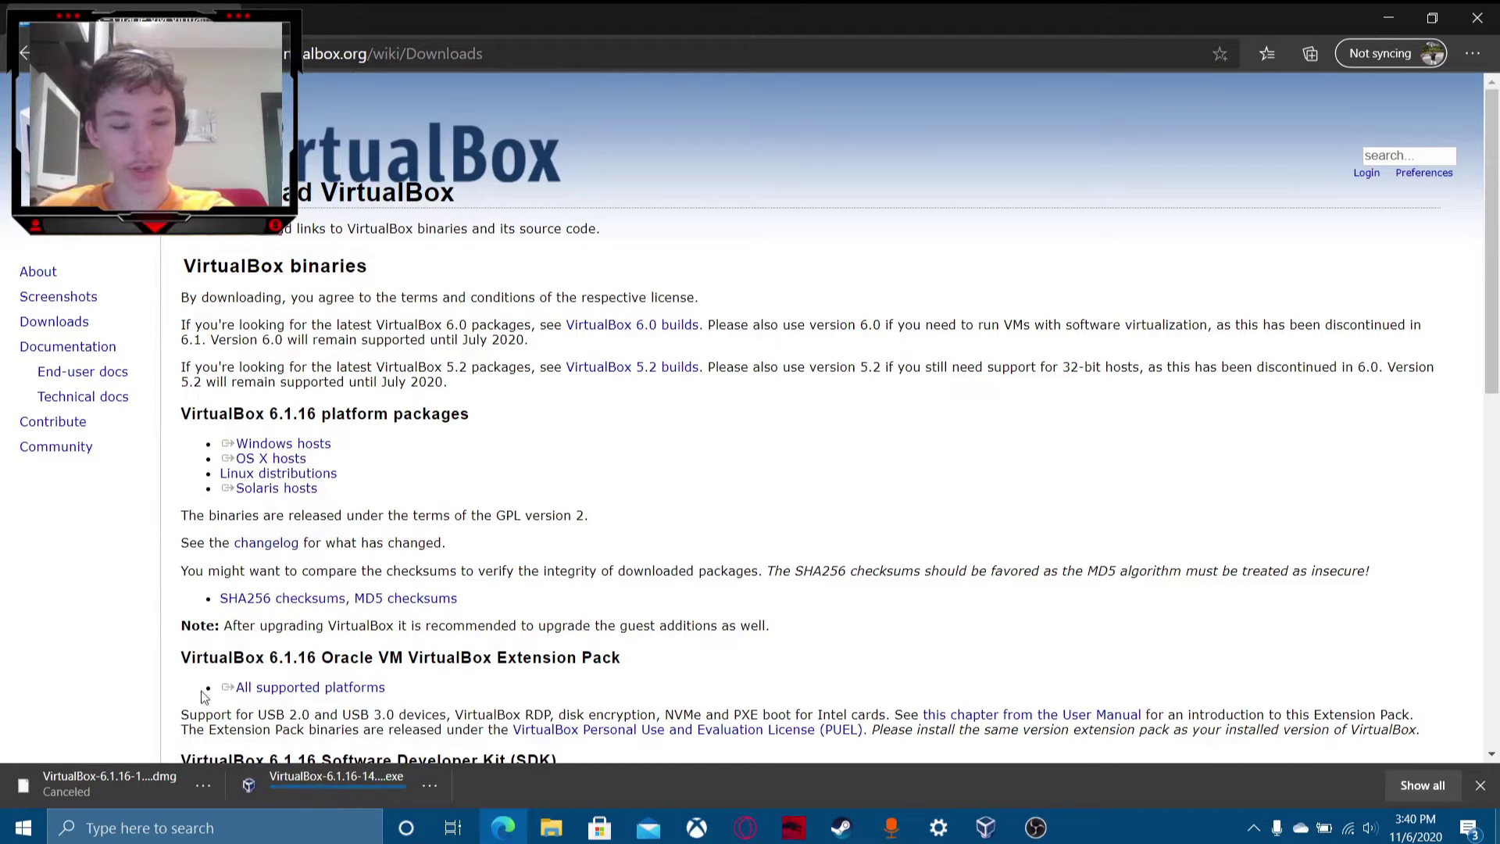
left_click(565, 831)
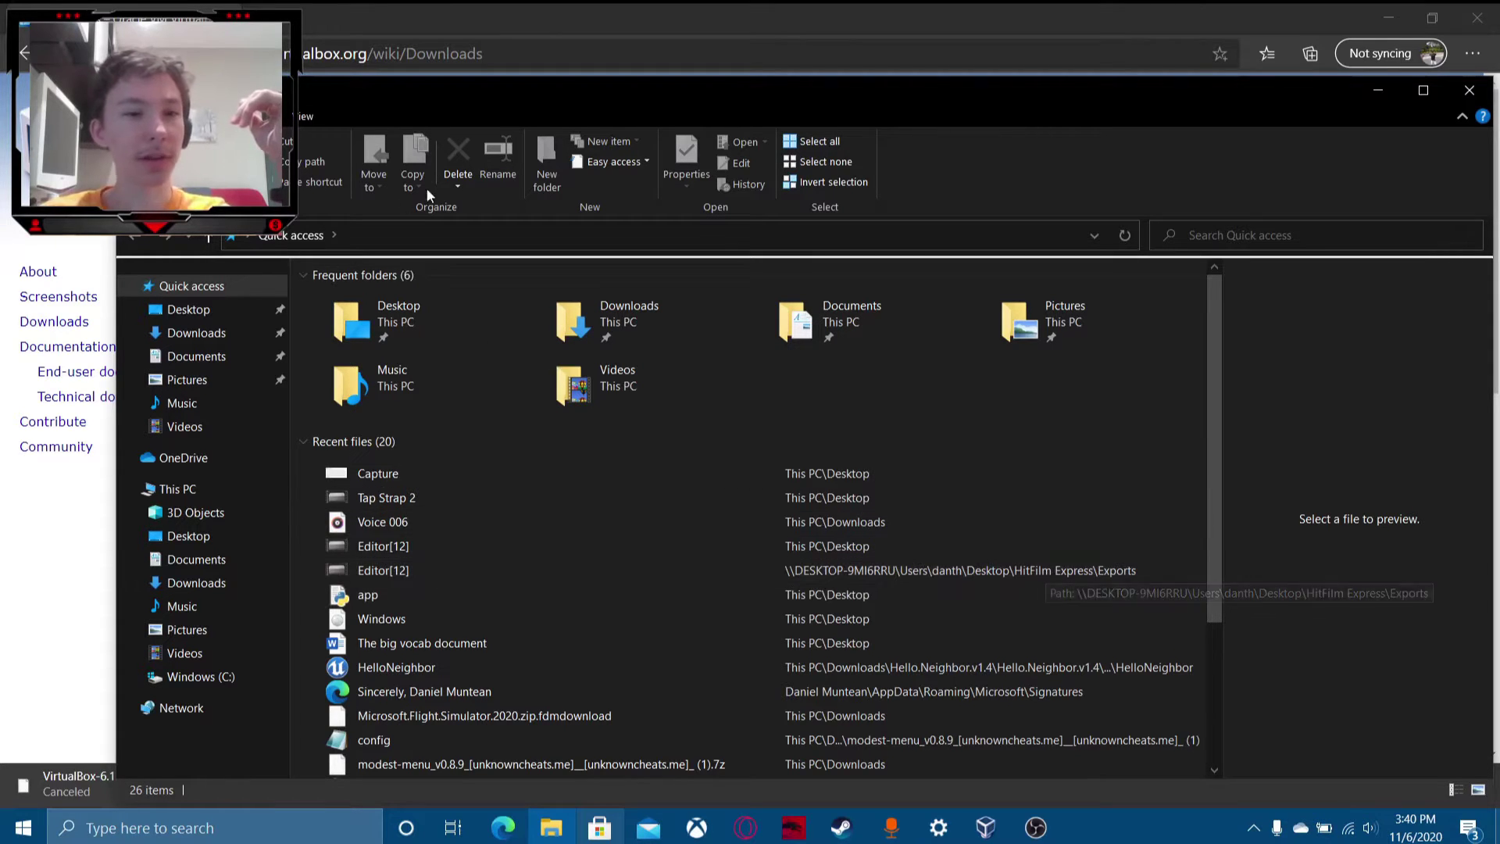
View This PC and its system properties (Windows 10 Home, 64-bit, 32 GB RAM), then minimize them.
left_click(305, 116)
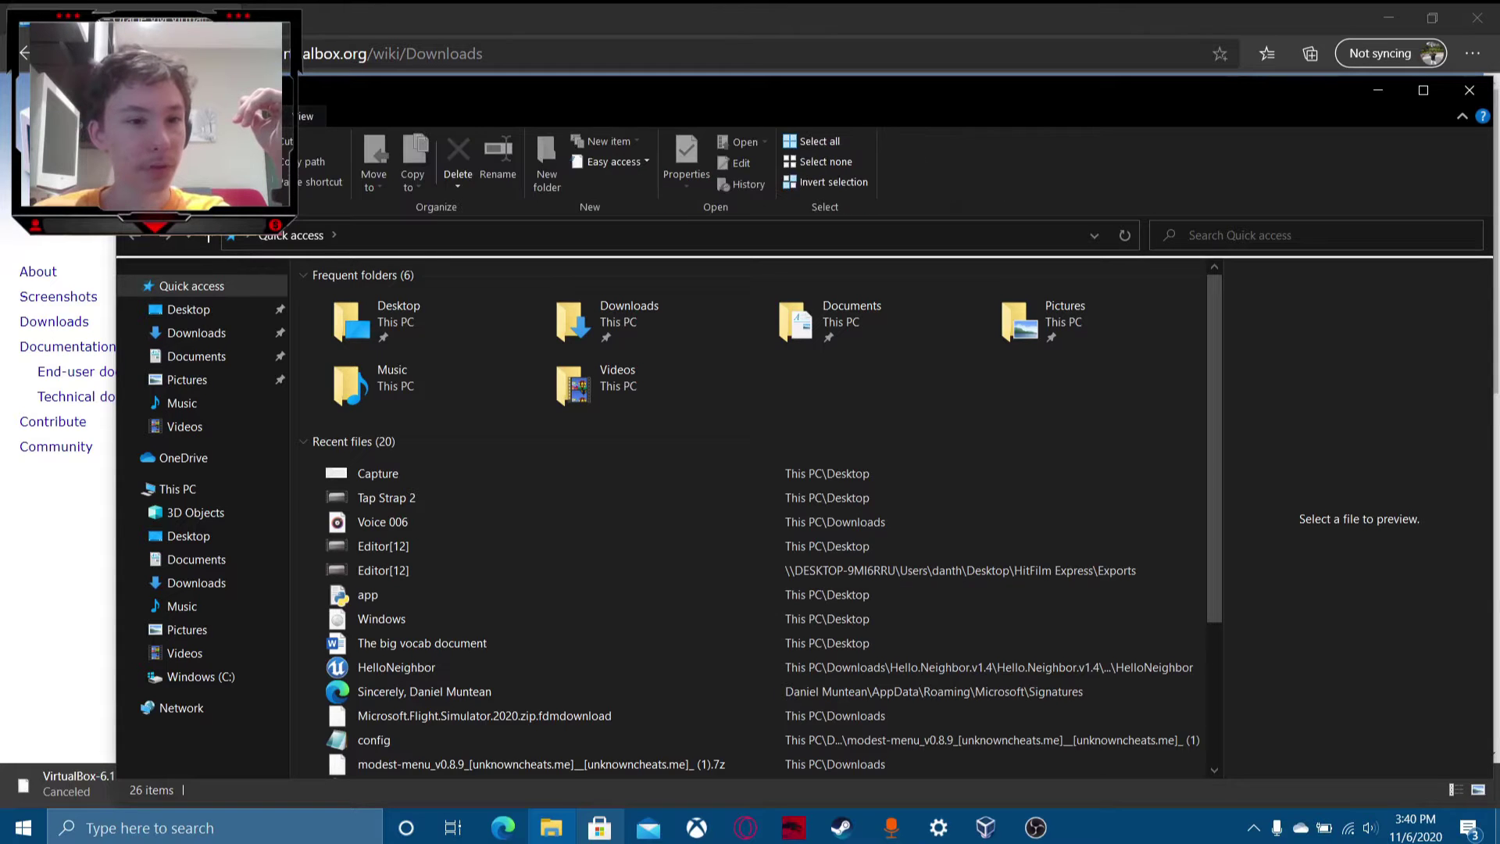
left_click(211, 490)
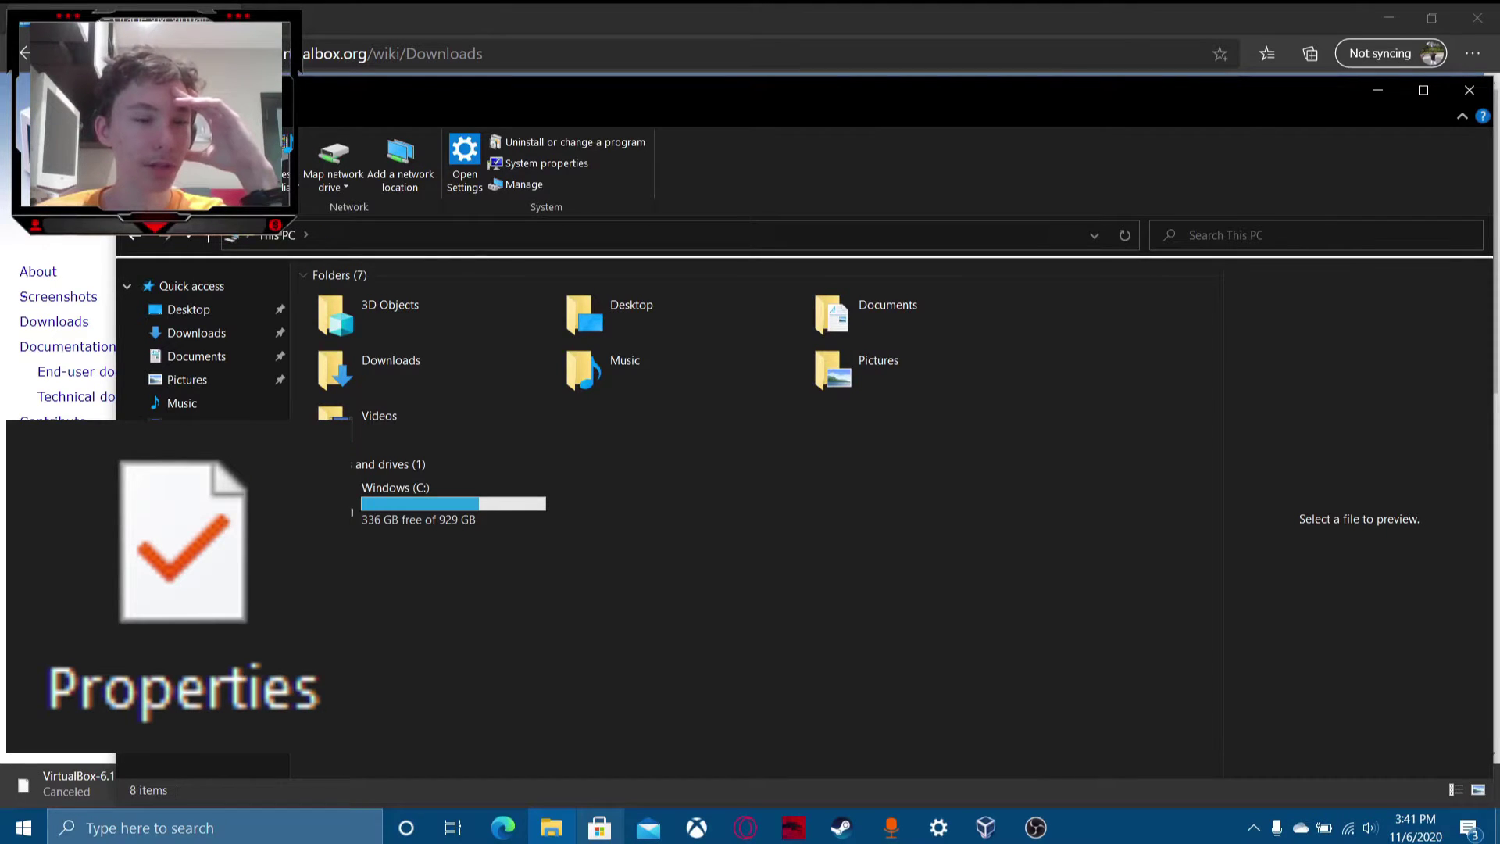
left_click(140, 162)
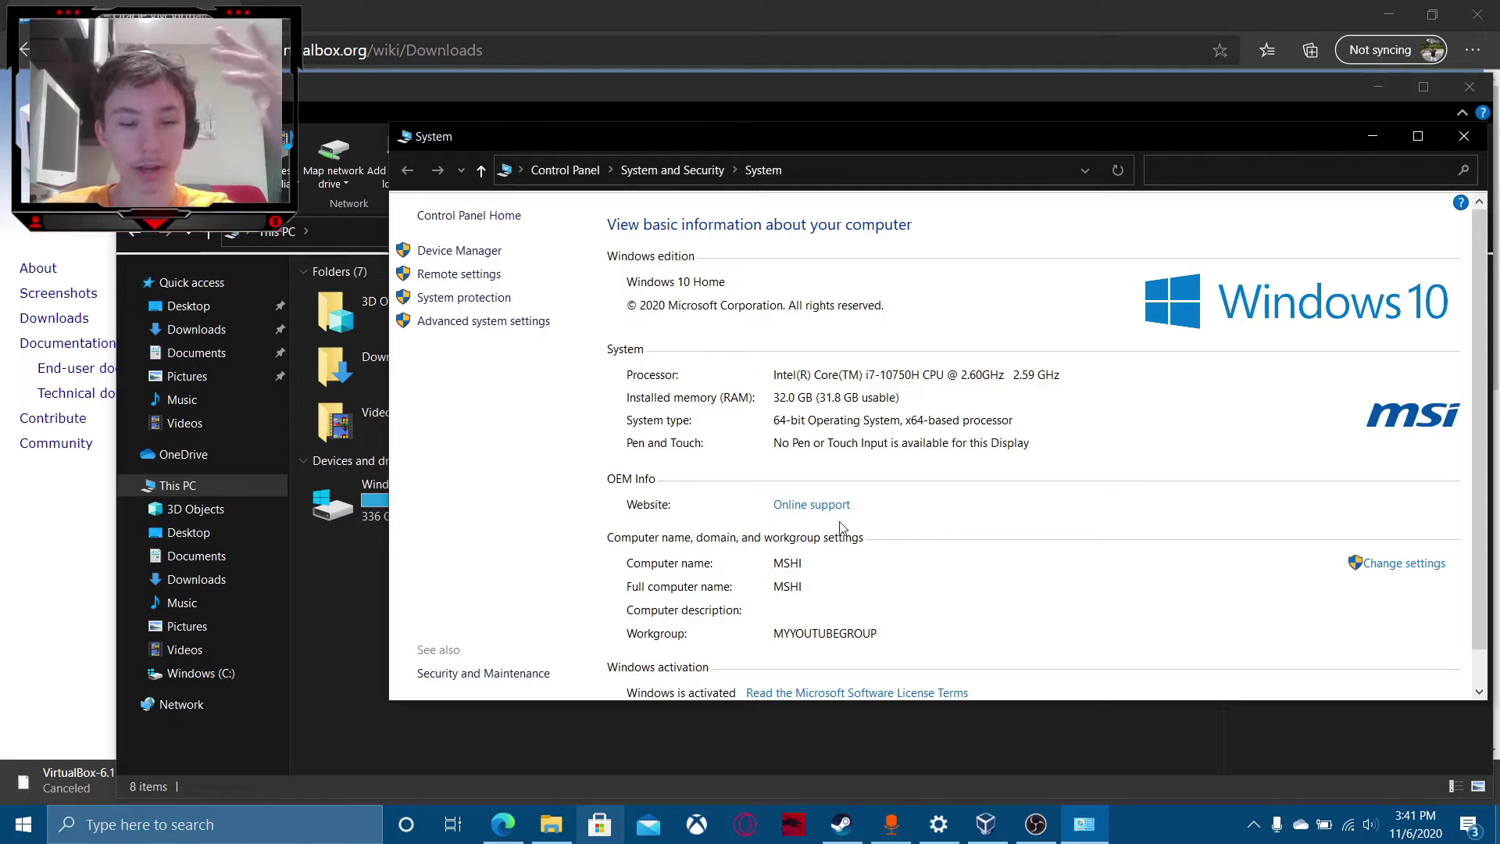
scroll(880, 507, "down", 1)
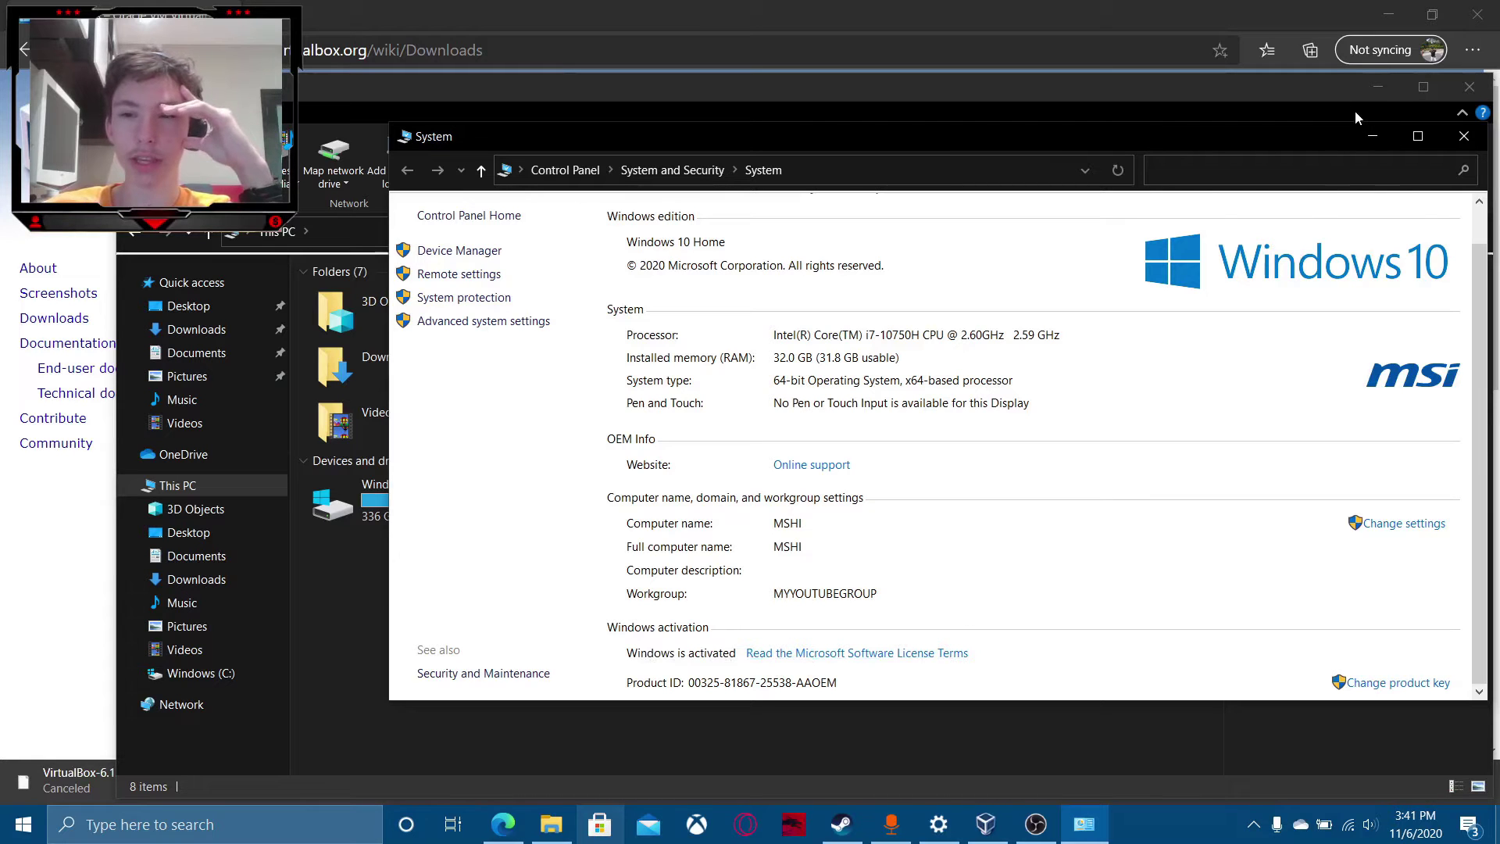
left_click(1368, 130)
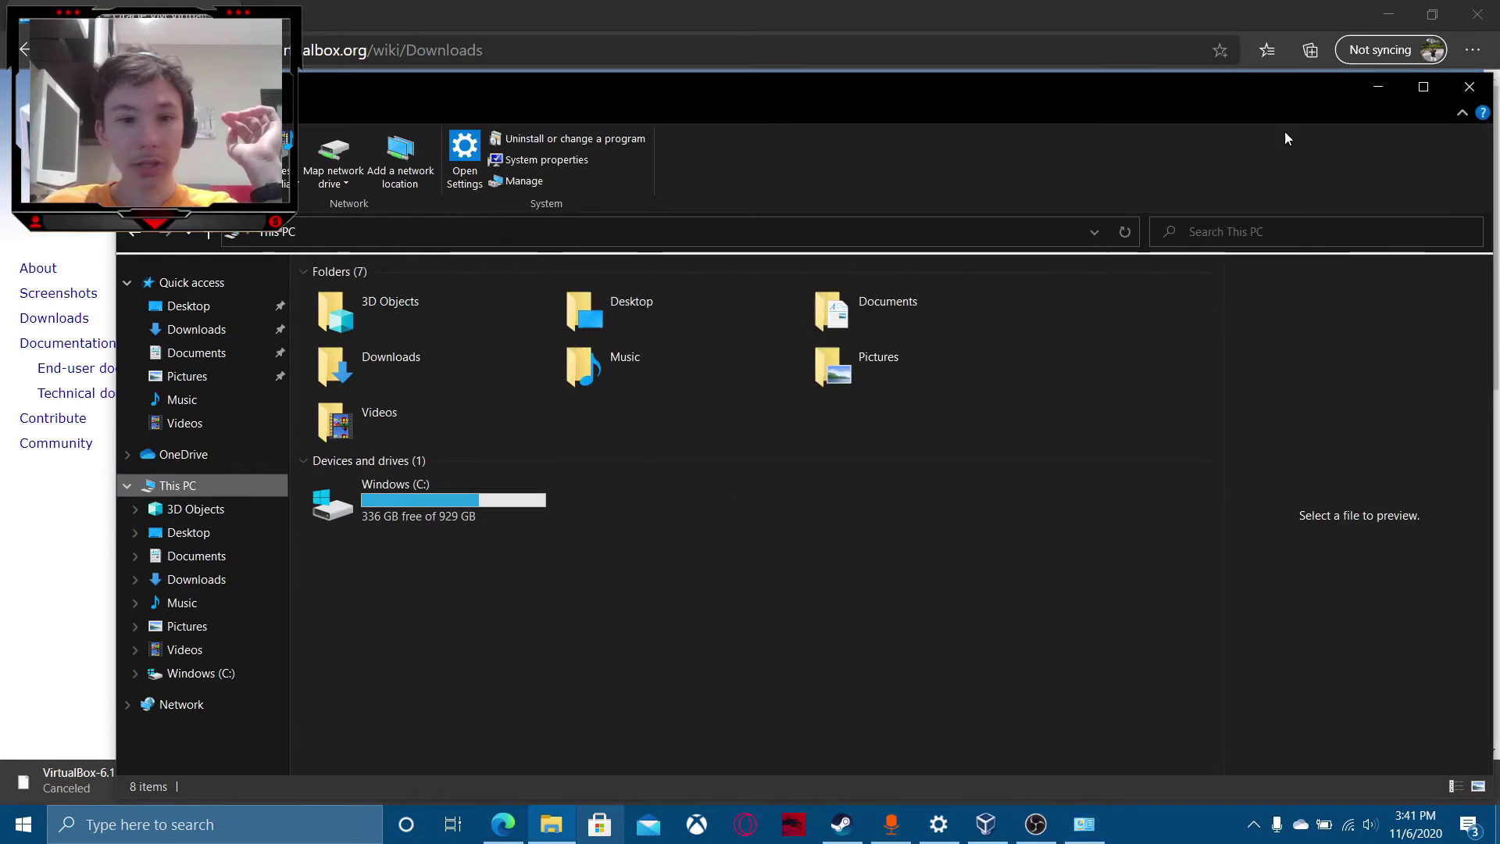
Return to the Create Virtual Machine wizard, leaving the machine folder path unchanged.
left_click(1381, 97)
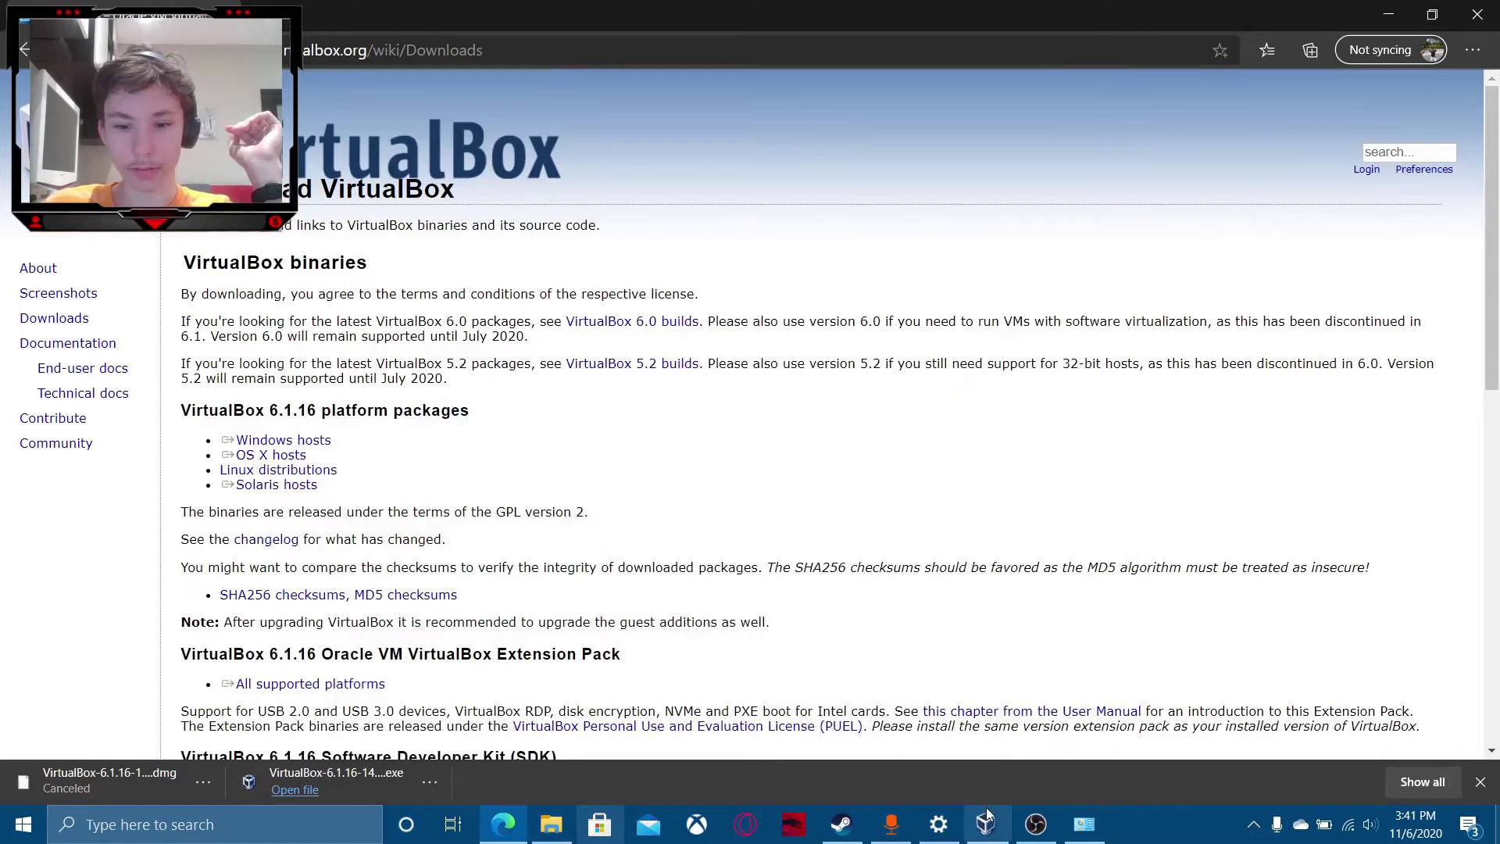
left_click(986, 825)
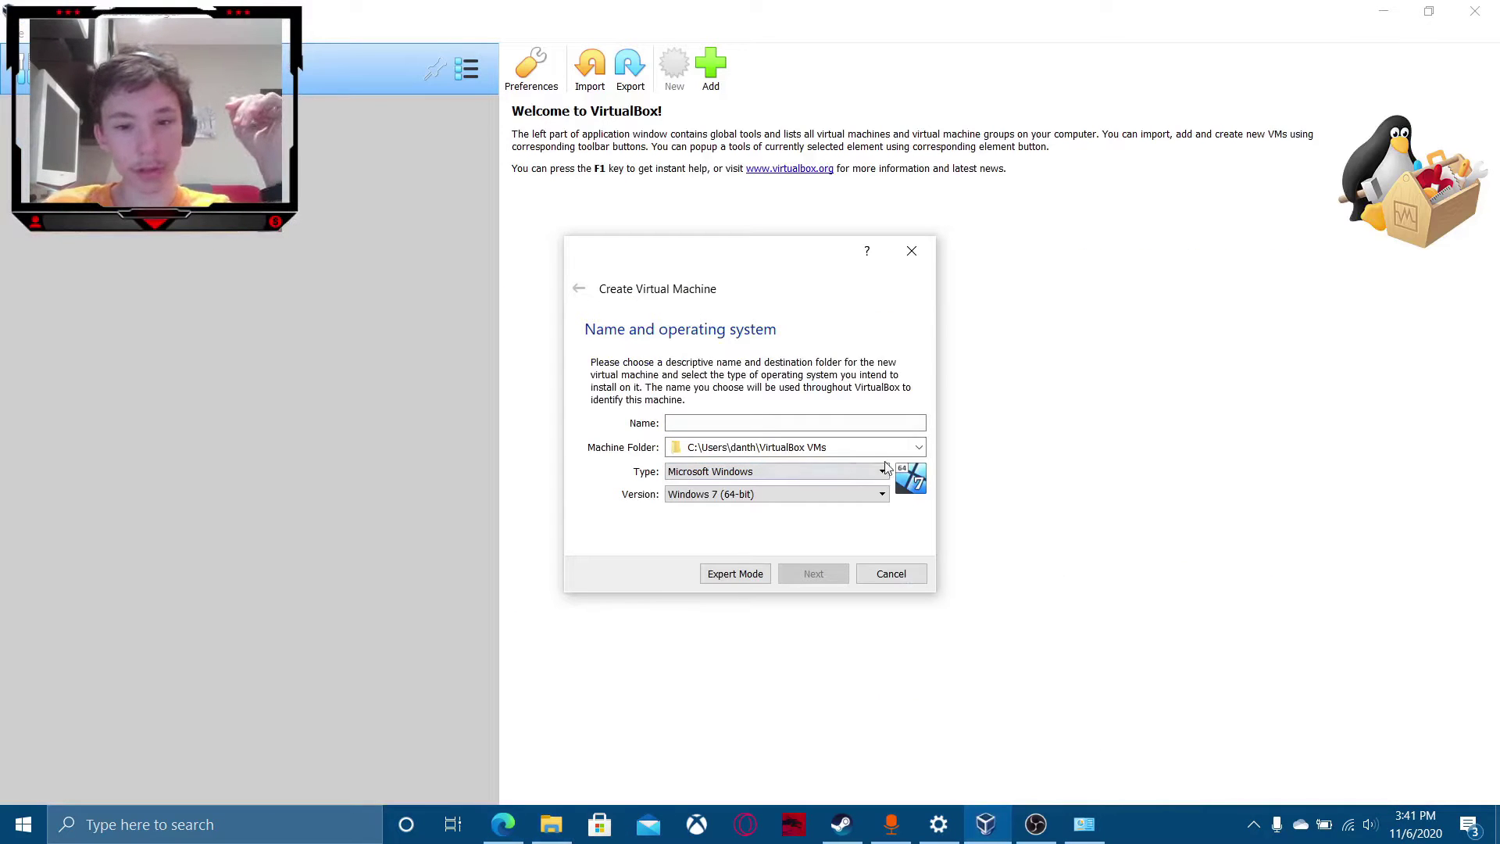
left_click_drag(843, 445, 605, 468)
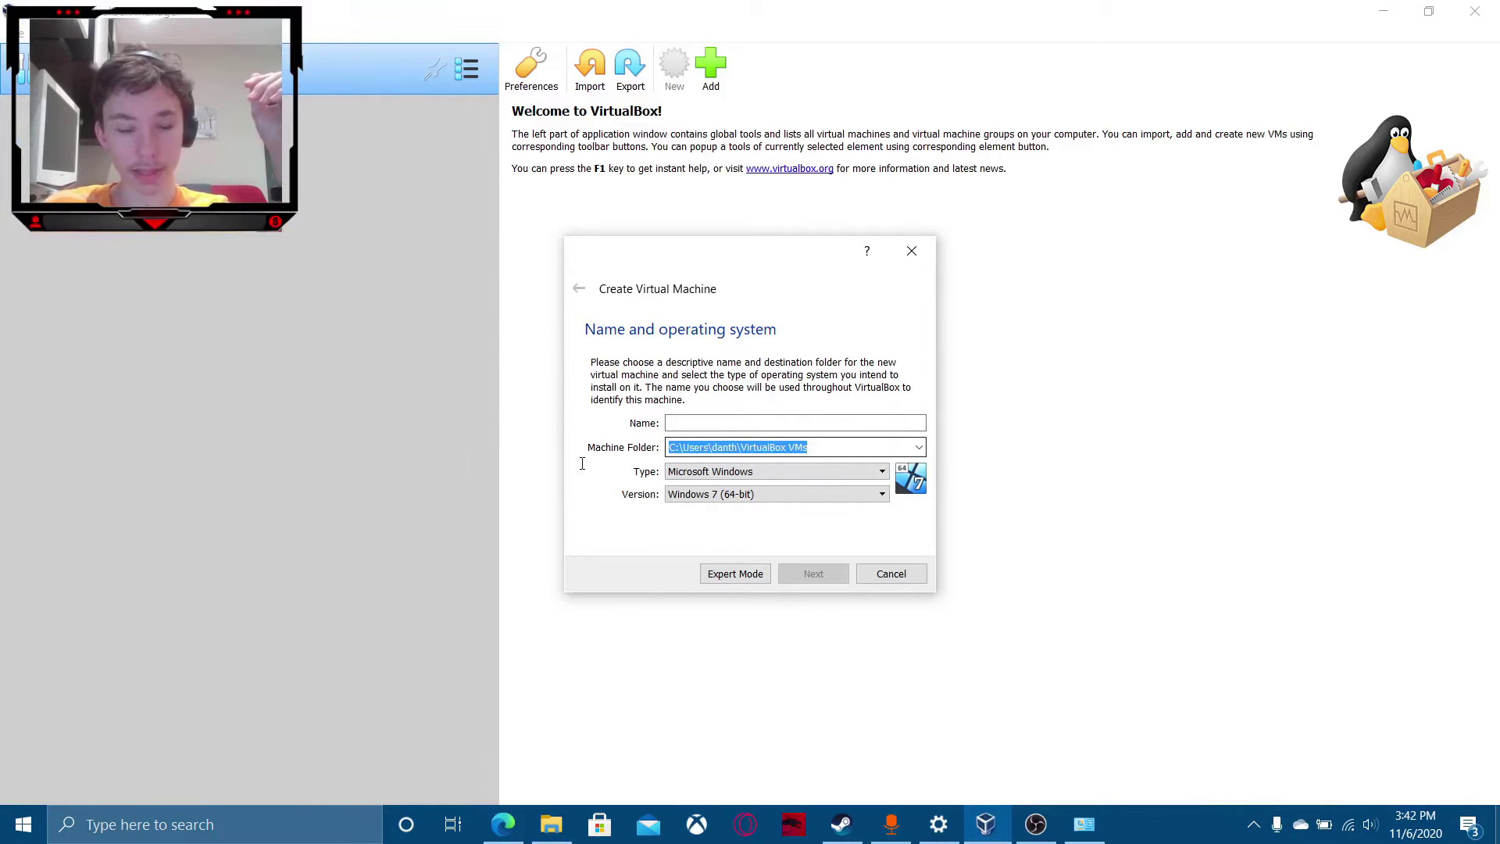
left_click(834, 446)
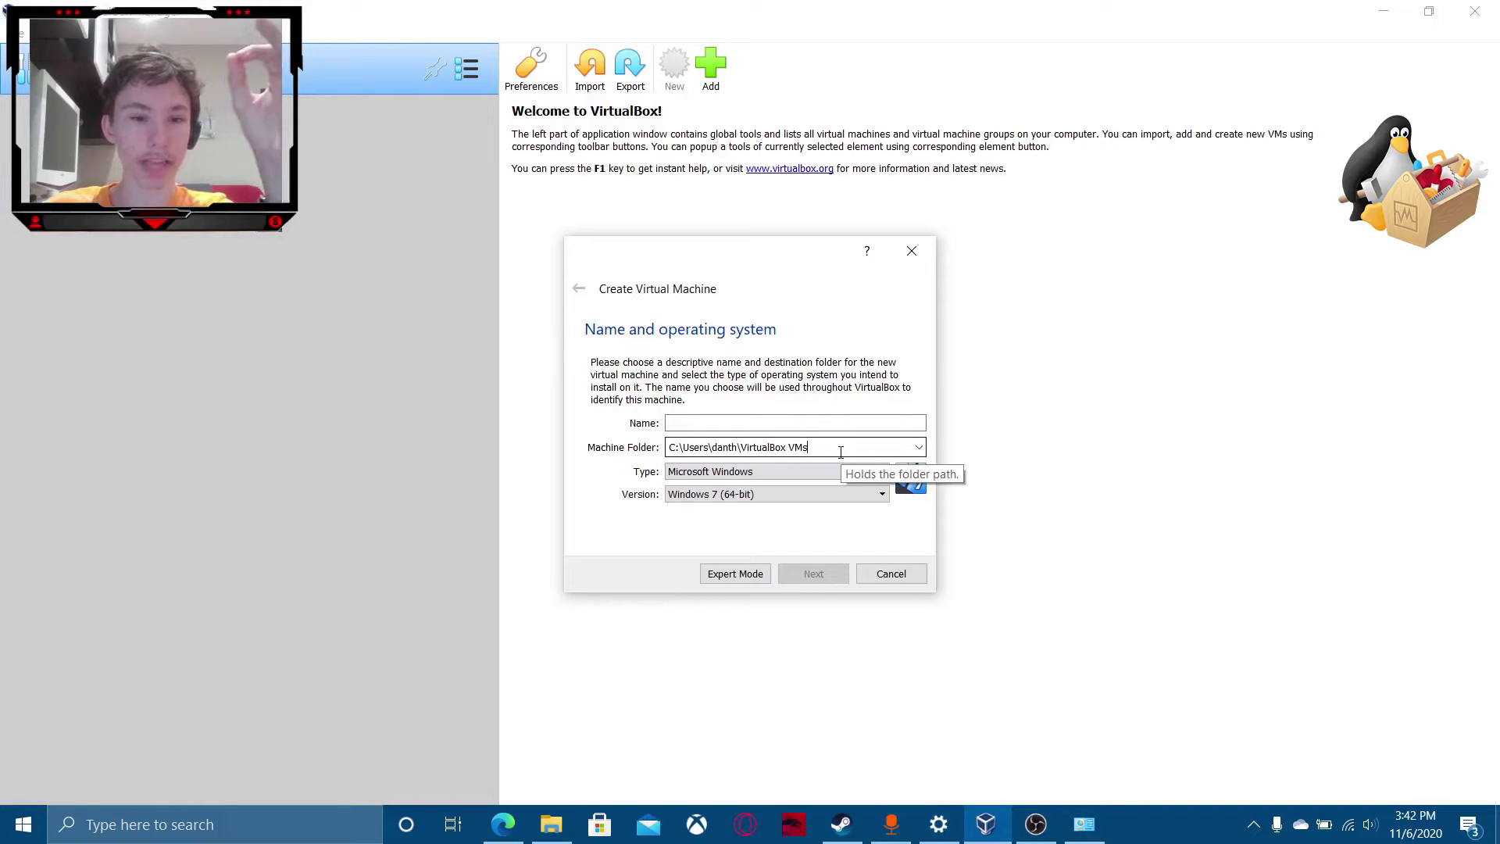
Name the VM 'Windows 10' with version Windows 10 (64-bit) and advance to Memory size.
left_click(790, 425)
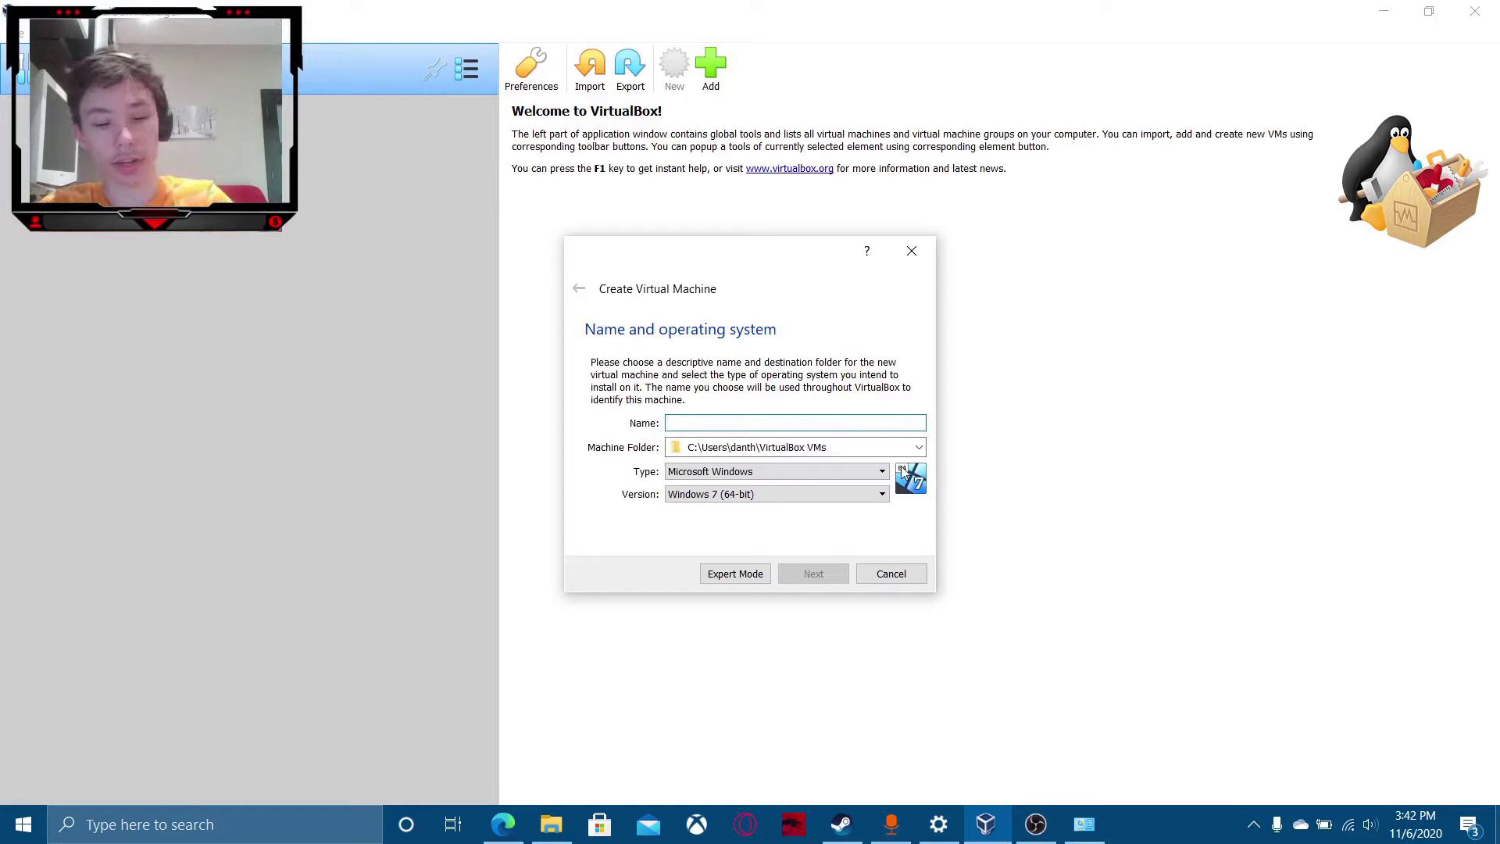
type("Windown")
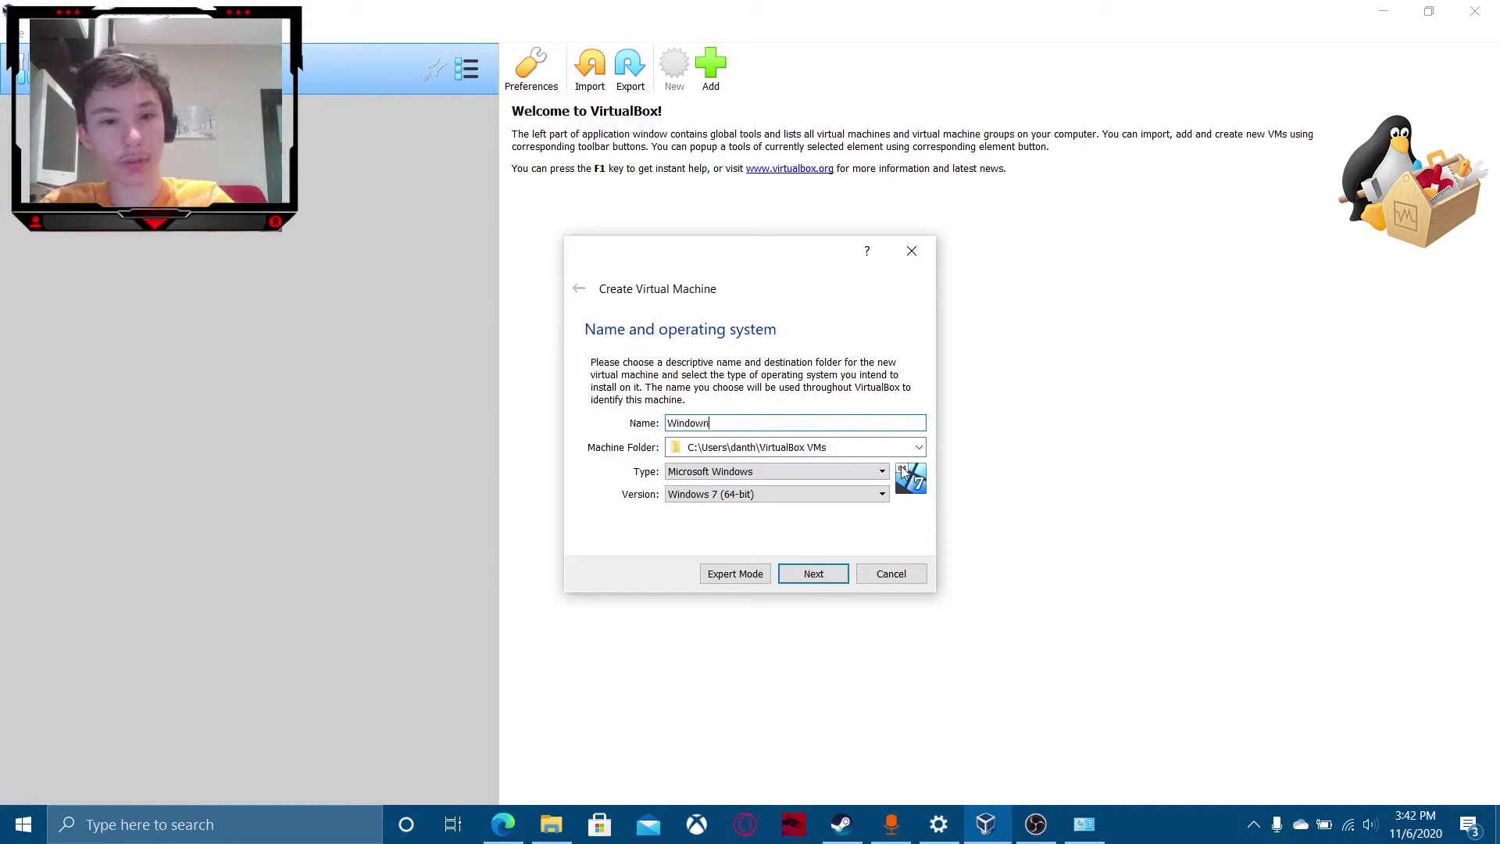
key("BackSpace")
type("s 1-")
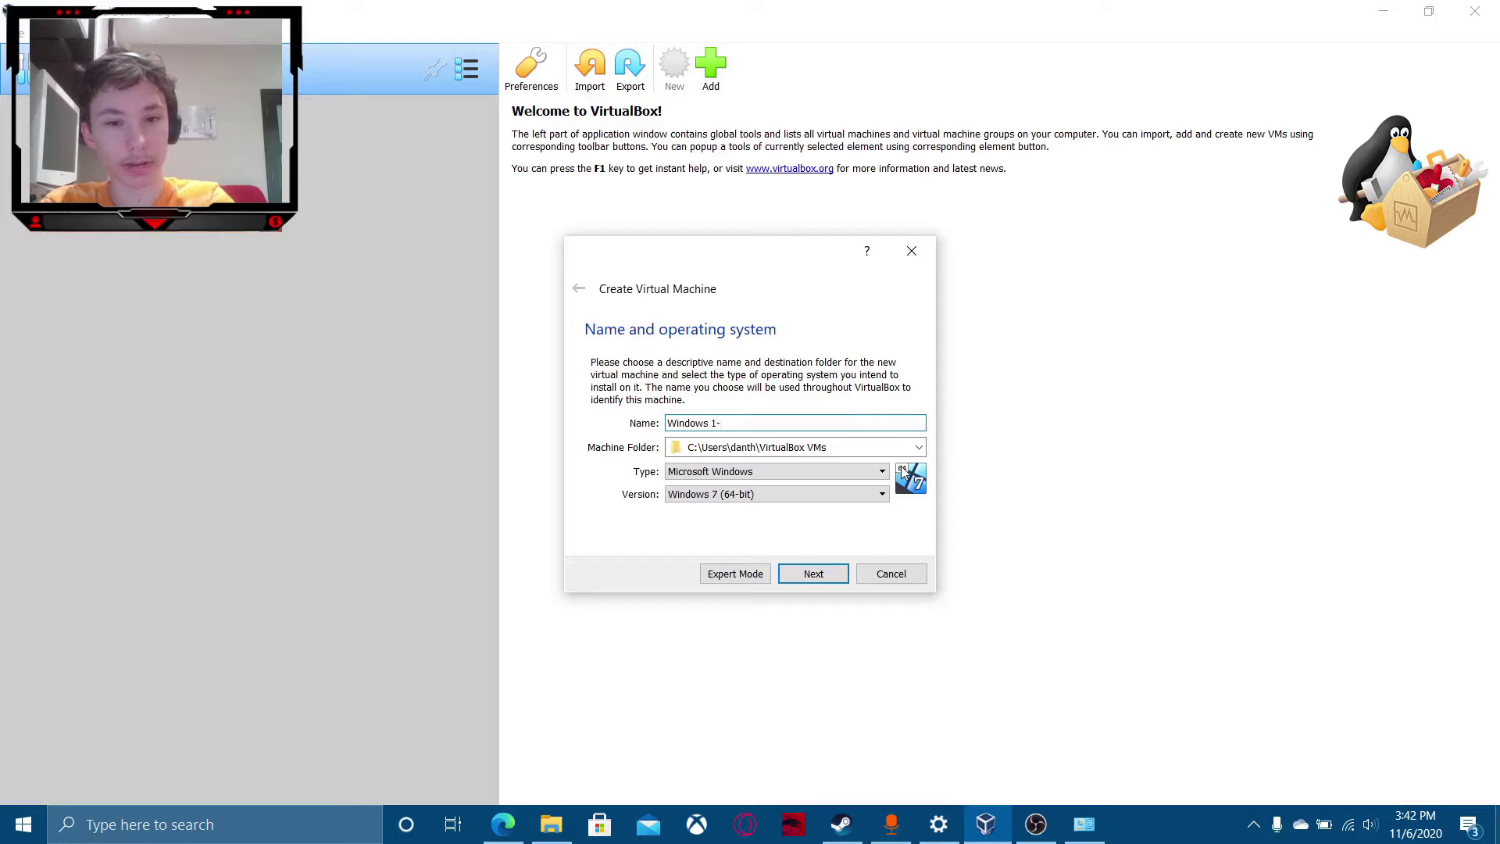
key("BackSpace")
type("0")
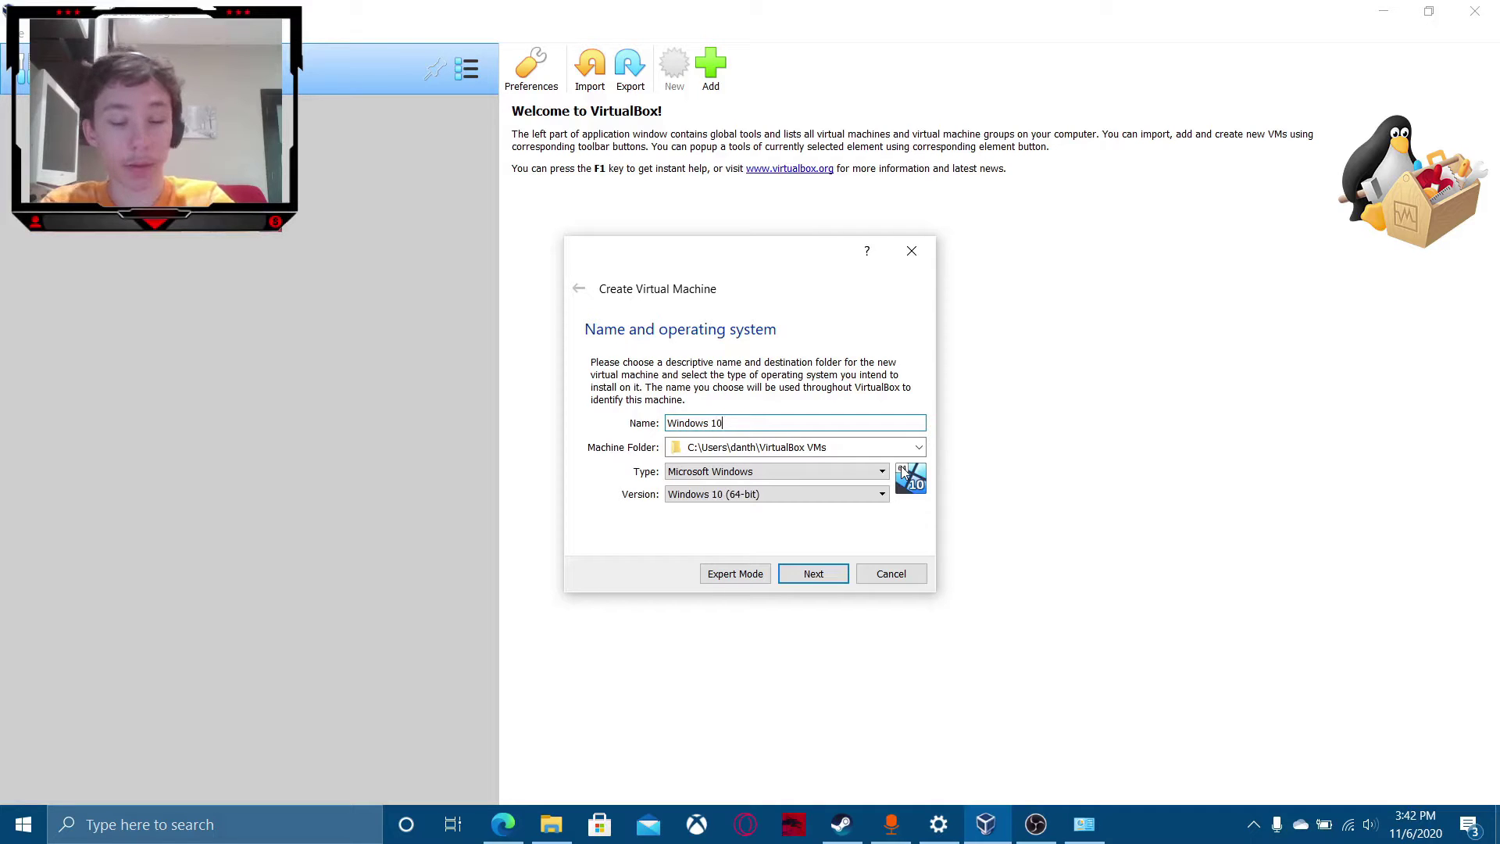
key("Return")
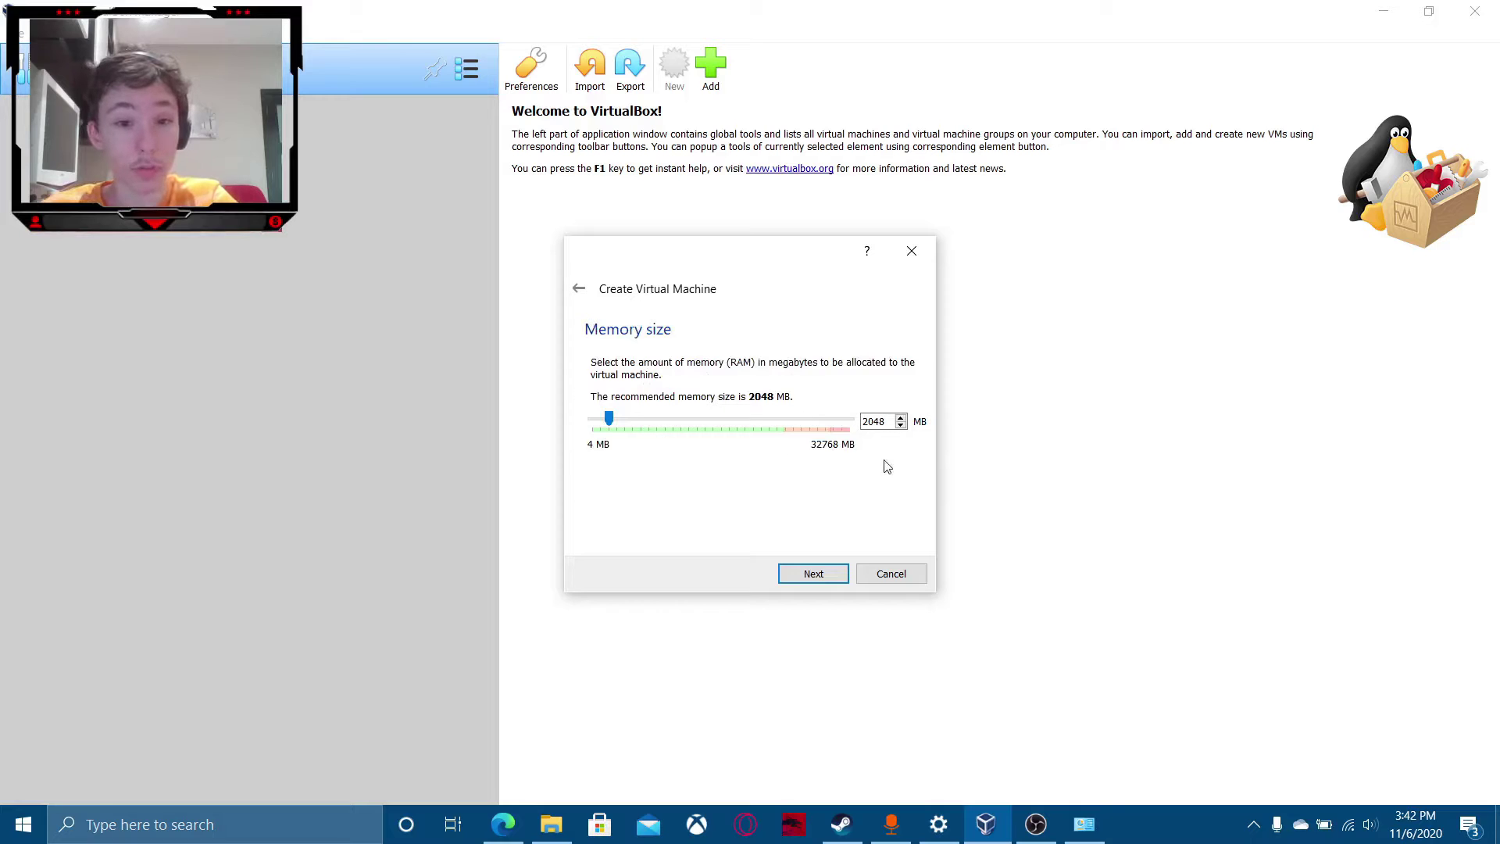
Keep 2048 MB memory and create a 50 GB dynamically allocated VDI hard disk.
left_click(823, 576)
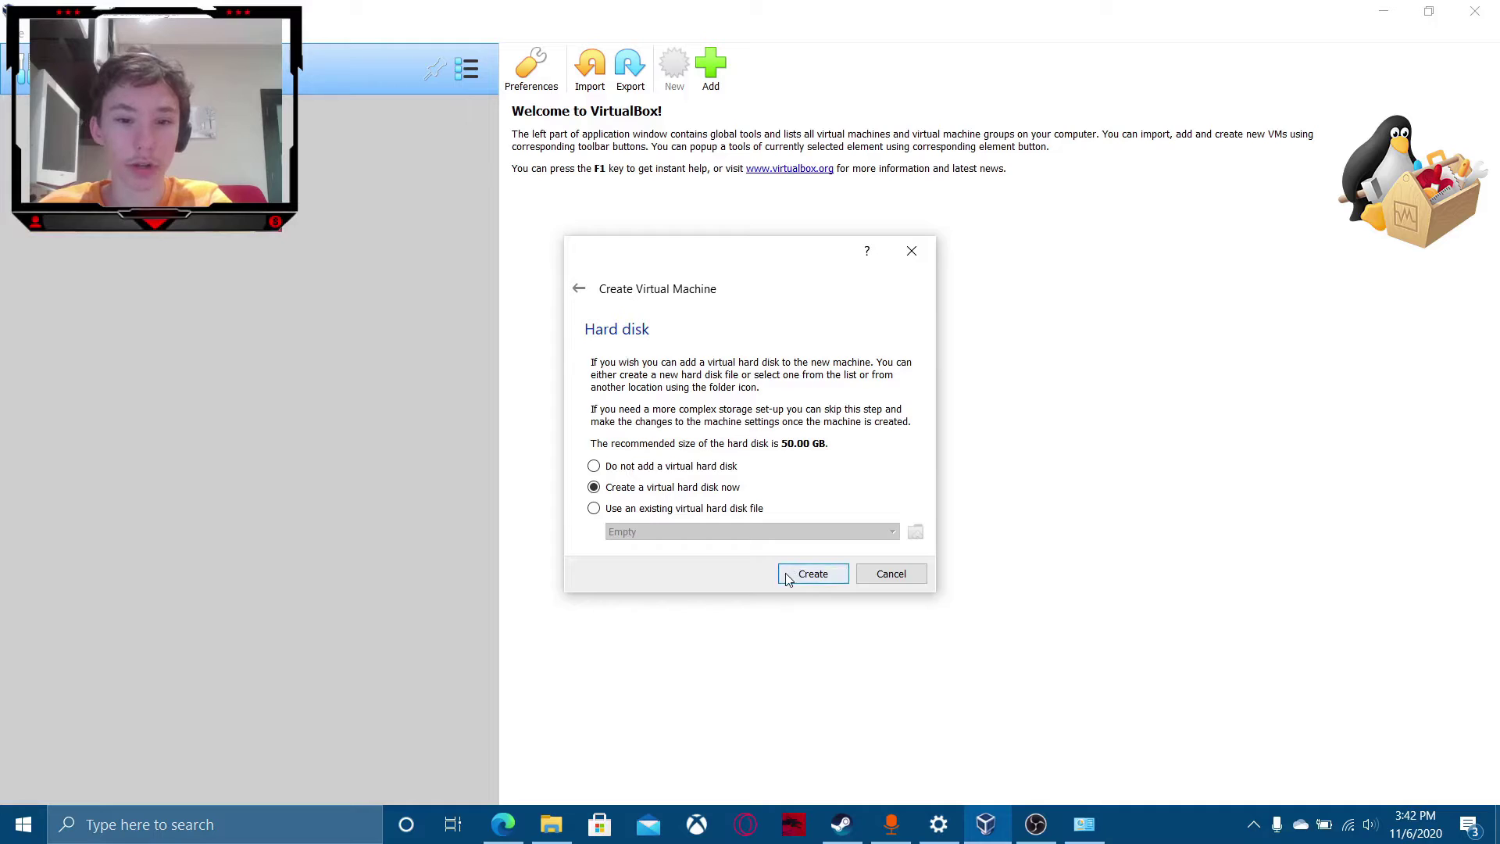
left_click(813, 575)
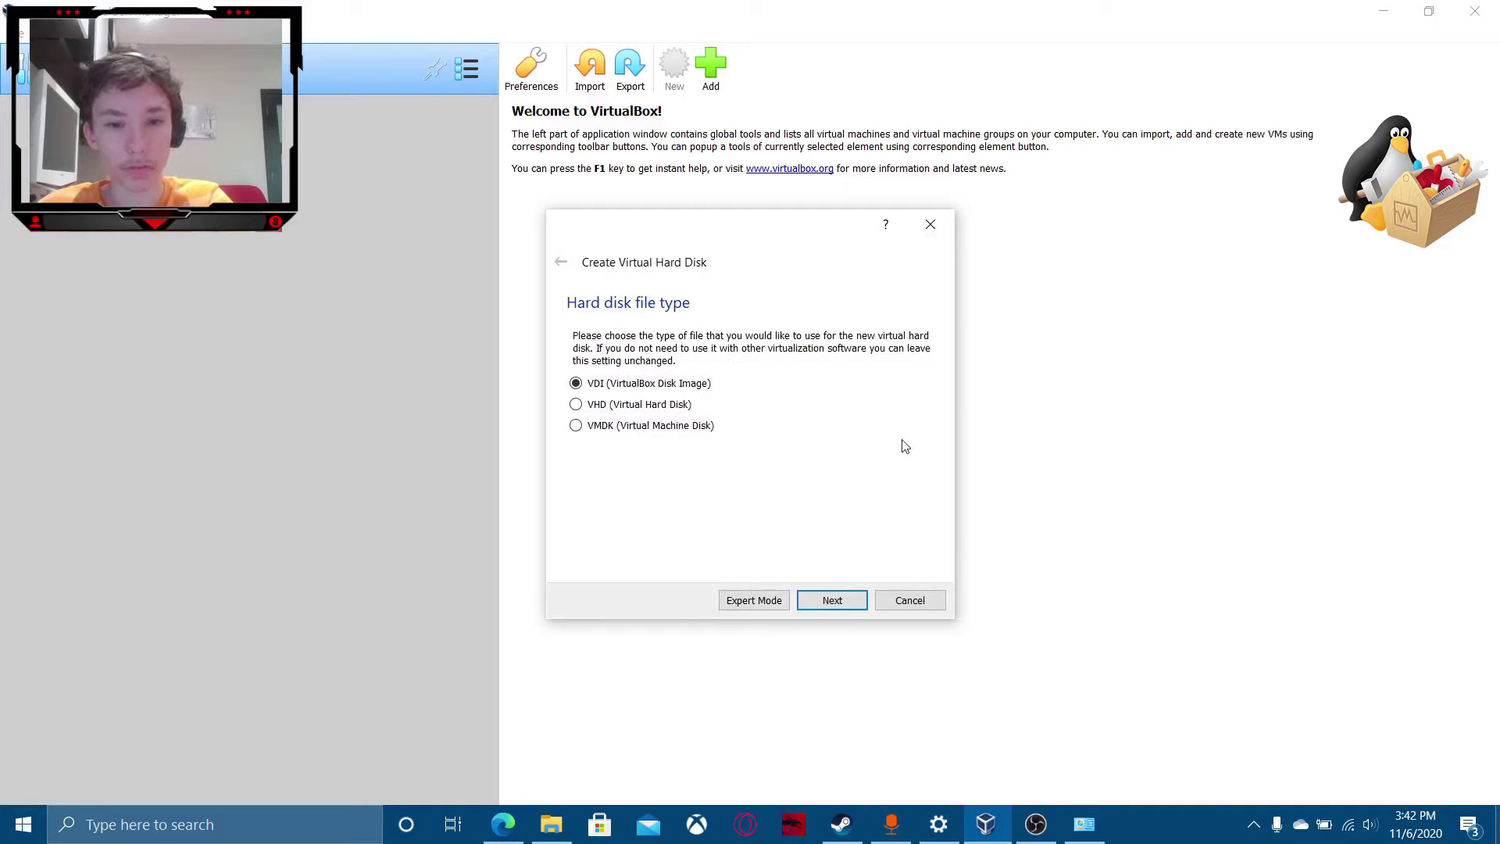
left_click(852, 606)
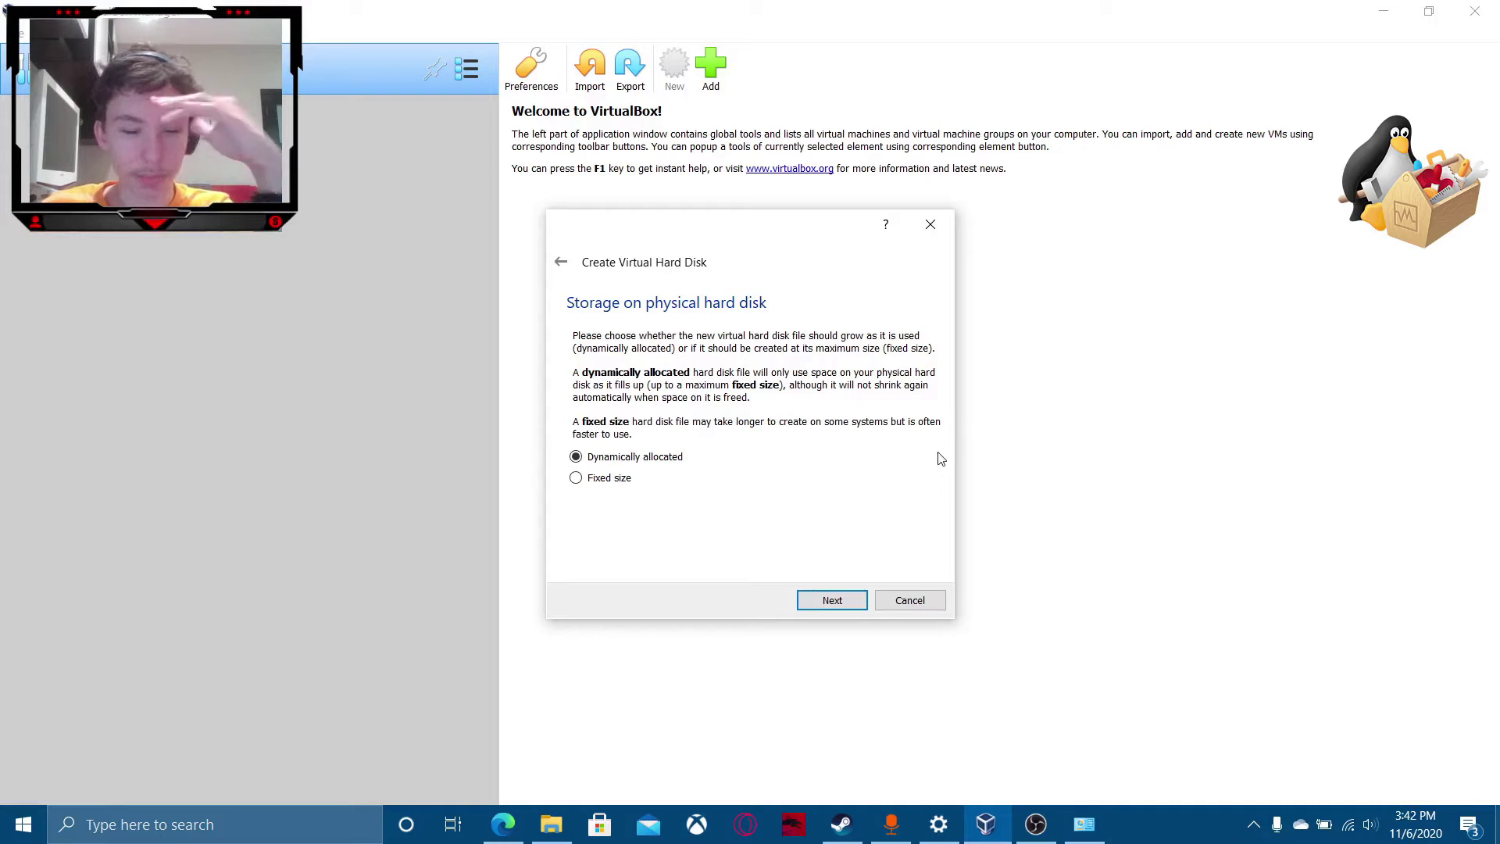
left_click(822, 612)
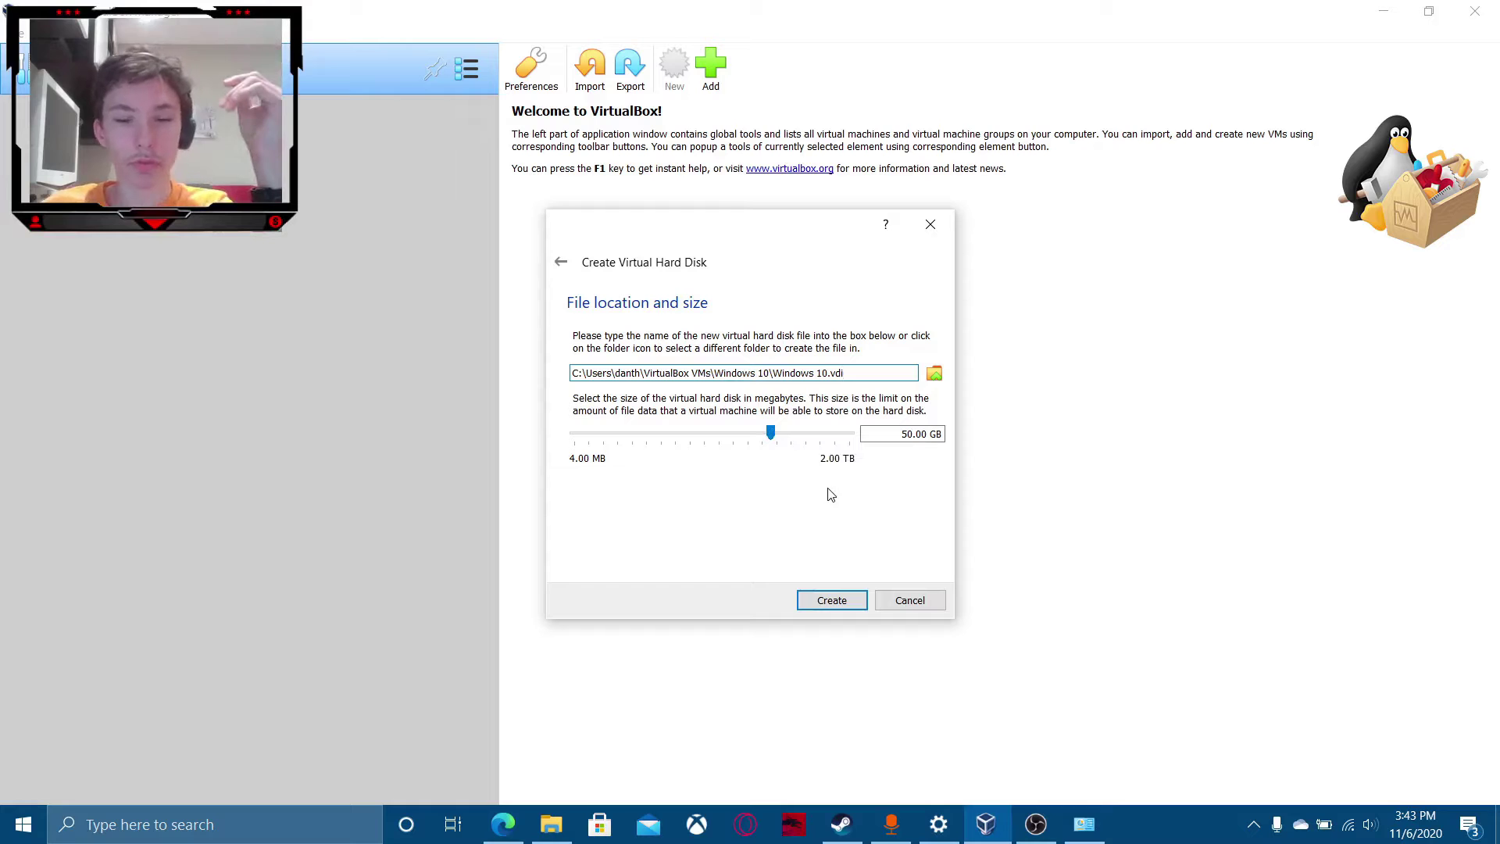
left_click(833, 599)
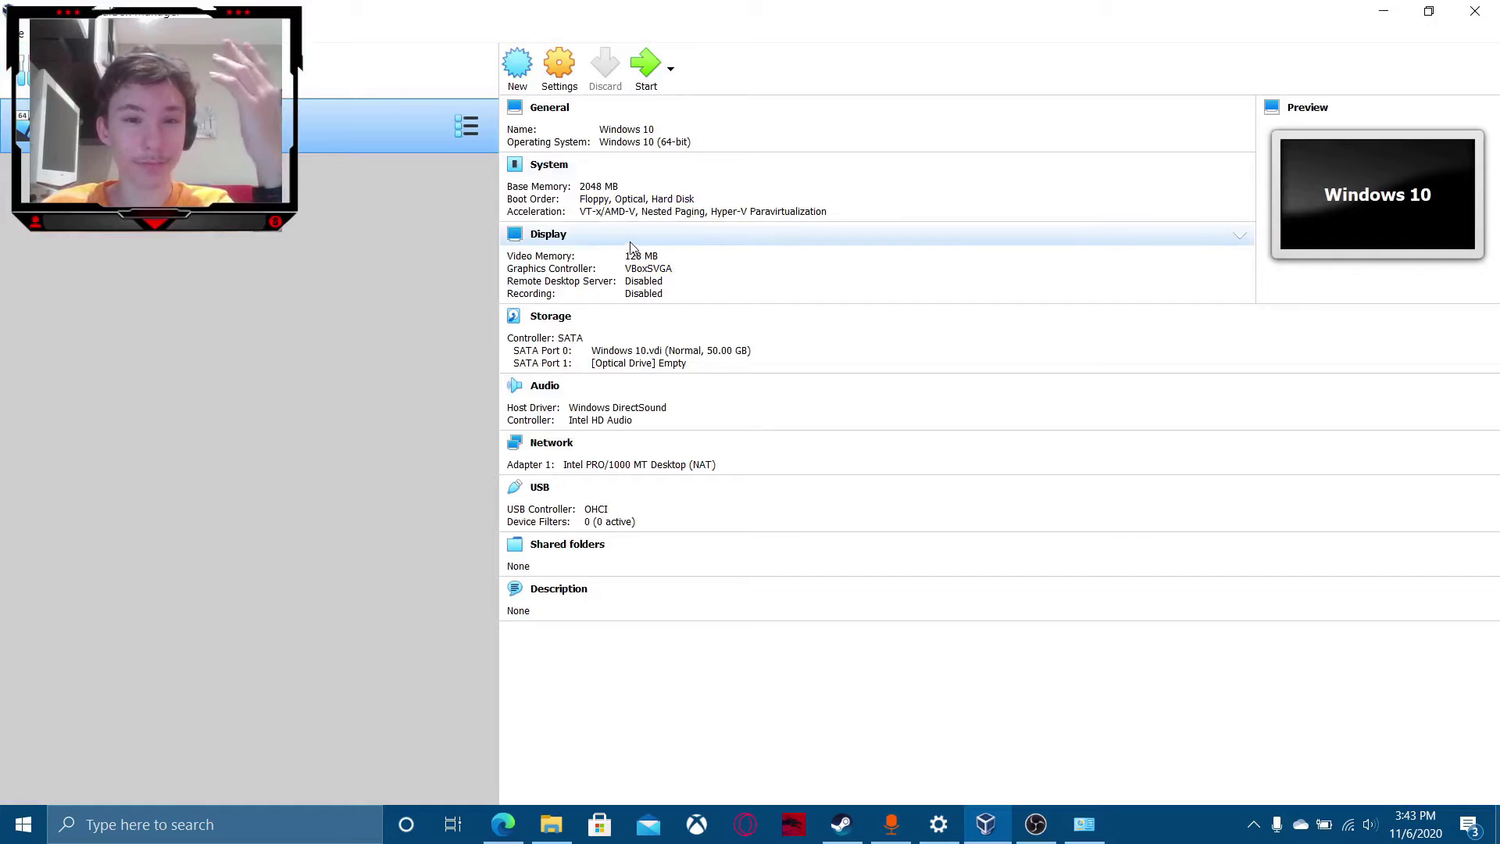
Power on the Windows 10 VM to reach the start-up disk prompt.
left_click(639, 66)
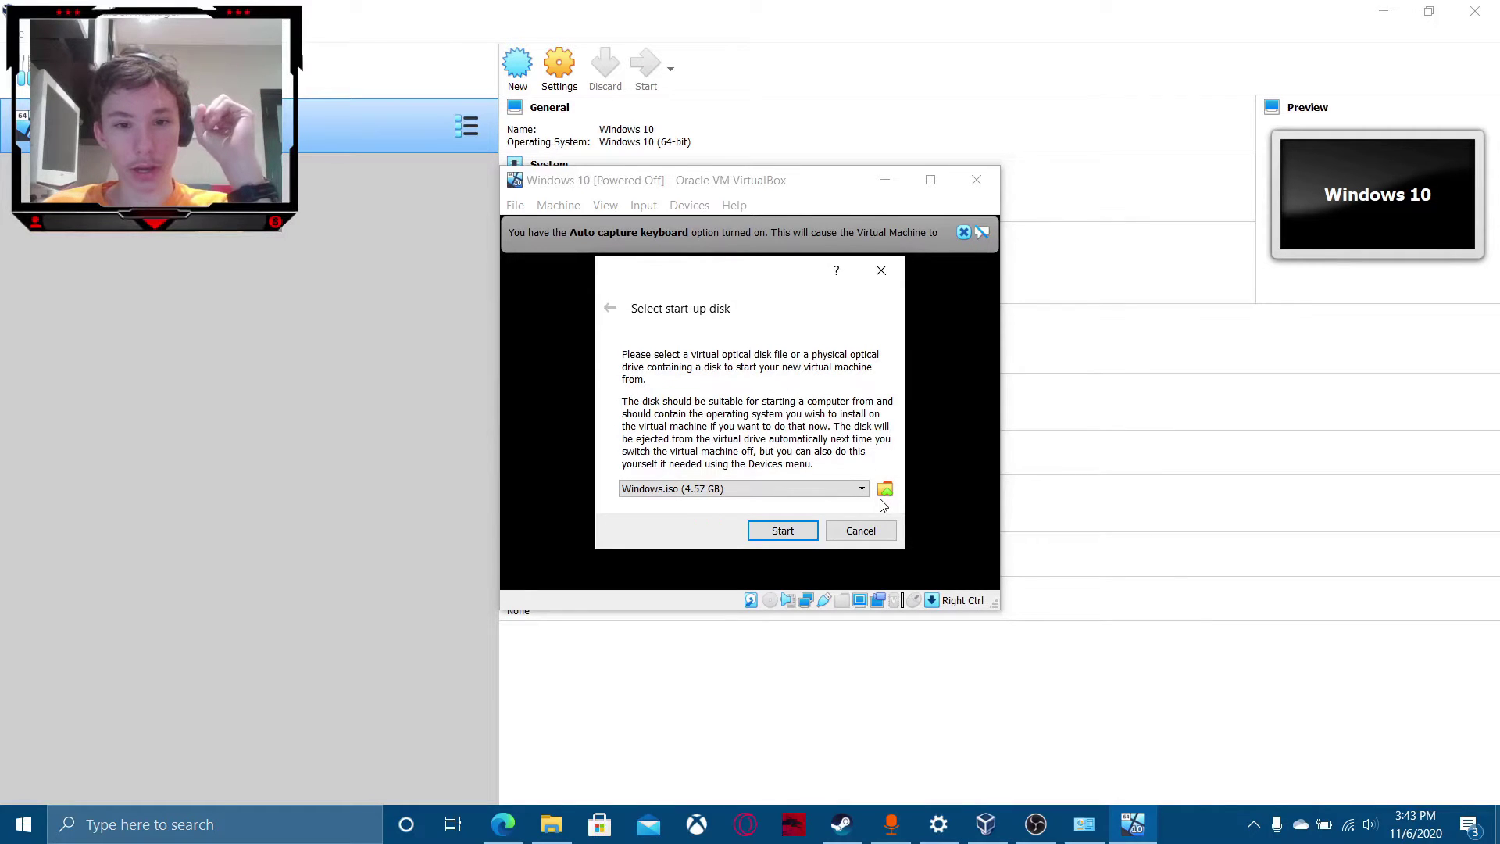
Look through the start-up disk and optical disk options, closing the This PC window.
left_click(853, 487)
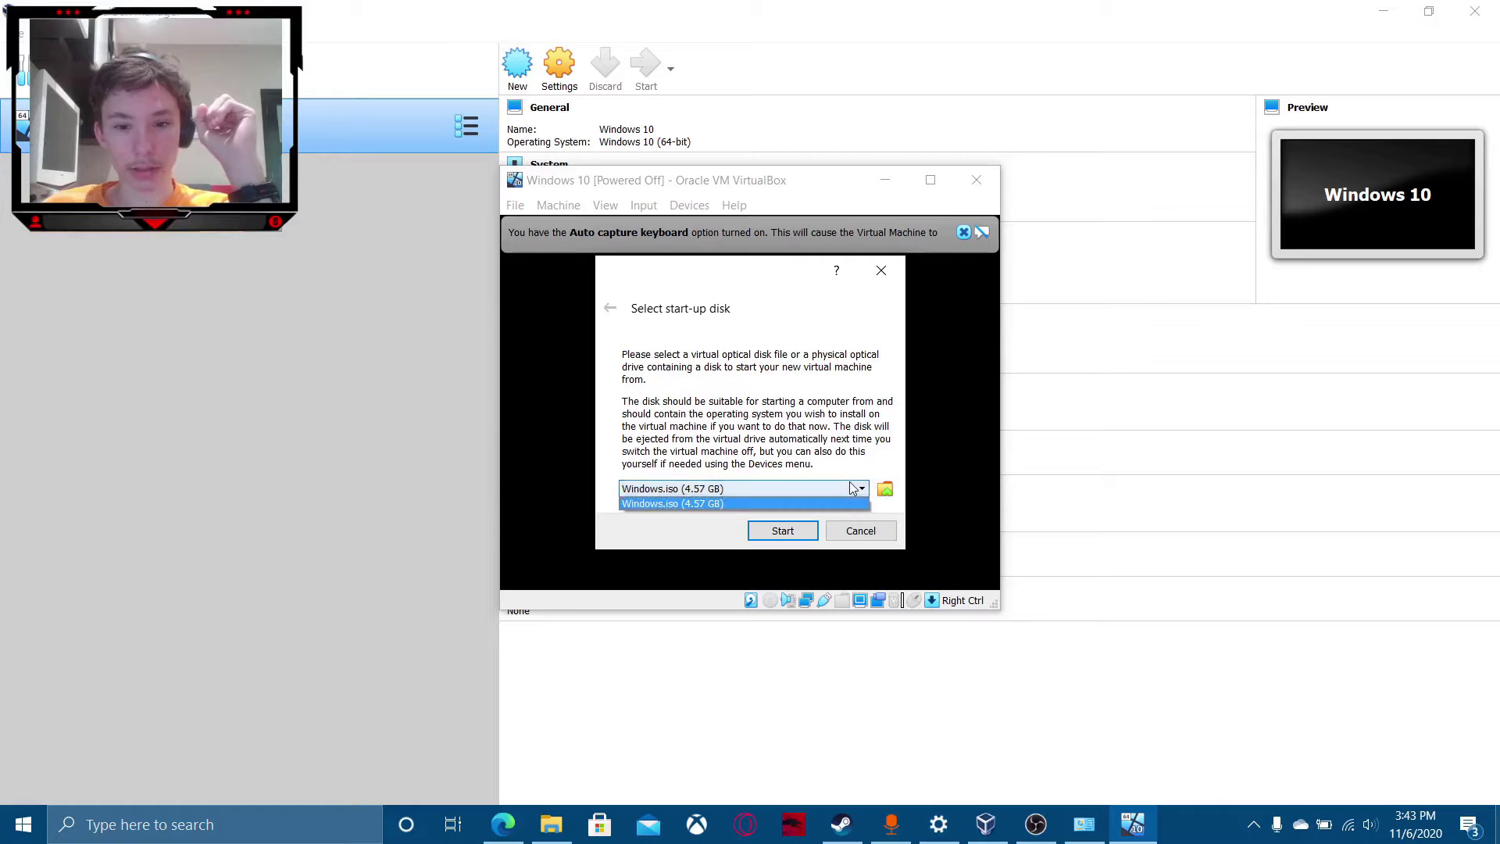
left_click(852, 488)
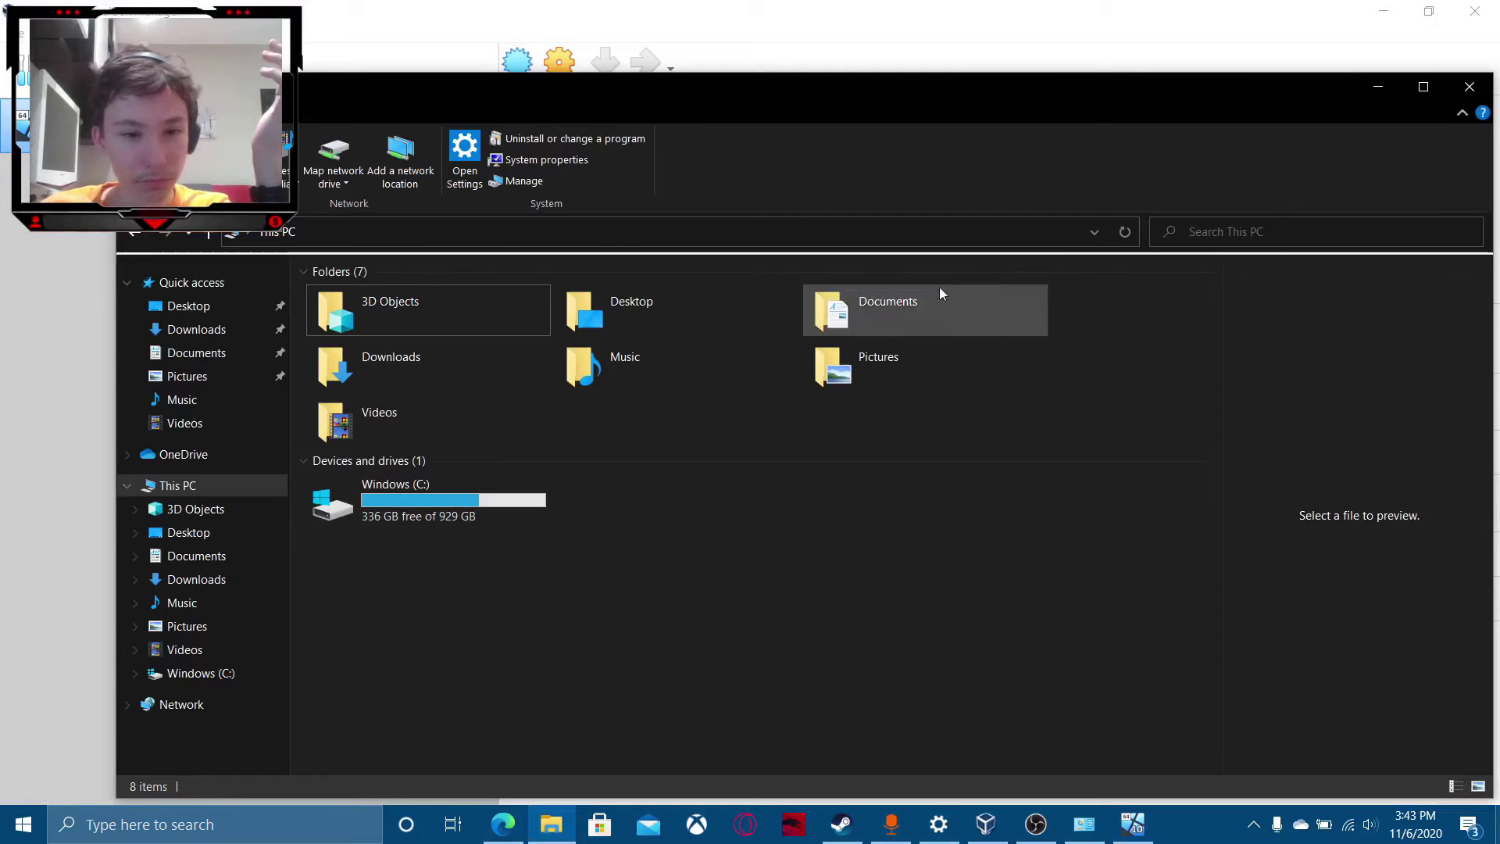
left_click(1469, 92)
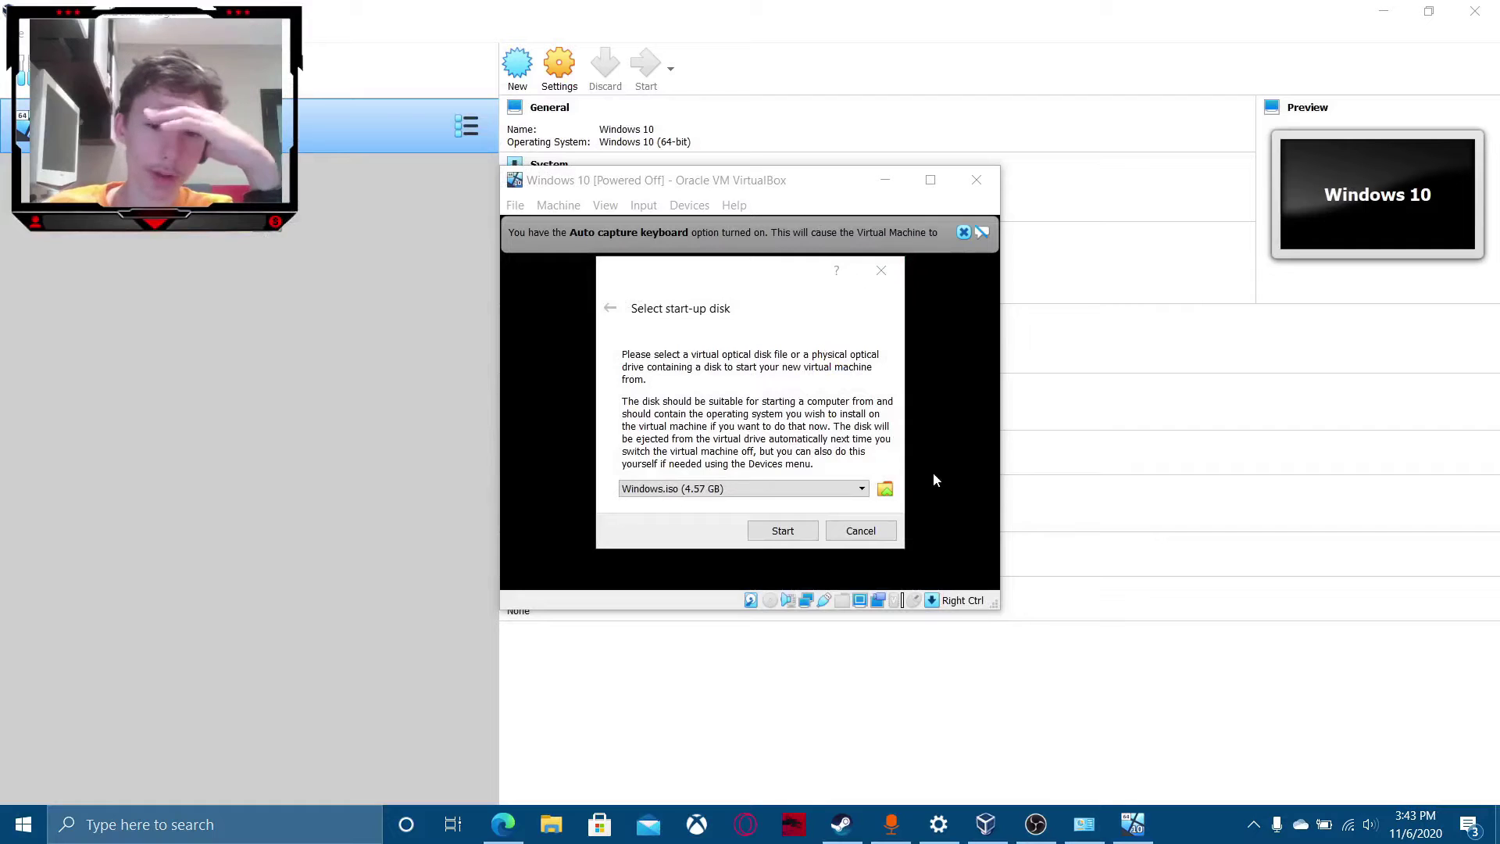
left_click(887, 488)
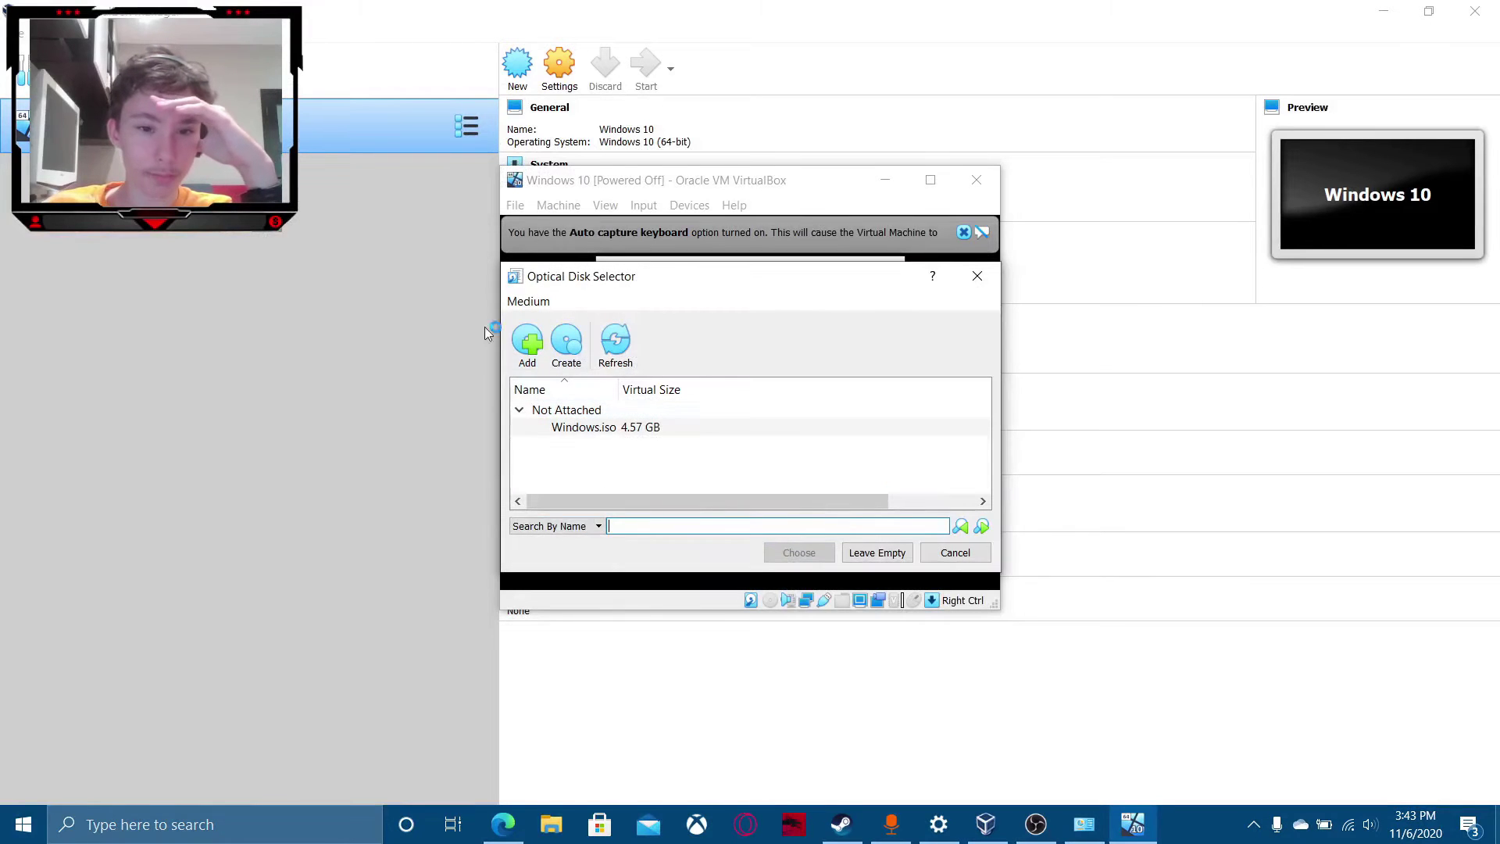
left_click(524, 348)
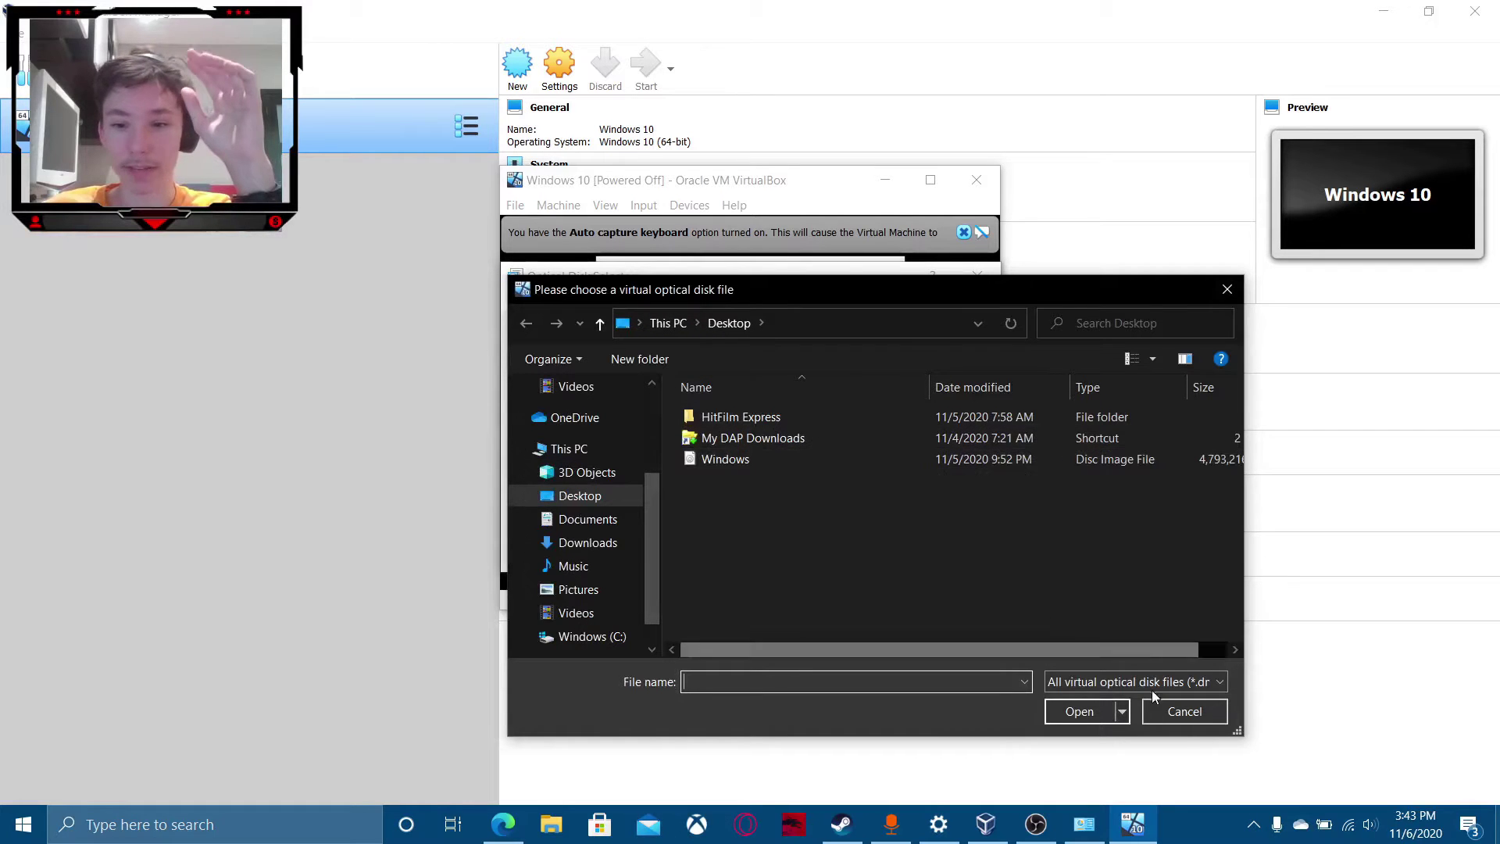
left_click(1184, 711)
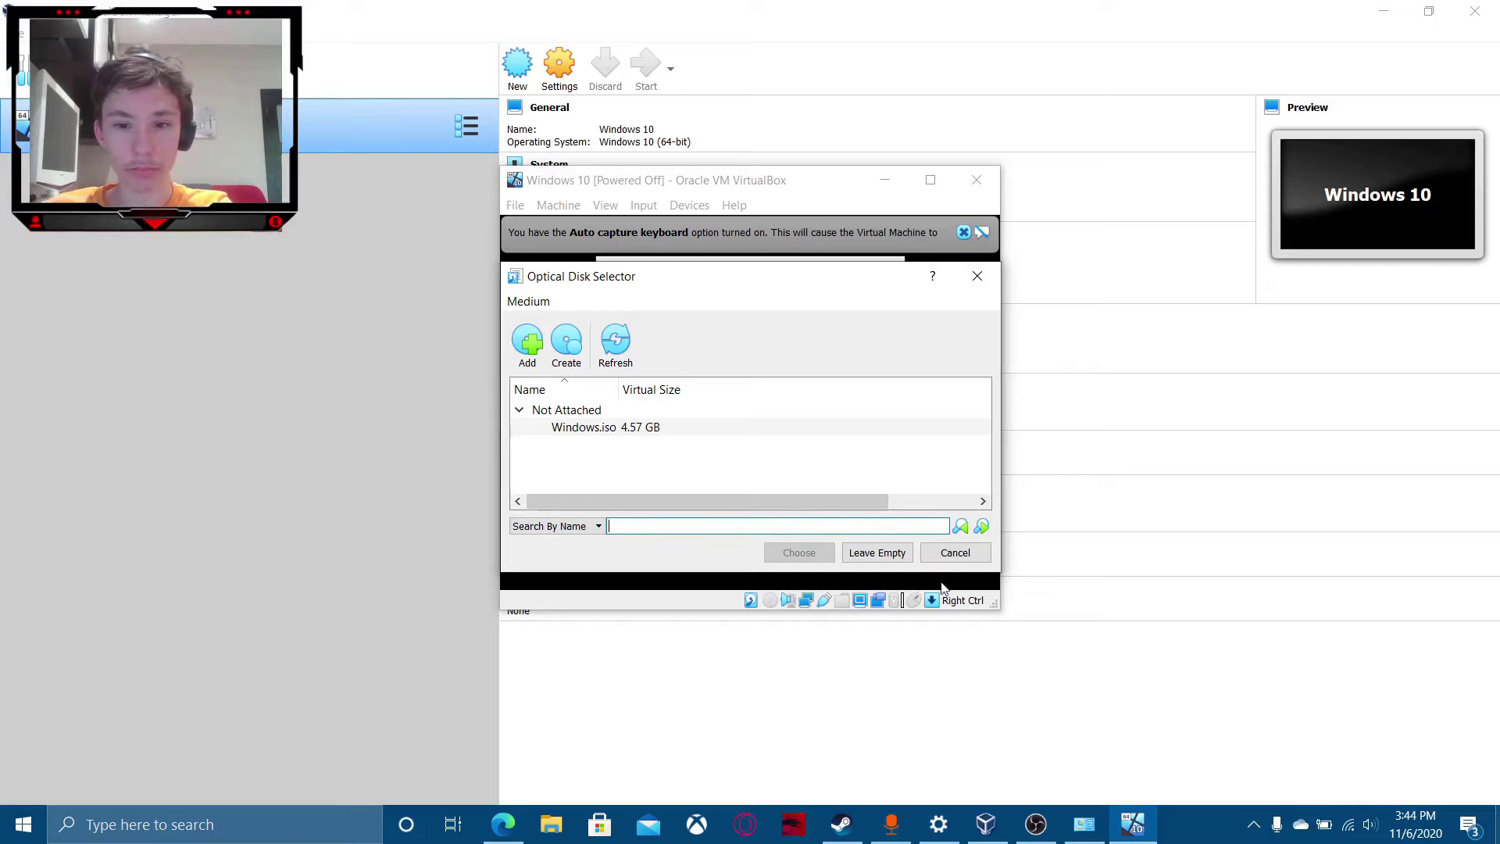
left_click(952, 554)
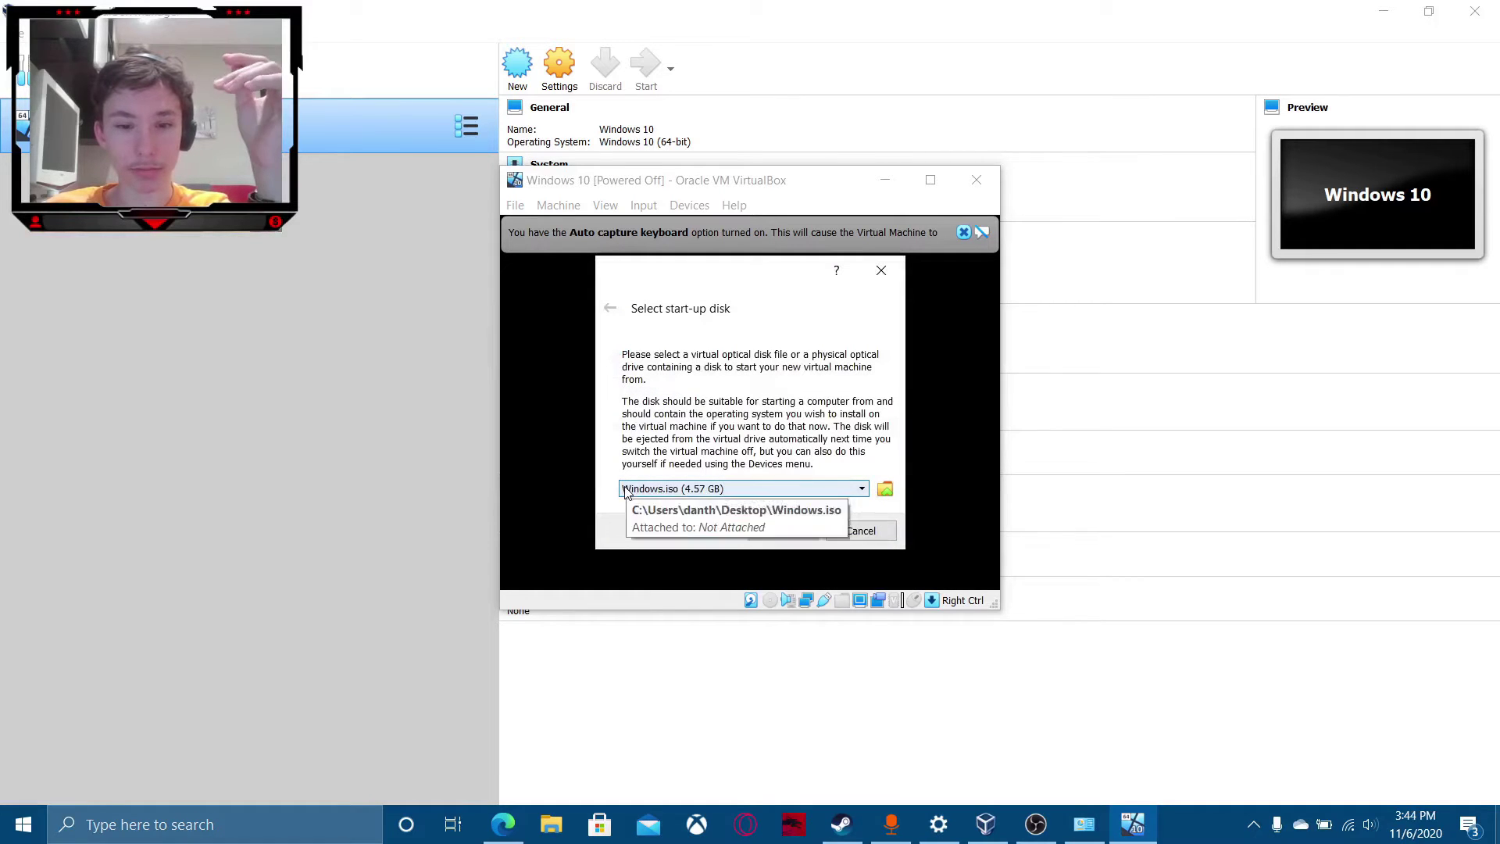
left_click(665, 489)
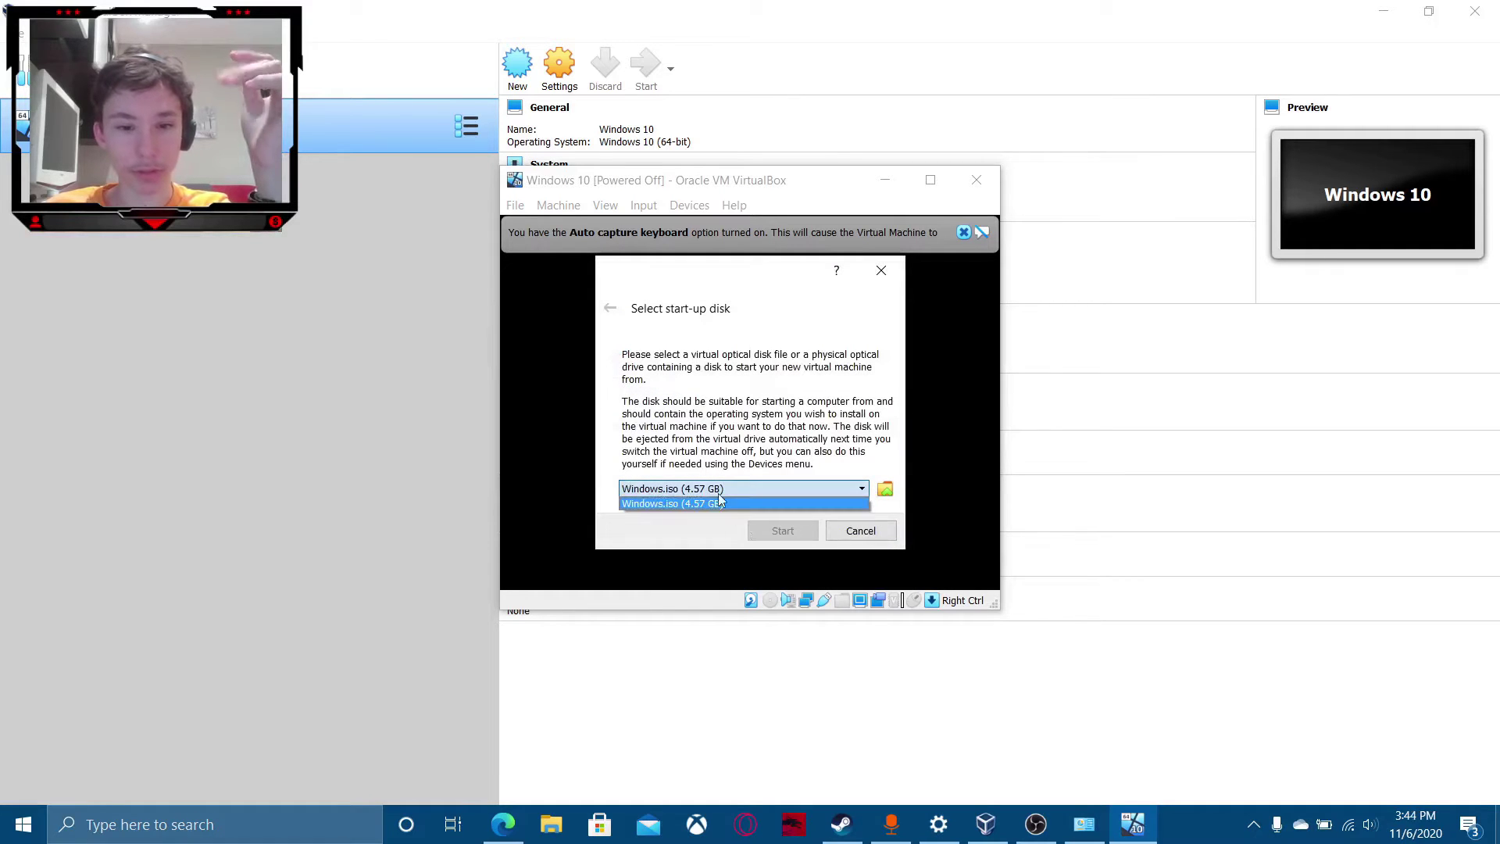
left_click(883, 504)
left_click(885, 489)
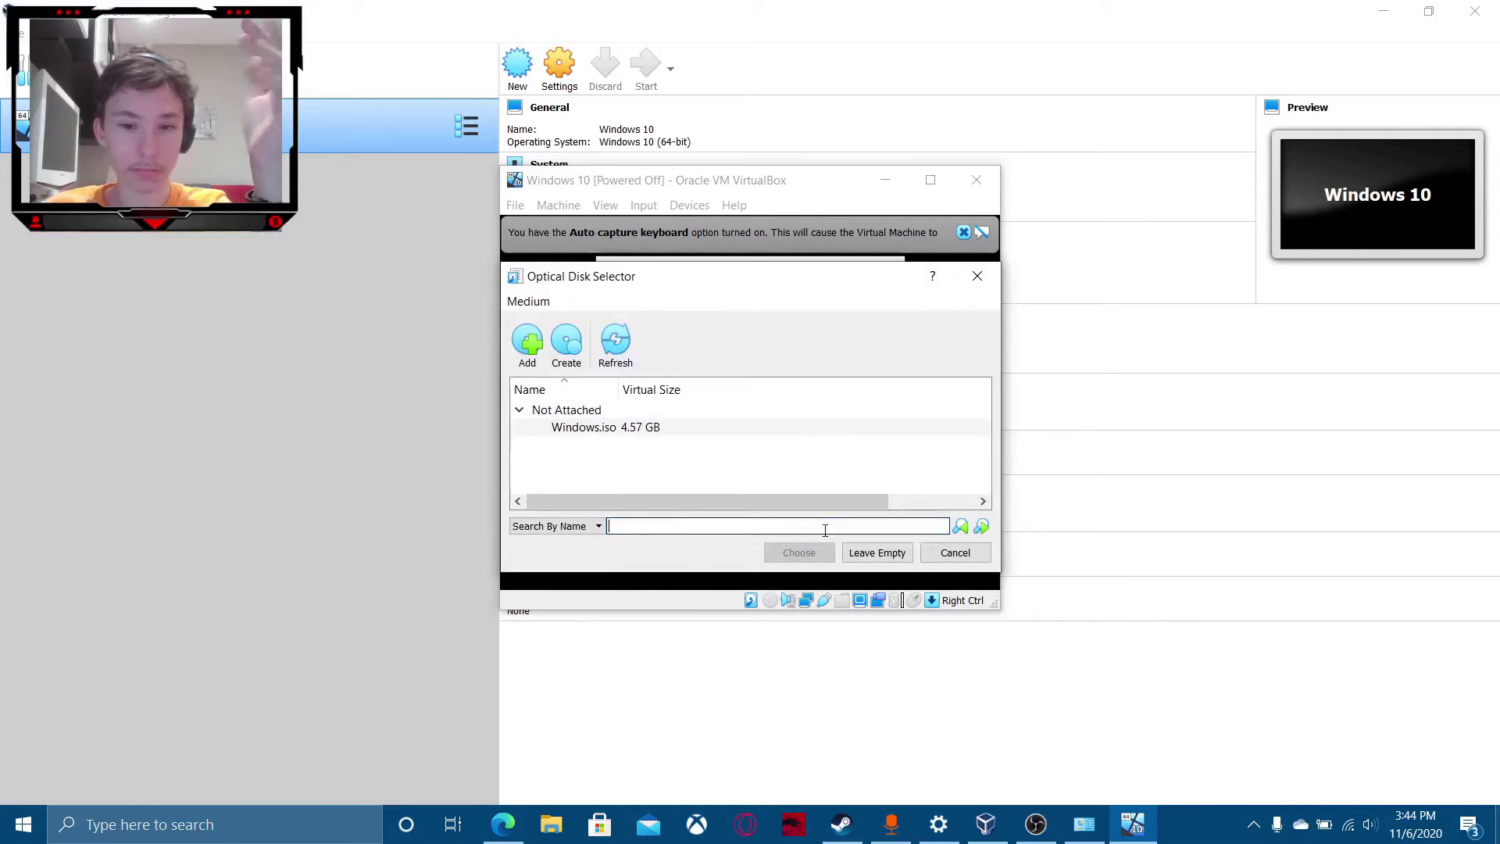
left_click(981, 557)
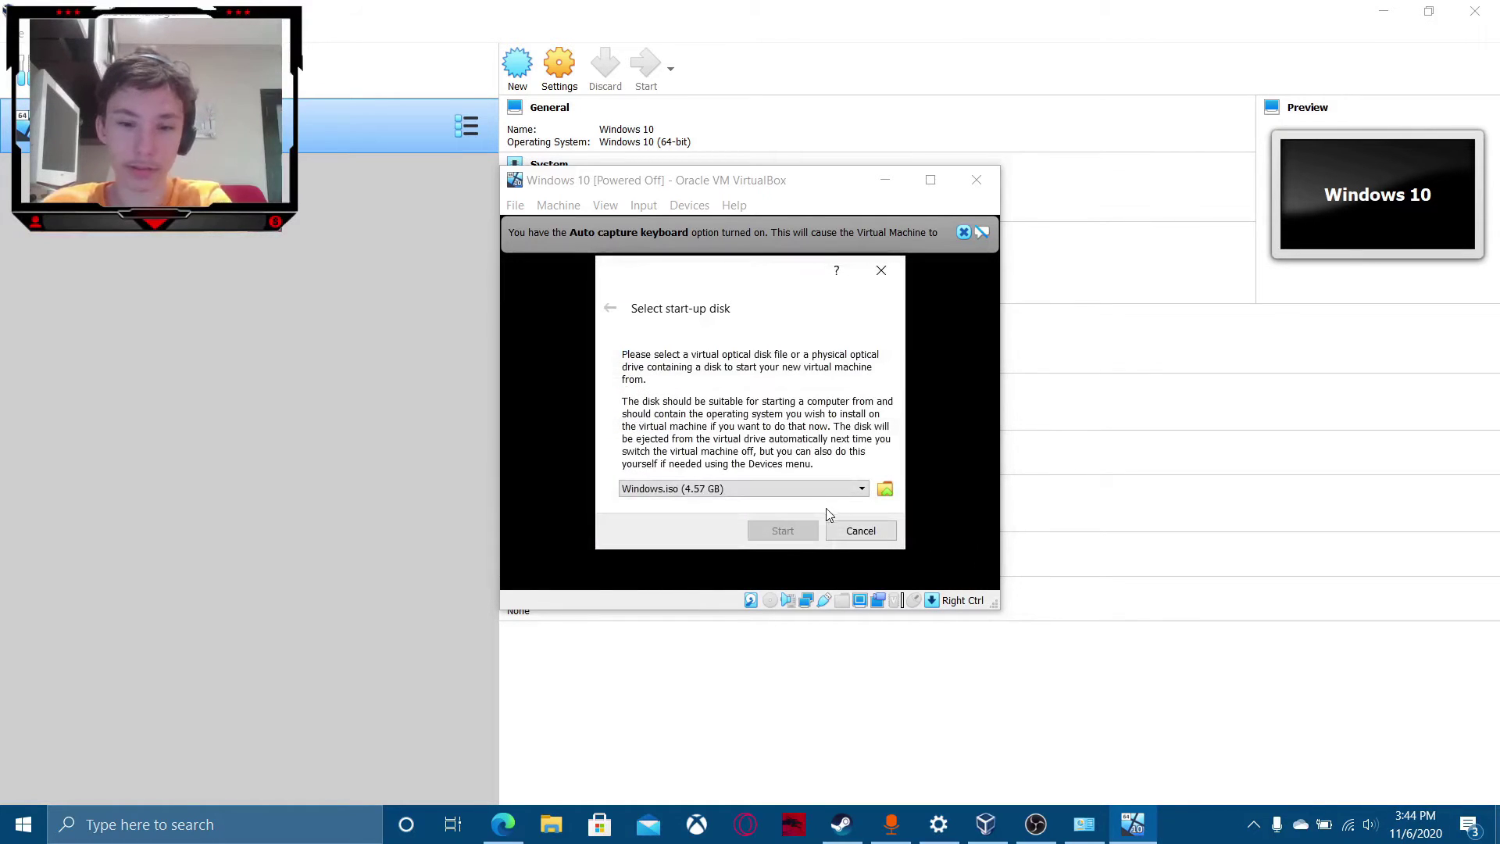
Pick Windows.iso from the optical disk list as the start-up disk.
left_click(805, 486)
left_click(767, 505)
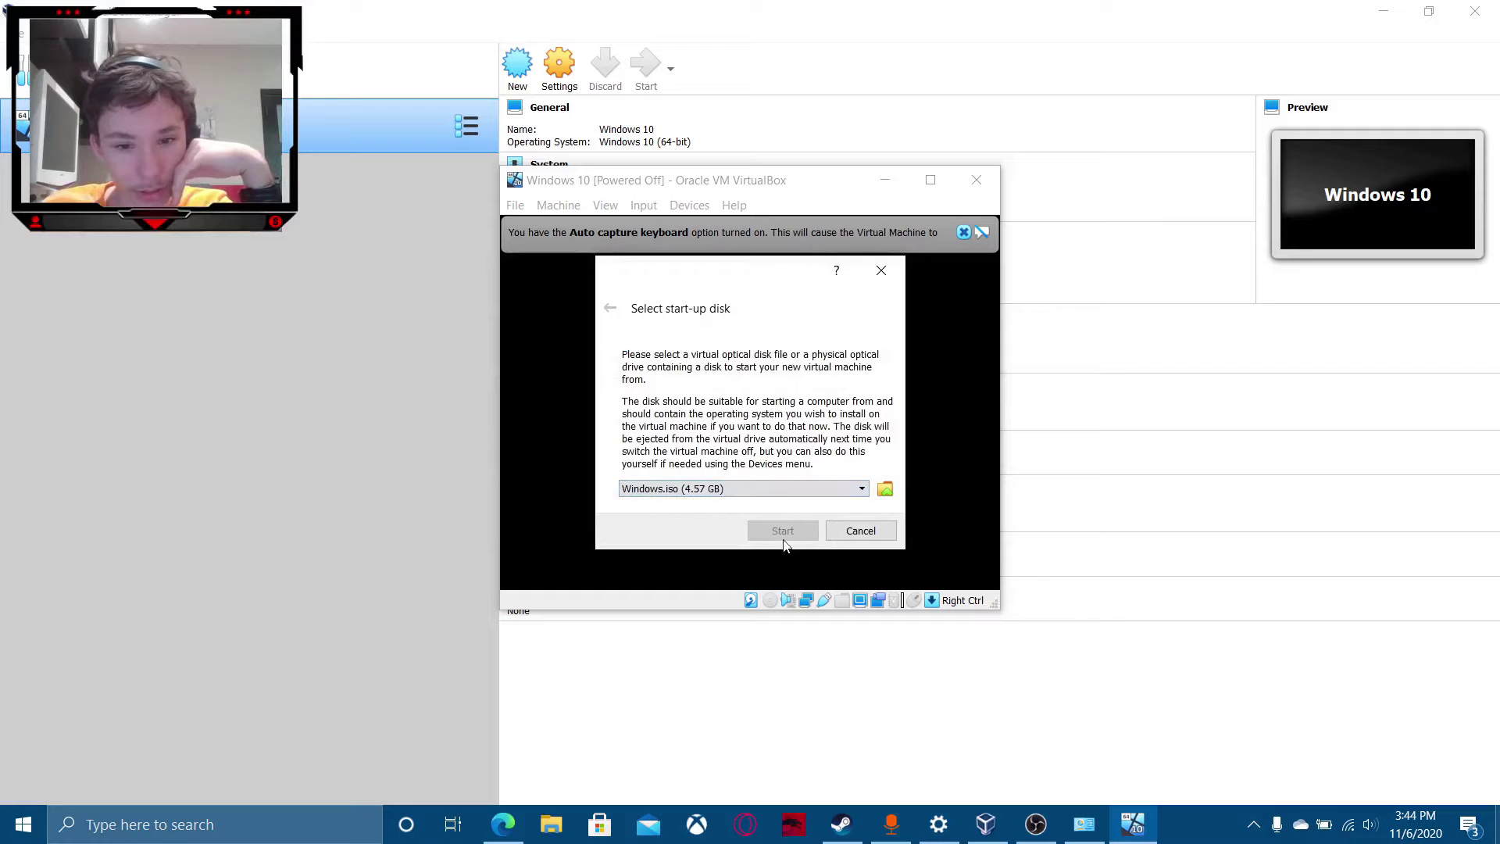
left_click(886, 488)
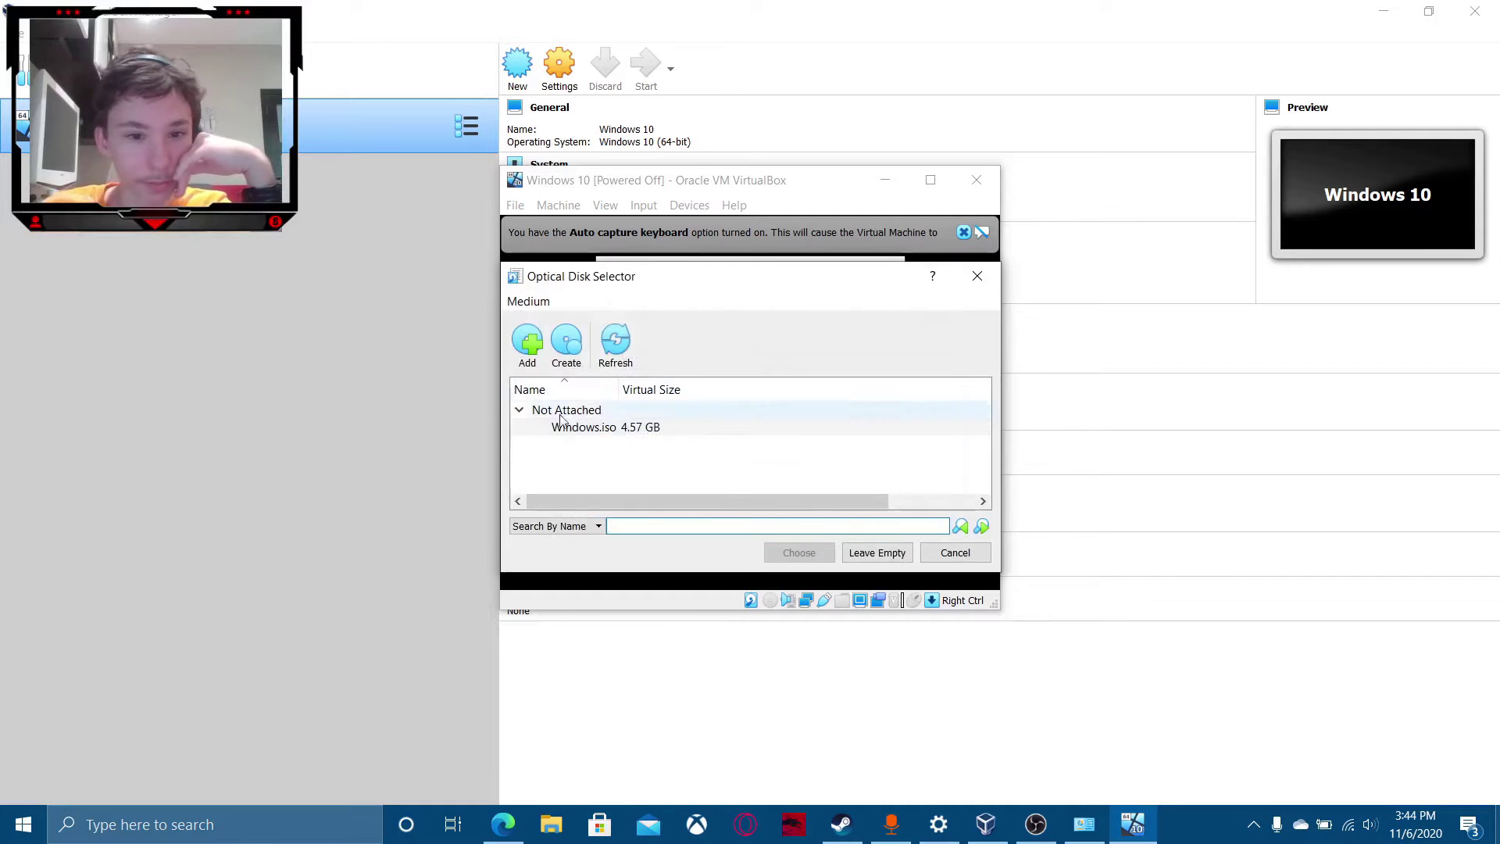
left_click(594, 426)
left_click(791, 548)
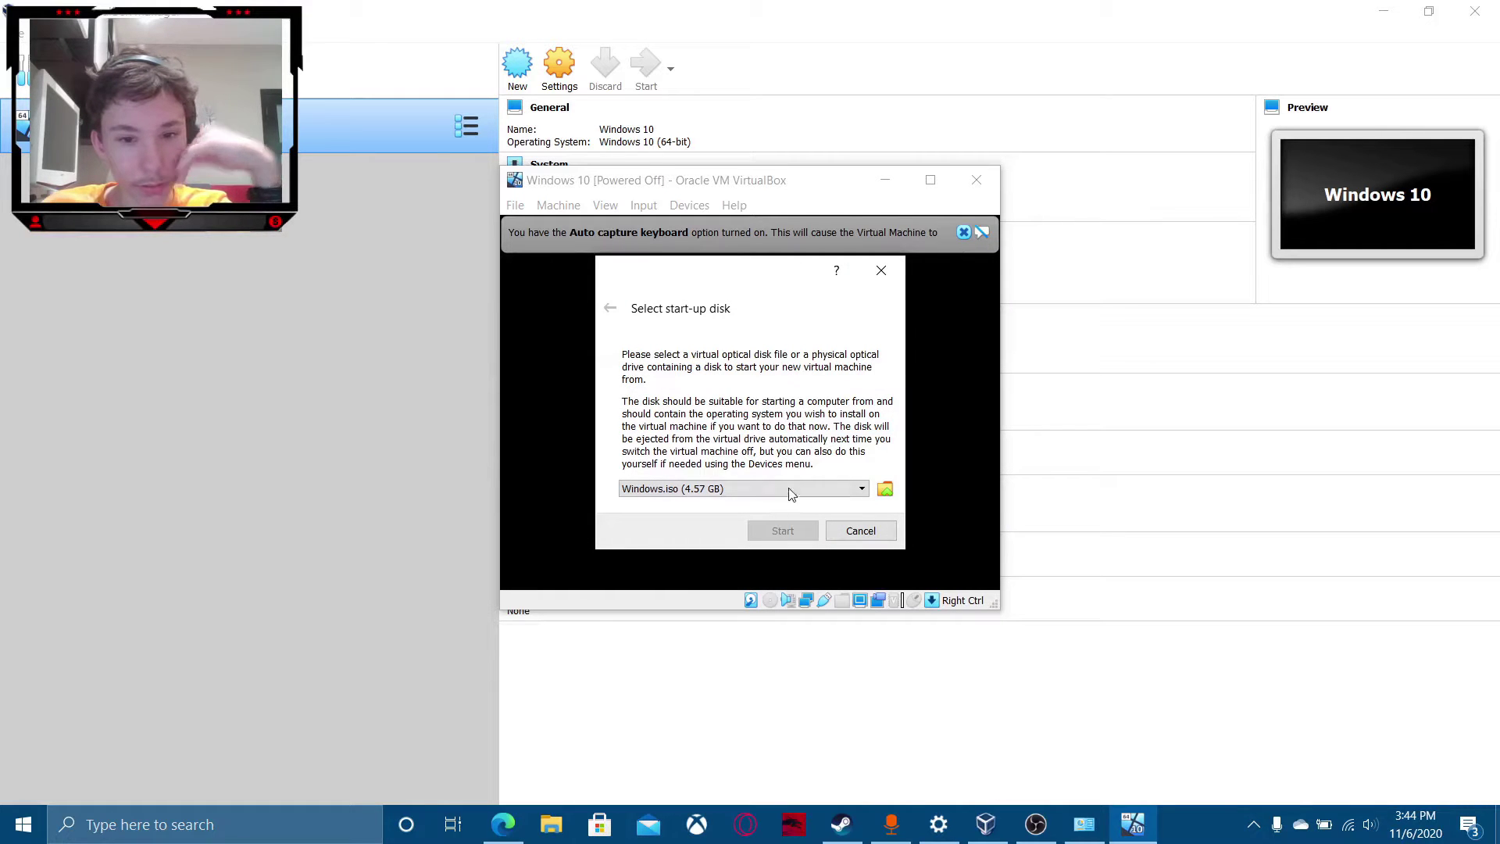
left_click(885, 488)
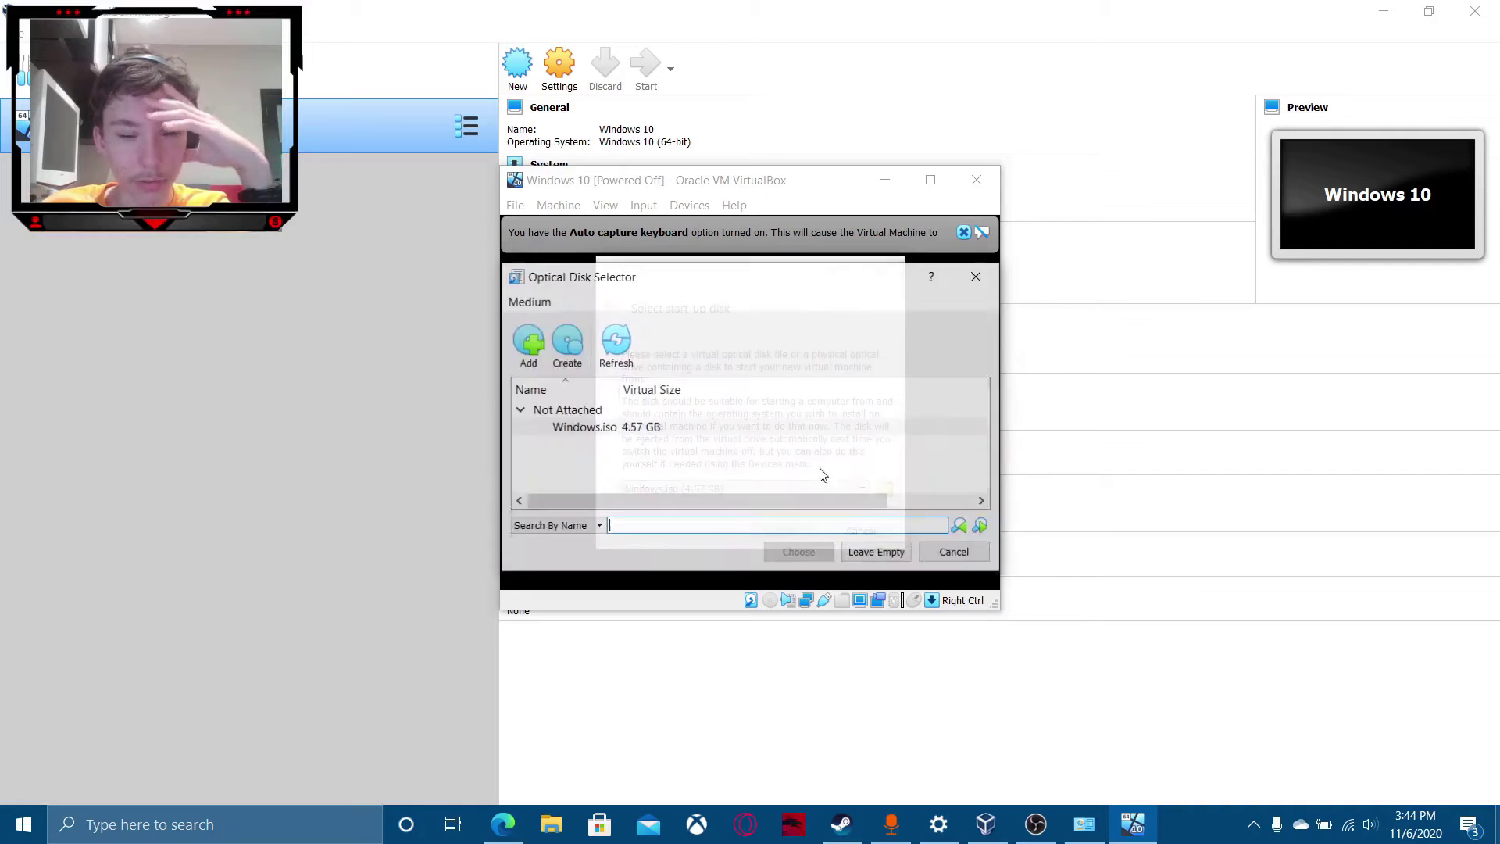
left_click(528, 341)
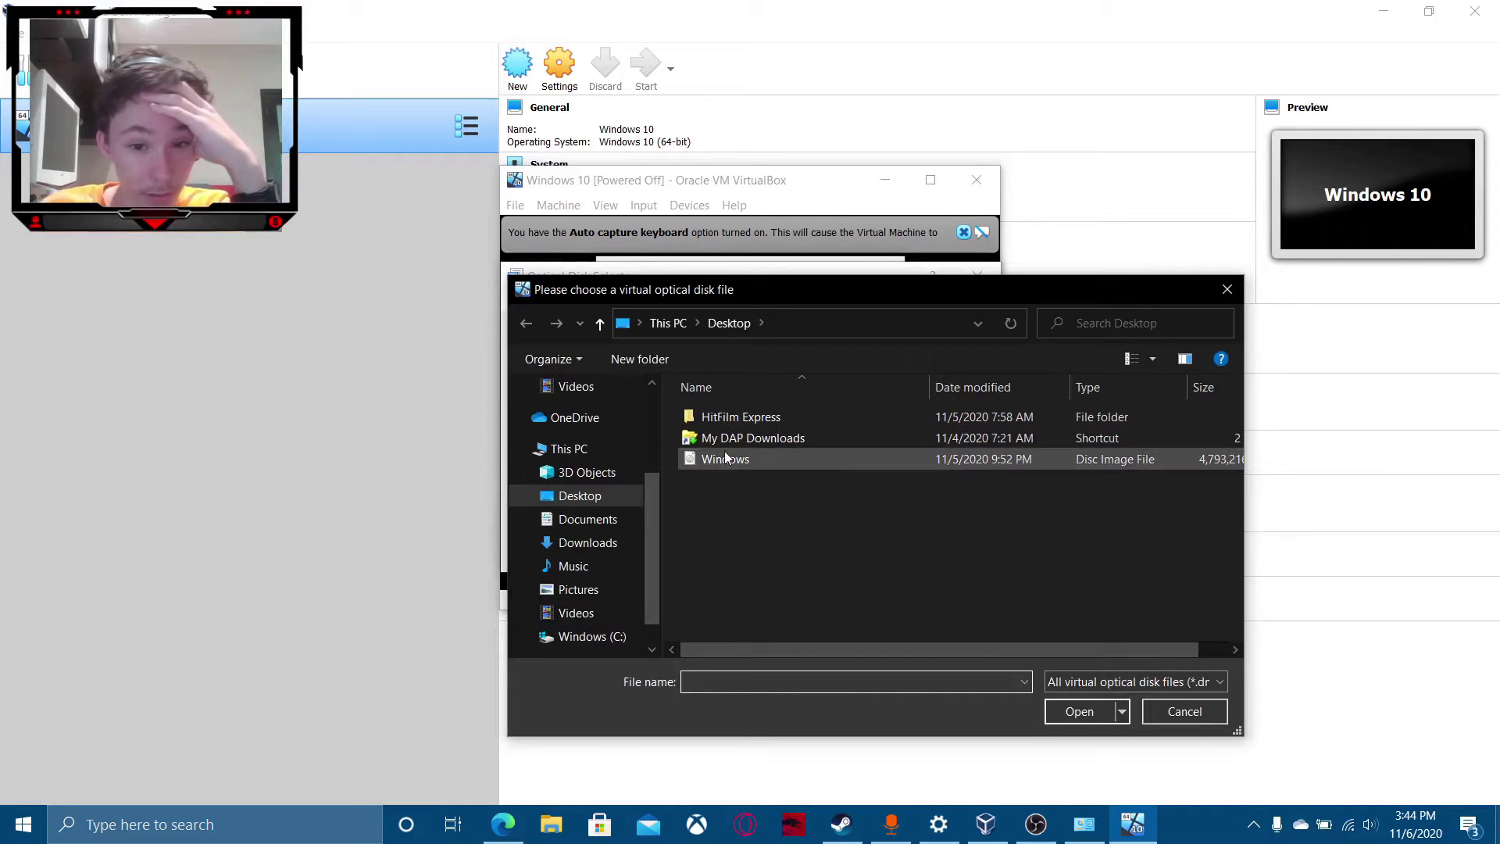
left_click(938, 460)
left_click(1079, 711)
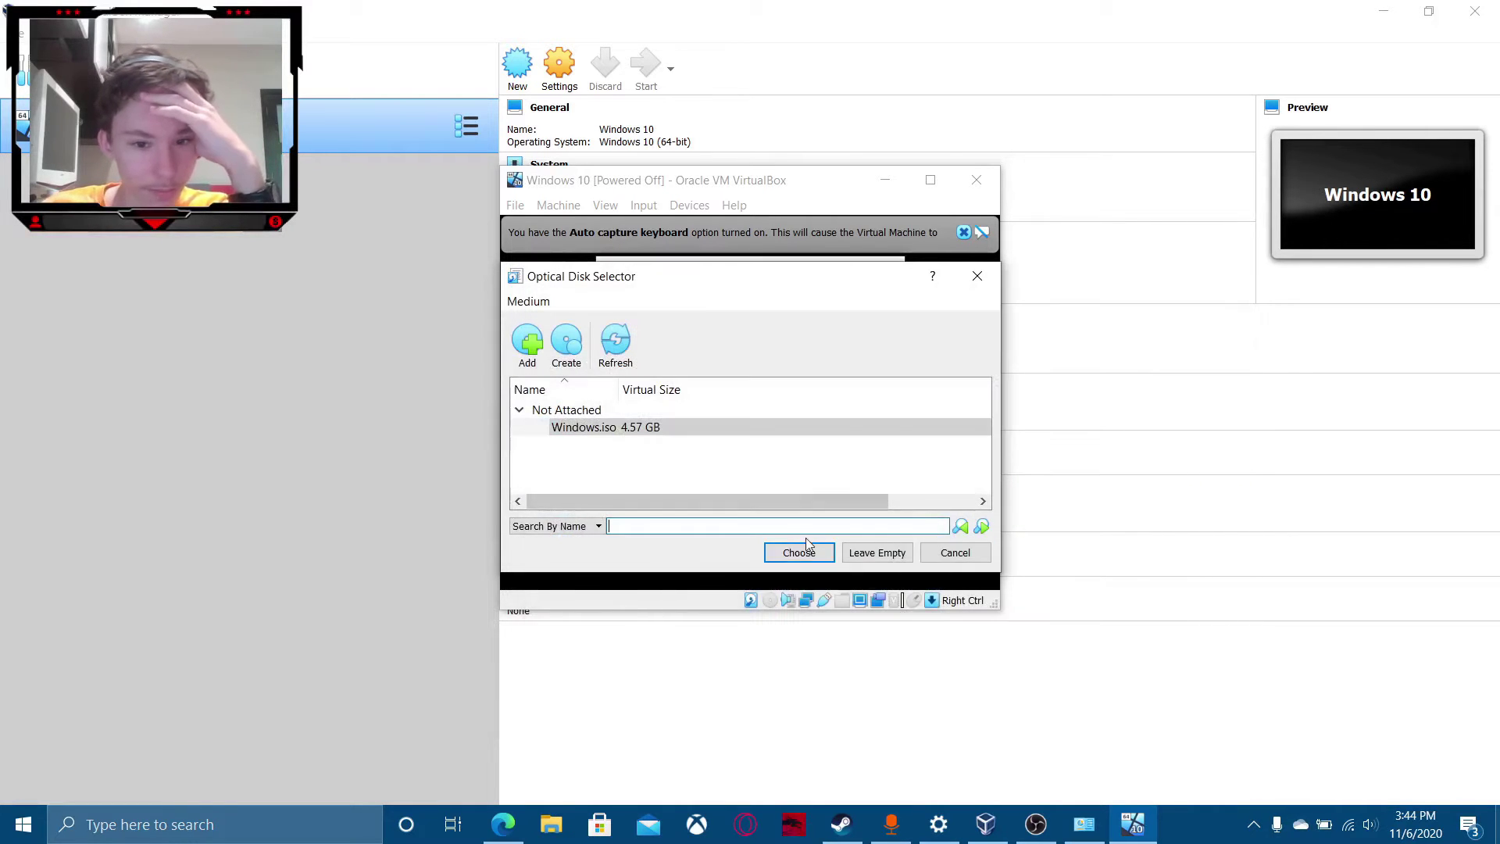
left_click(794, 551)
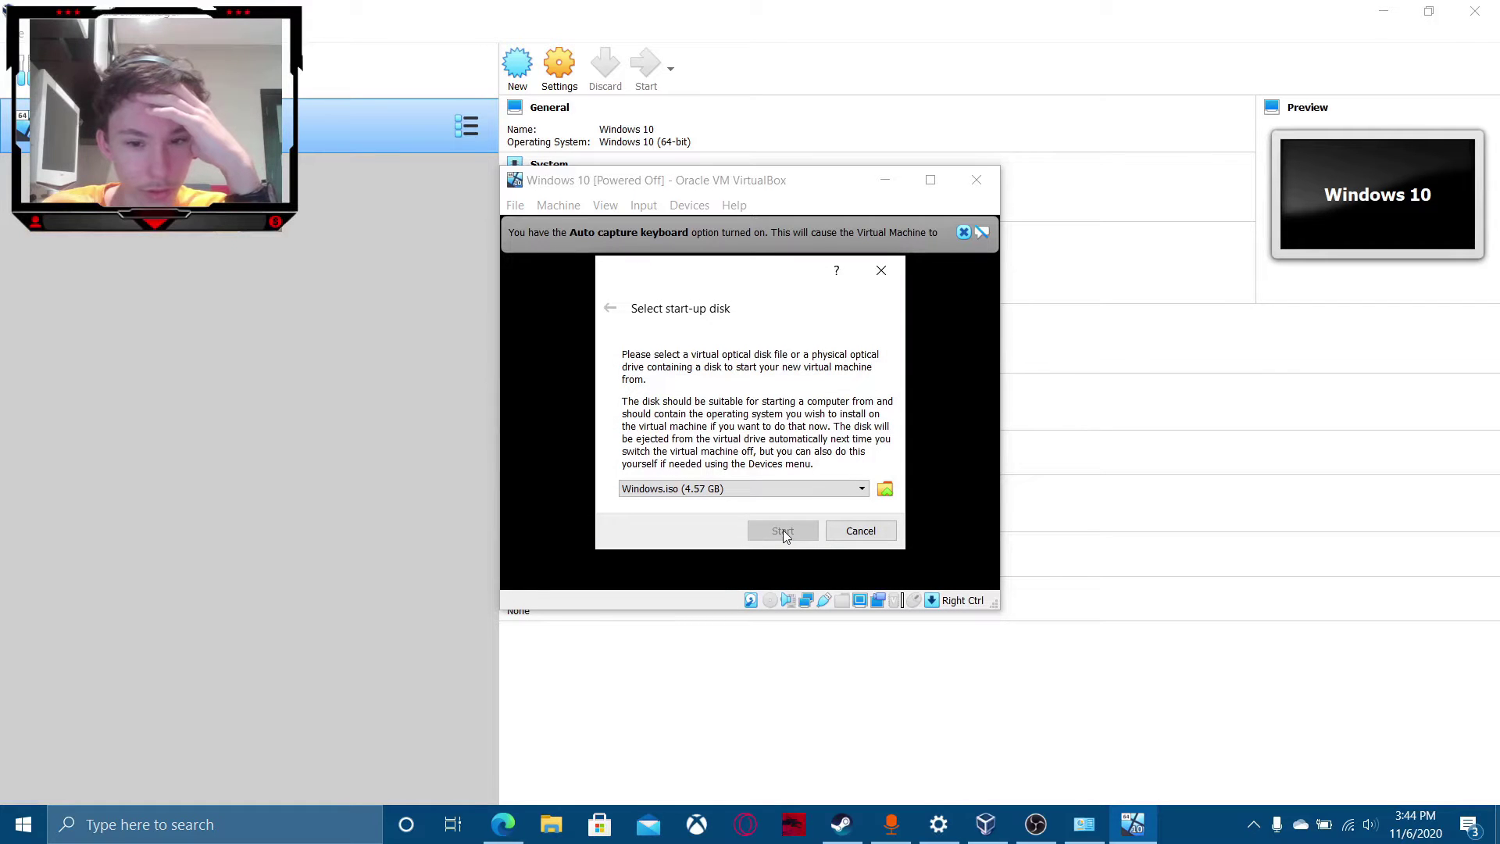
left_click(761, 489)
left_click(762, 506)
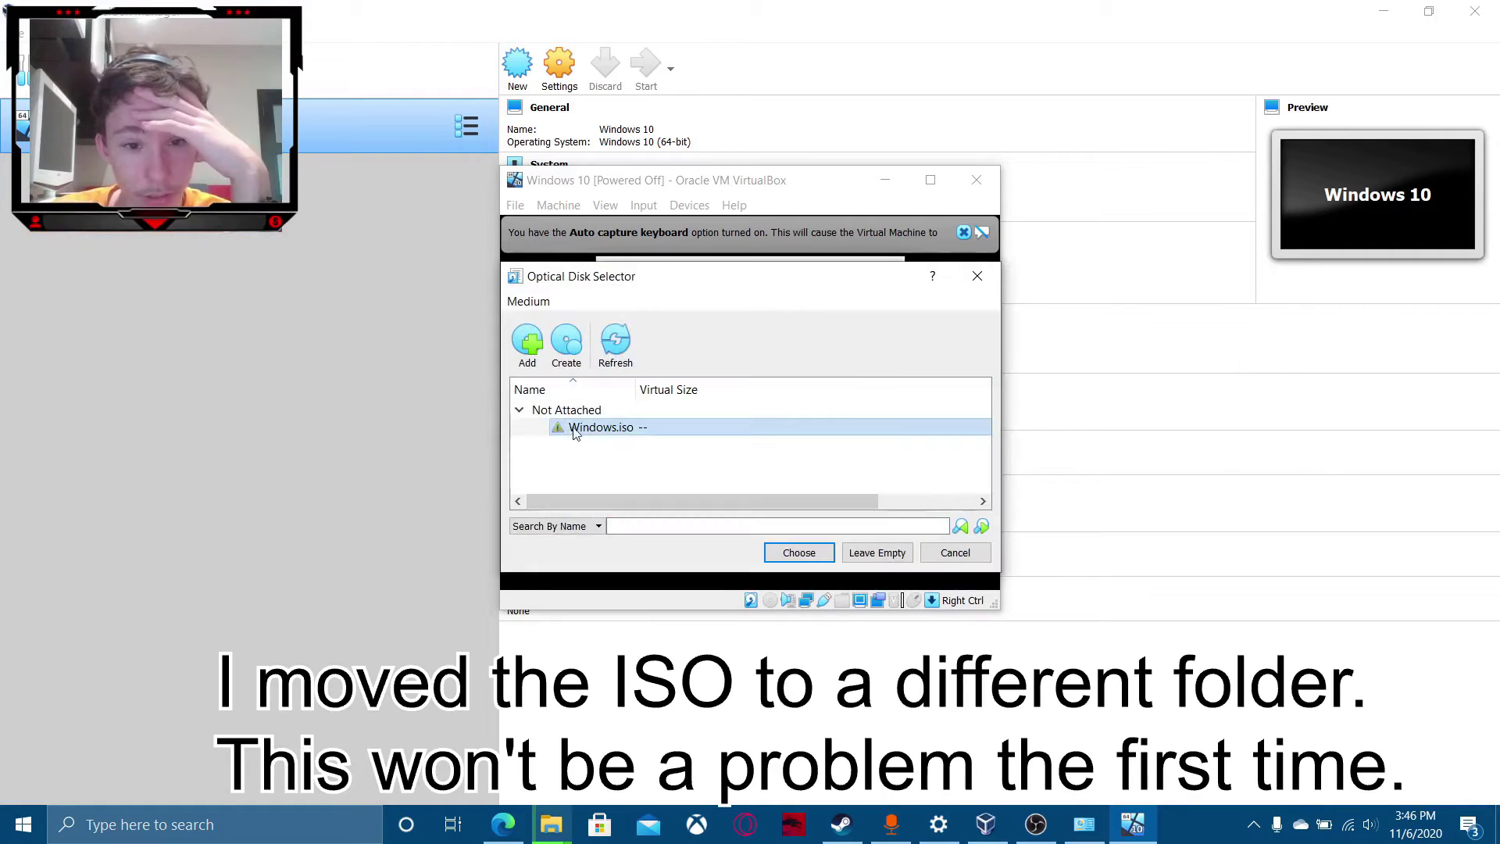
Add Windows.iso from the ISO folder, boot the VM from it, and dismiss the capture notice.
left_click(527, 348)
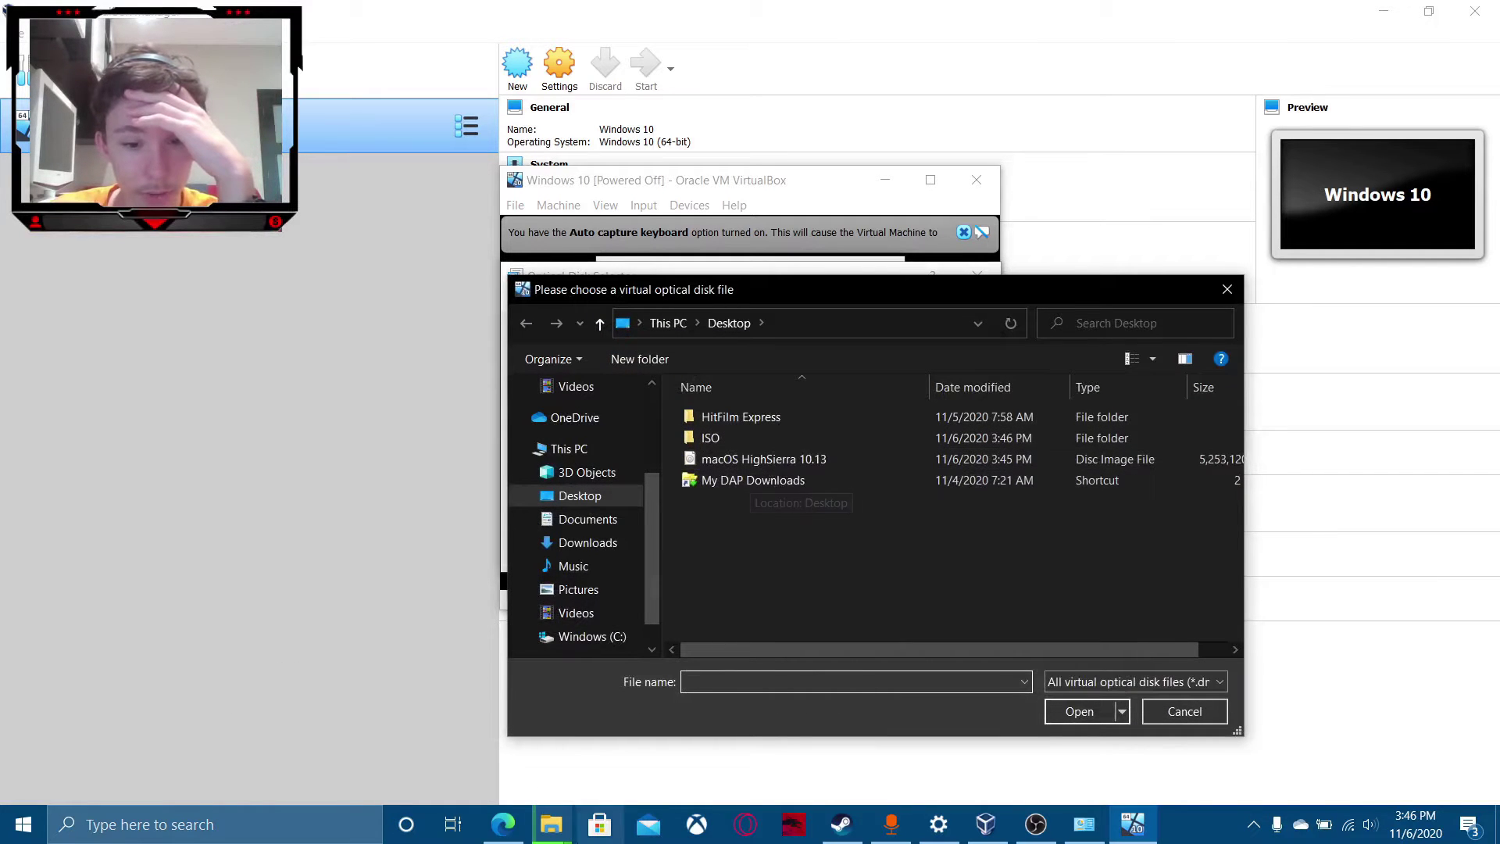
mouse_move(551, 824)
mouse_move(625, 770)
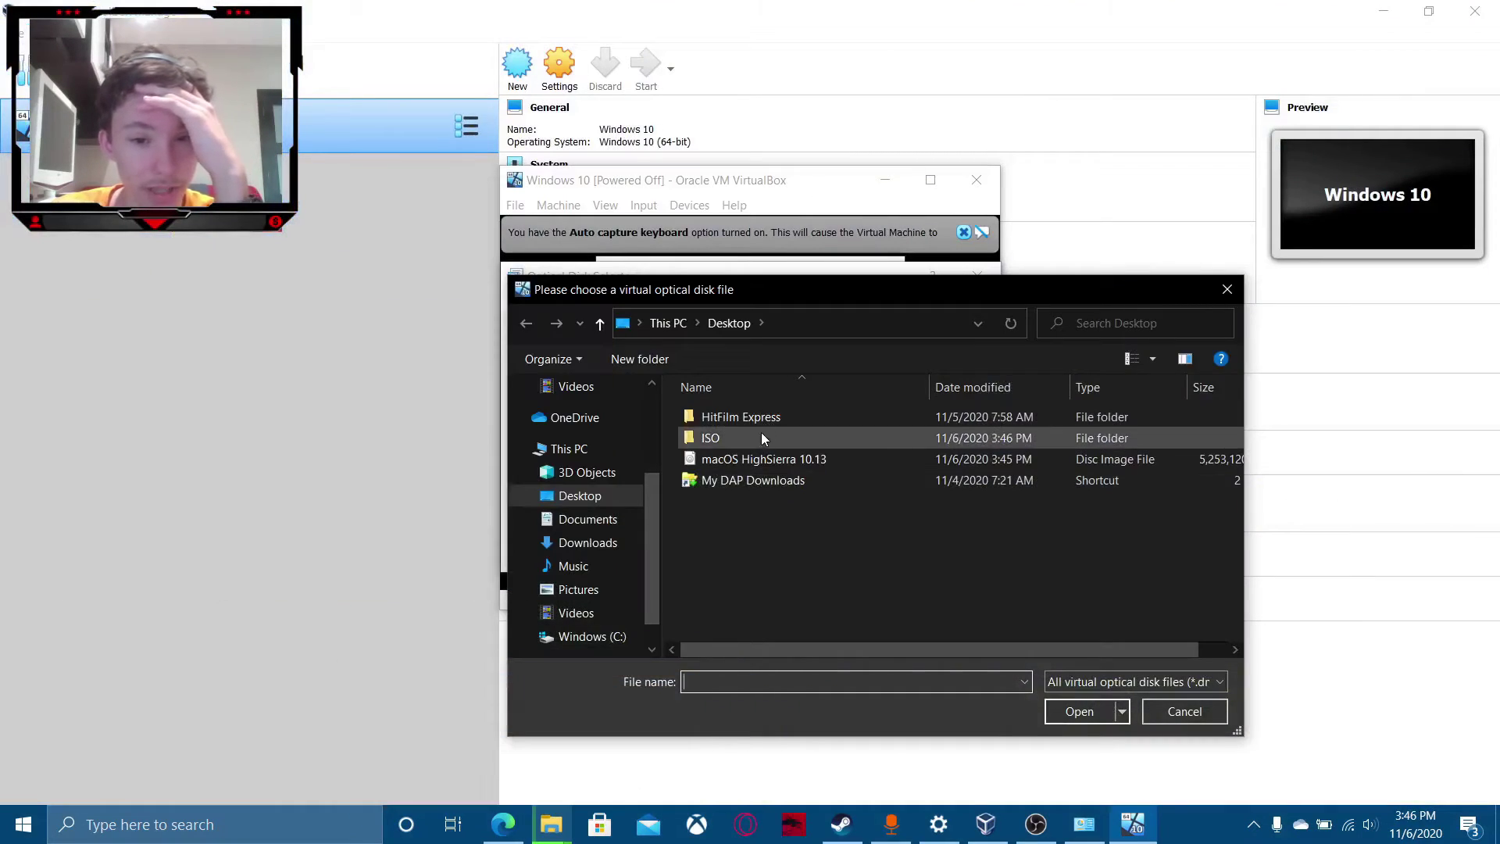
double_click(758, 438)
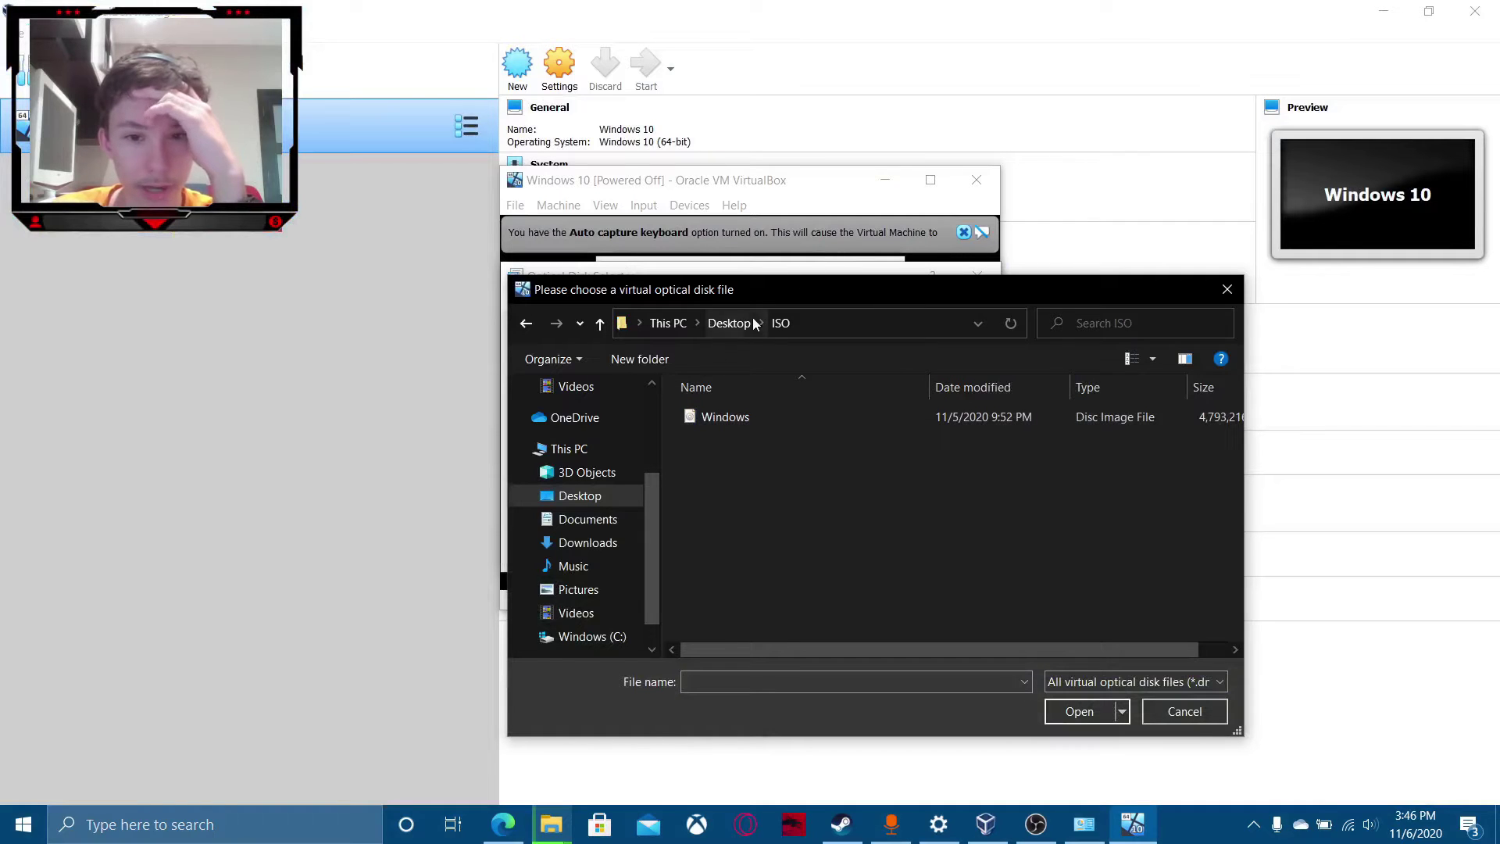
left_click(750, 419)
left_click(1082, 713)
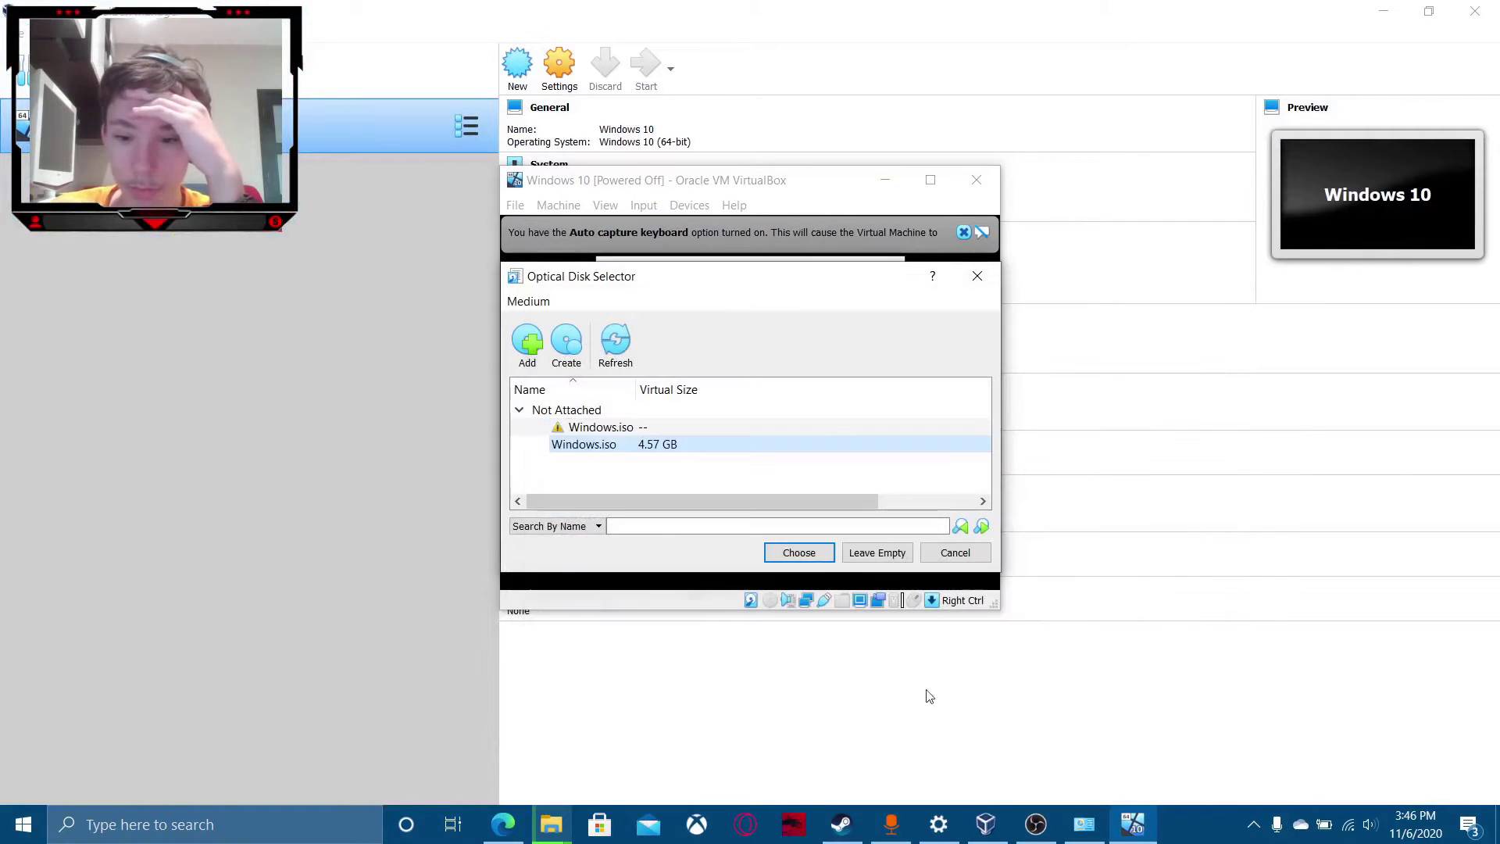
left_click(817, 557)
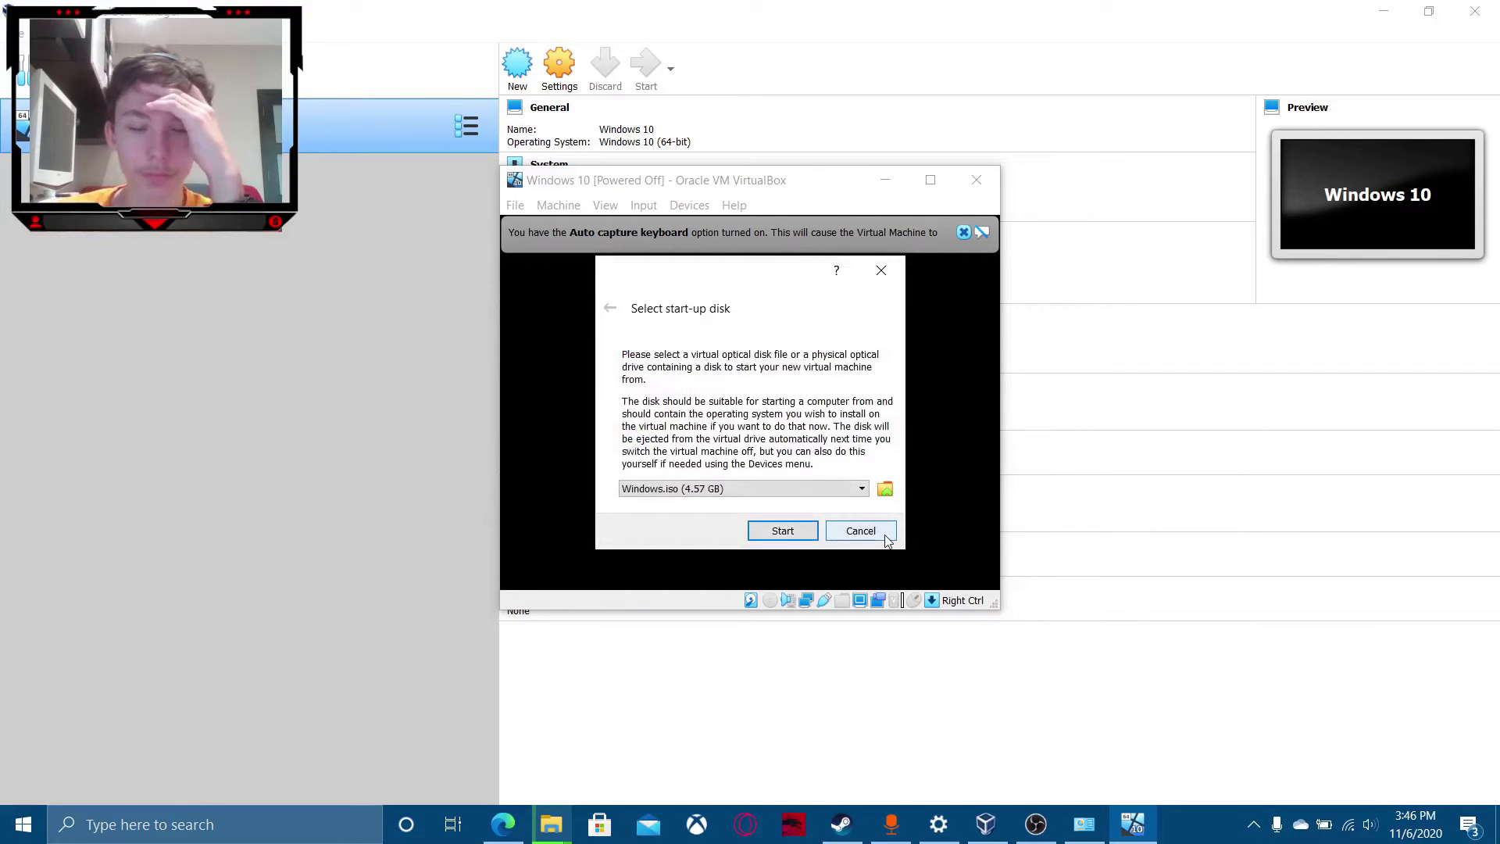
left_click(783, 532)
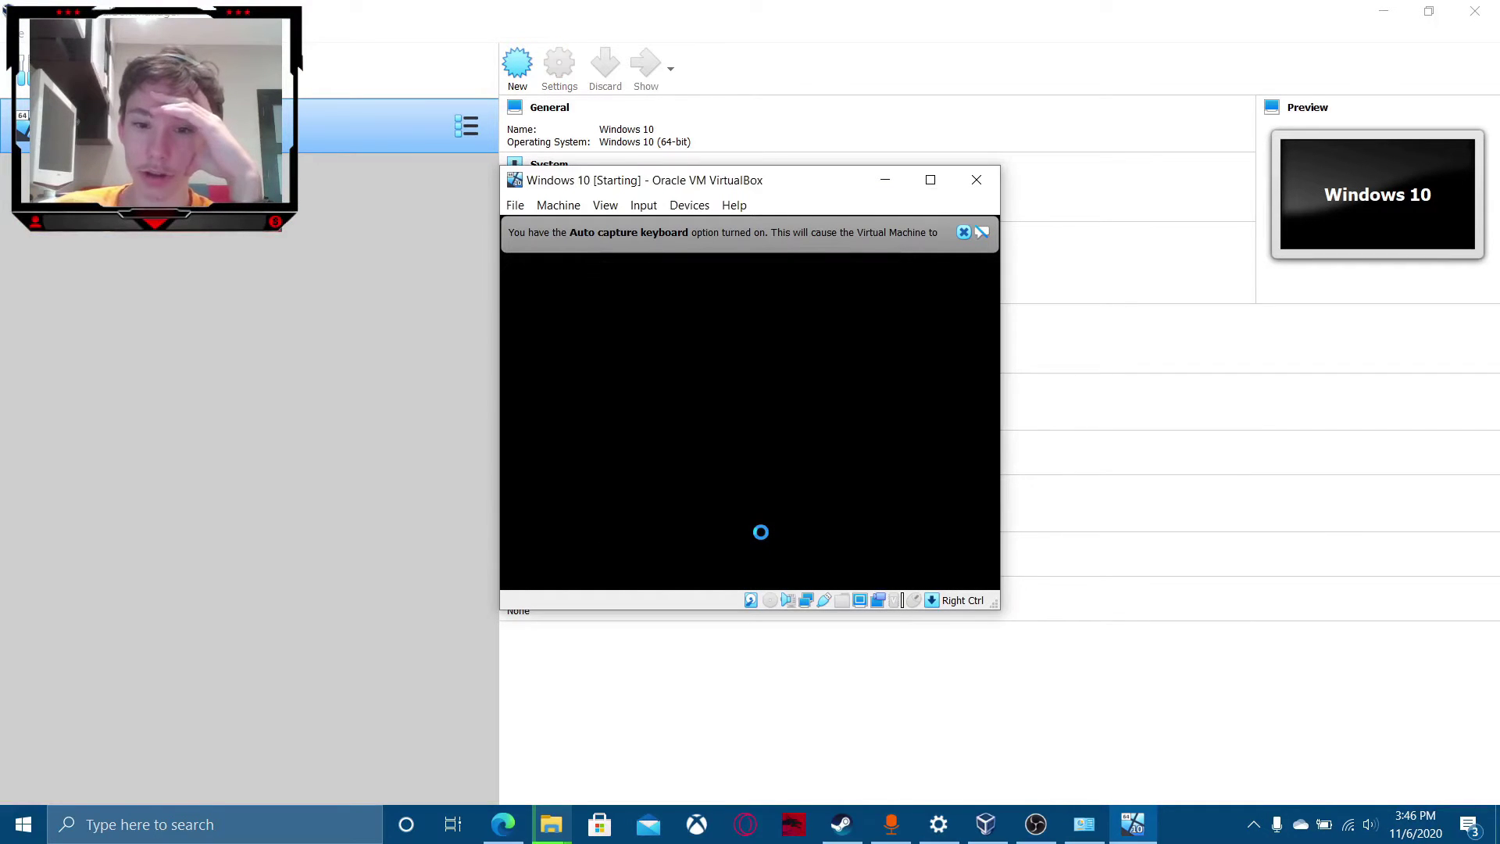
left_click(966, 234)
Maximize the VM and start Windows Setup without a product key, choosing Windows 10 Pro N.
left_click(931, 180)
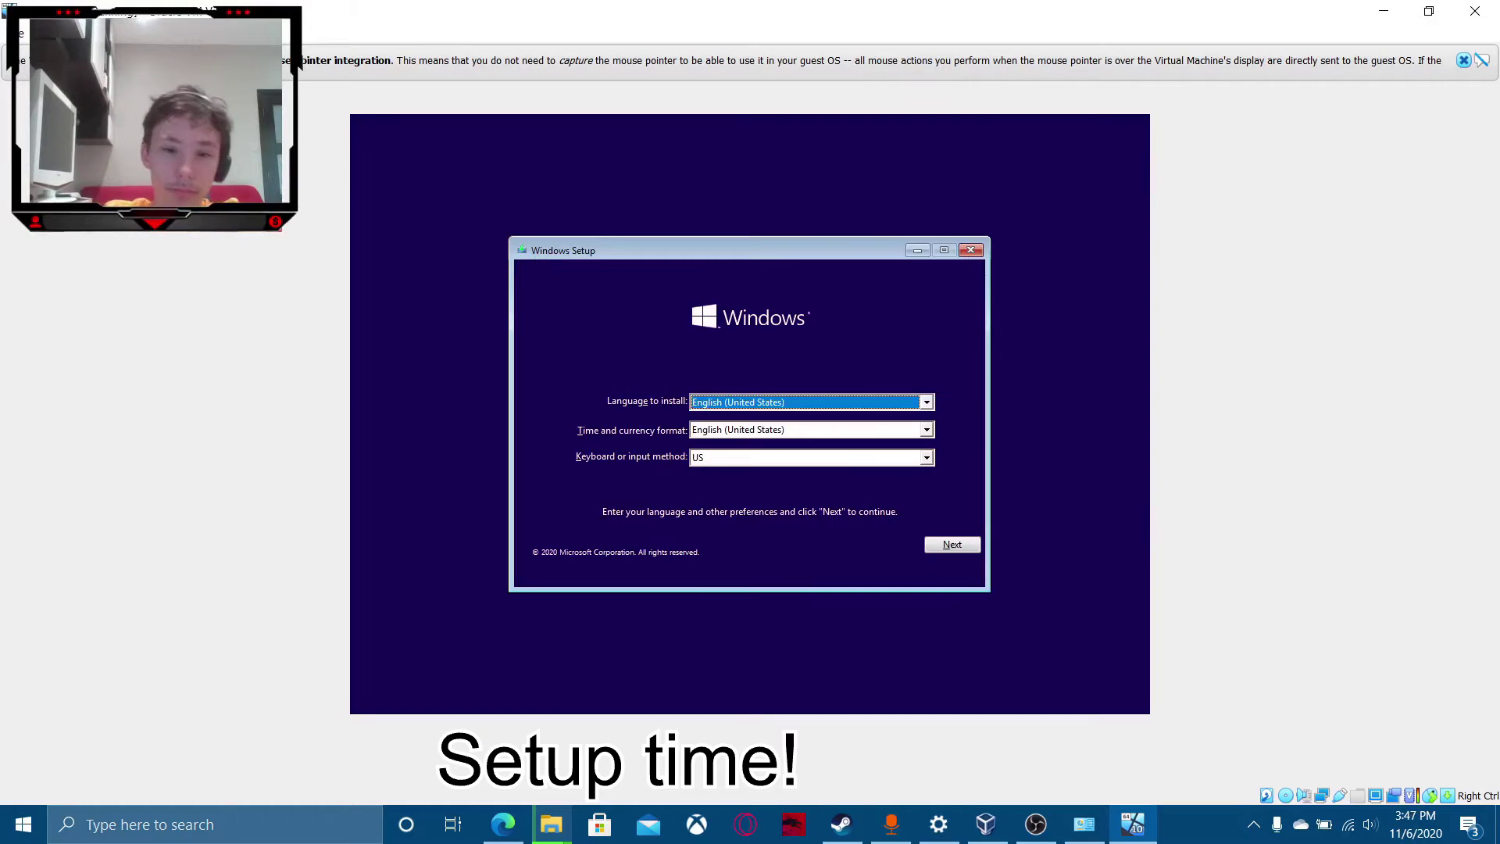
left_click(969, 549)
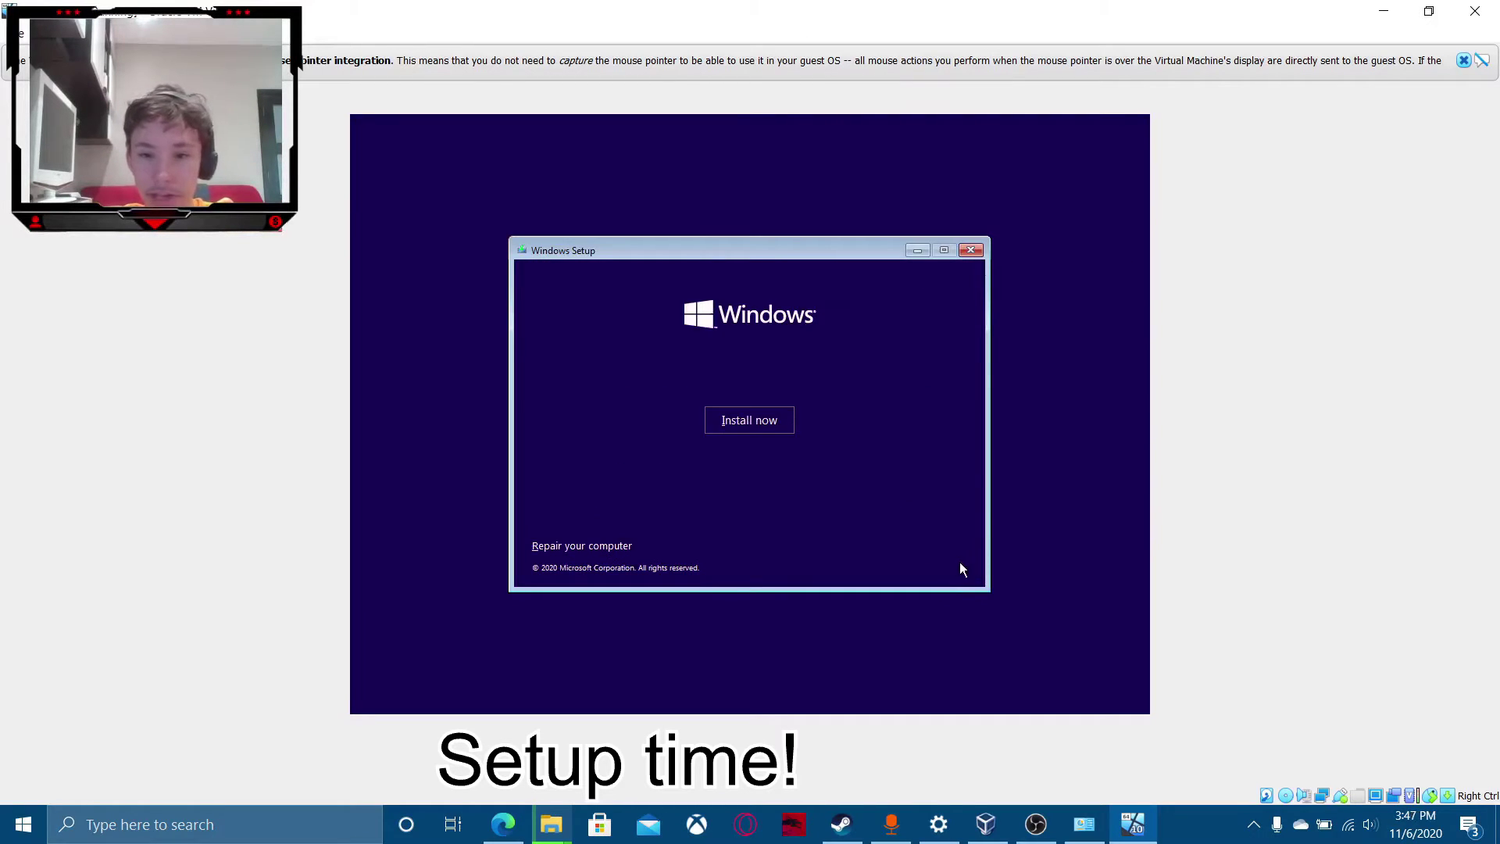
left_click(789, 427)
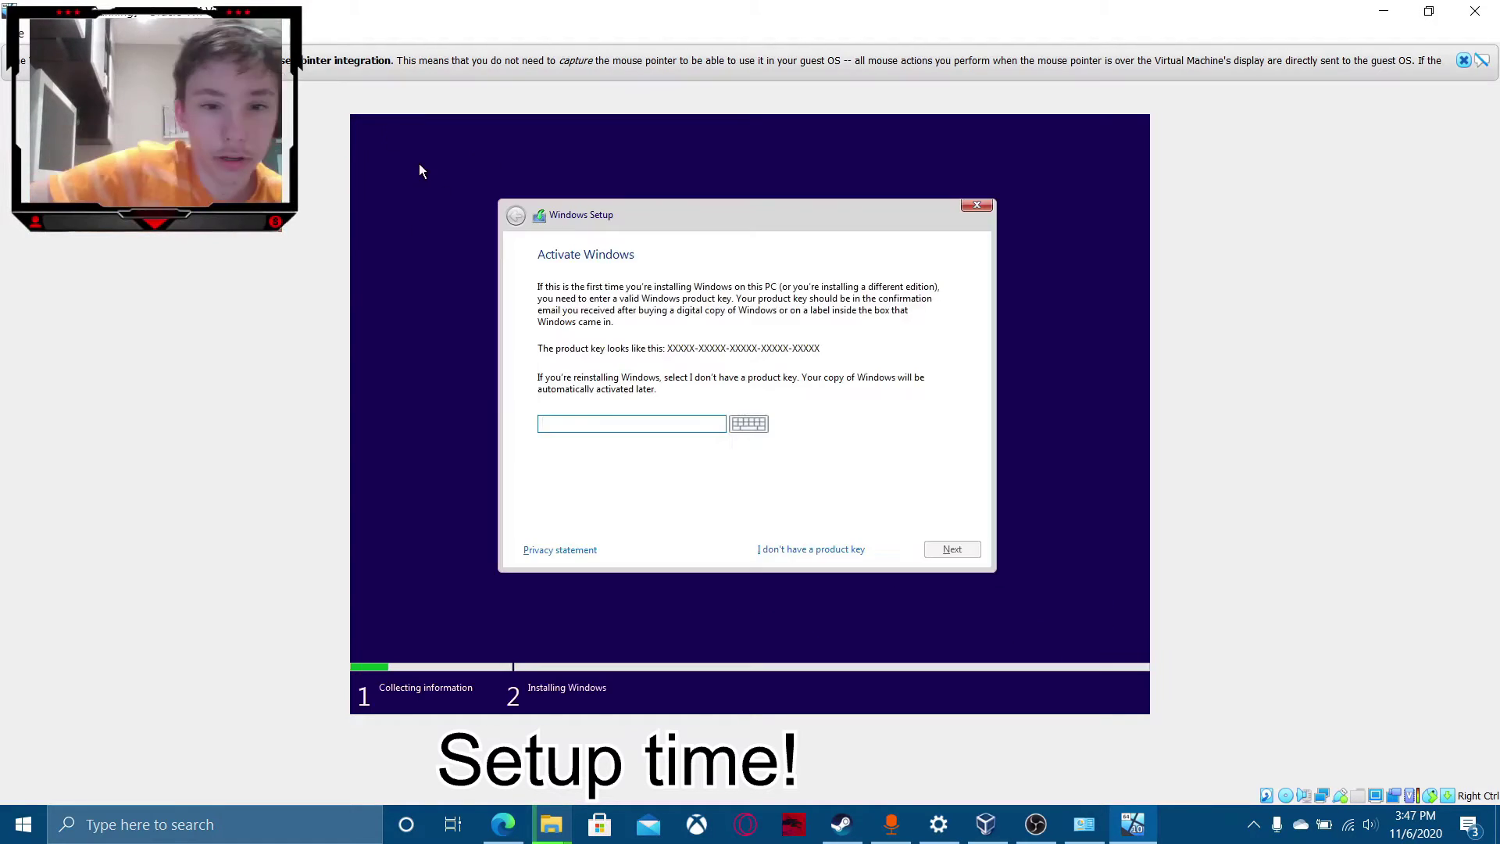
left_click(843, 547)
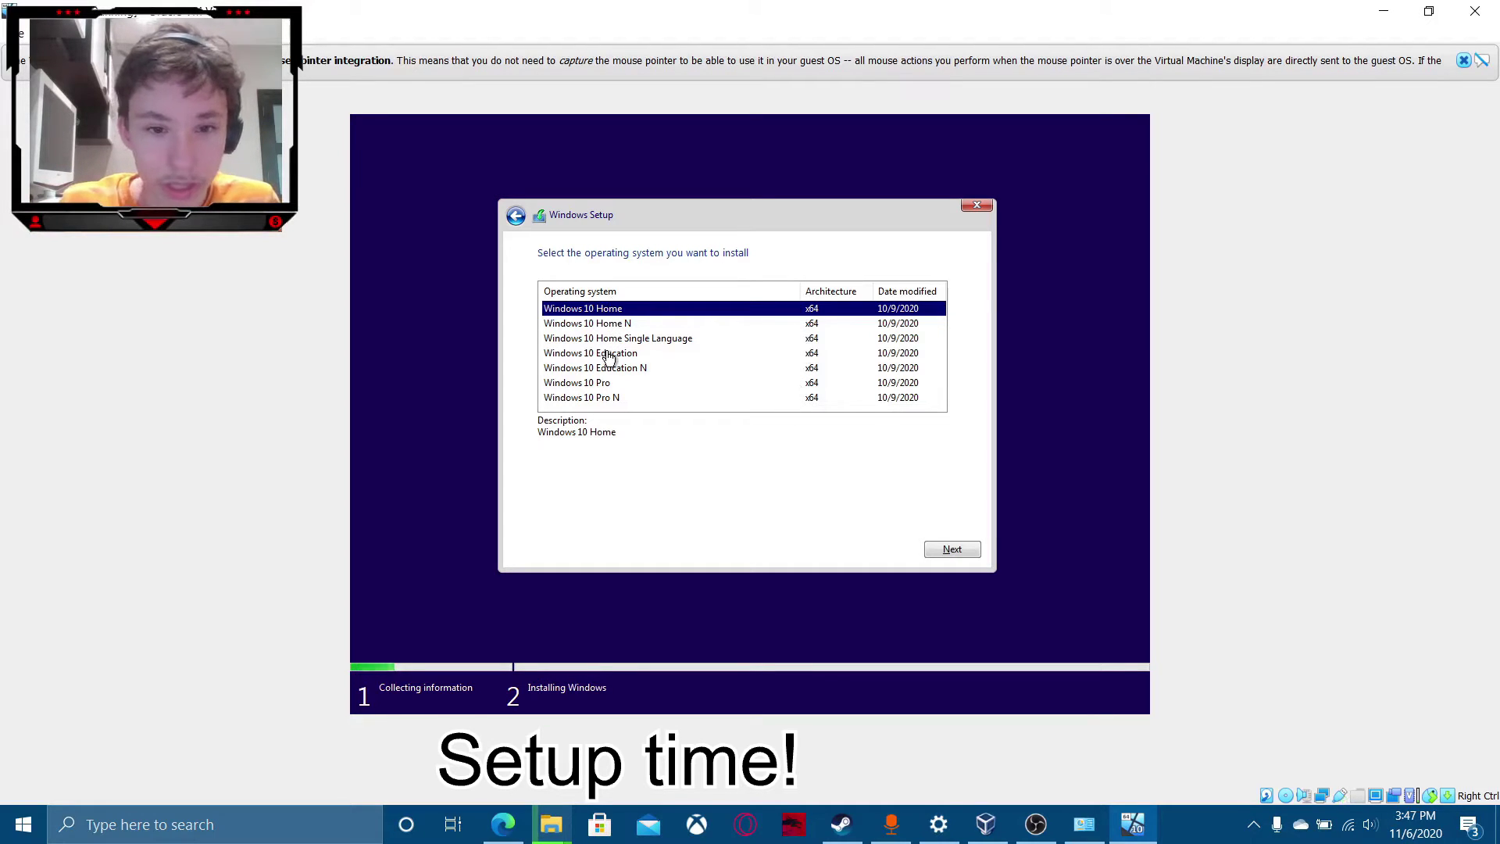
left_click(634, 397)
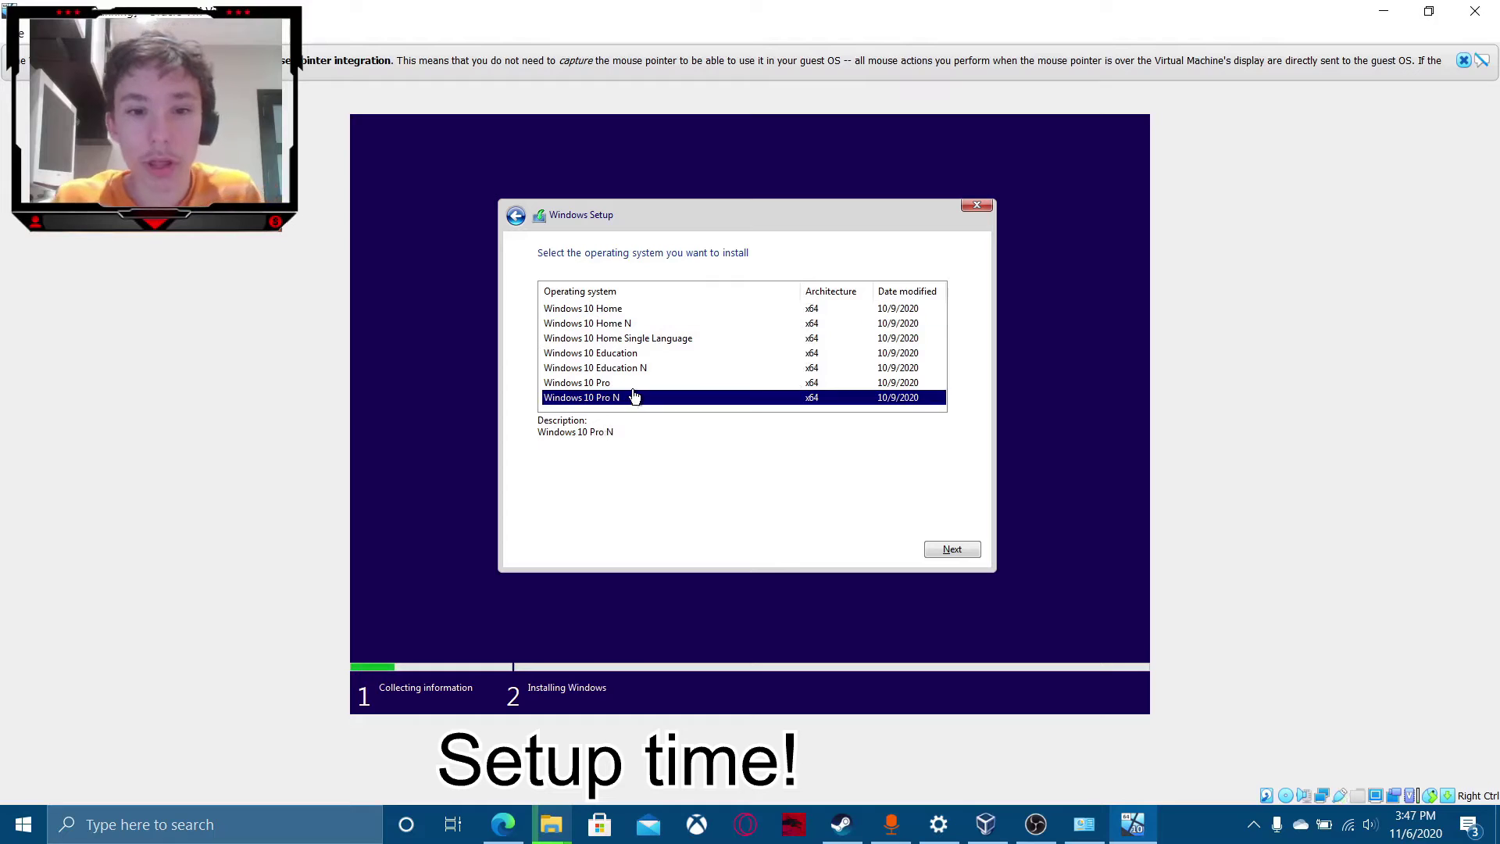
left_click(957, 551)
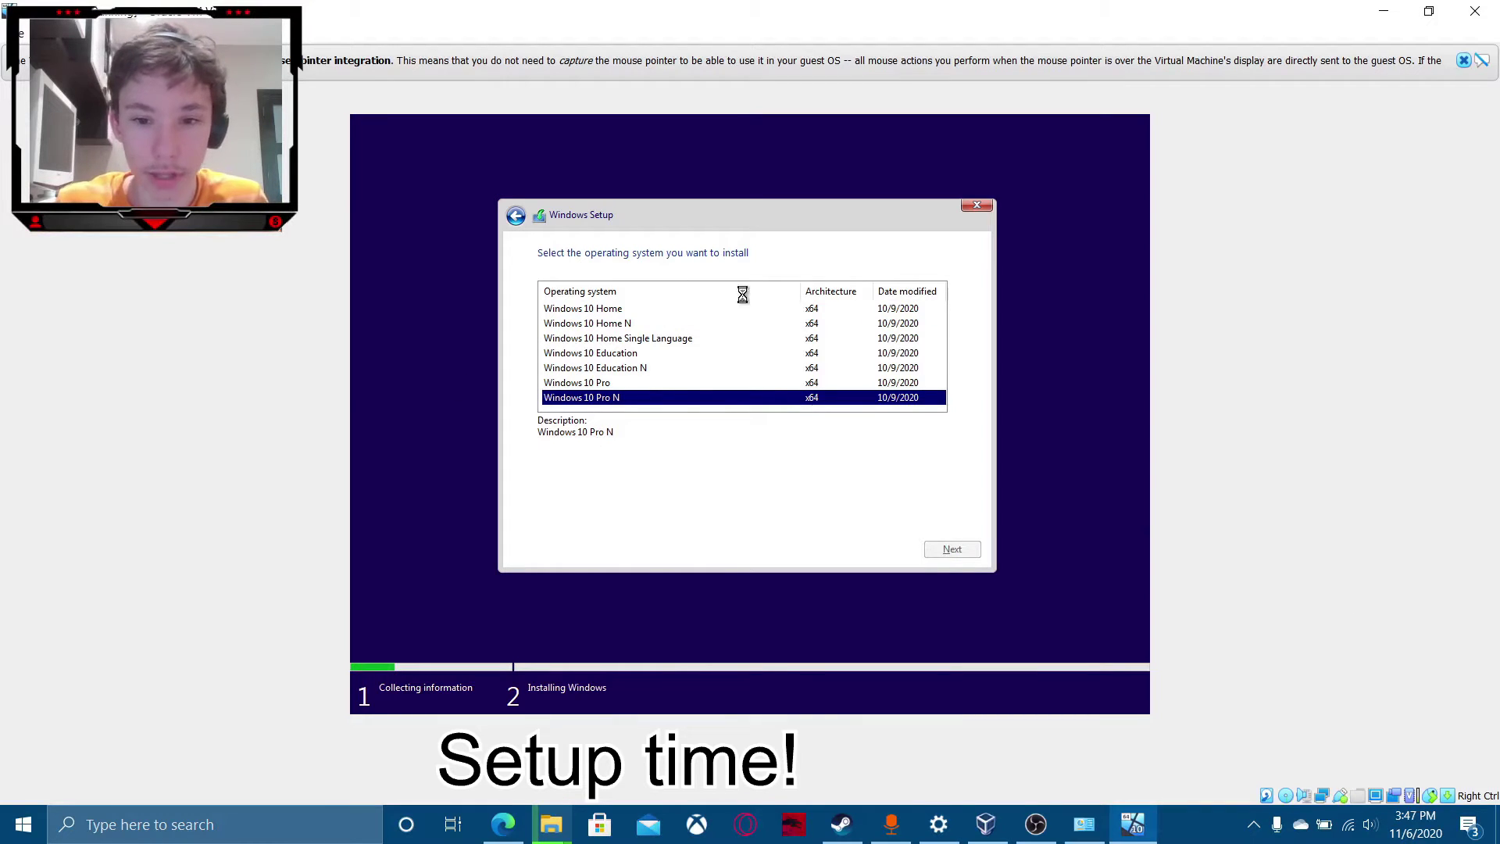
Accept the license, start a custom install on Drive 0, then show the host desktop.
left_click(559, 513)
left_click(949, 550)
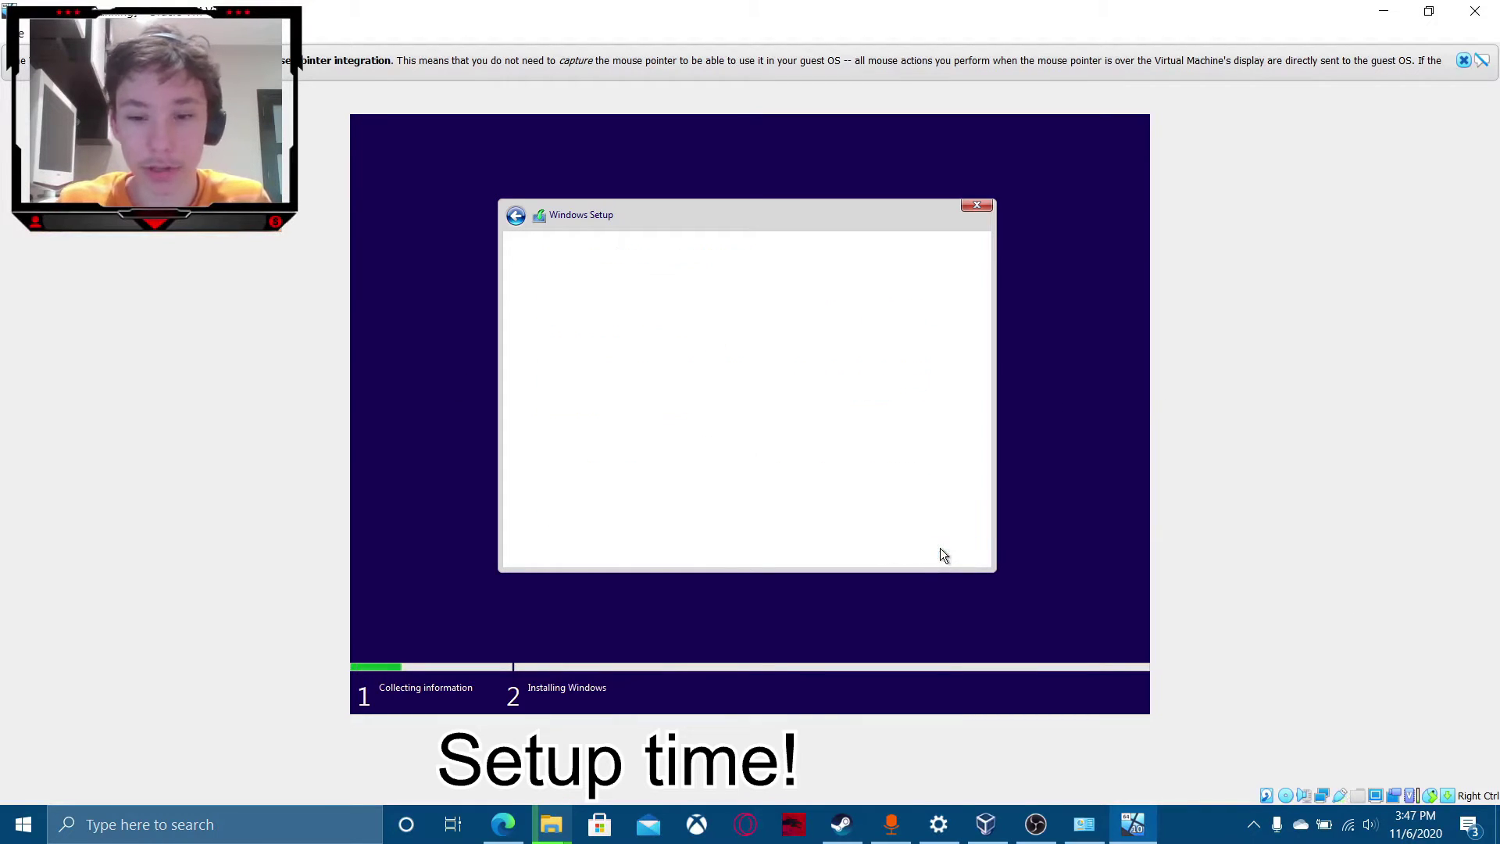
left_click(687, 411)
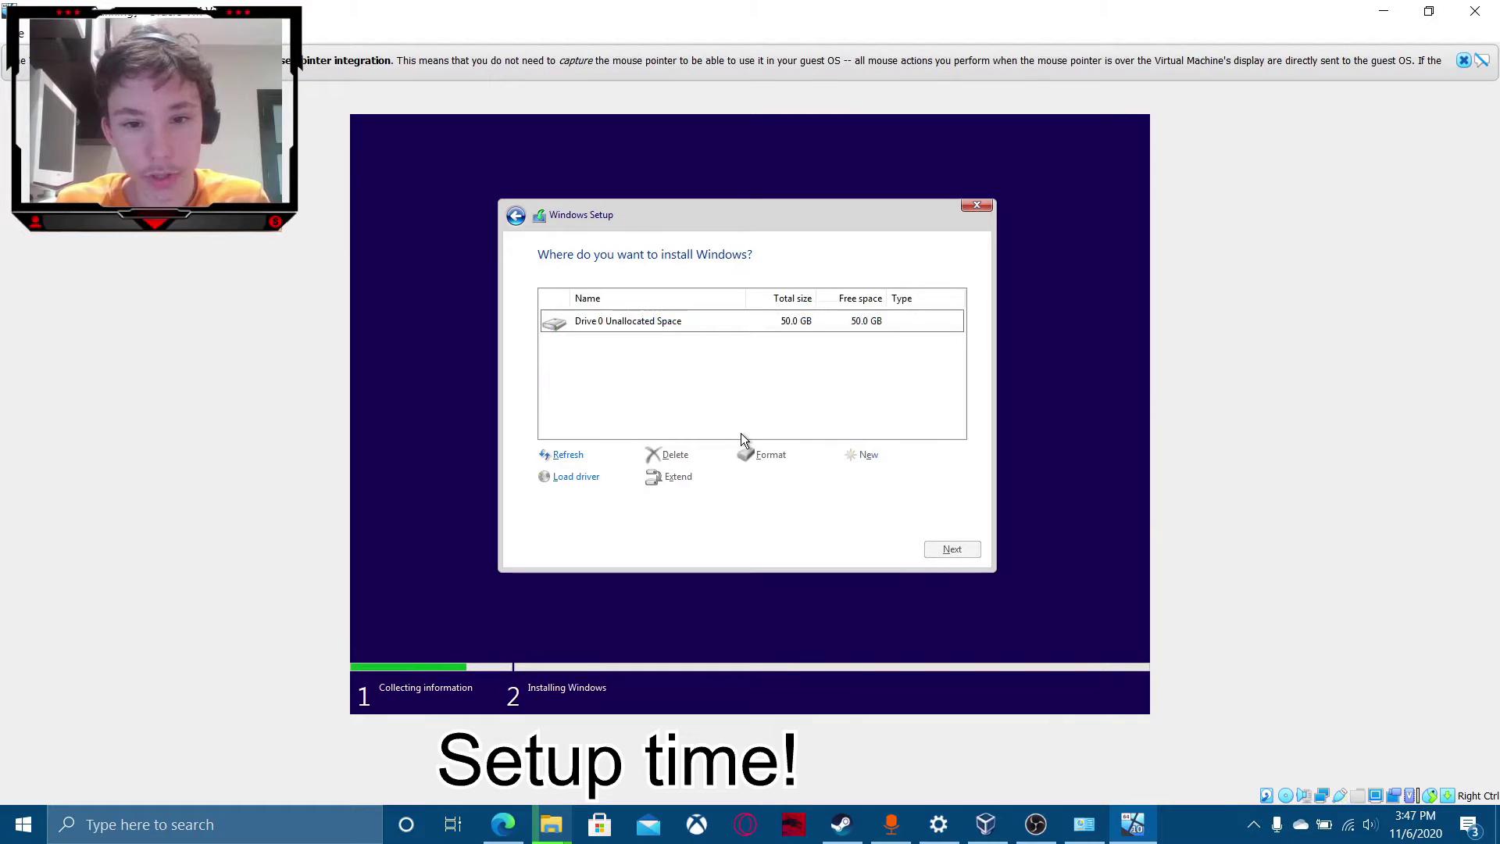
left_click(957, 551)
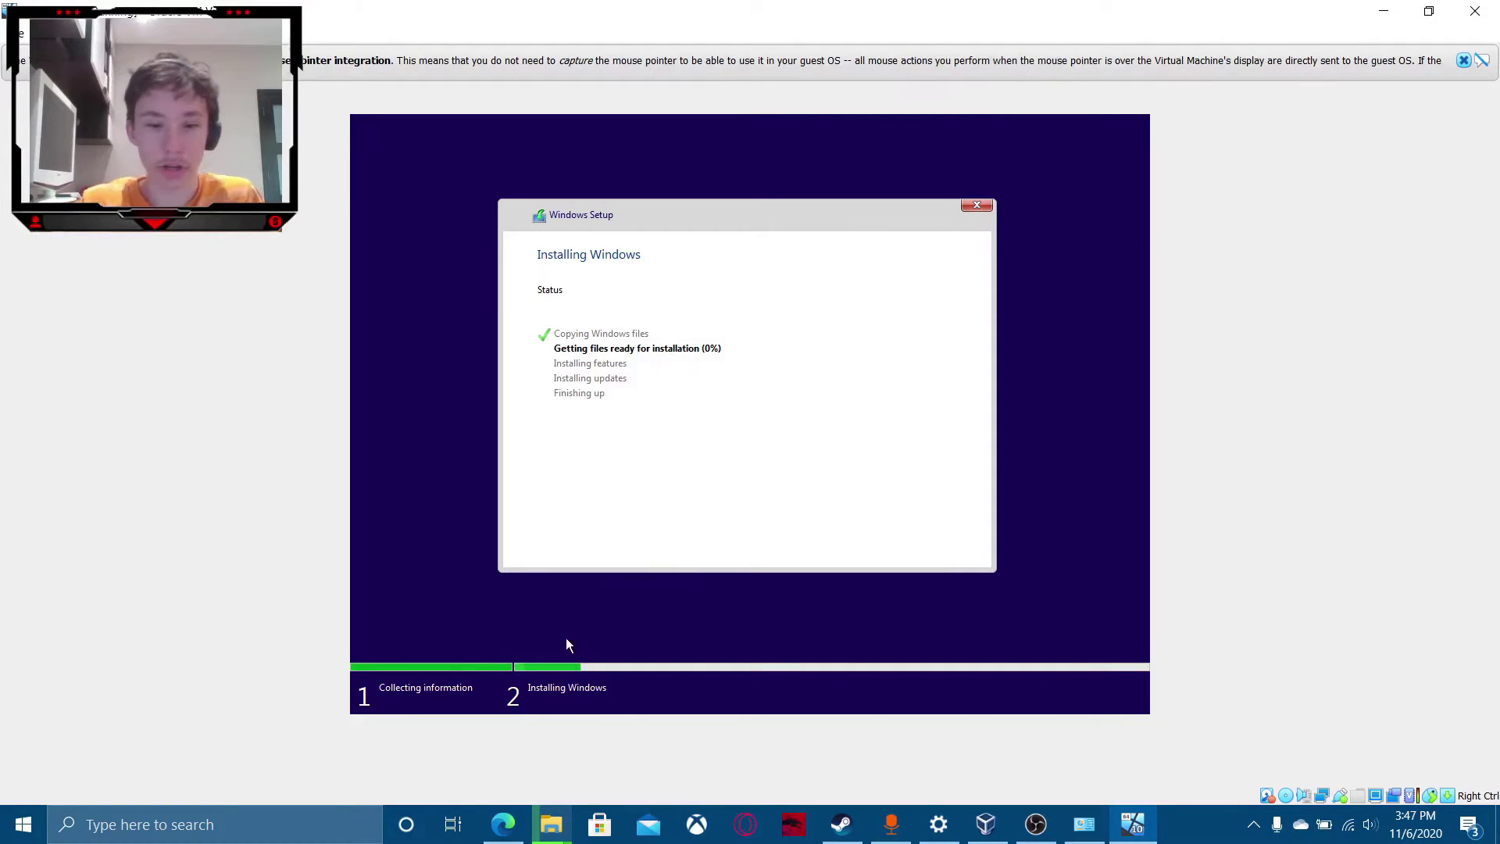
left_click(1499, 839)
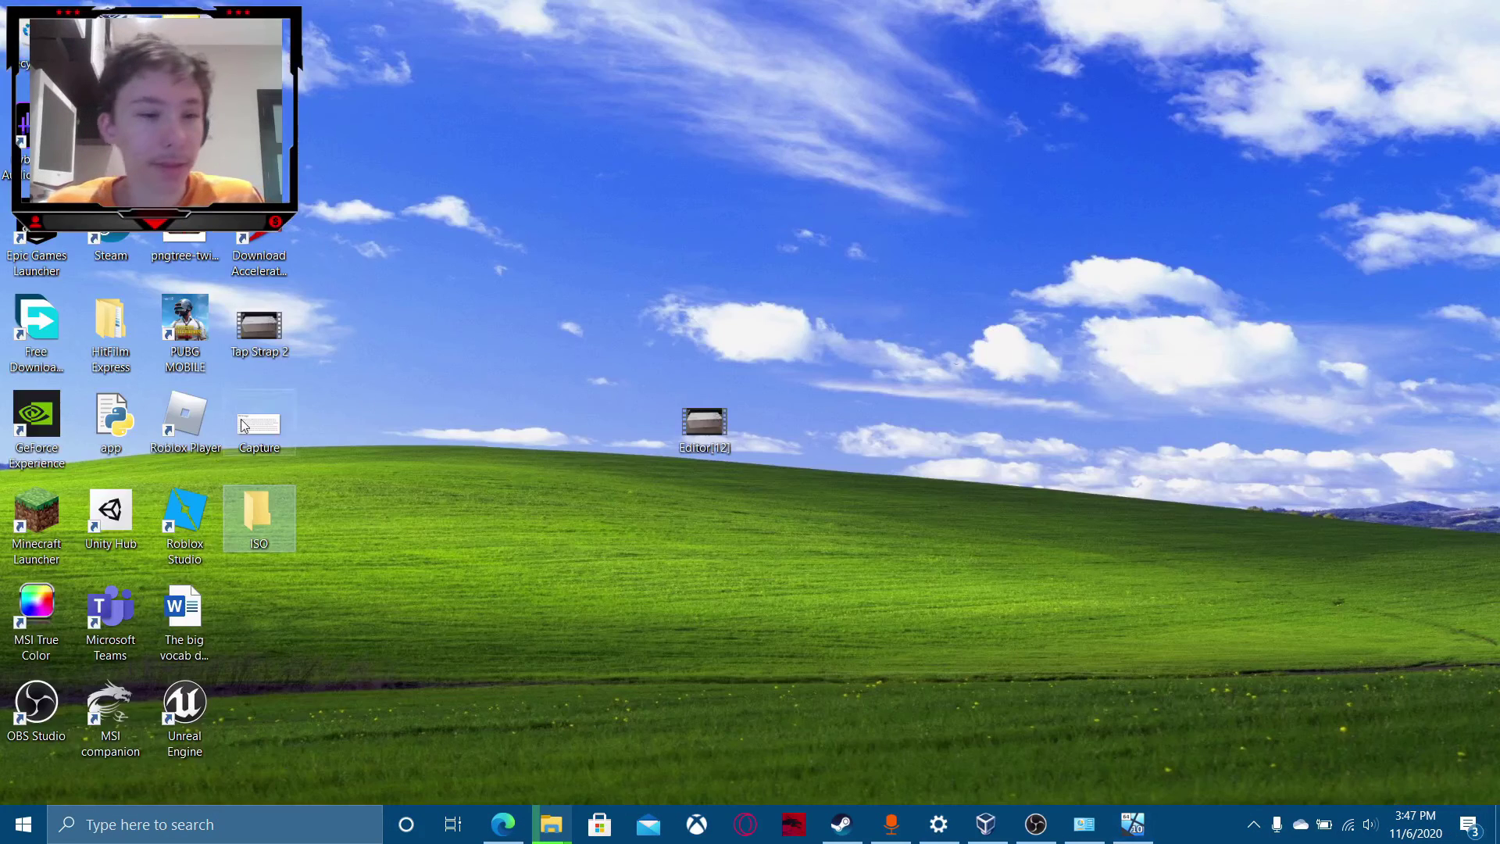
left_click(389, 401)
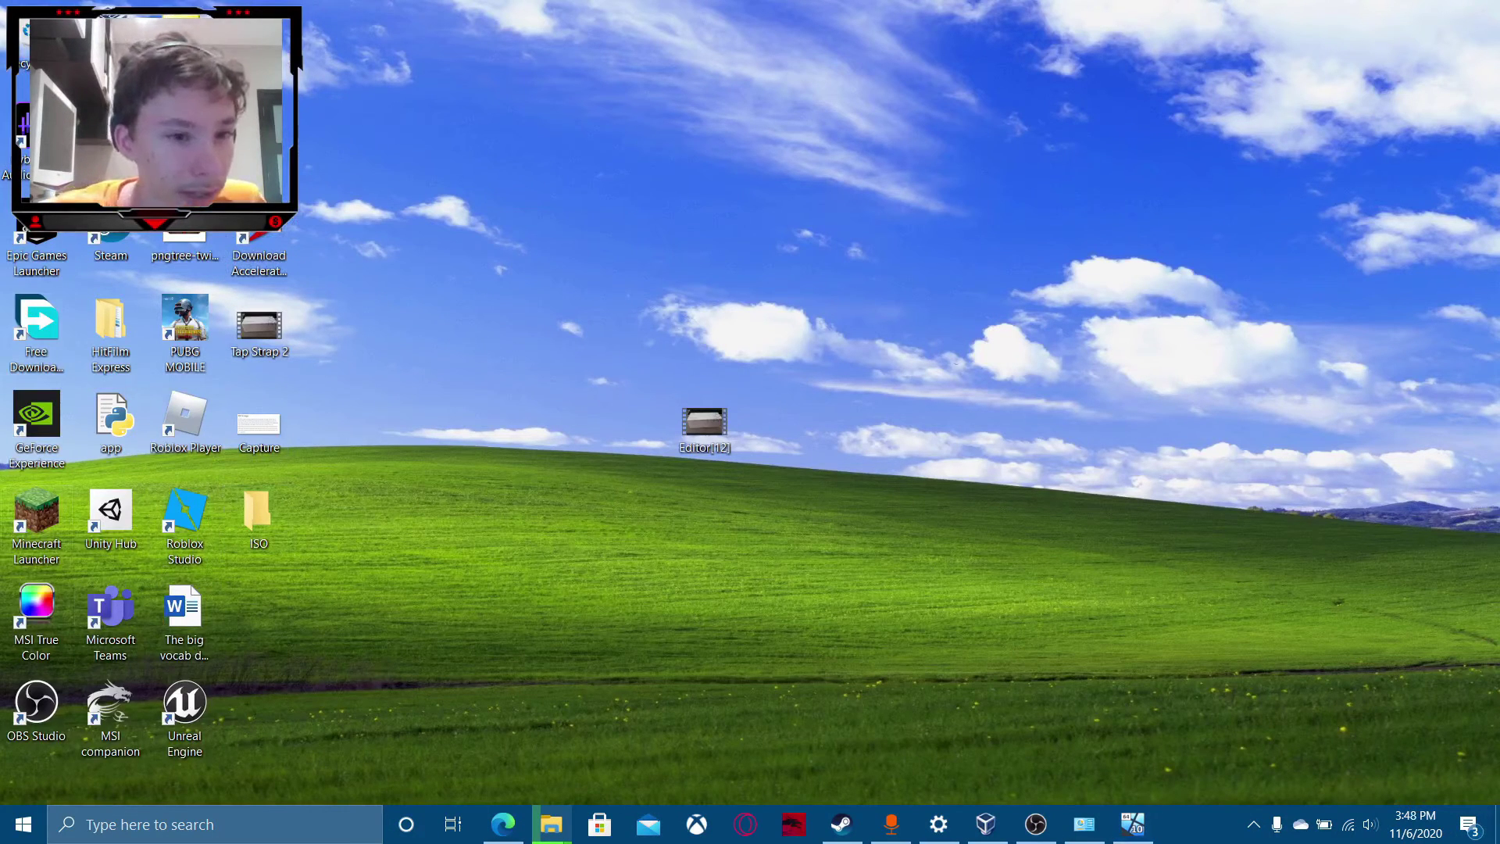
mouse_move(176, 274)
left_mouse_down()
mouse_move(594, 337)
mouse_move(161, 317)
left_mouse_up()
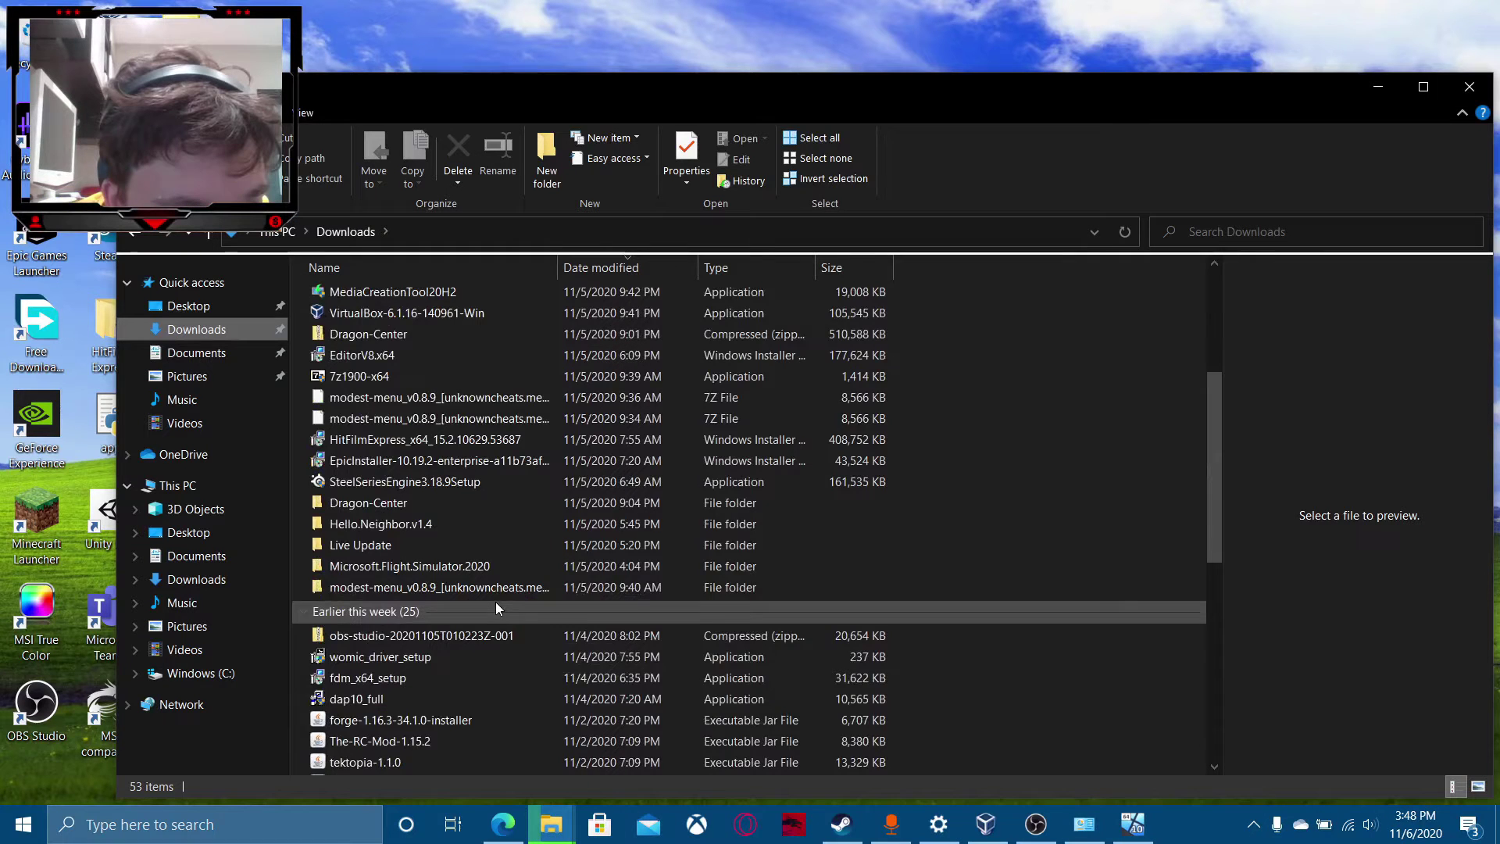
scroll(496, 602, "up", 1)
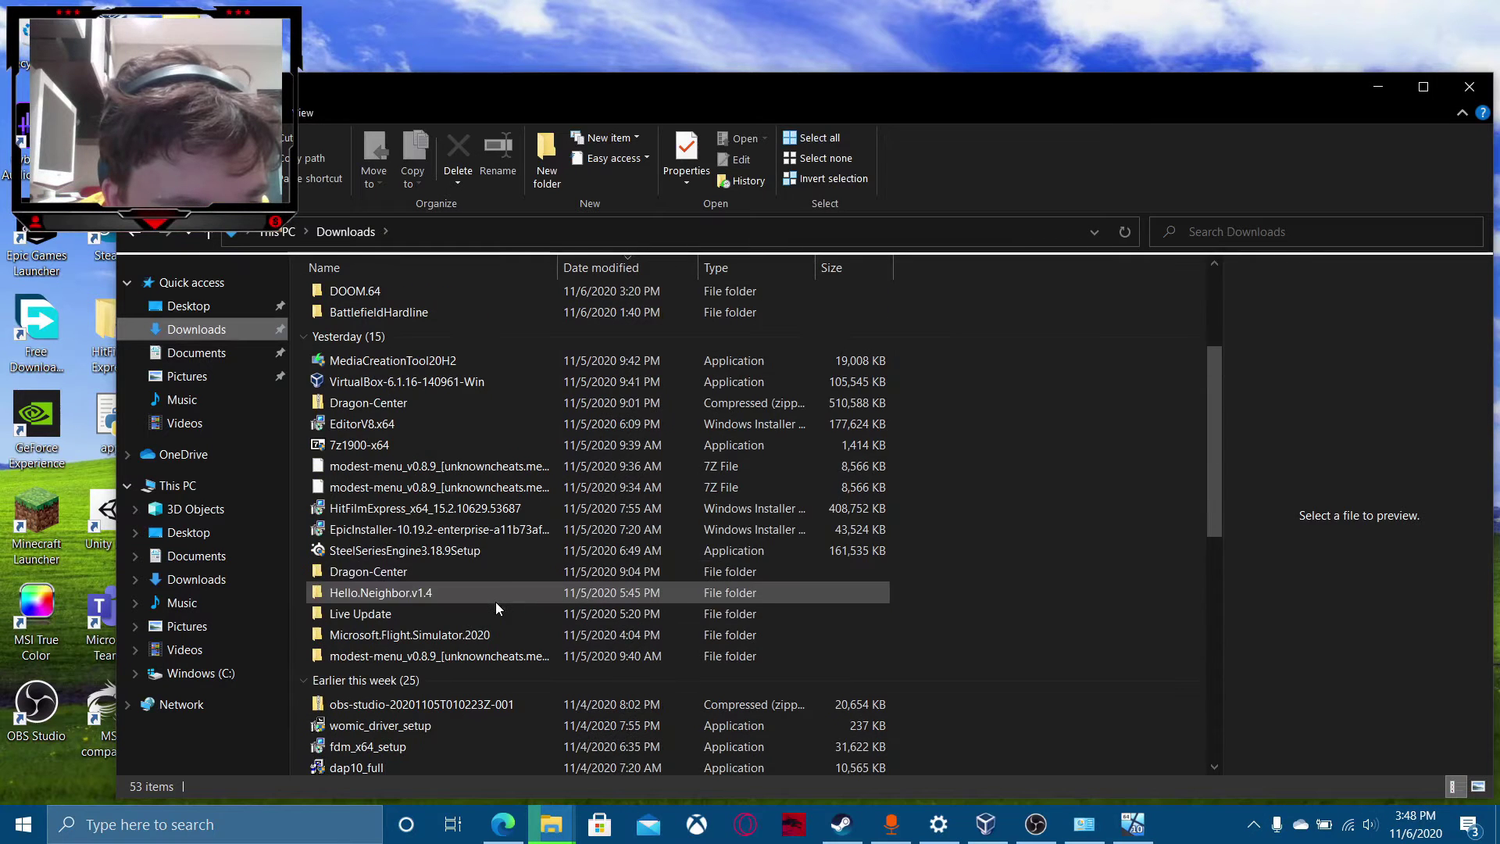
left_click(426, 336)
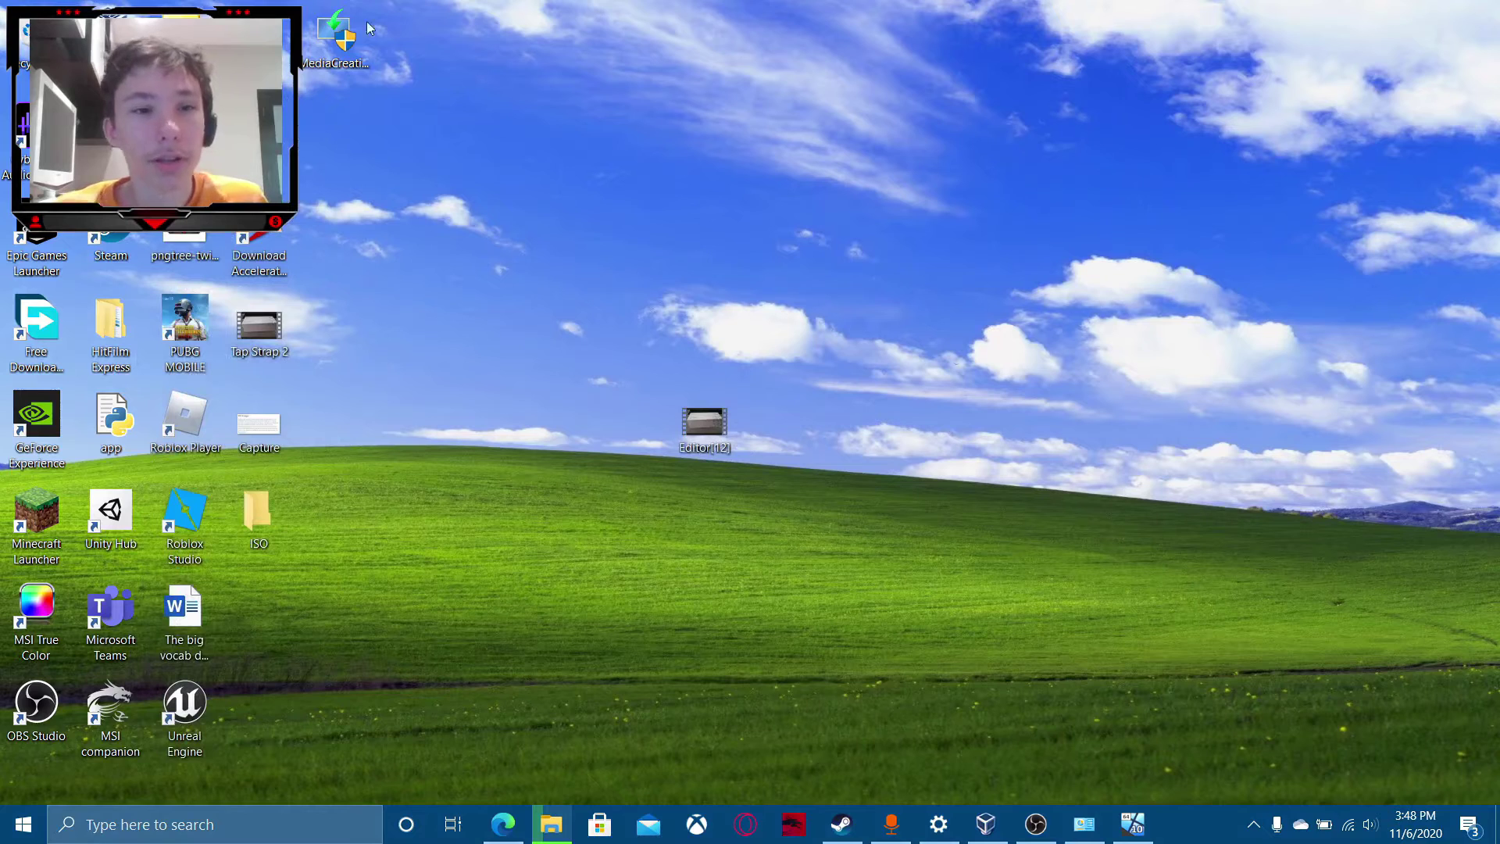
left_click_drag(369, 25, 266, 47)
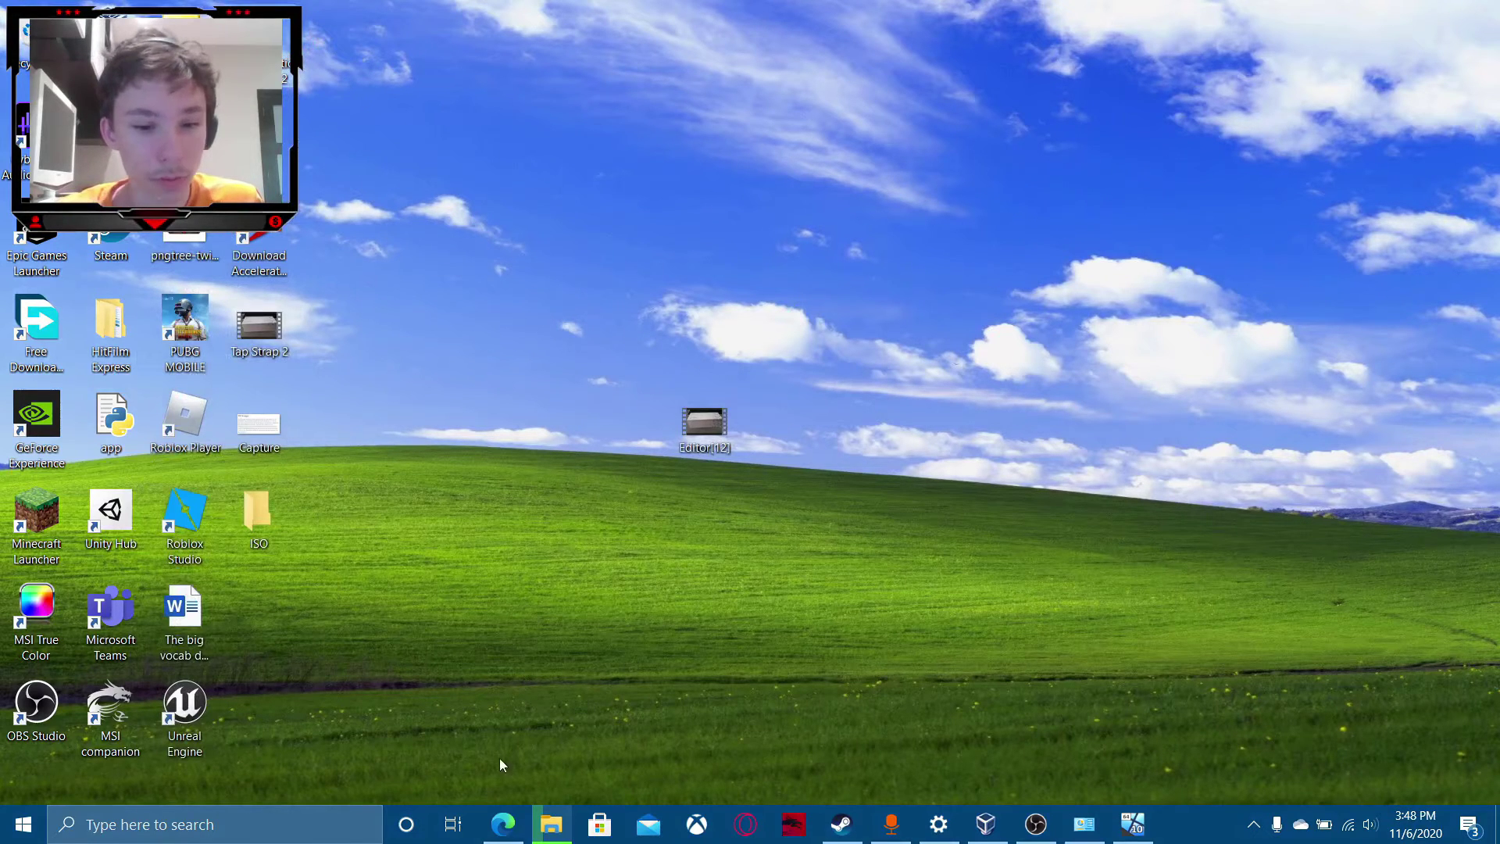
left_click(504, 825)
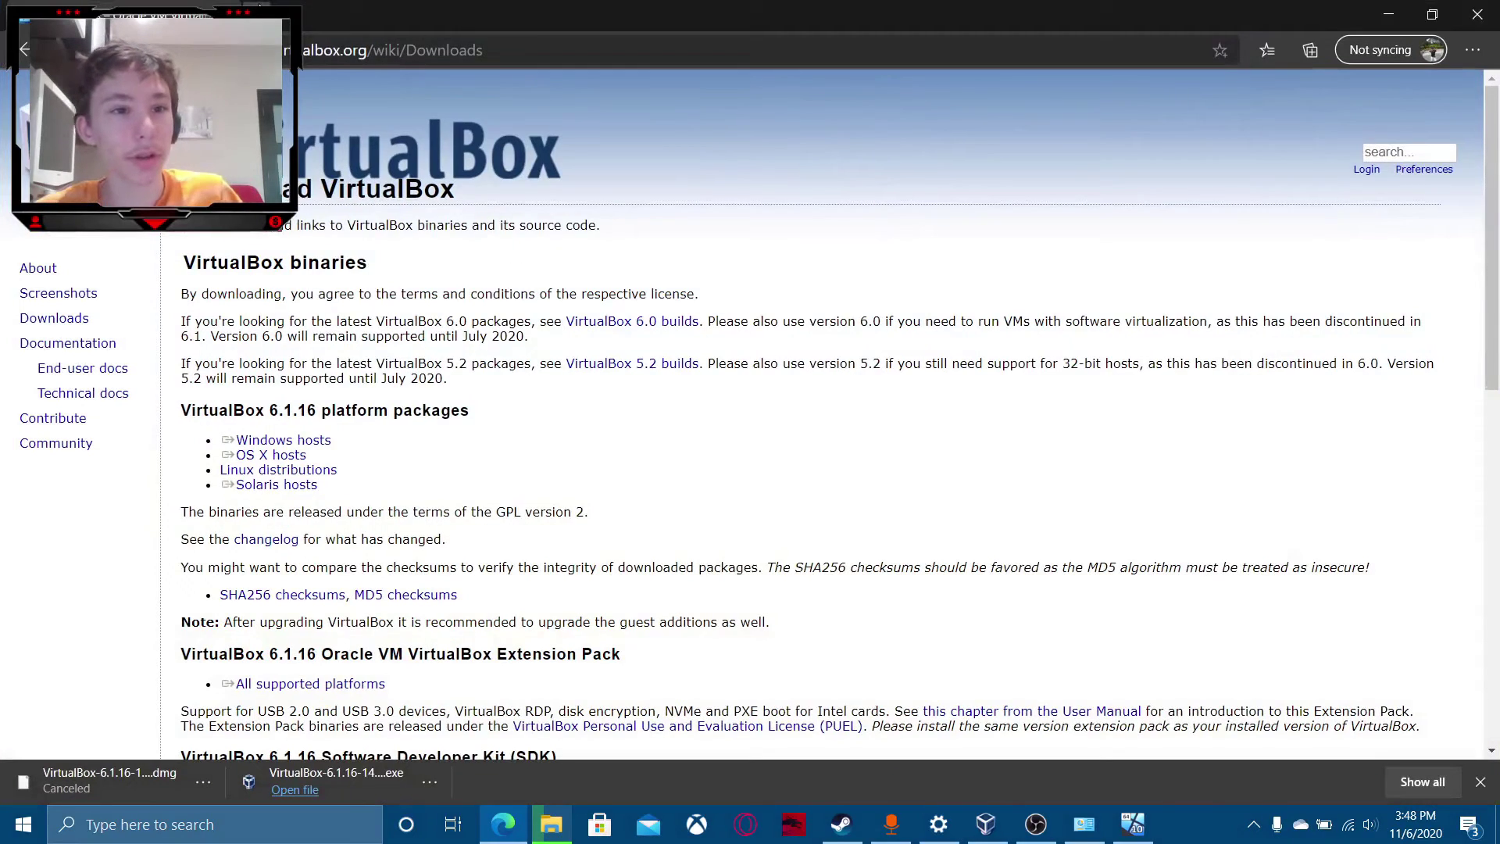
Search 'microsoft media creation tool' in a new tab and open the Windows 10 download page.
key("ctrl+t")
type("microsof")
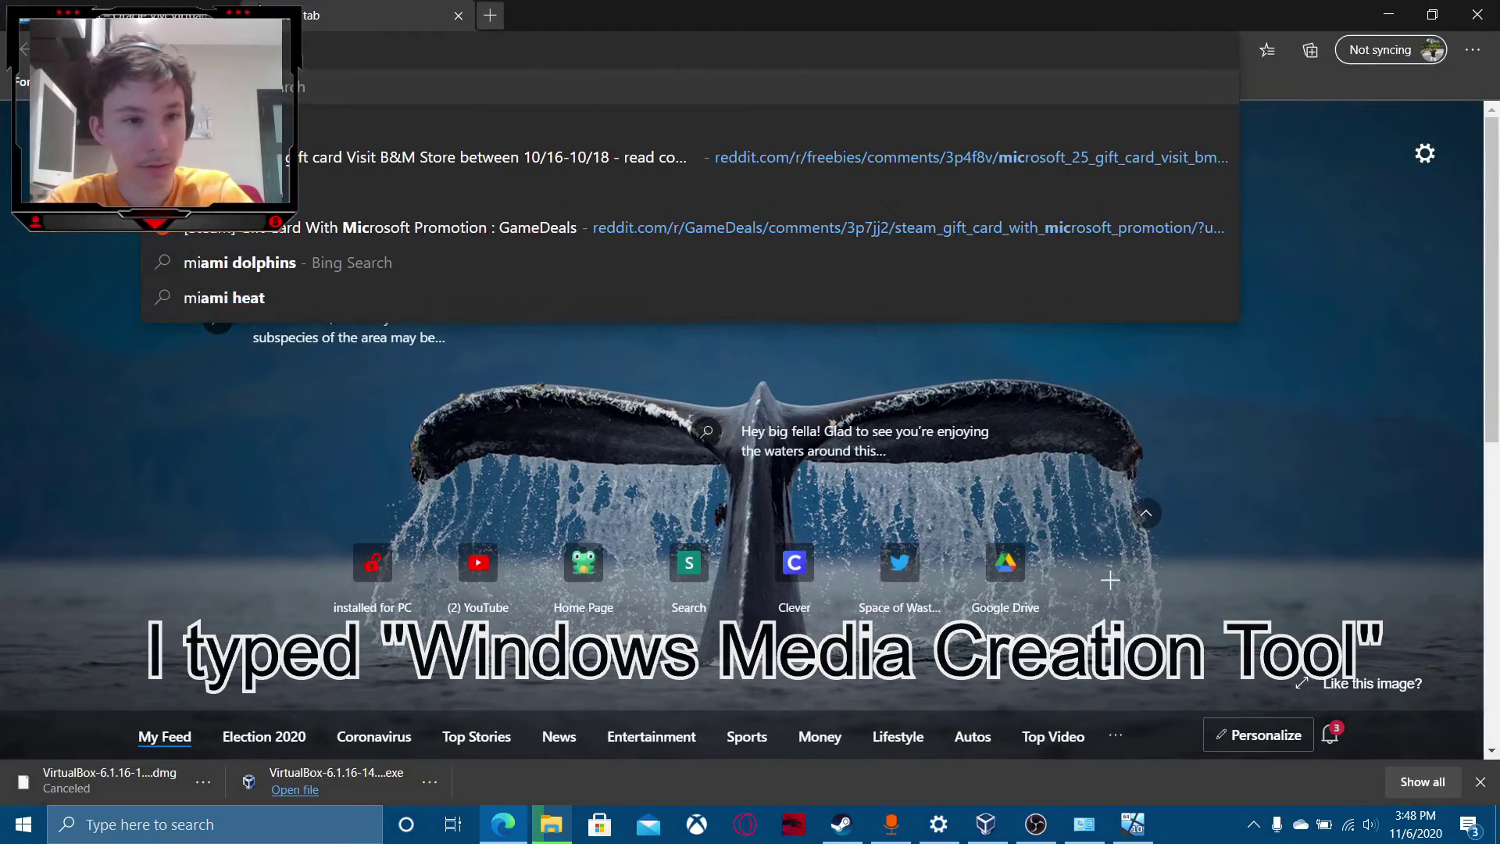
type("t media creation tool")
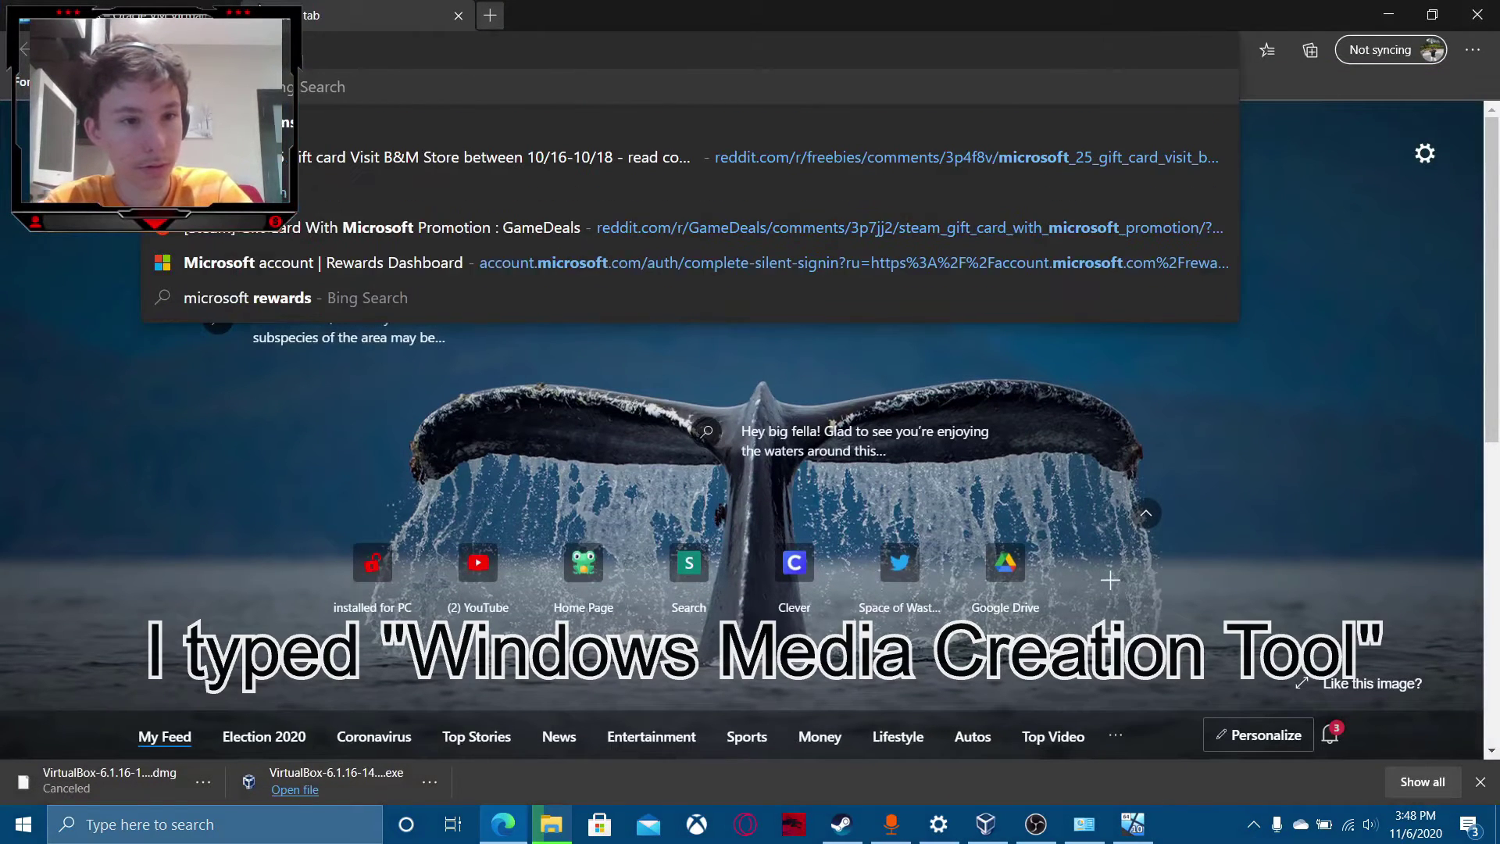
key("Return")
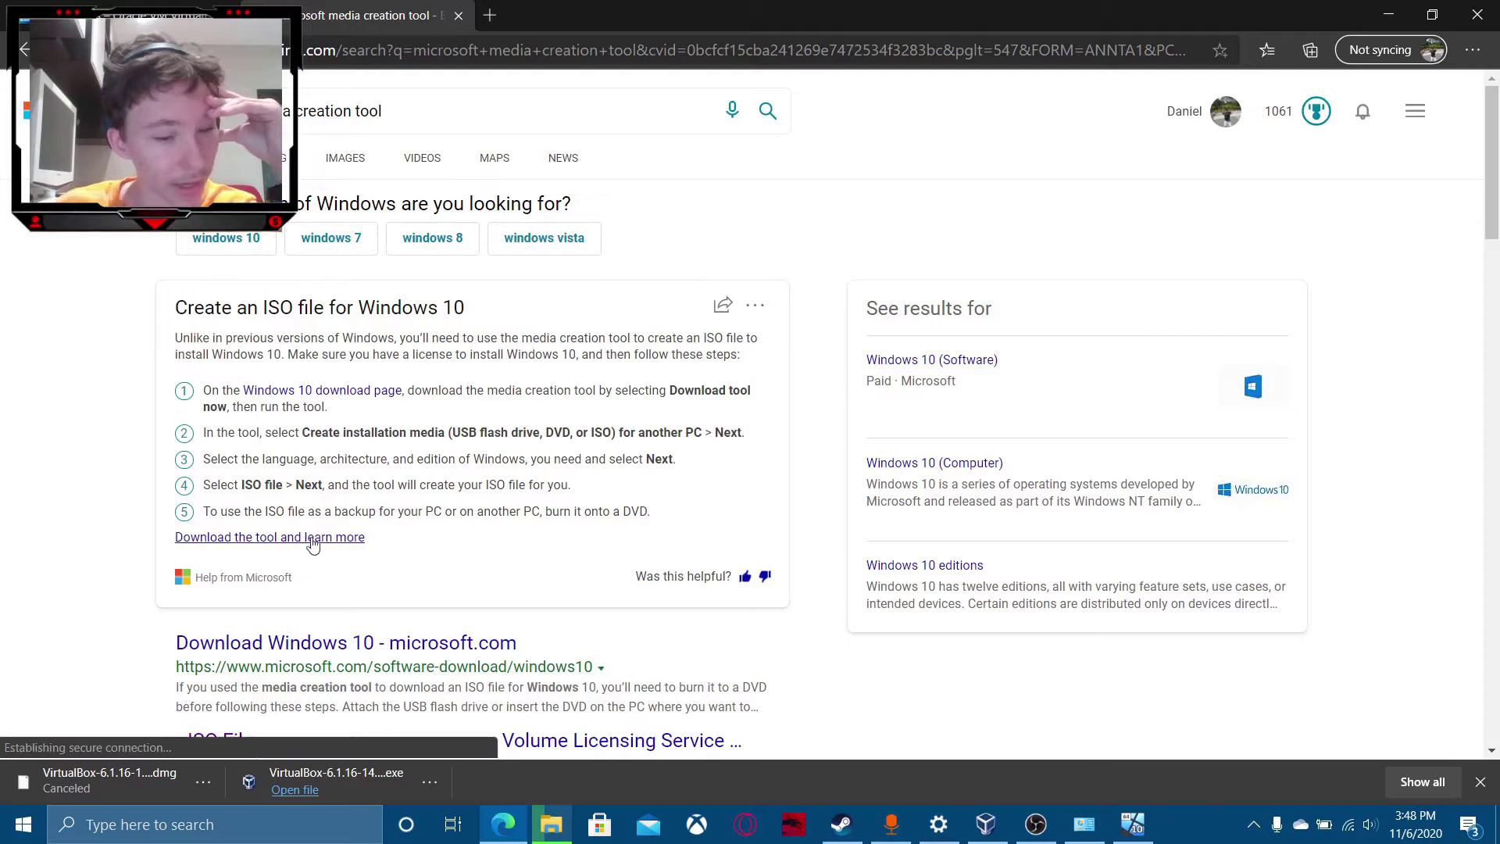
left_click(373, 391)
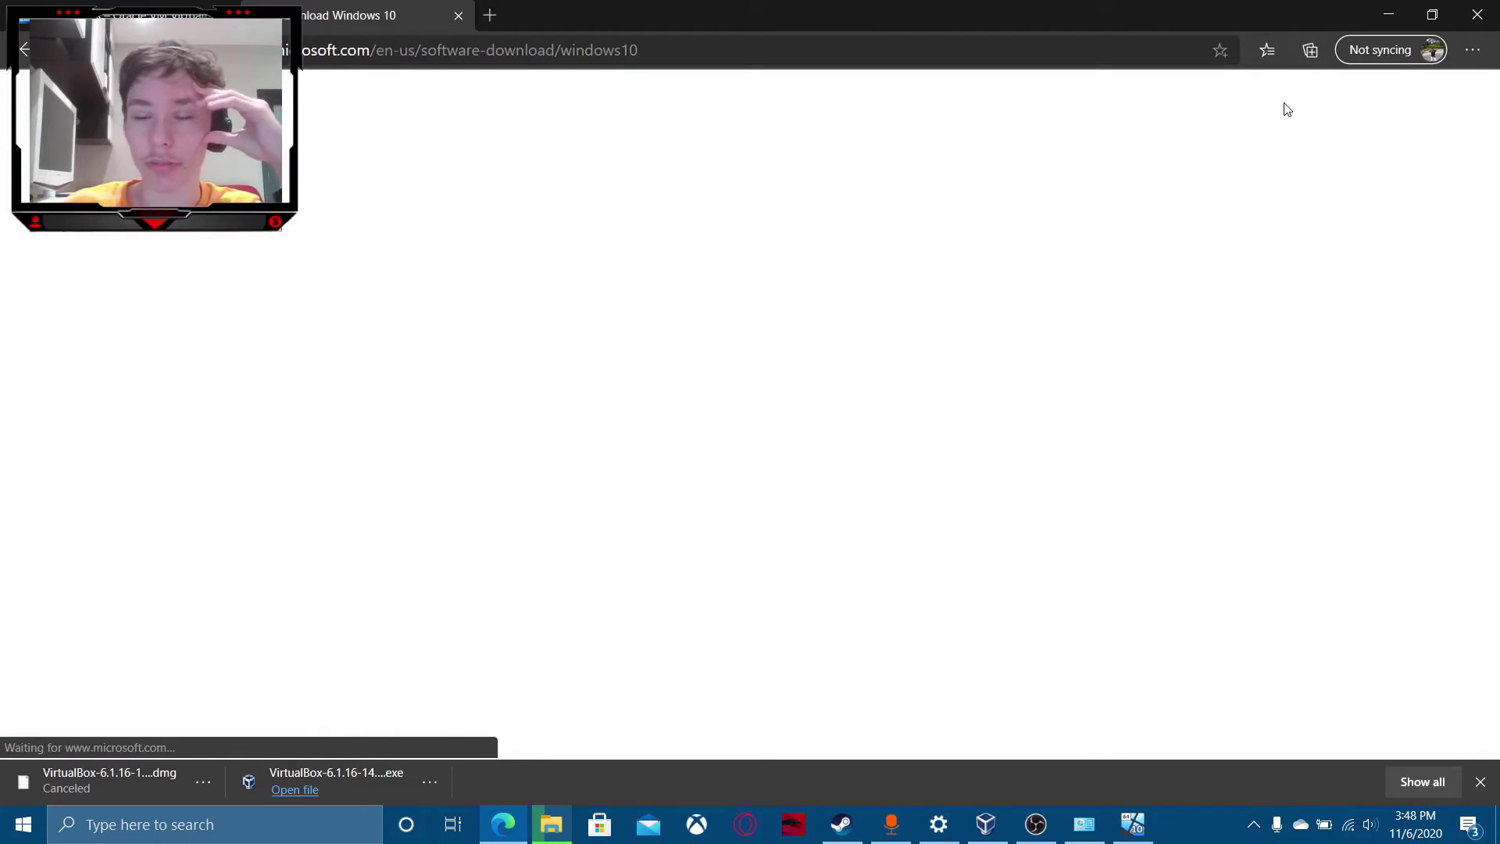
left_click(165, 15)
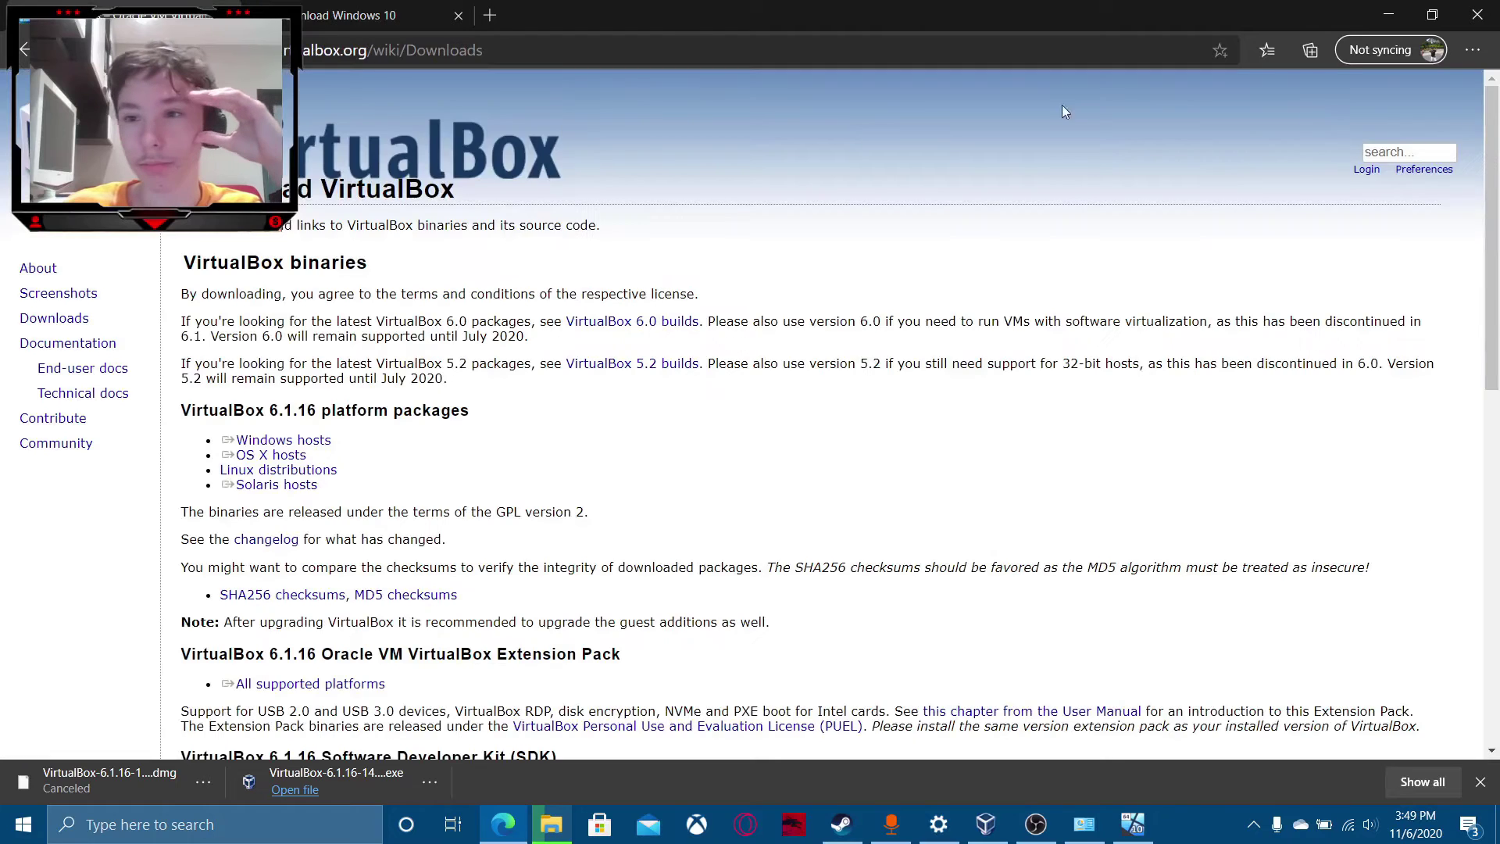
left_click(375, 10)
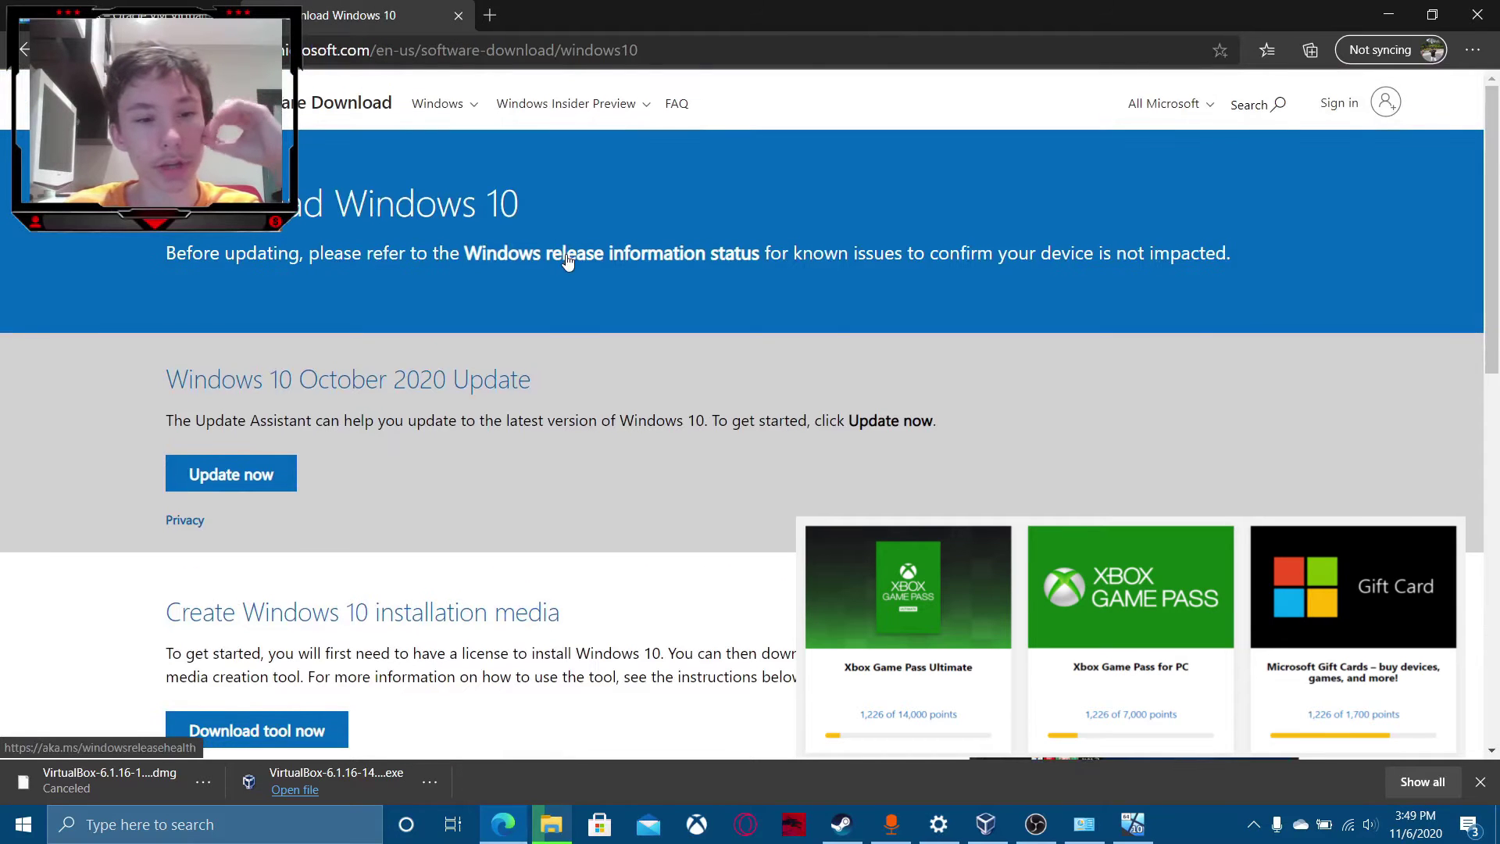
Start and then cancel the media creation tool download, and close Edge.
scroll(435, 551, "down", 4)
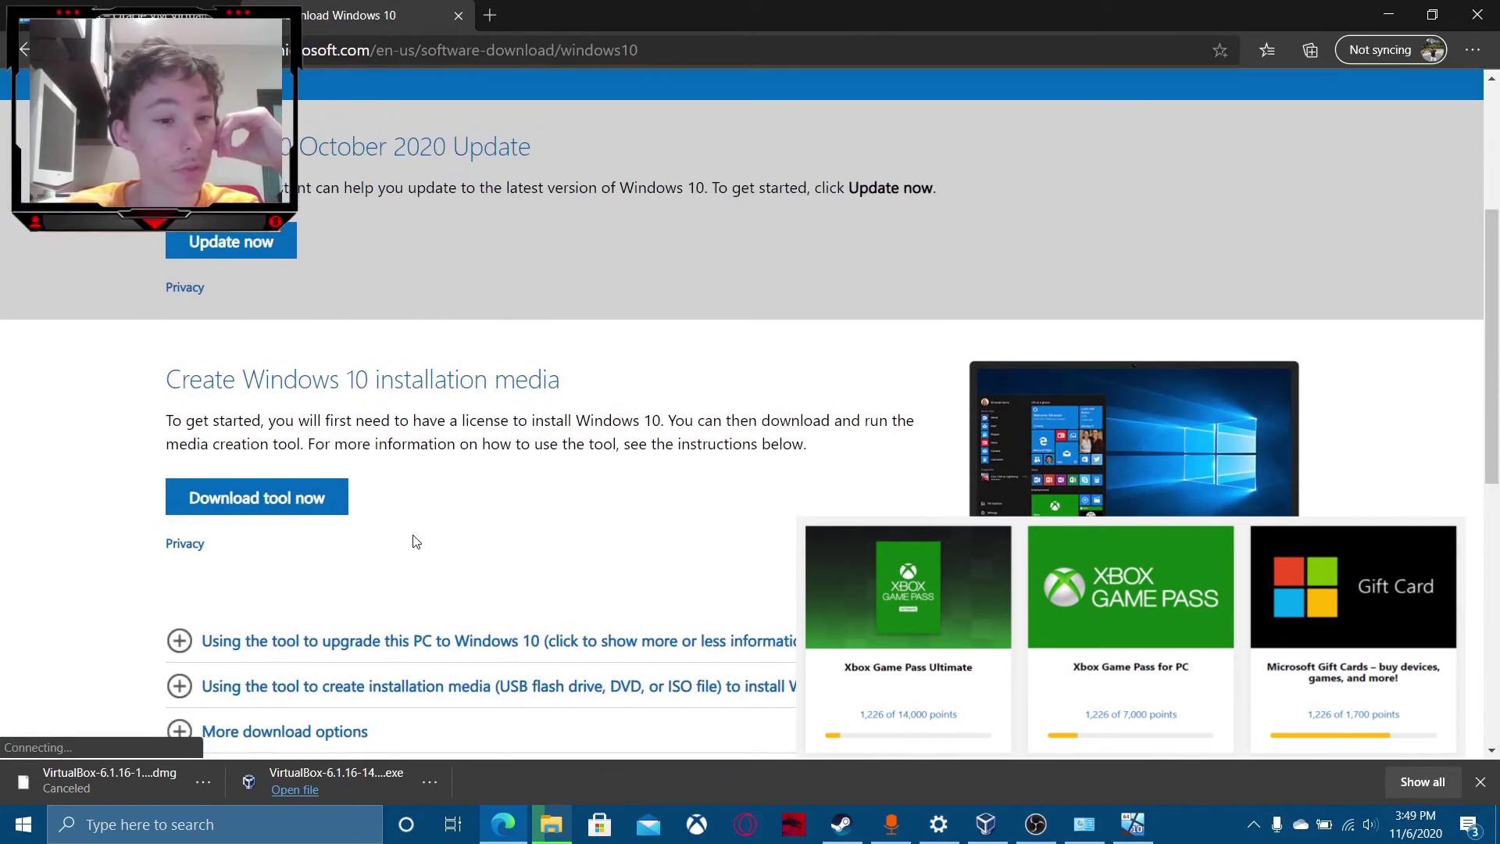
left_click(257, 498)
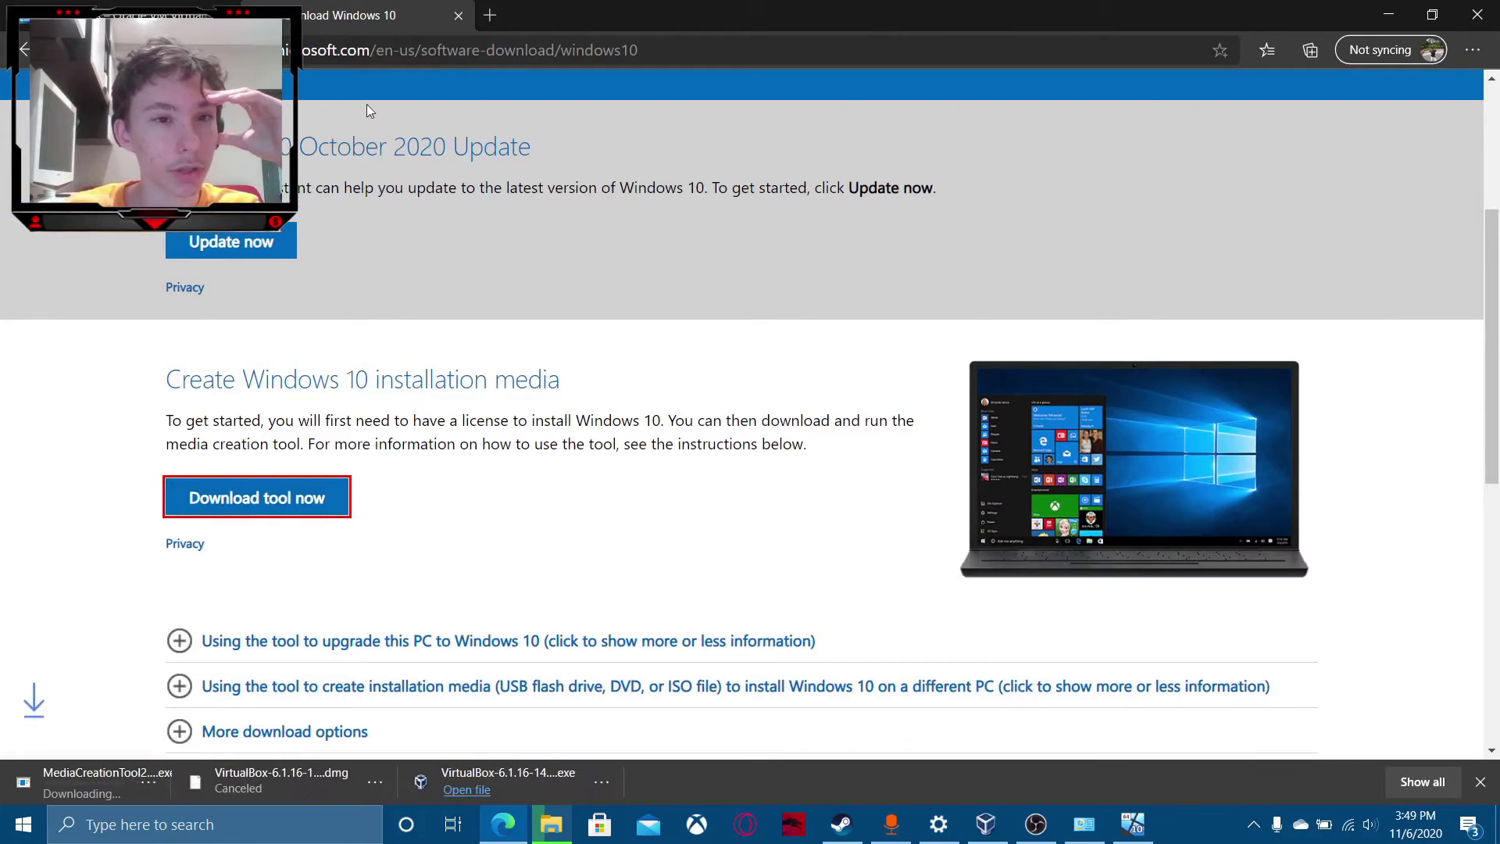
left_click(204, 783)
left_click(245, 749)
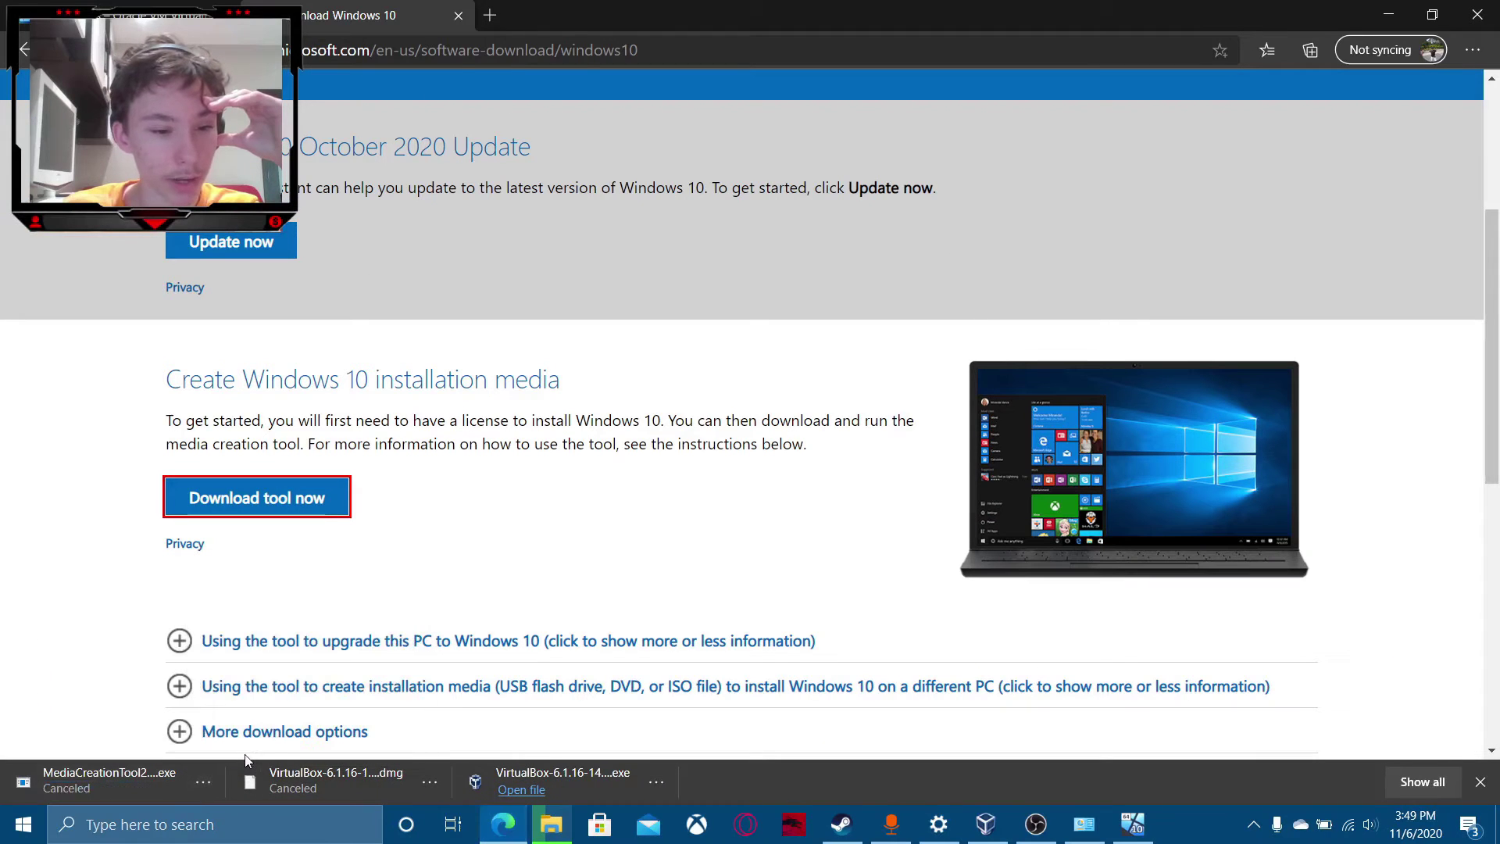
left_click(458, 16)
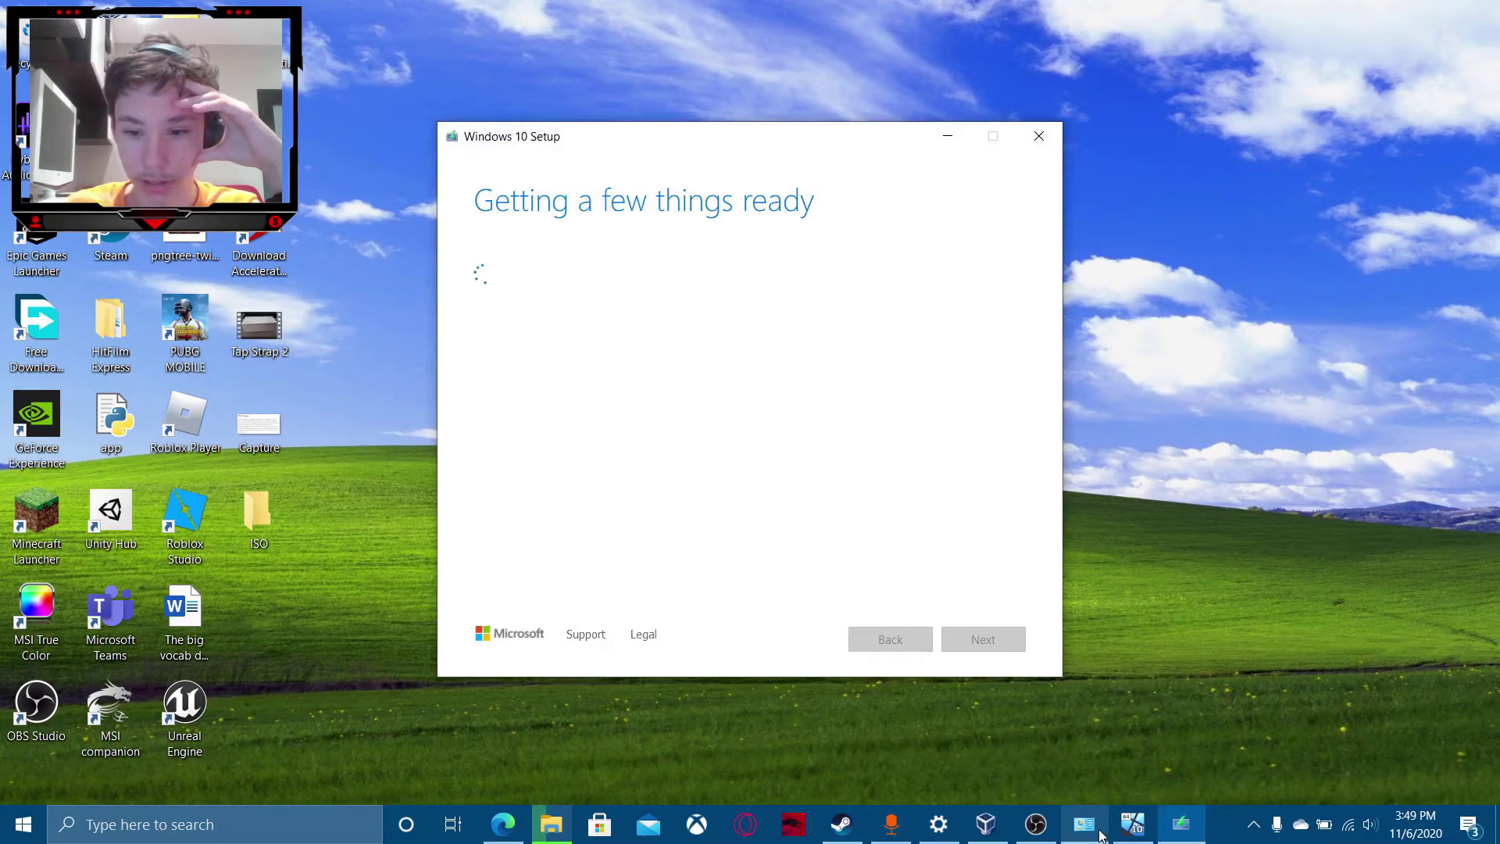
Close the System window, nudge Windows 10 Setup aside, and switch to the running Windows 10 VM.
left_click(1168, 678)
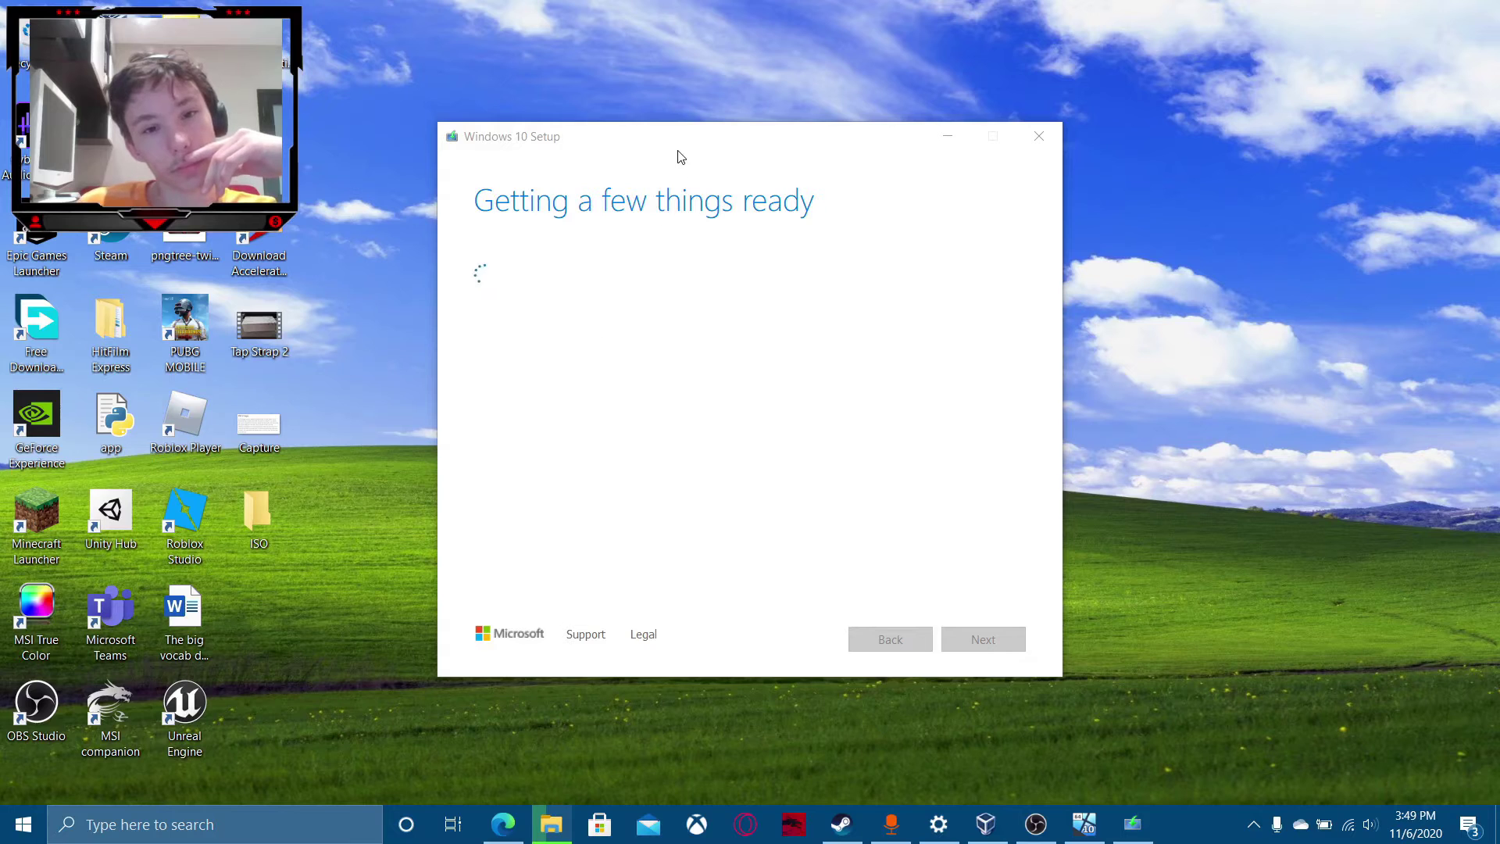
mouse_move(679, 157)
left_mouse_down()
mouse_move(516, 268)
mouse_move(730, 181)
mouse_move(704, 170)
left_mouse_up()
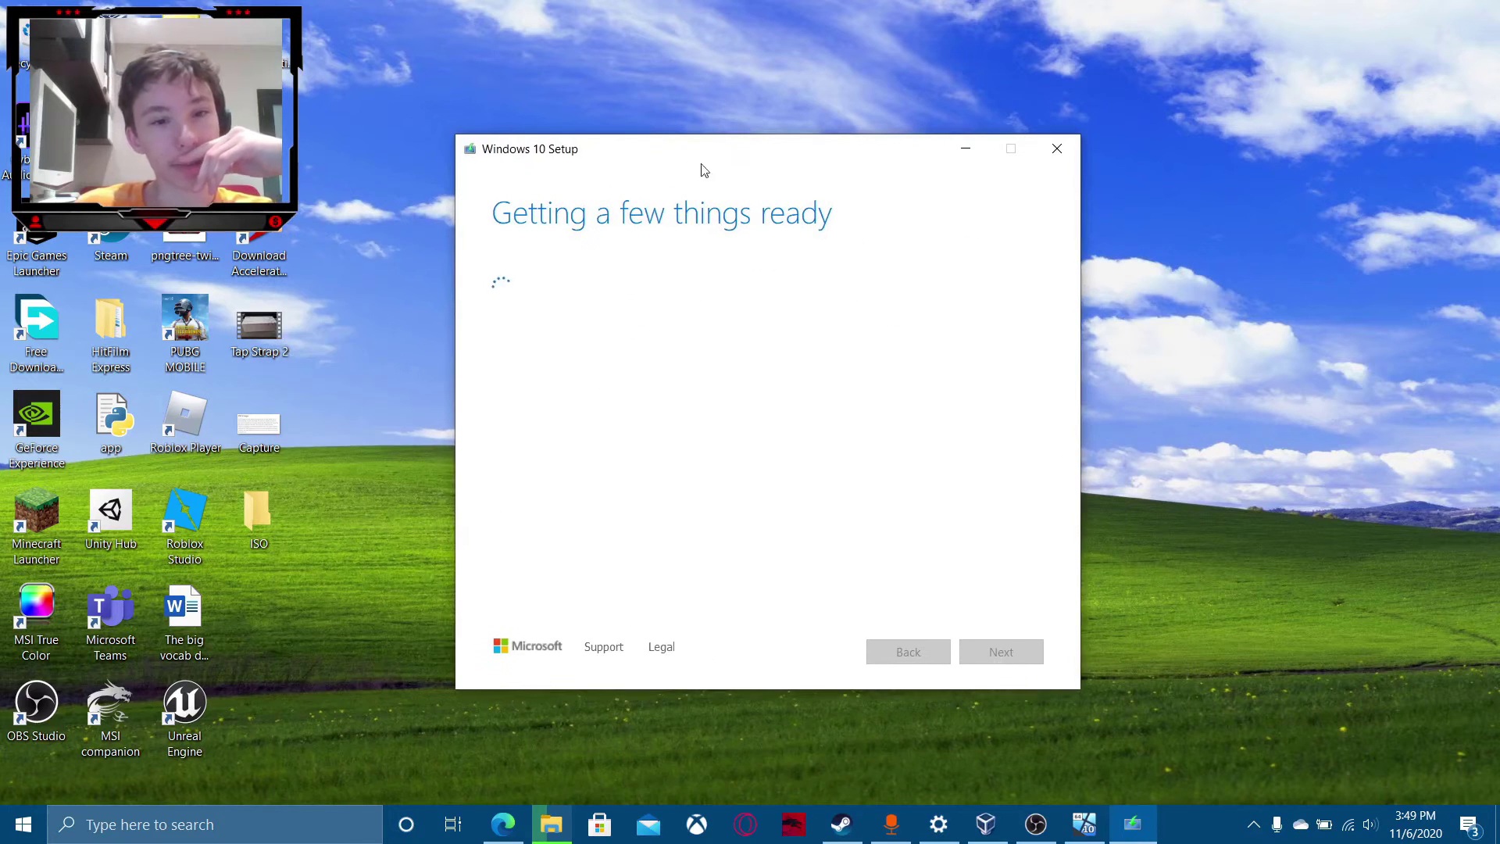
mouse_move(1085, 825)
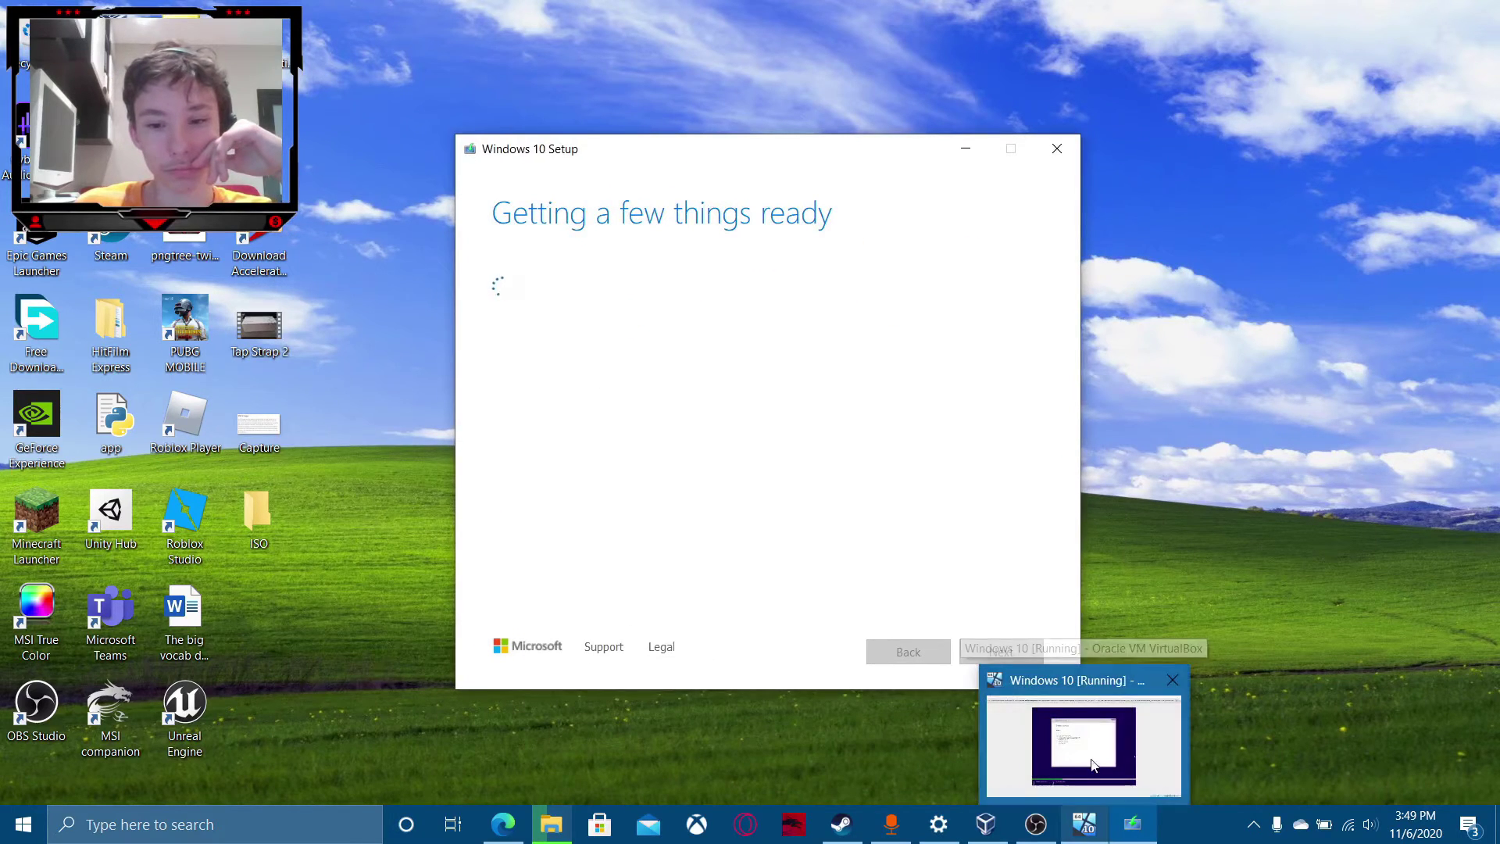
left_click(1088, 746)
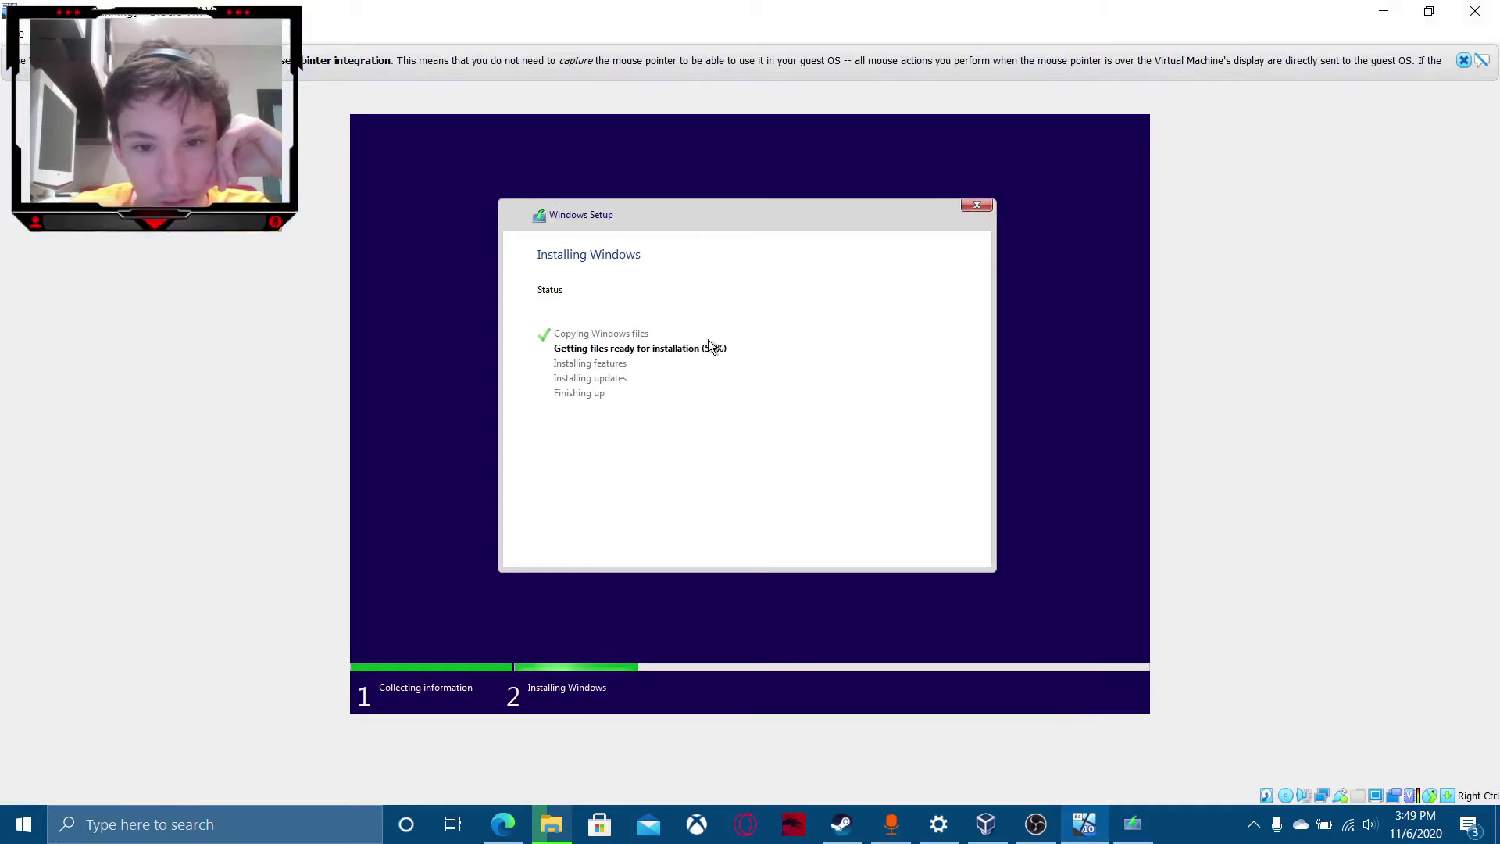
Minimize the VirtualBox VM window to reveal the host's Windows 10 Setup.
left_click(1384, 11)
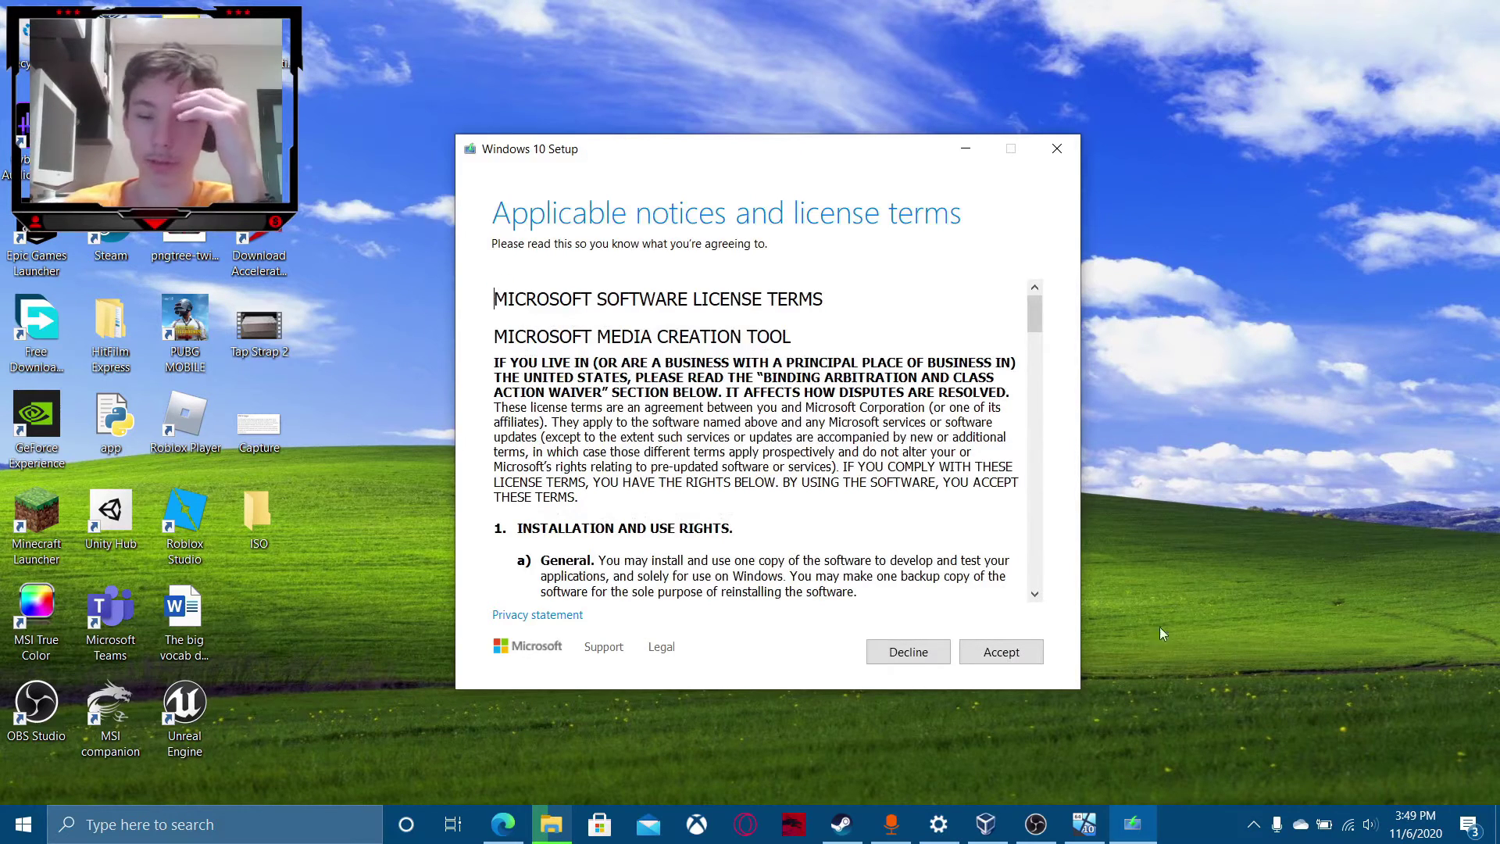
Accept the Windows 10 Setup license terms.
left_click(1003, 652)
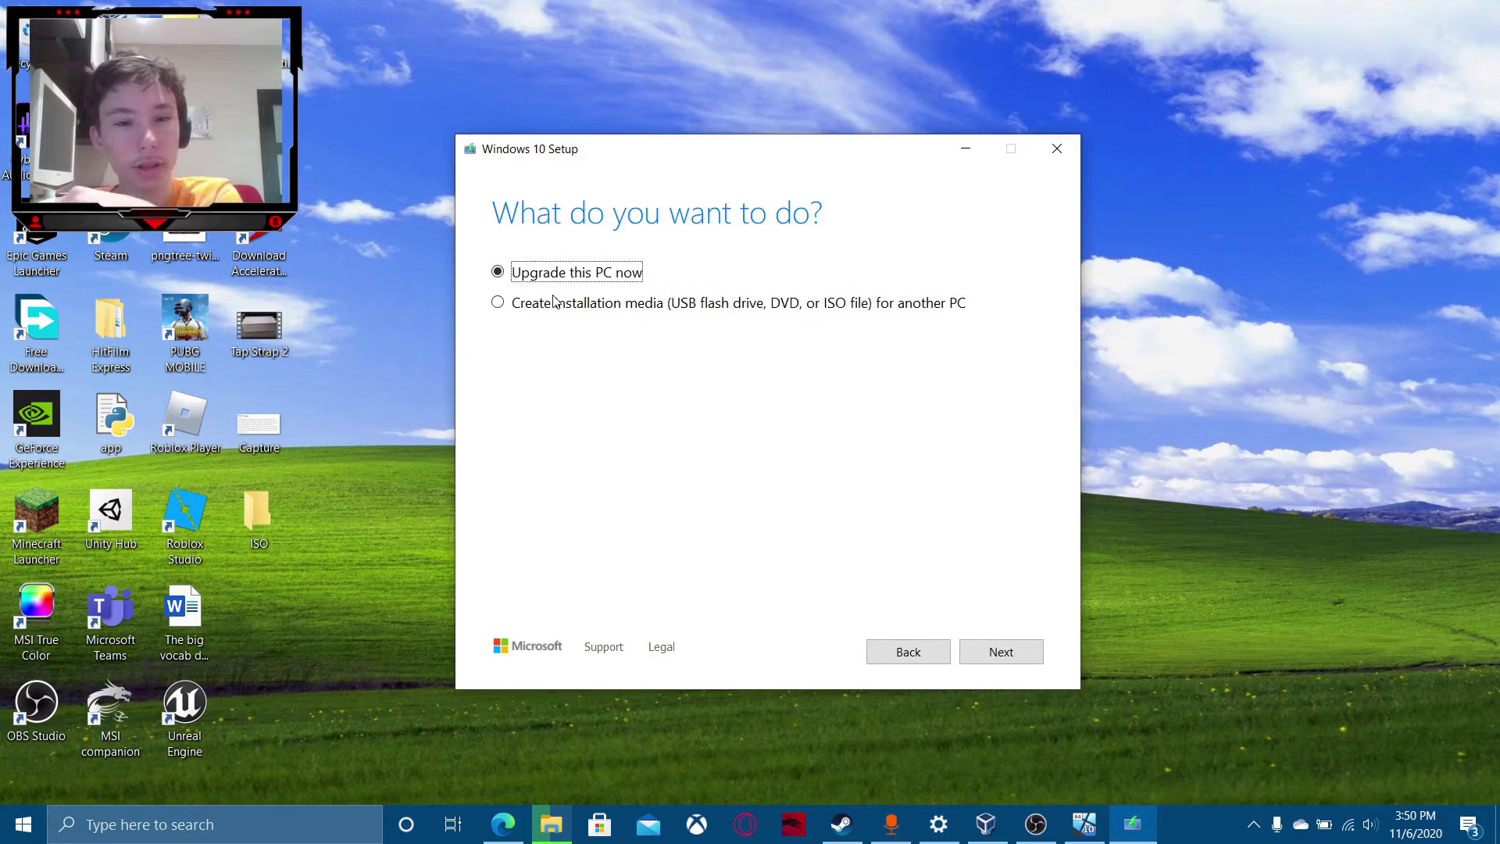
Choose to create installation media and turn off the recommended options to make the fields editable.
left_click(553, 302)
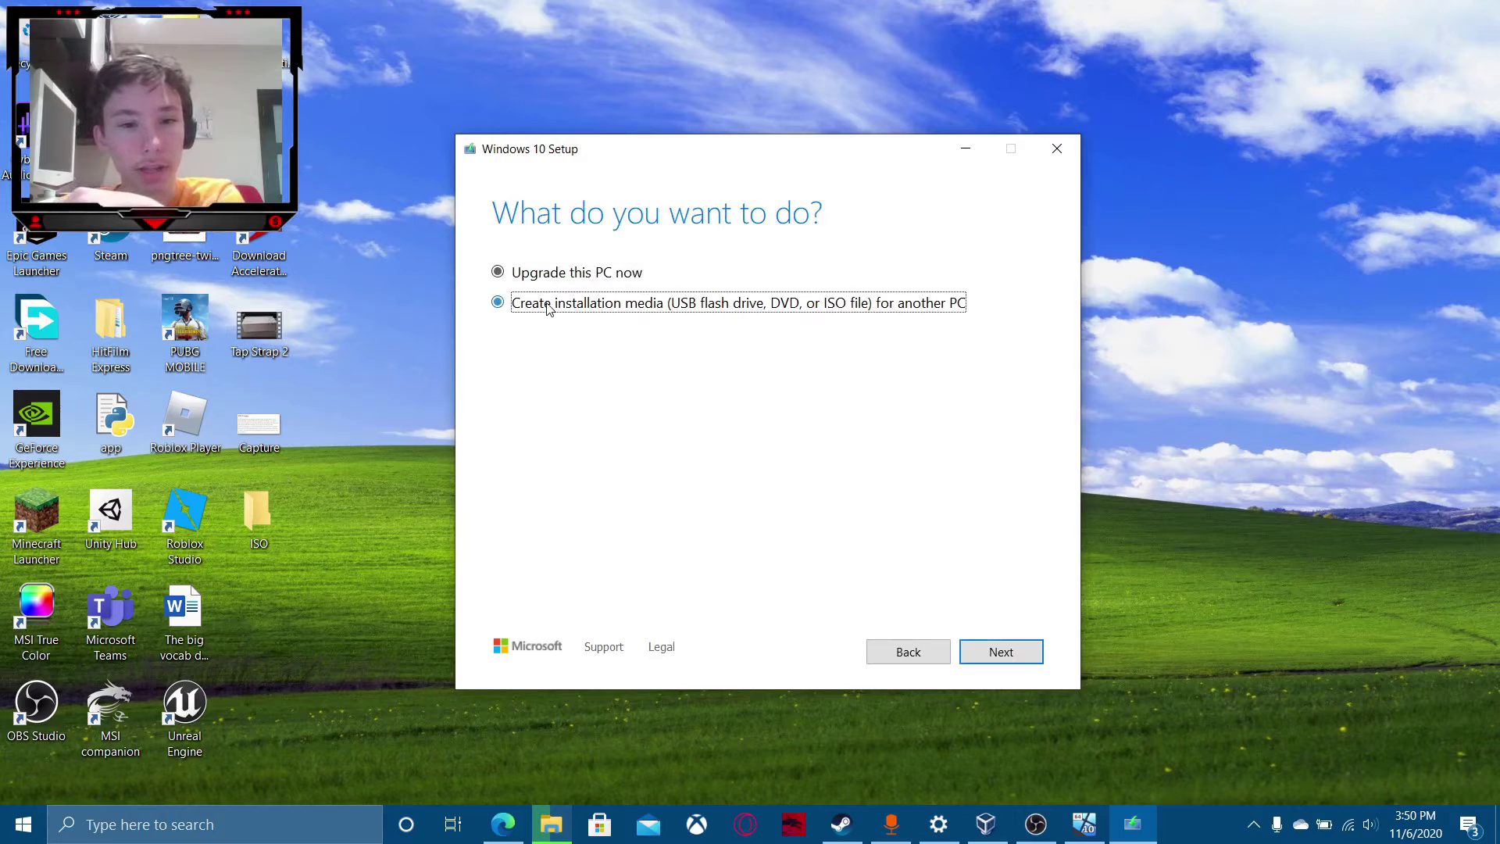
left_click(979, 648)
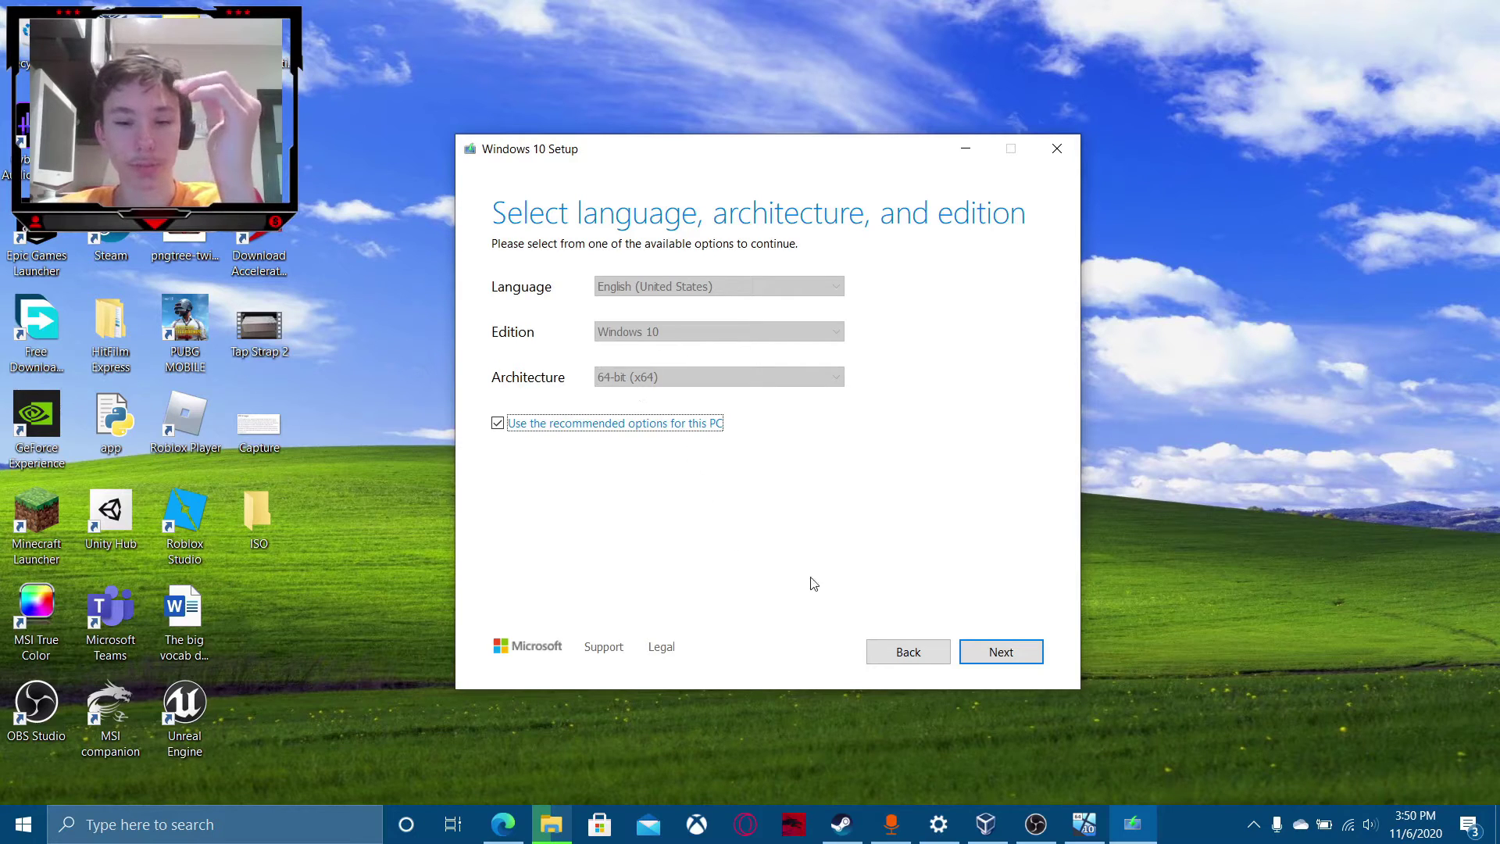
left_click(573, 423)
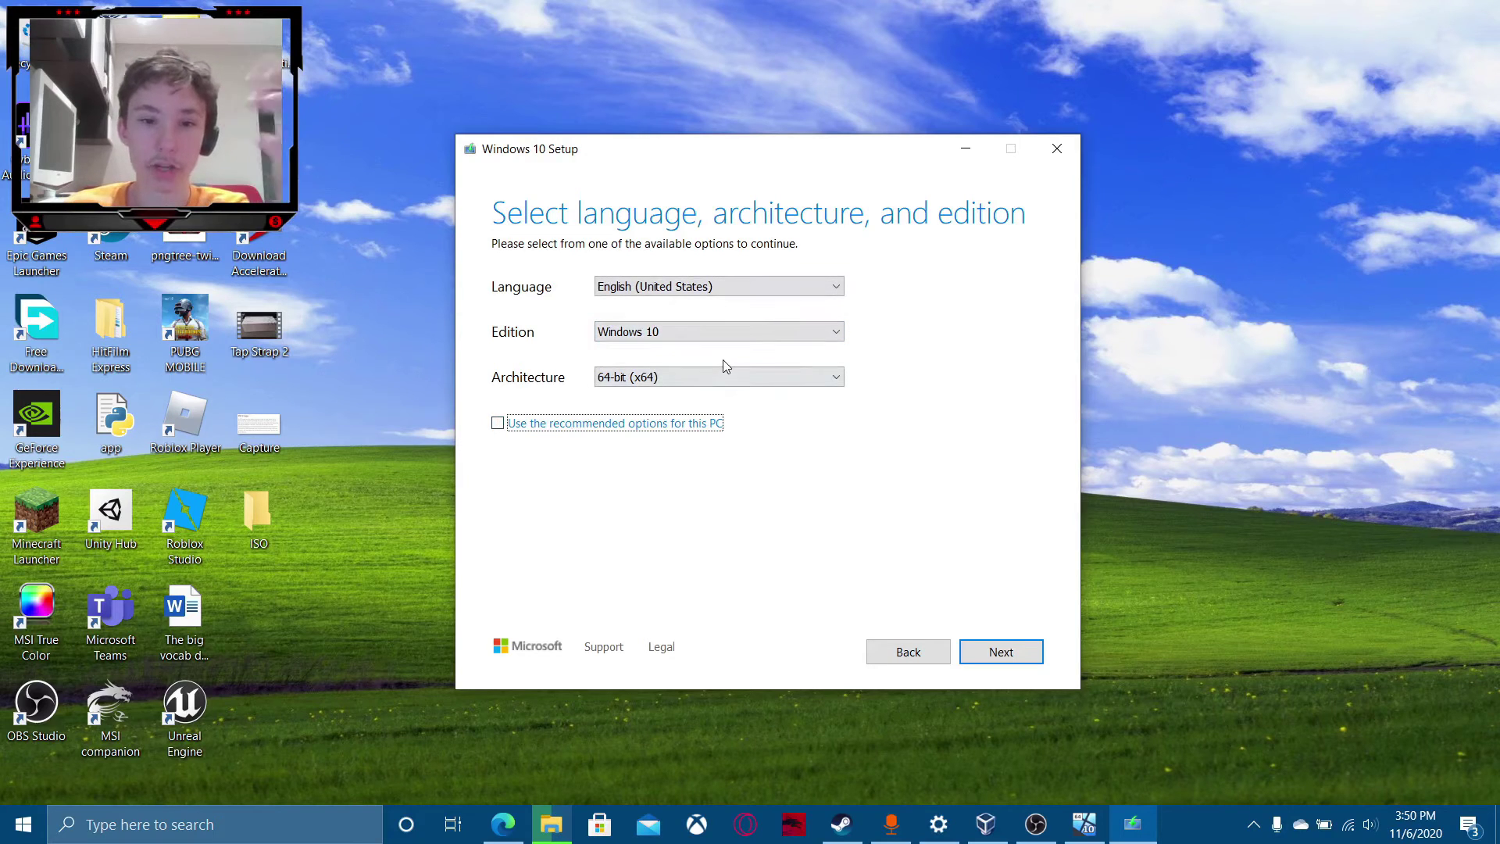
left_click(713, 378)
left_click(705, 394)
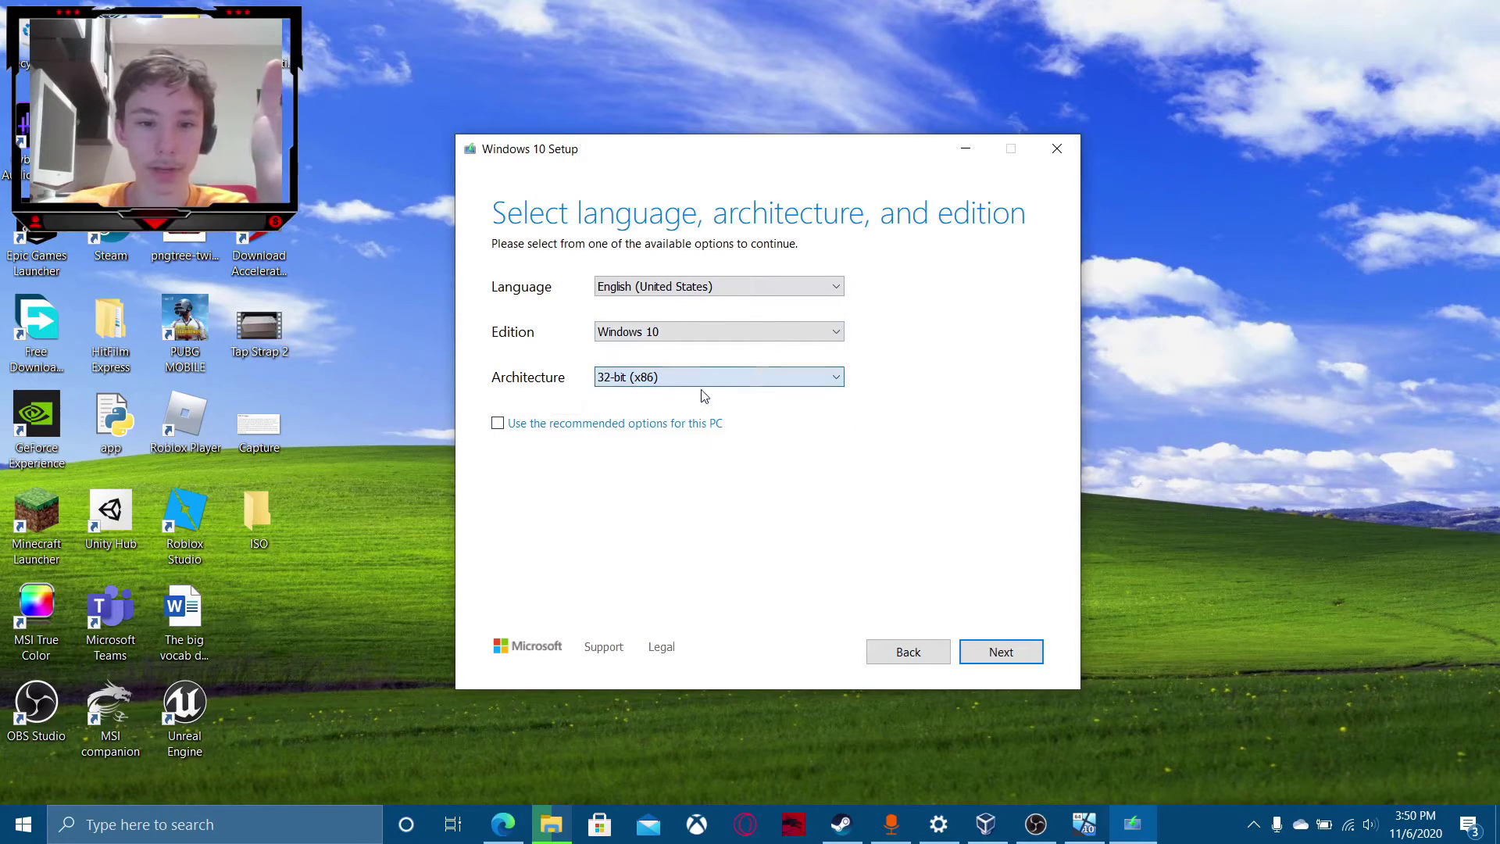
left_click(719, 373)
left_click(710, 422)
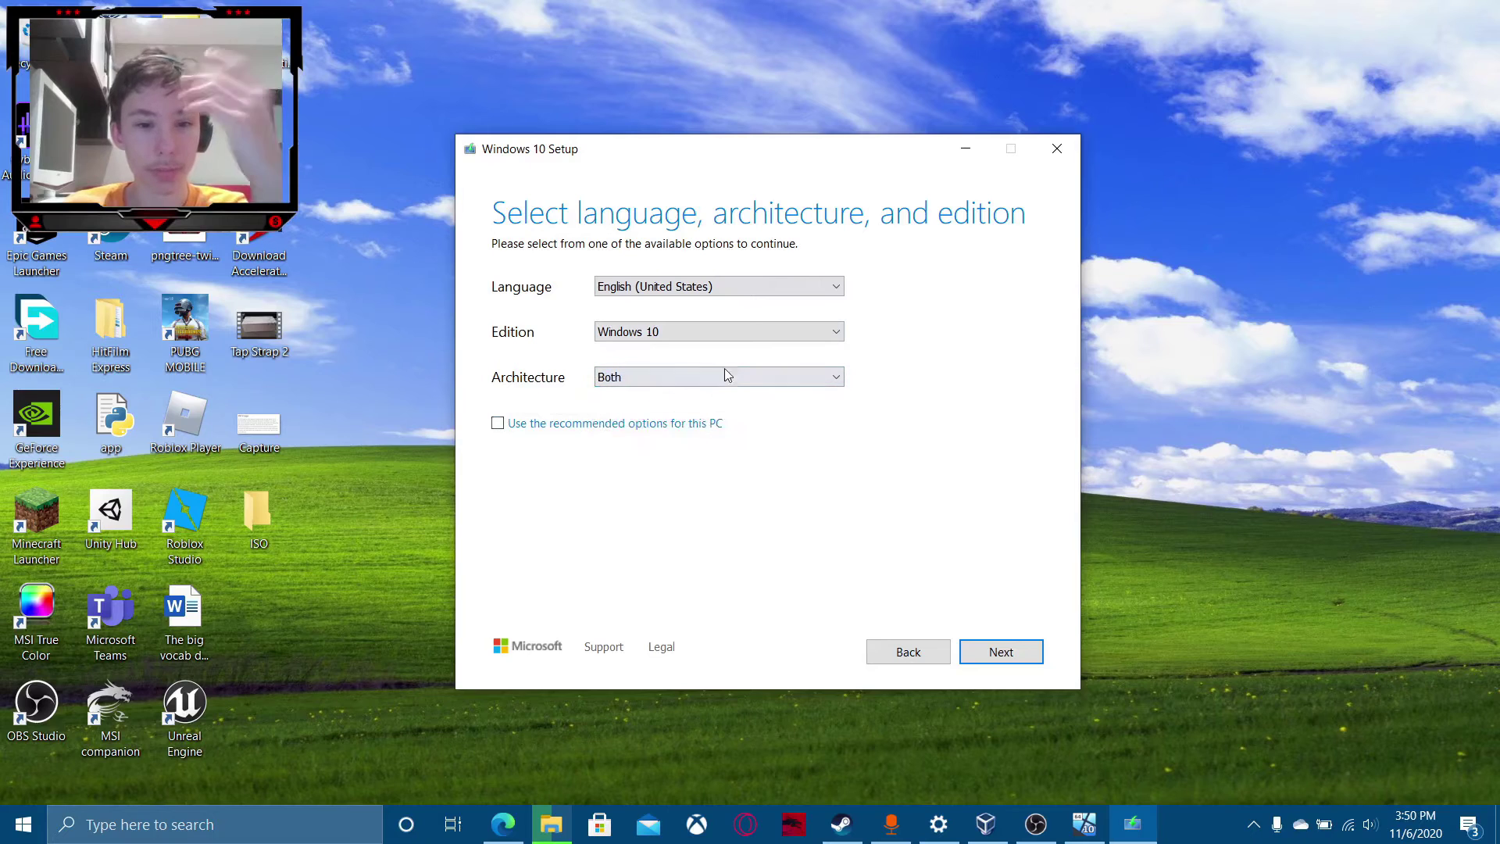
left_click(722, 374)
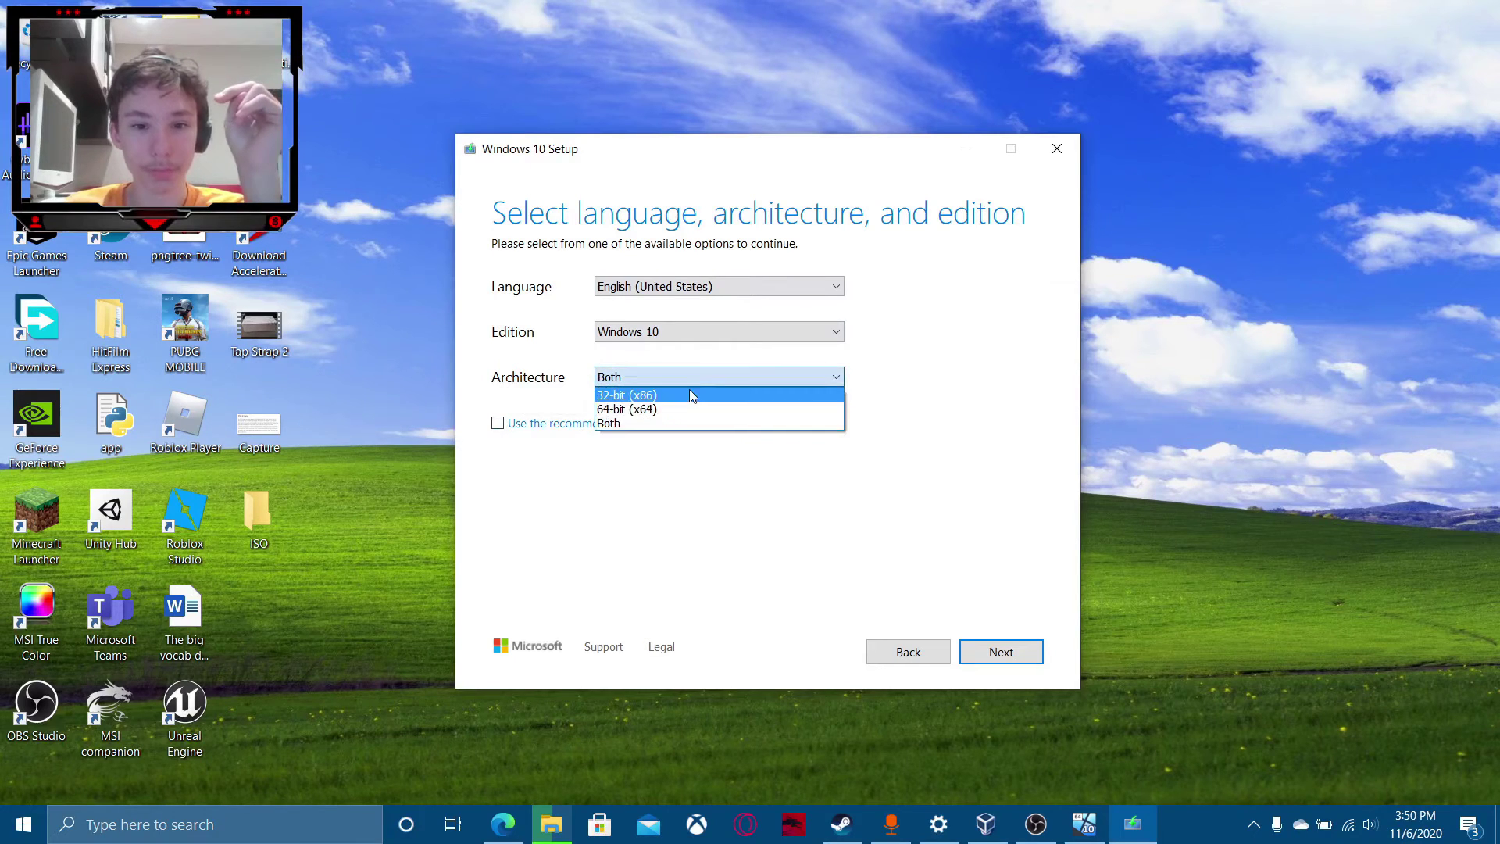
left_click(531, 423)
left_click(527, 425)
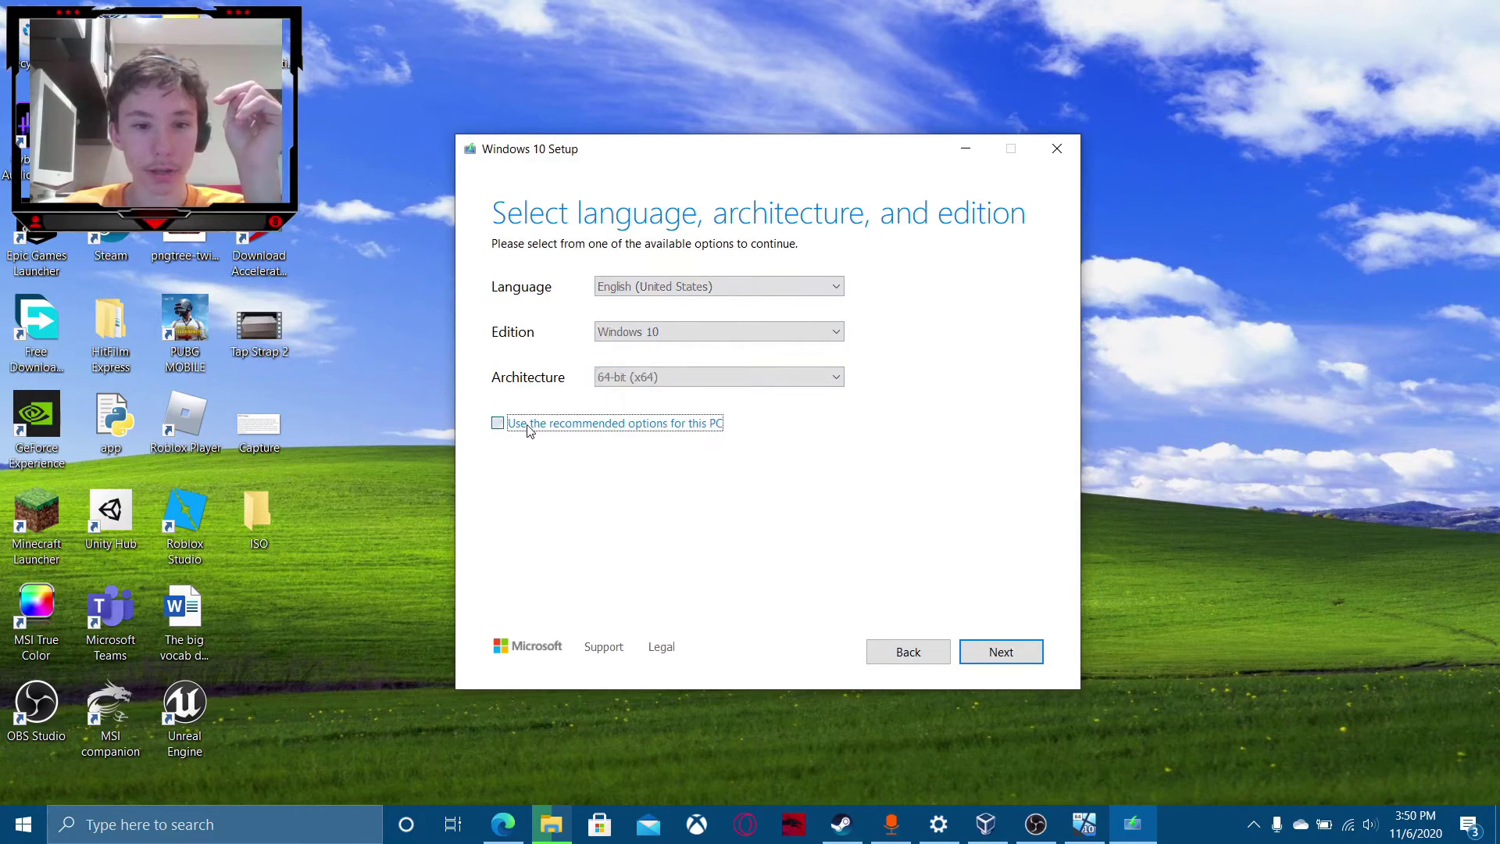
left_click(526, 425)
Keep Windows 10 as the edition, set the language to русский, and continue.
left_click(634, 338)
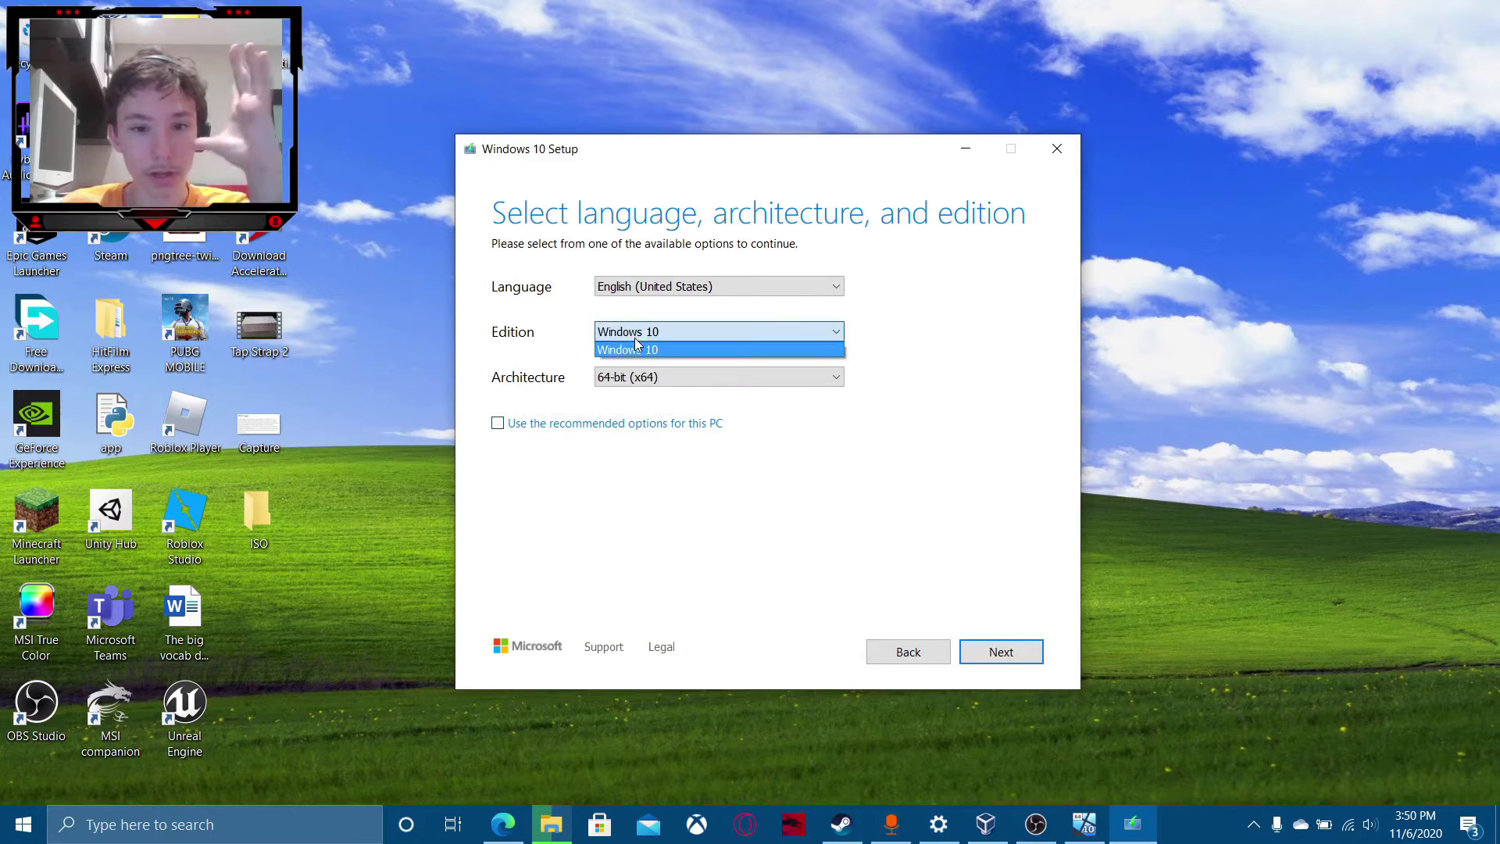
left_click(635, 338)
left_click(652, 291)
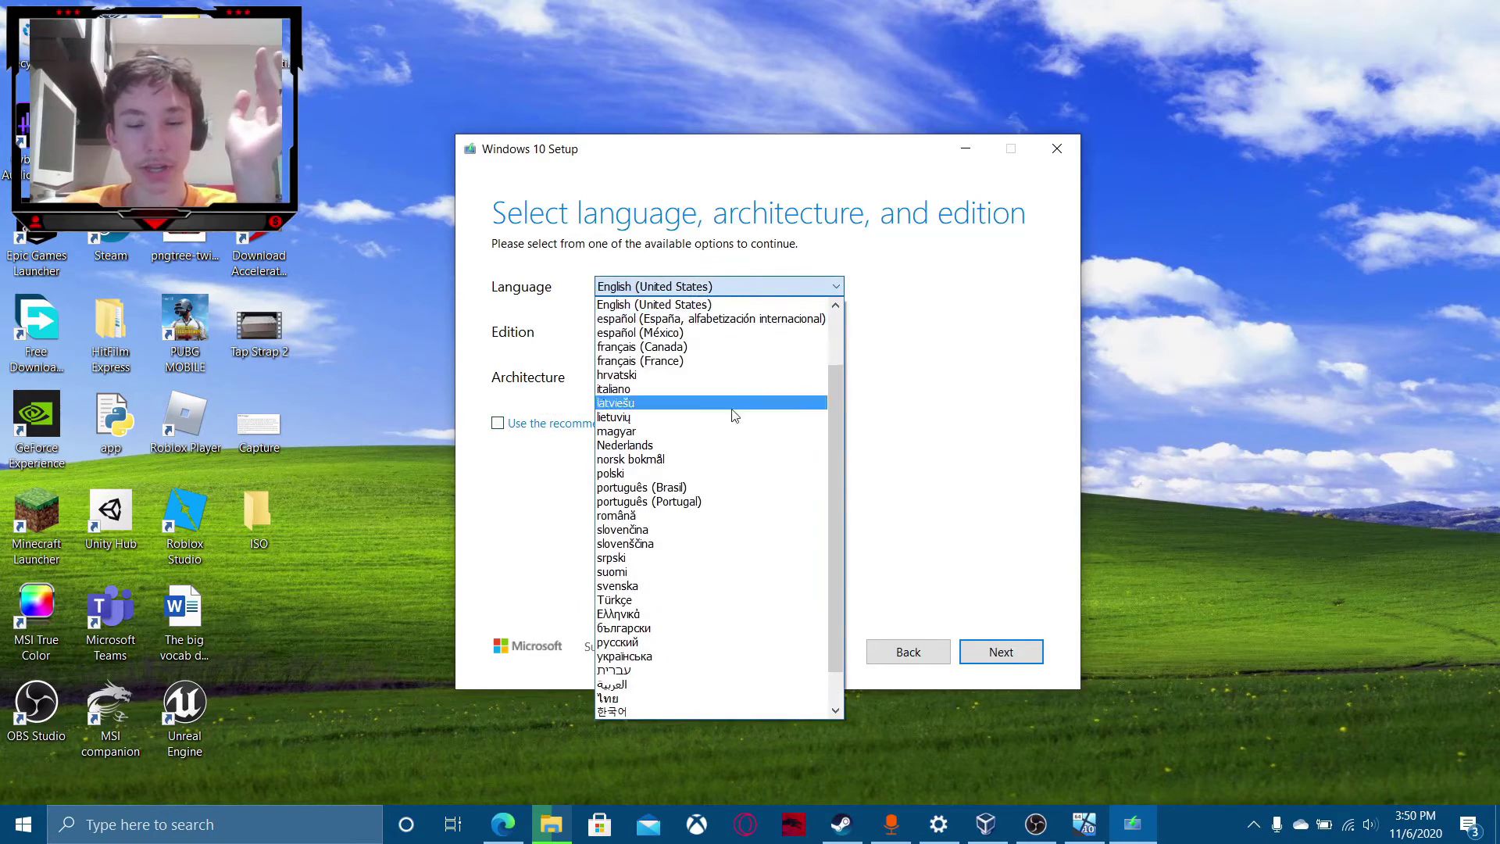
scroll(739, 688, "down", 1)
scroll(737, 609, "up", 3)
scroll(735, 565, "down", 3)
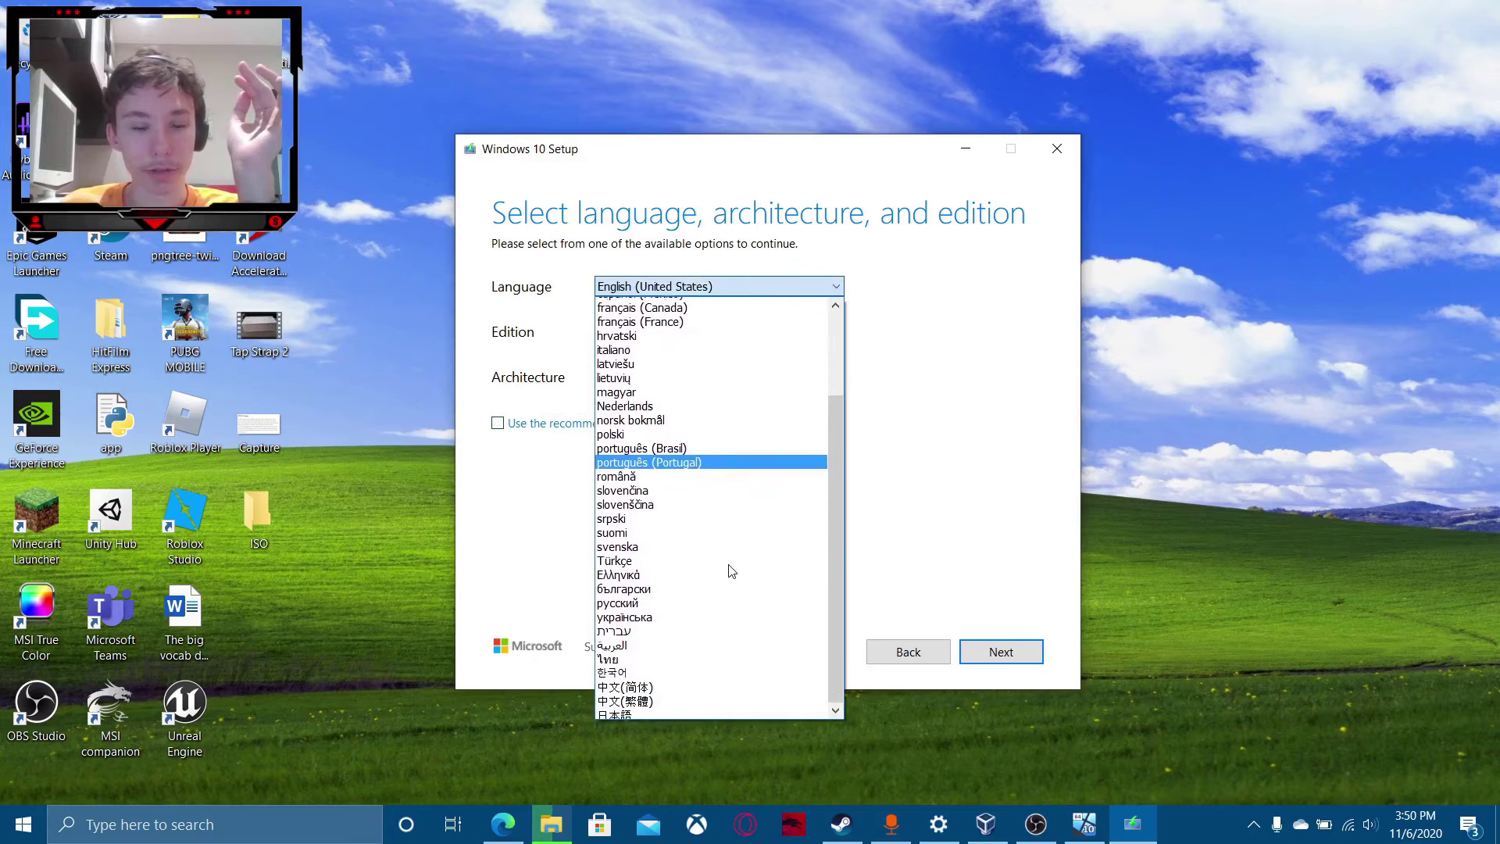
left_click(661, 599)
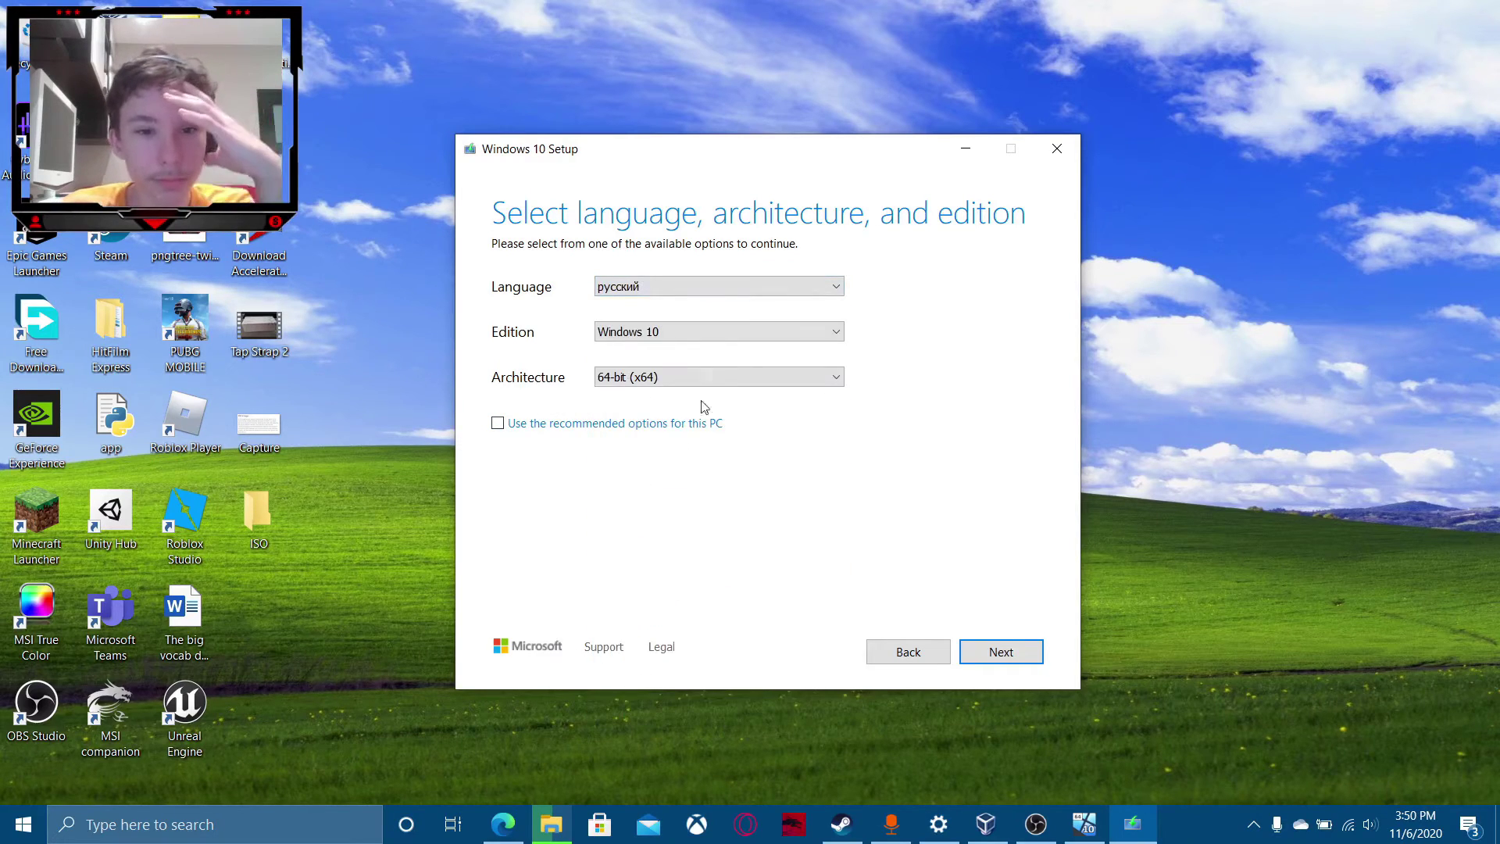
left_click(1006, 656)
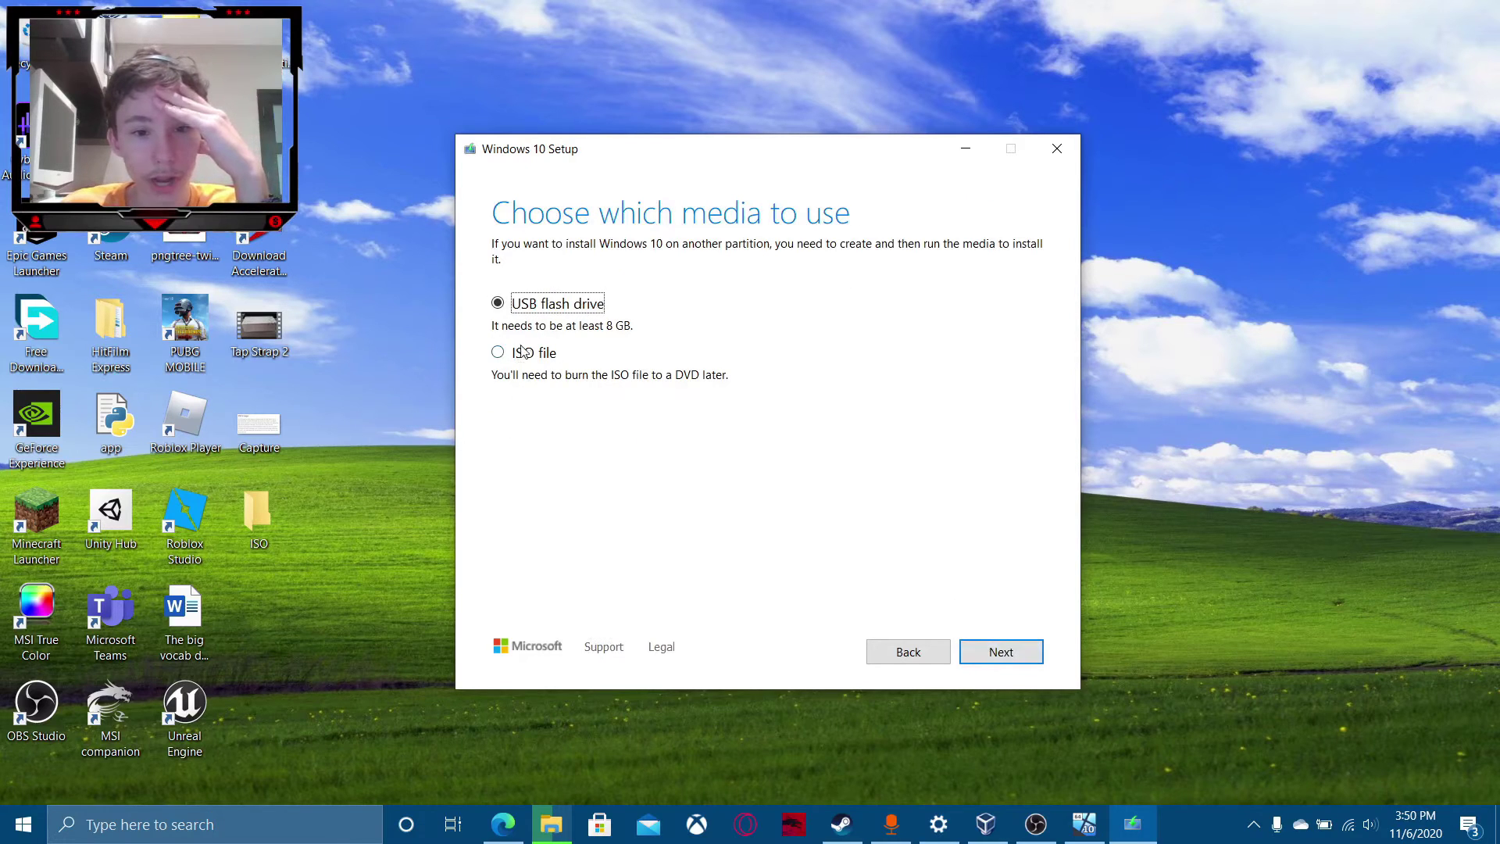
Select ISO file, then quit Windows 10 Setup and return to the VirtualBox VM window.
left_click(521, 348)
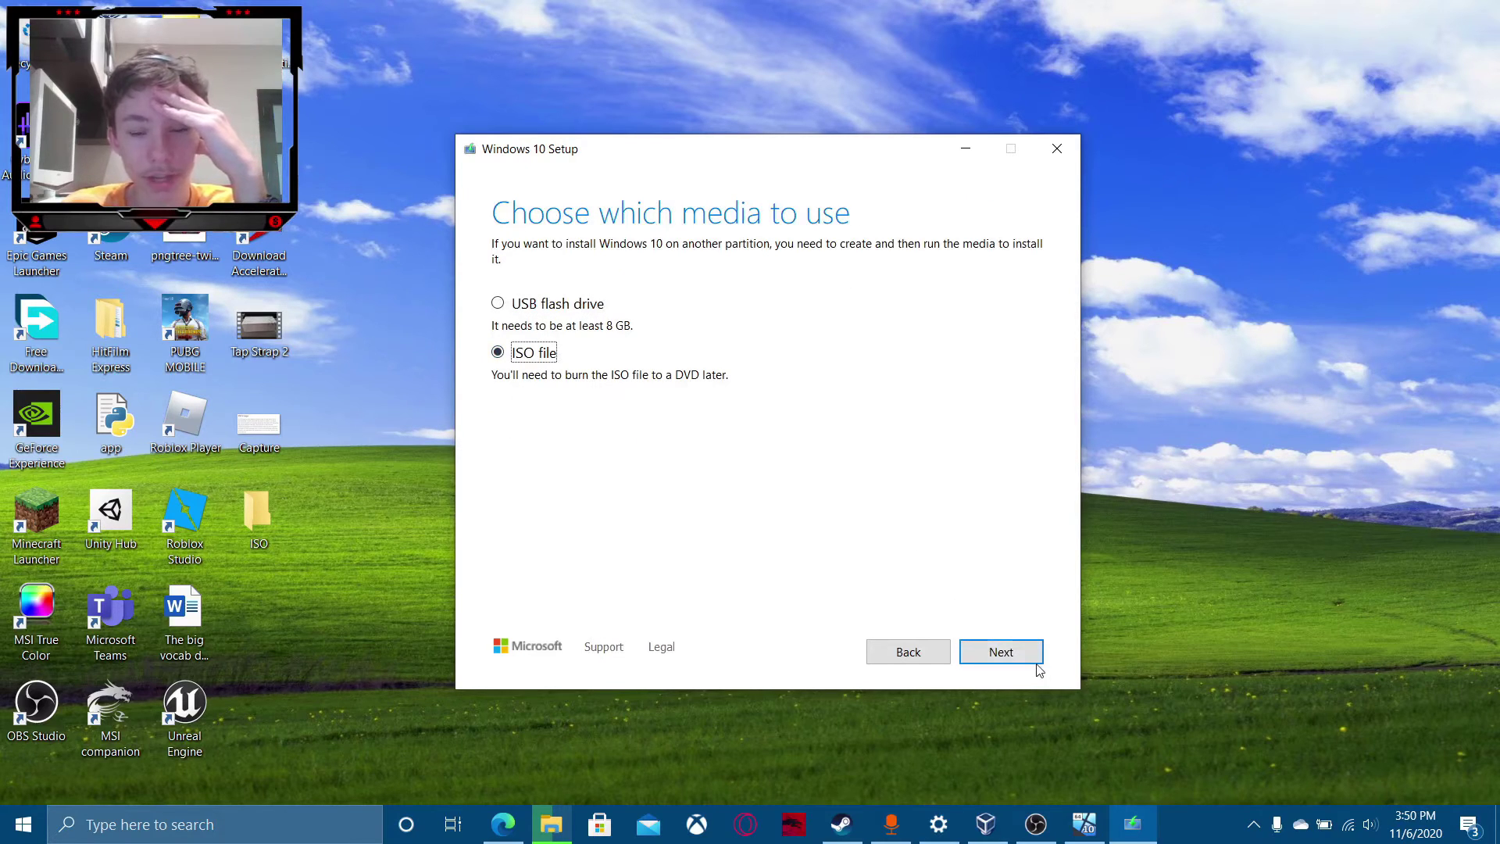
left_click(1070, 156)
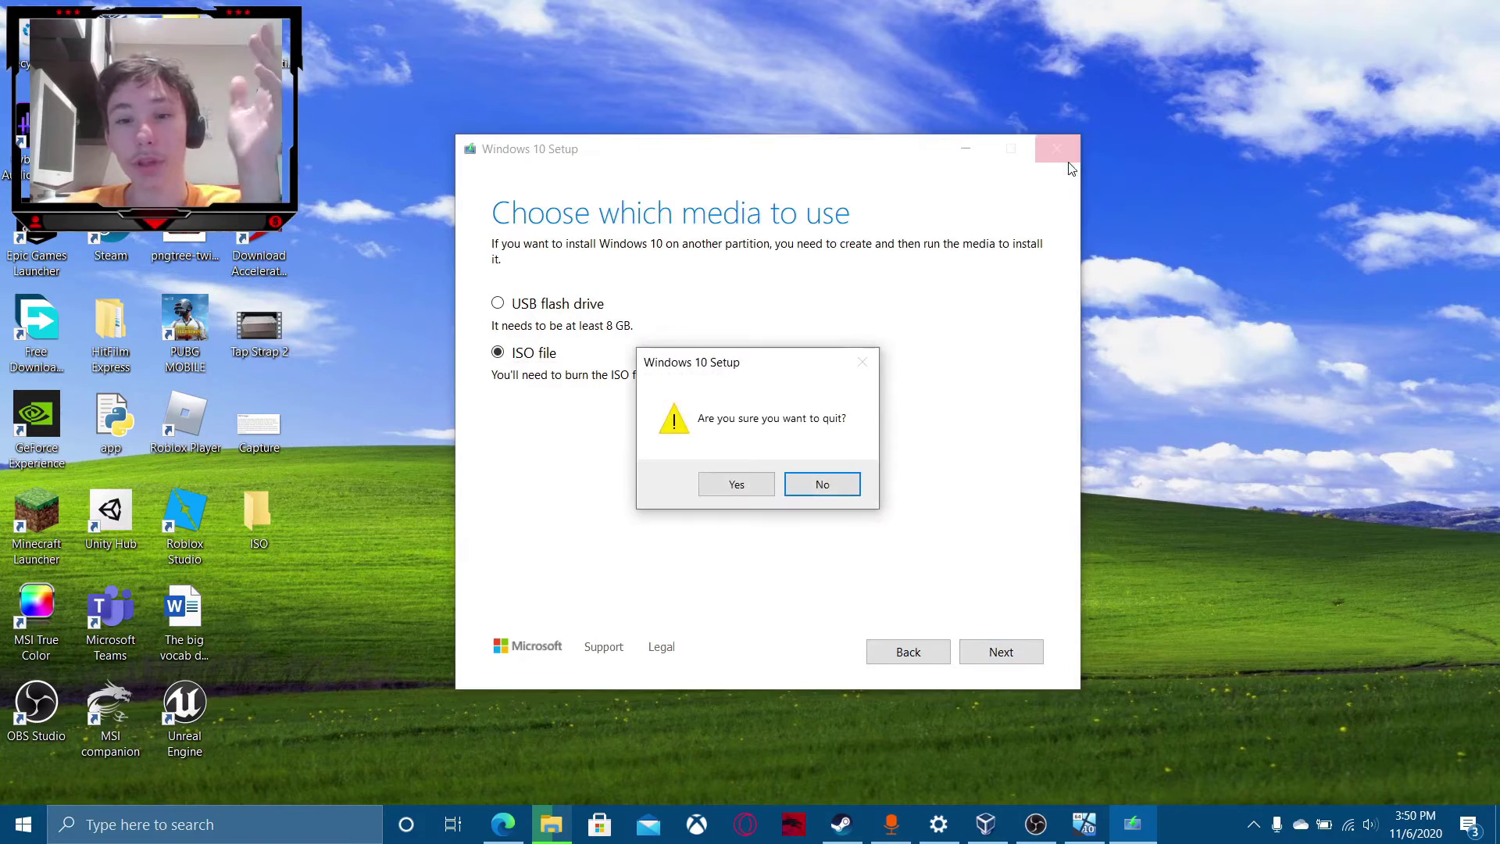
left_click(730, 488)
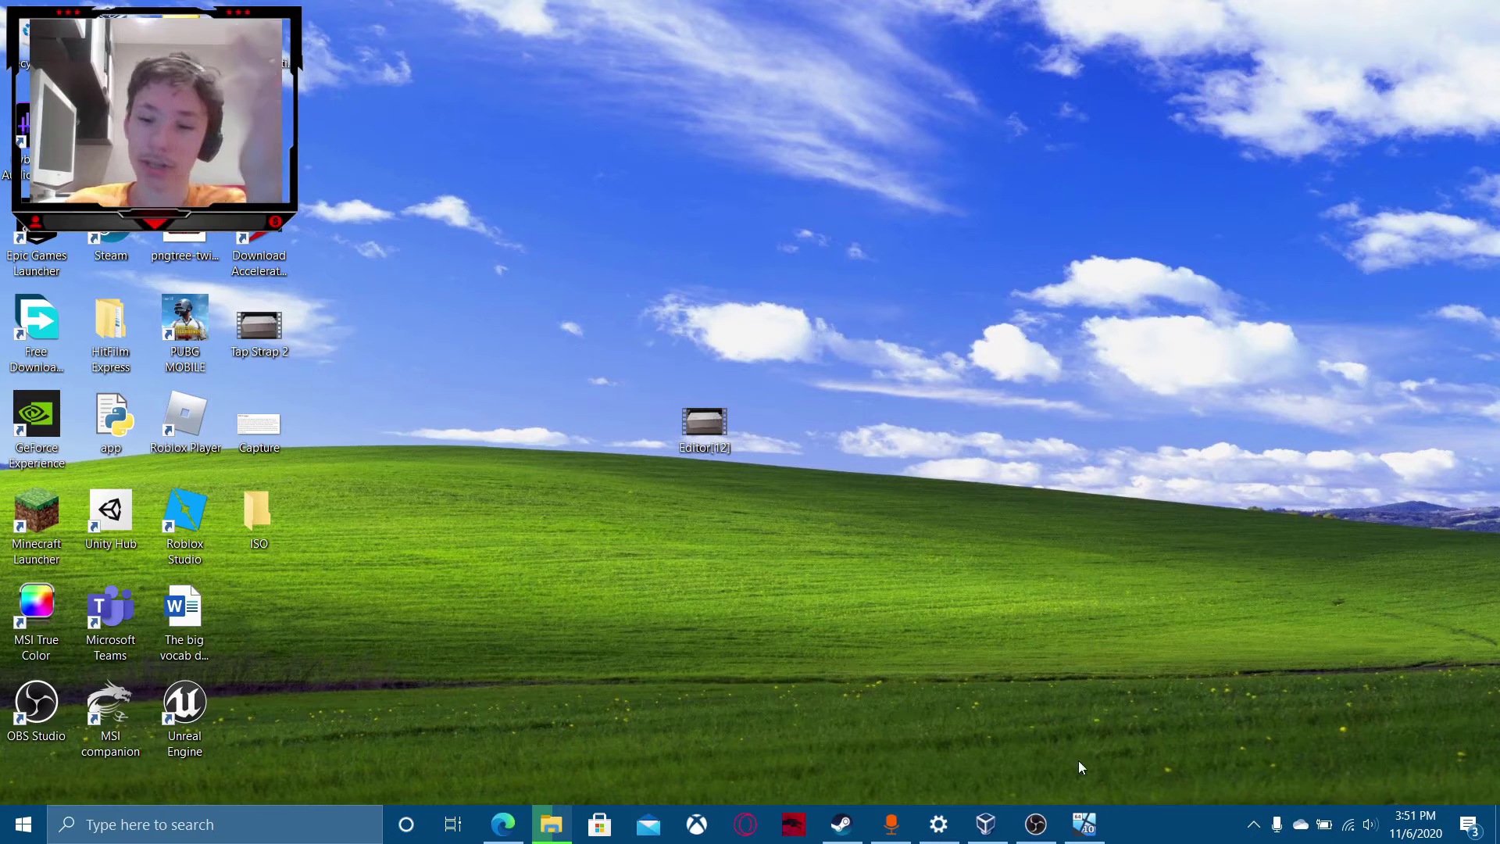
left_click(1085, 824)
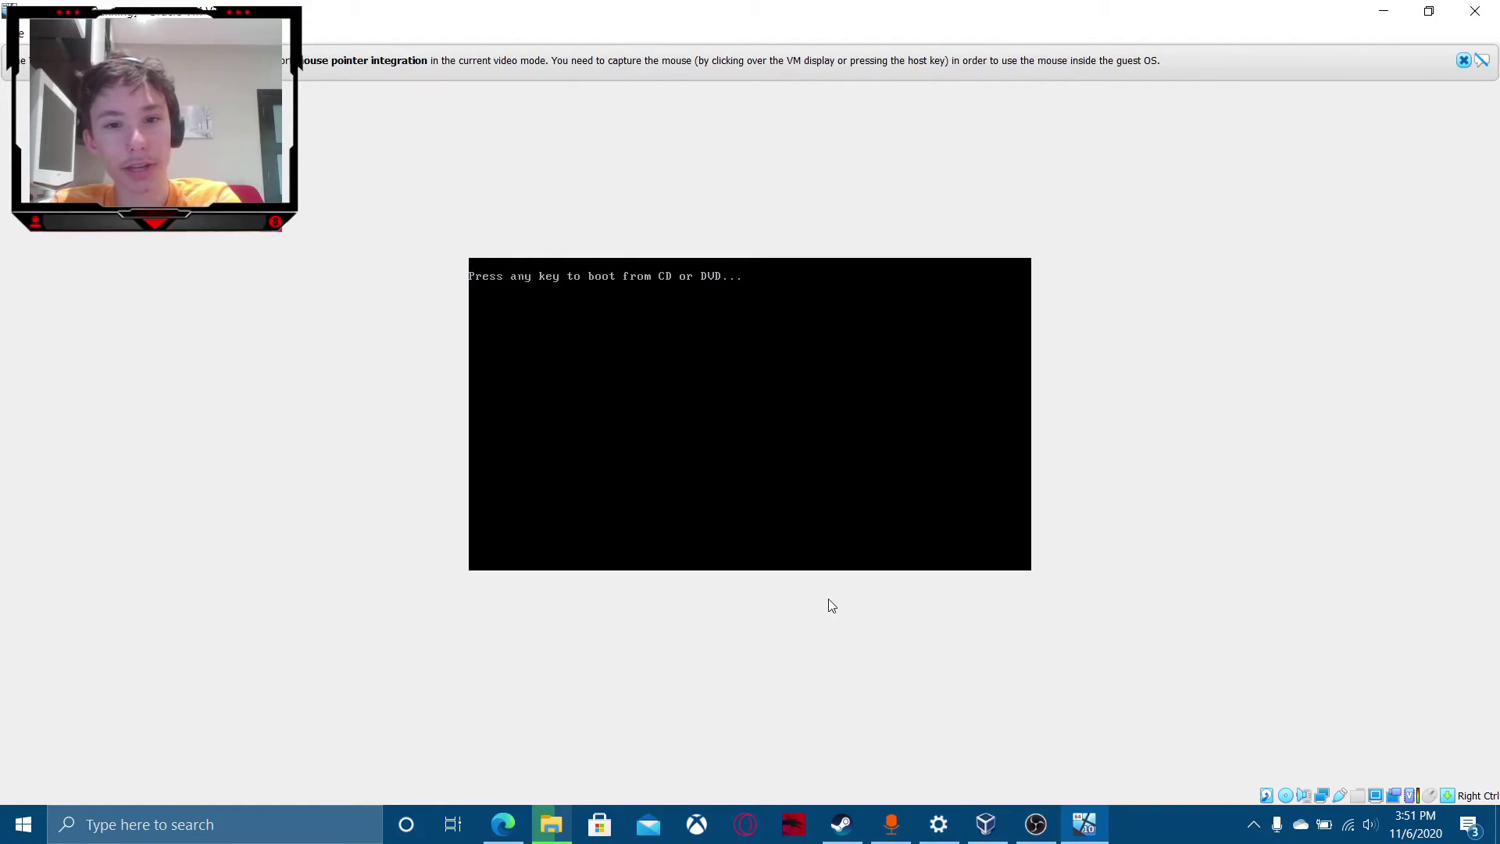
Boot the VM from the install disc and switch it to Full-screen Mode.
key("Return")
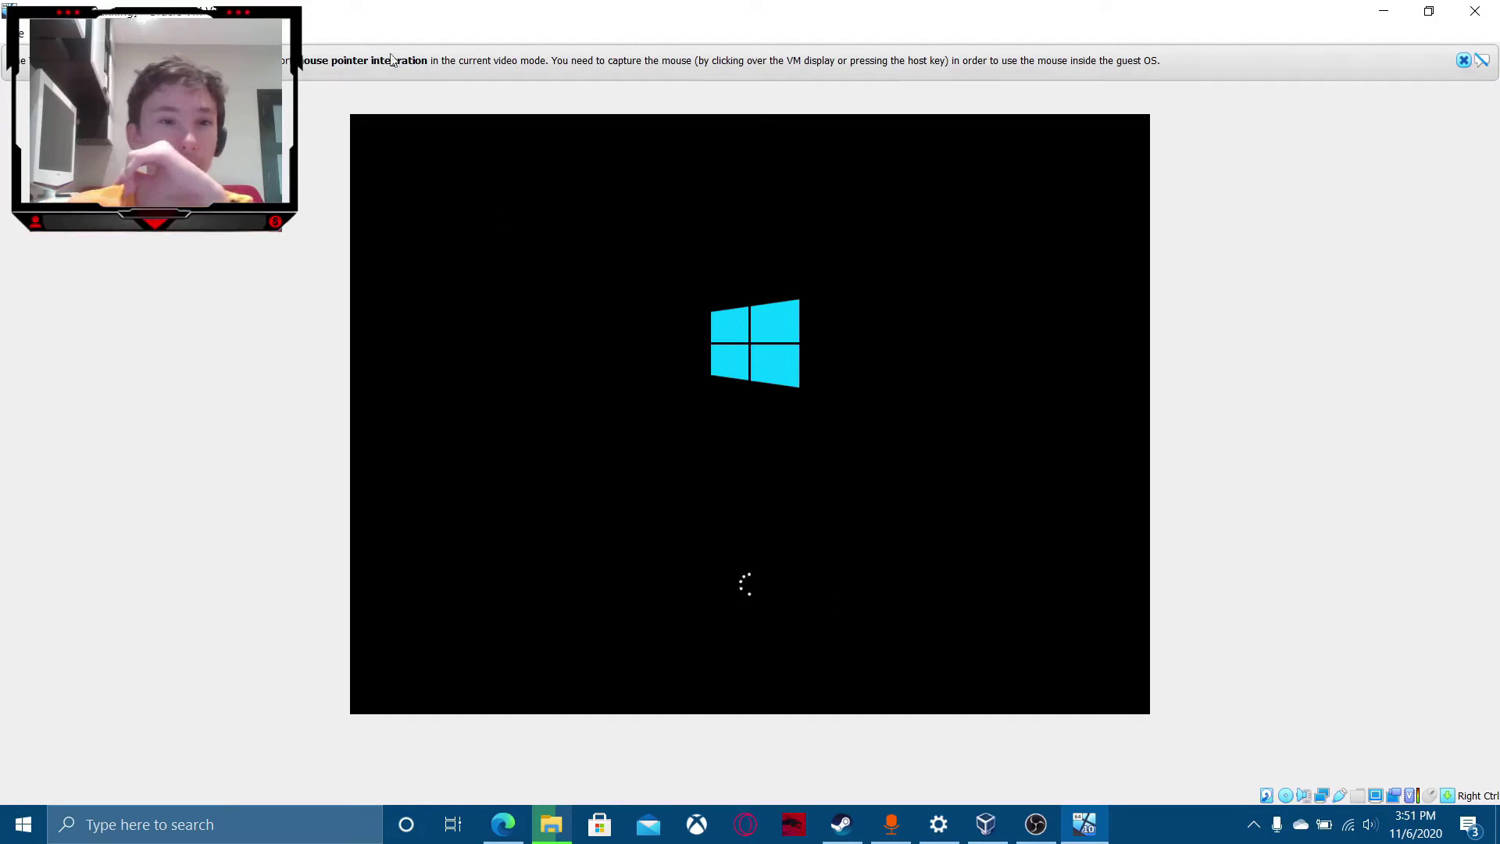
left_click(1464, 62)
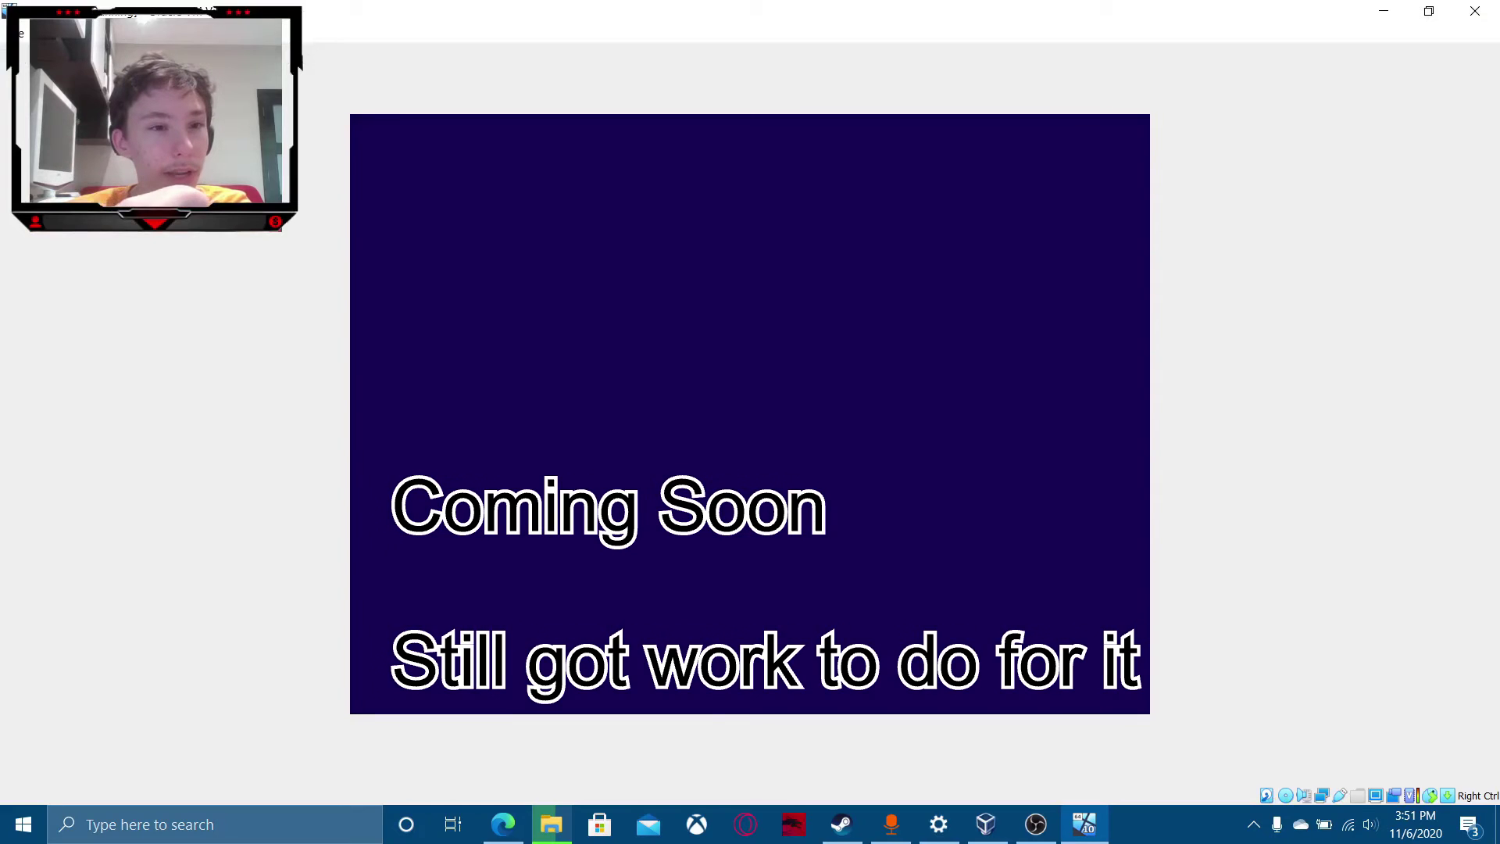
left_click(190, 34)
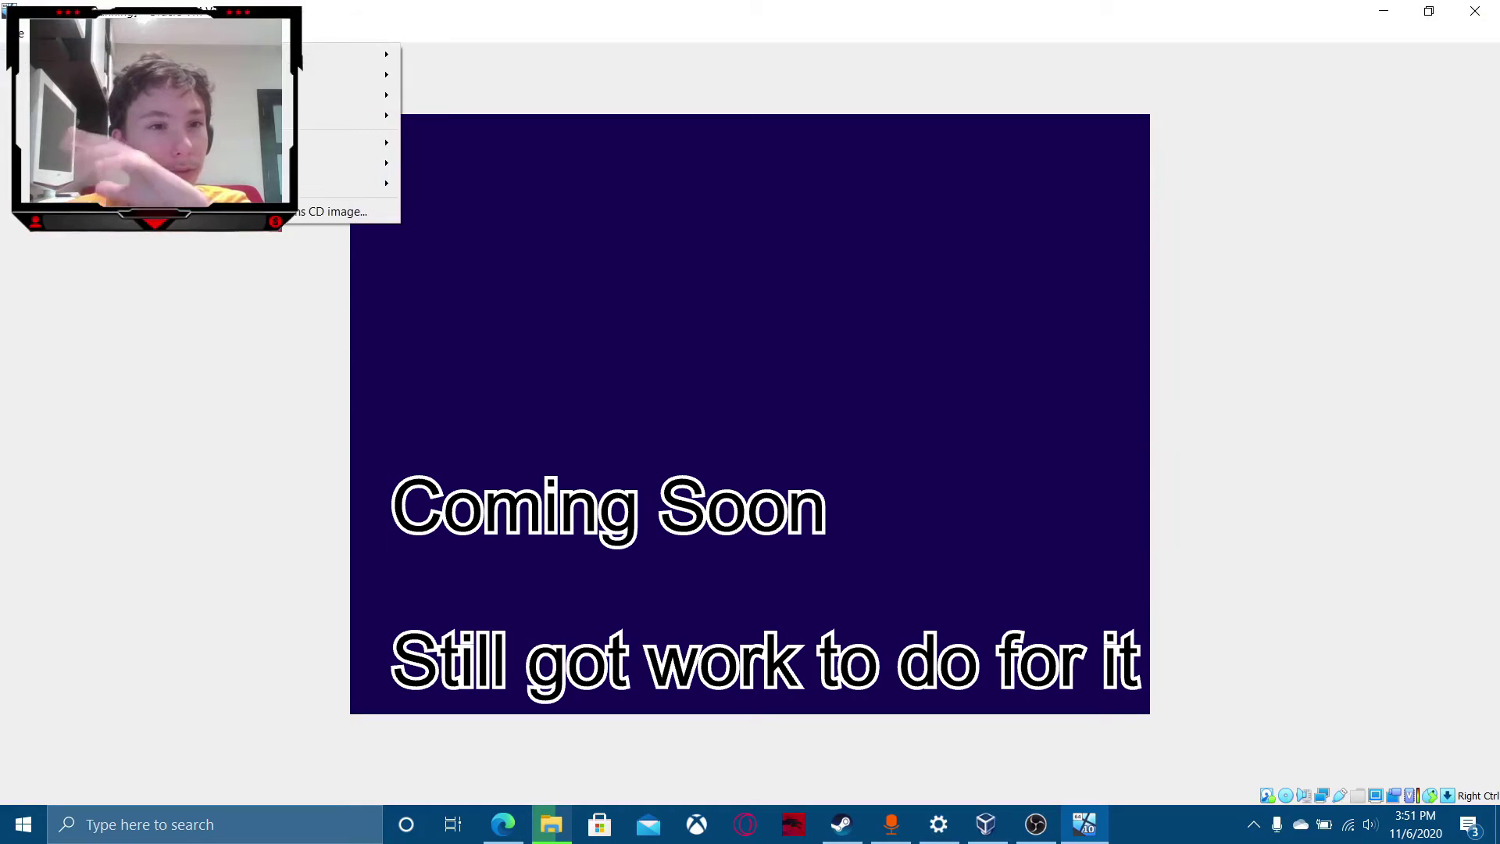
mouse_move(218, 95)
mouse_move(222, 33)
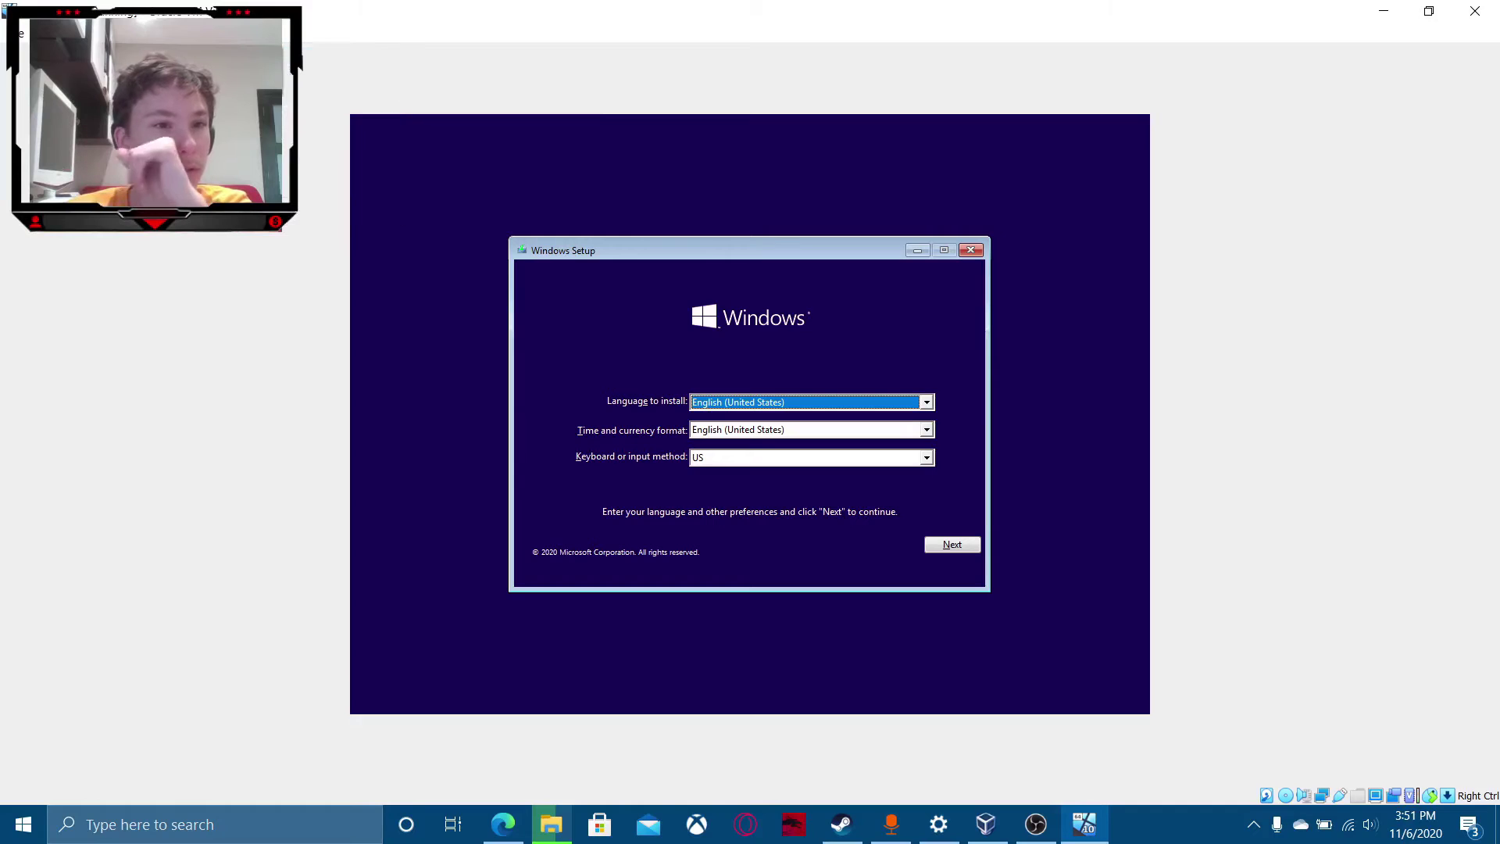
mouse_move(103, 34)
left_click(156, 56)
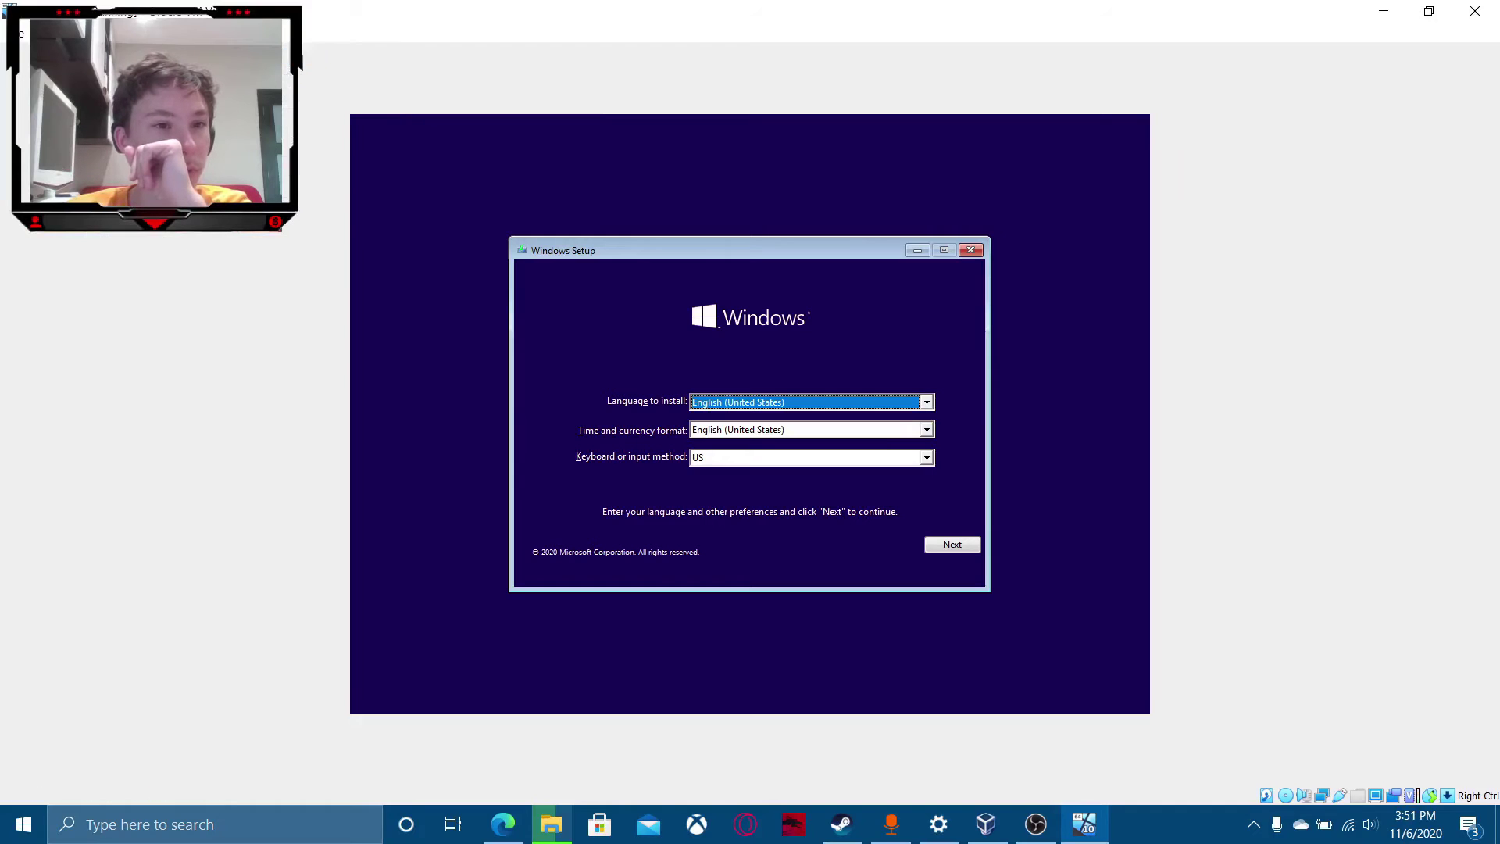
left_click(712, 489)
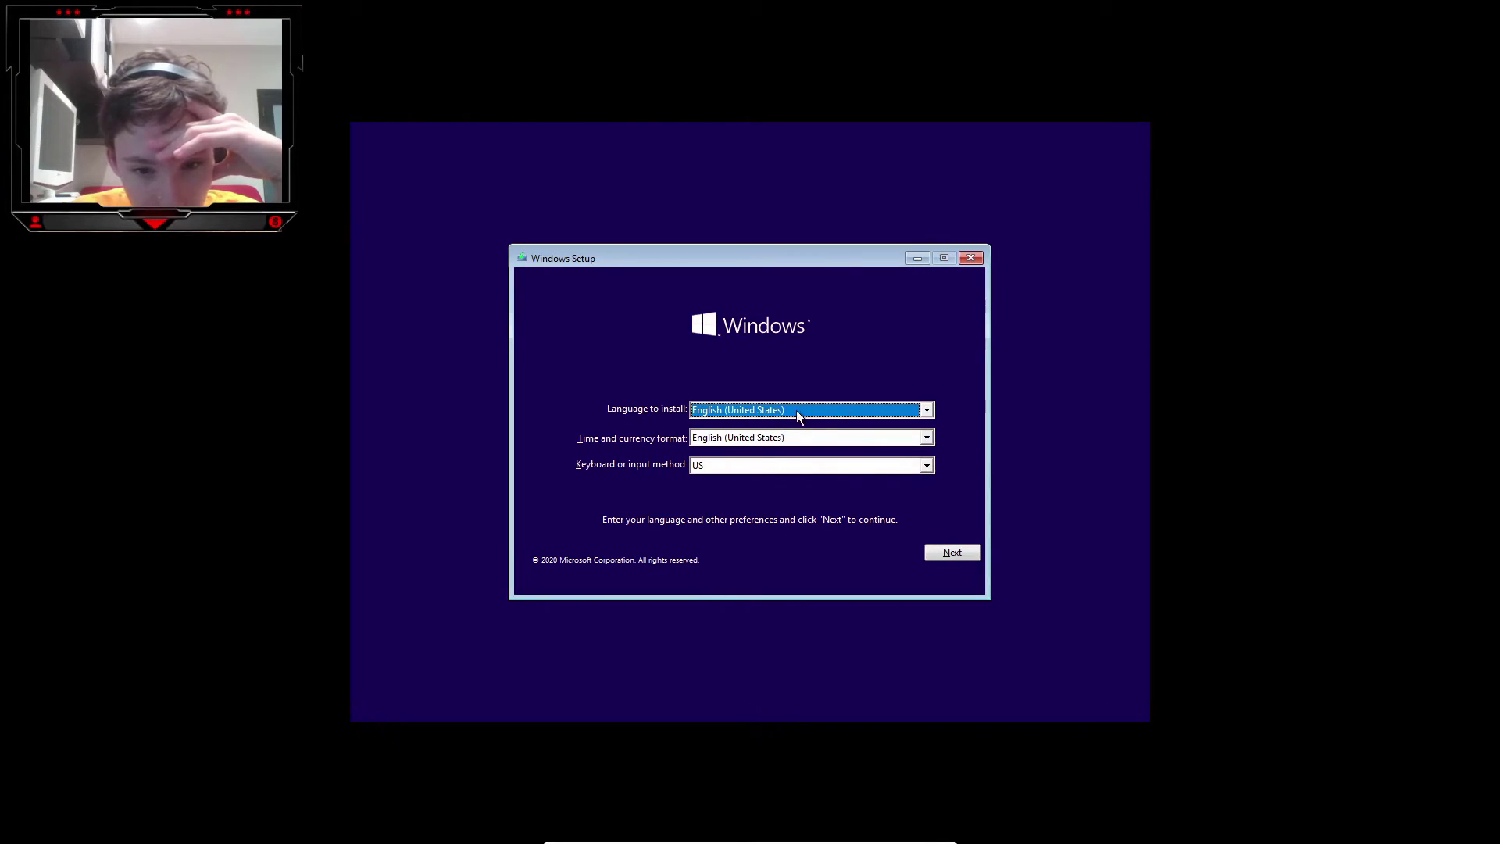
Keep English (United States) as the installation language and continue.
left_click(796, 410)
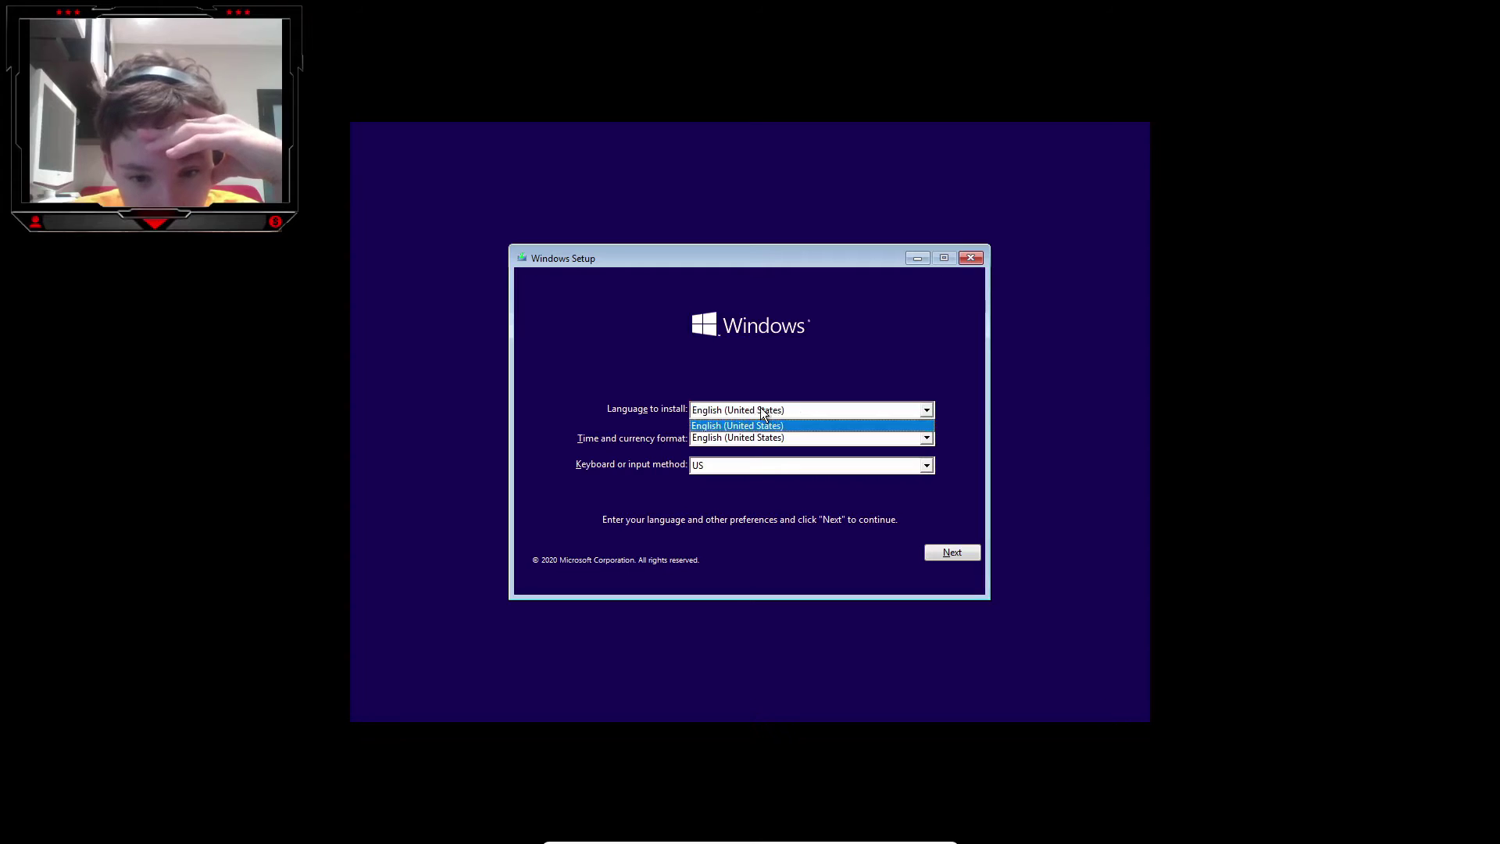
left_click(762, 406)
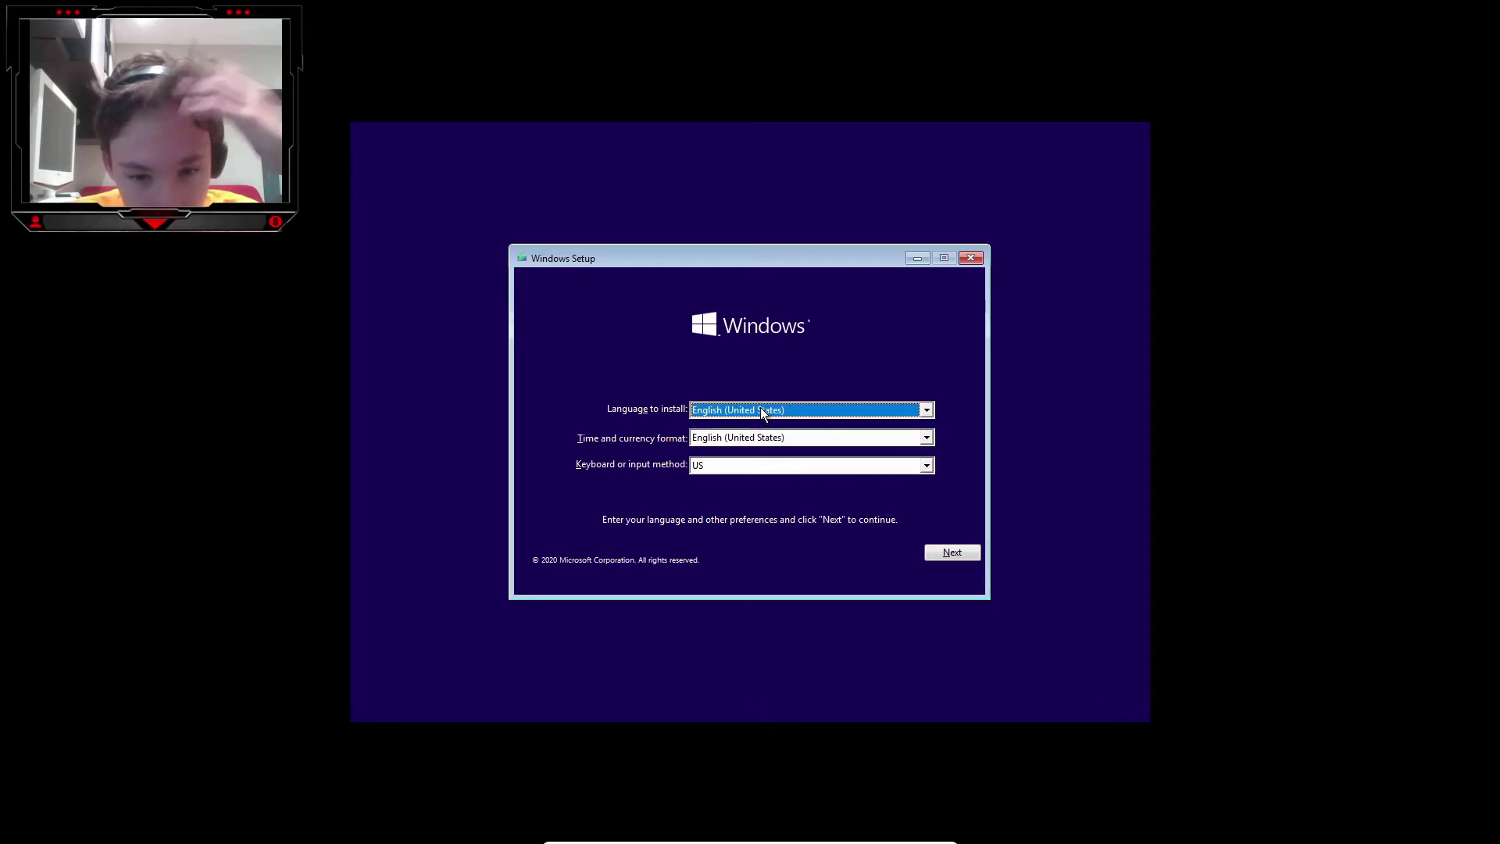
left_click(953, 552)
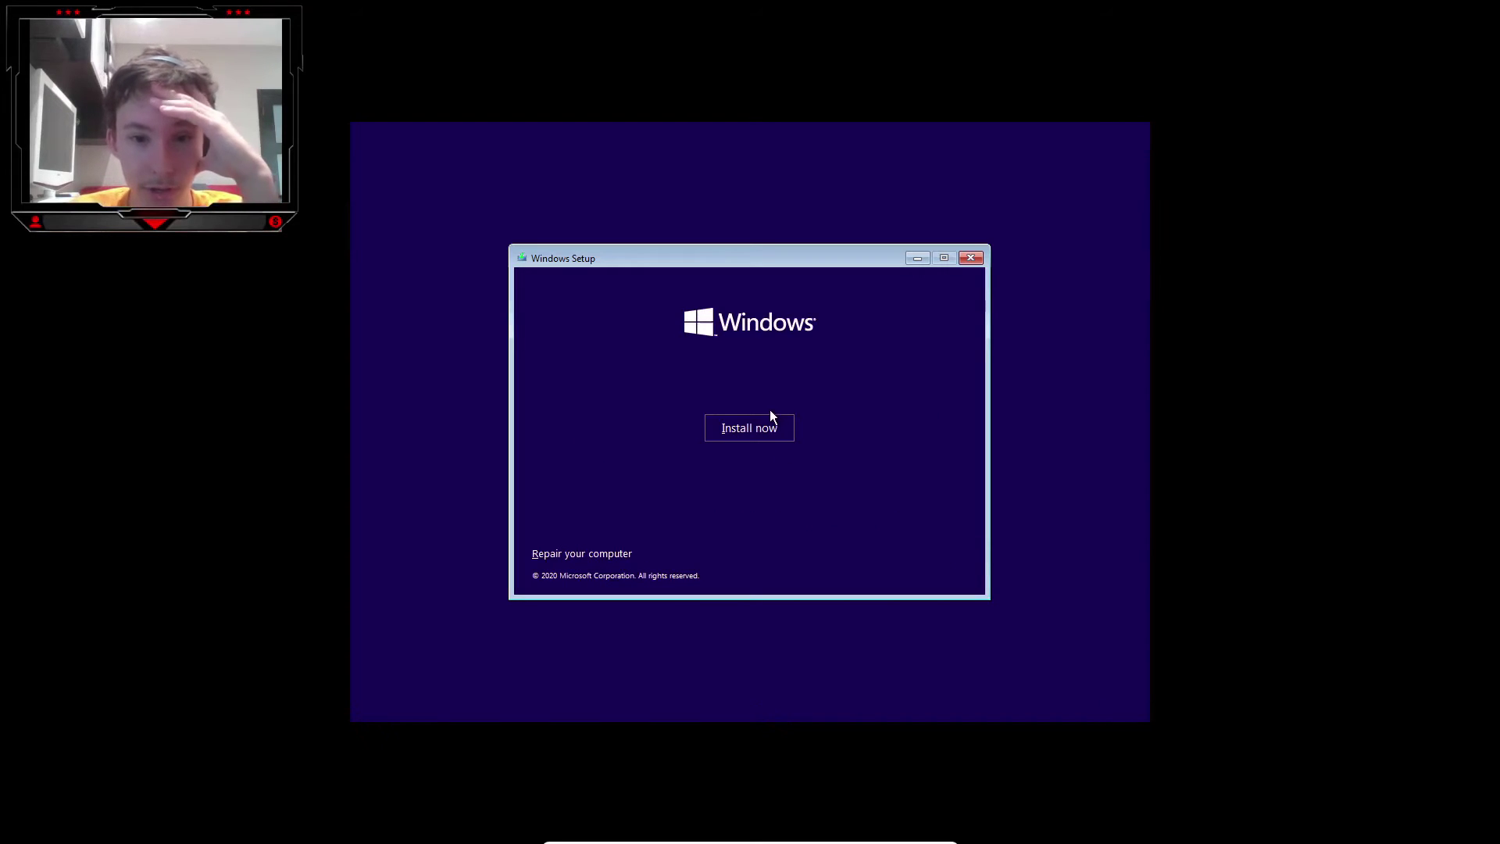
Start Install now with no product key, pick Windows 10 Pro N, and tick the license acceptance.
left_click(767, 435)
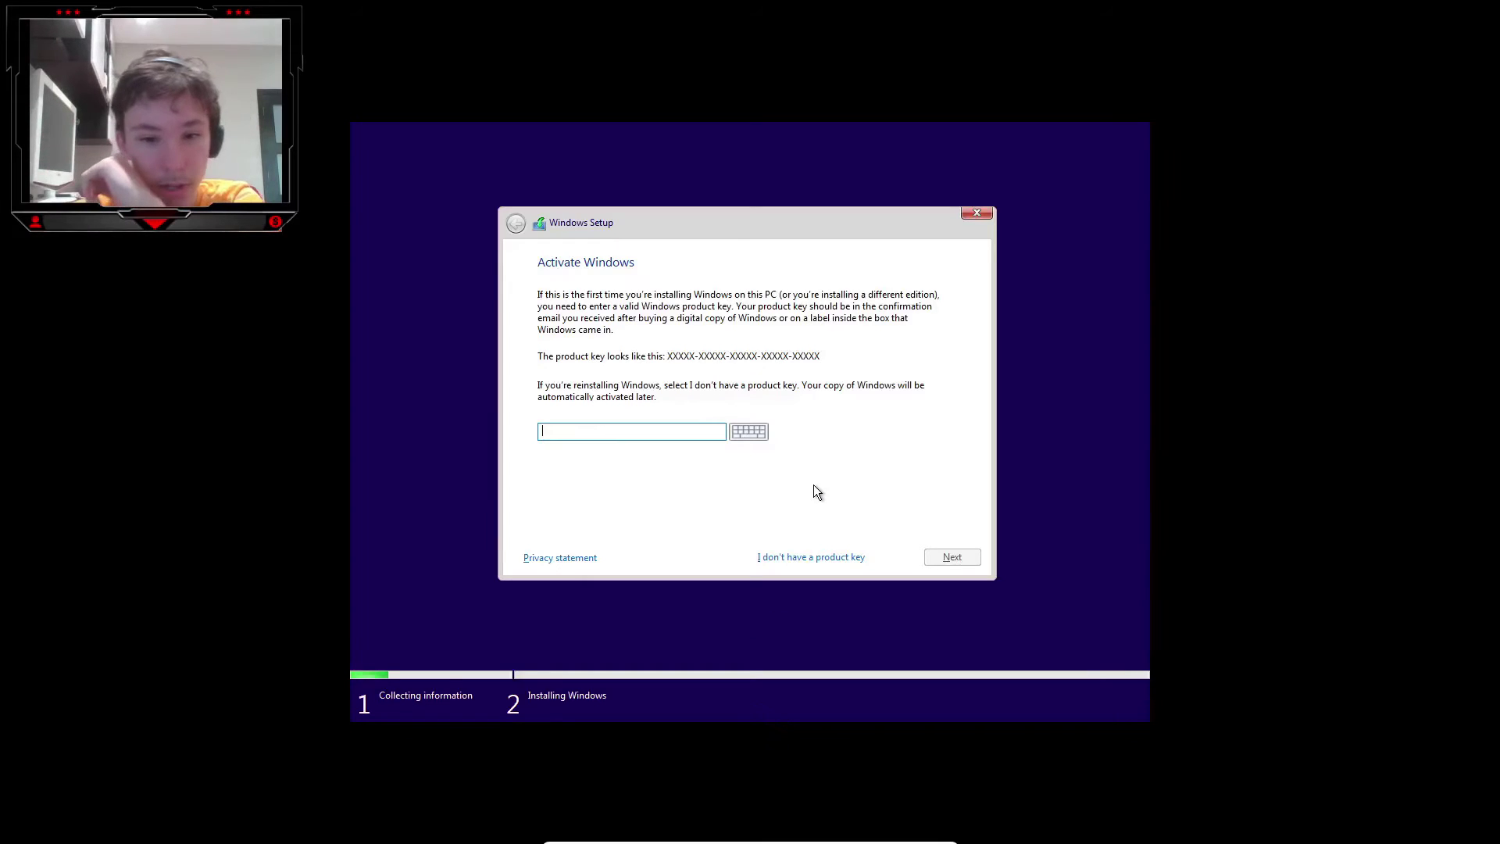
left_click(838, 560)
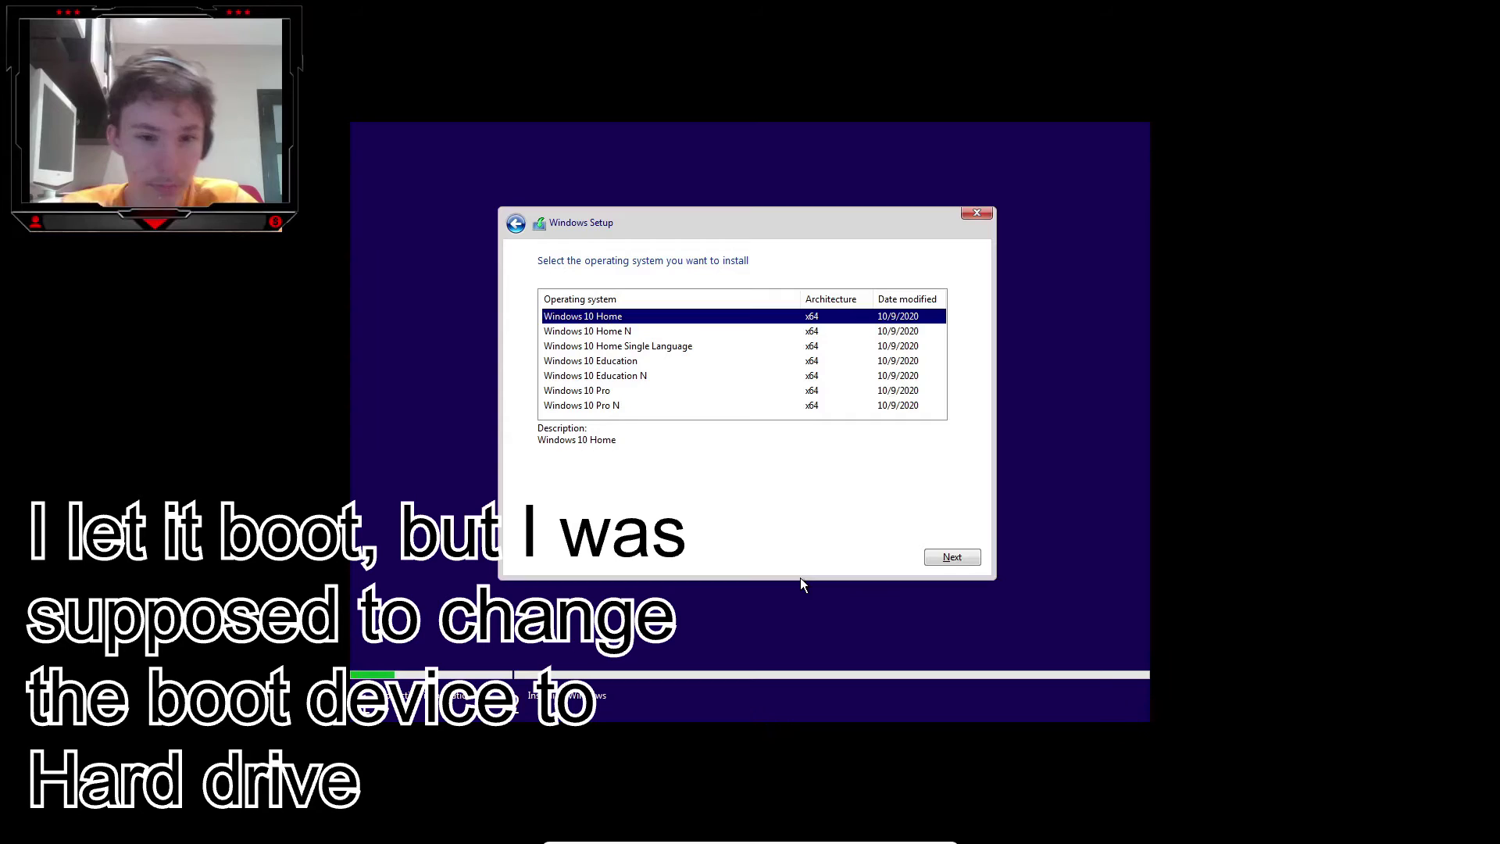
left_click(610, 406)
left_click(954, 557)
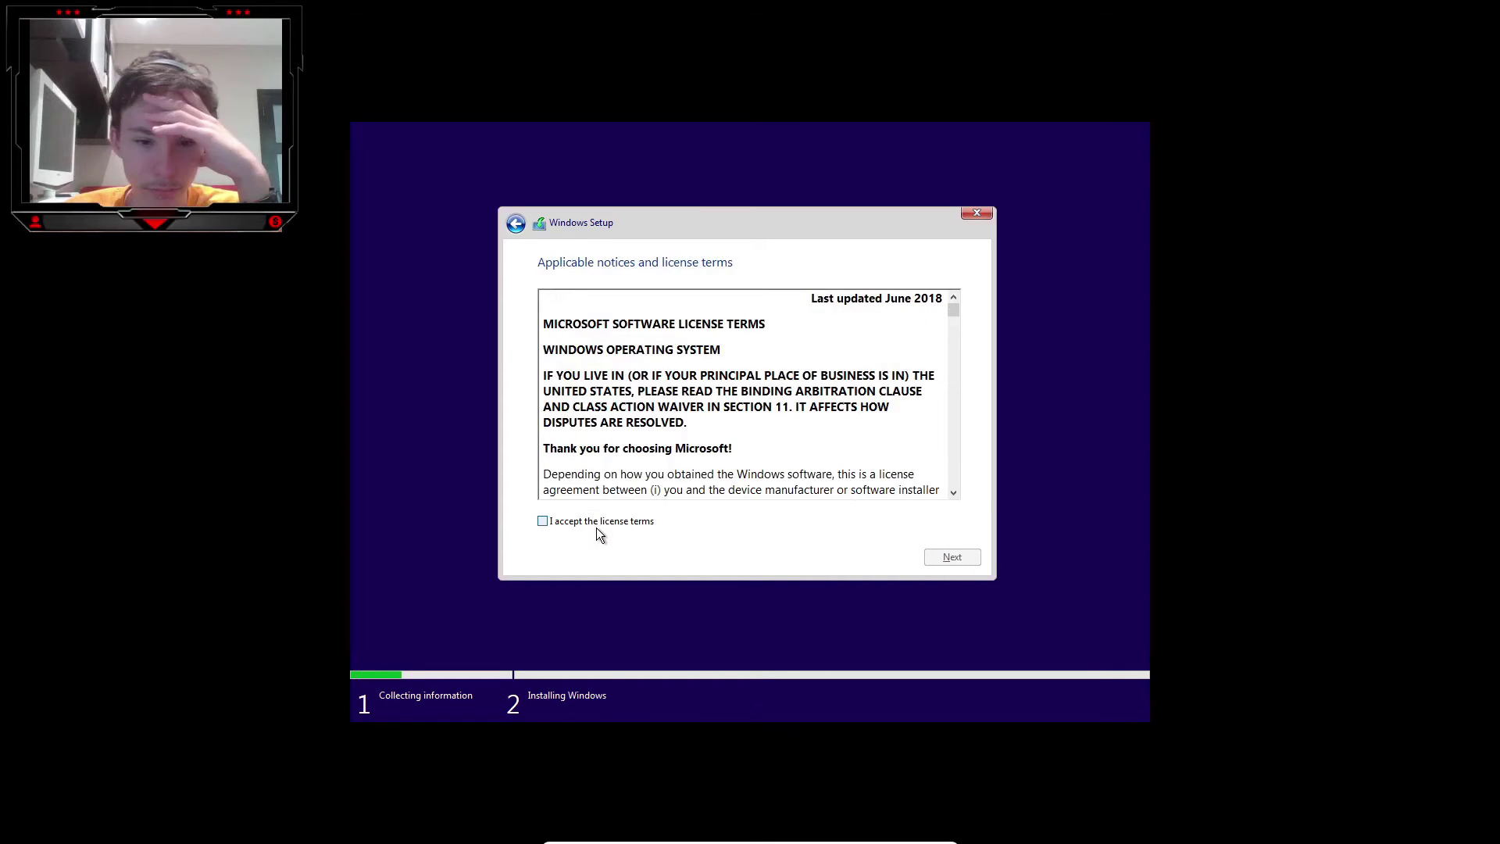
left_click(597, 525)
Continue past the license terms and choose a Custom installation.
left_click(977, 558)
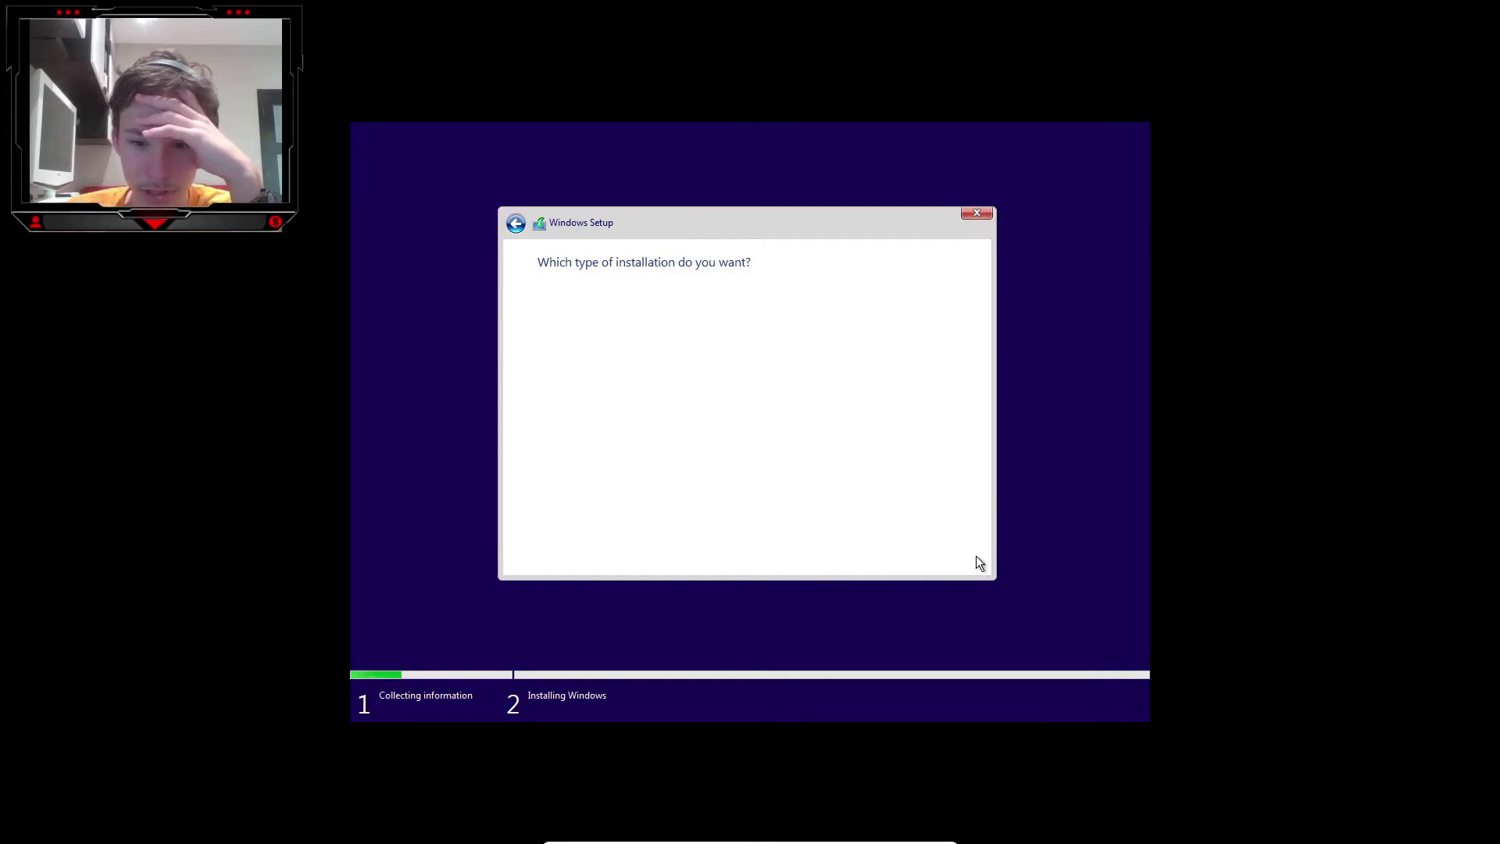
left_click(650, 385)
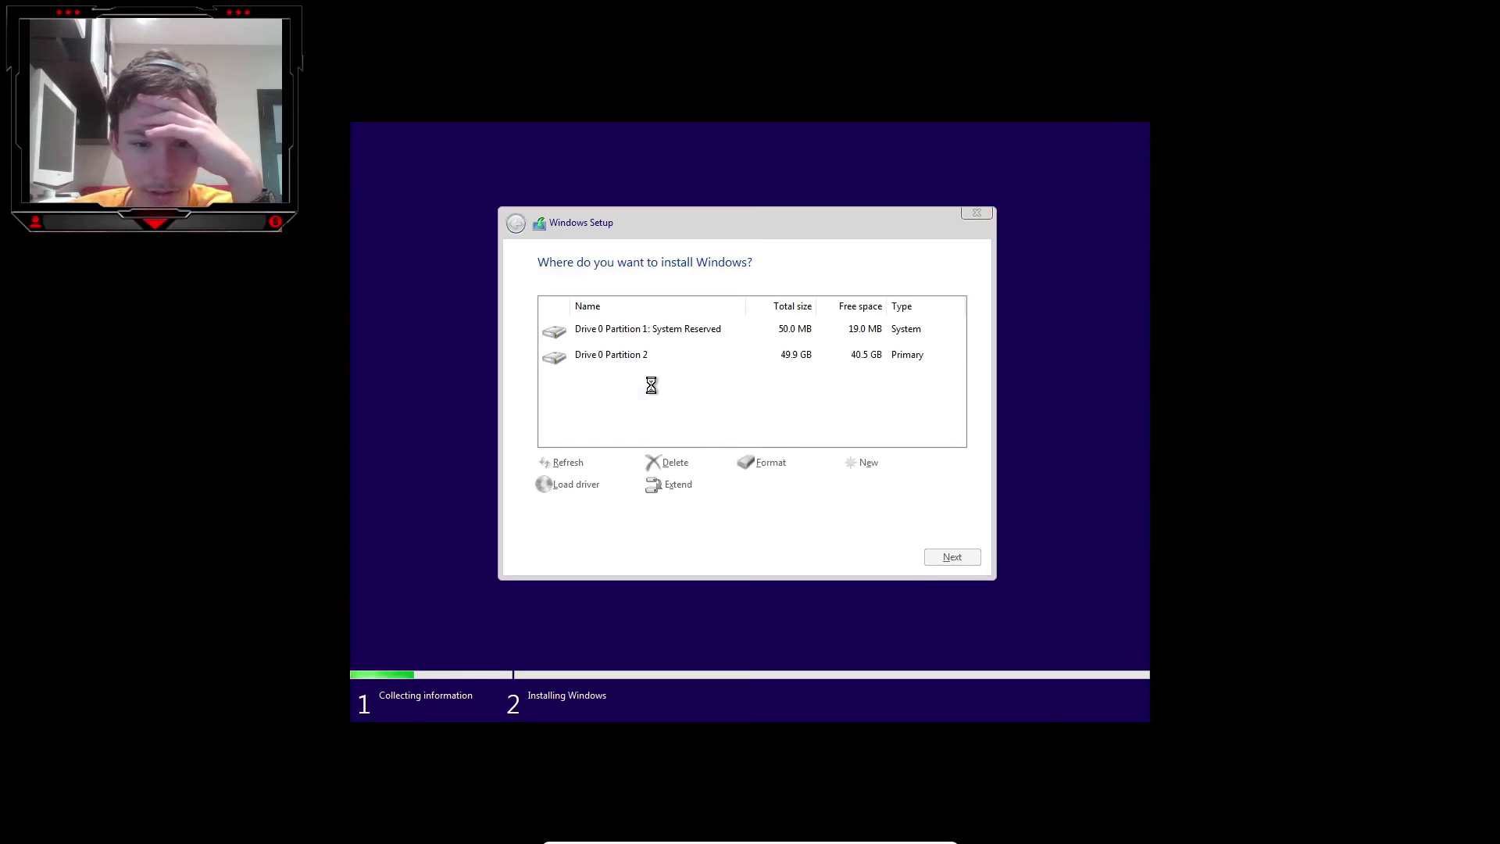
left_click(661, 361)
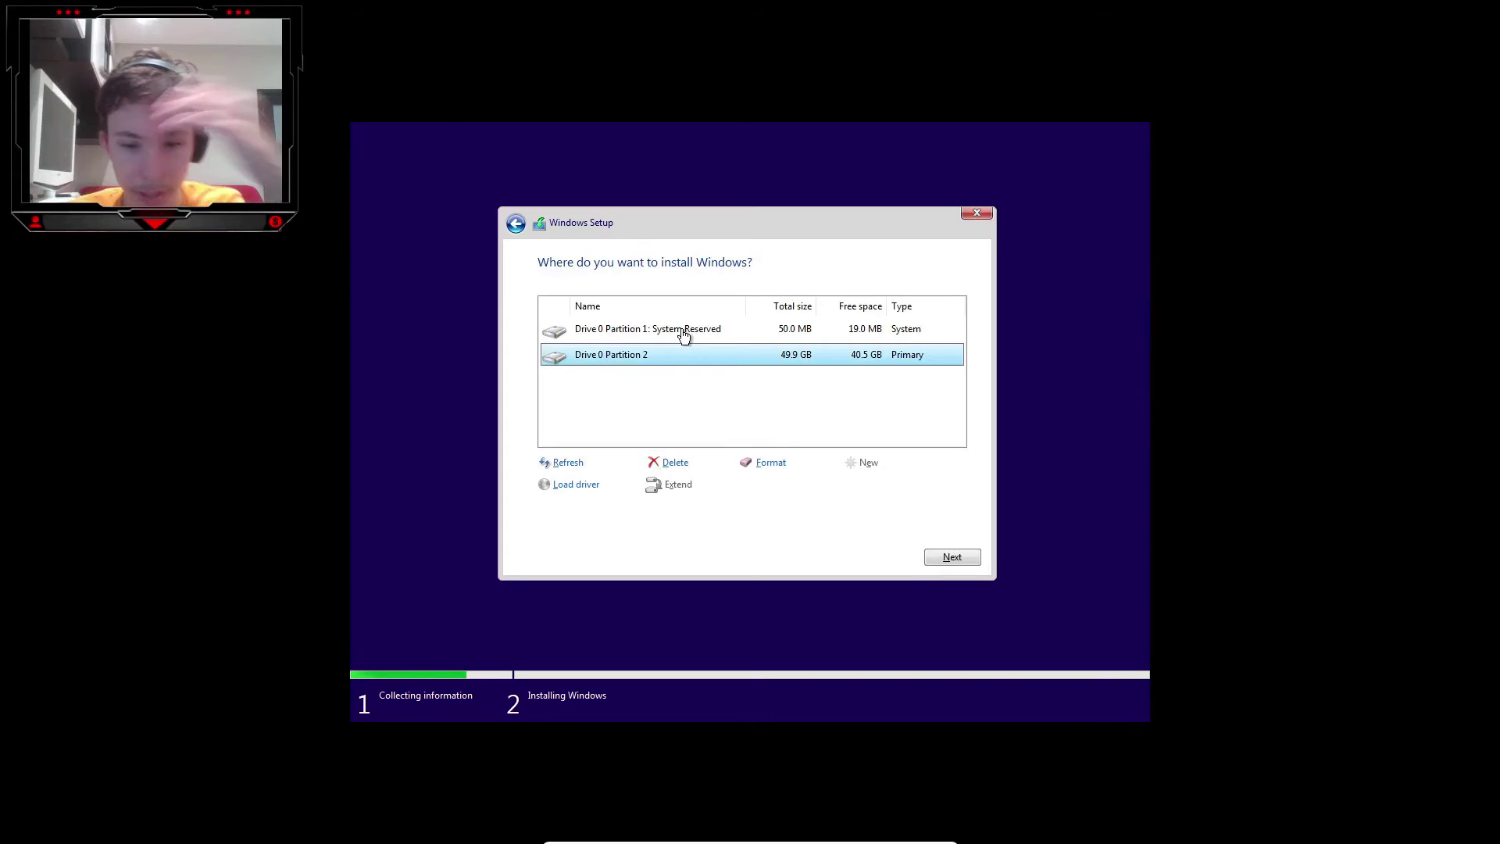
Quit Windows Setup with Esc and confirm cancelling the installation.
key("Escape")
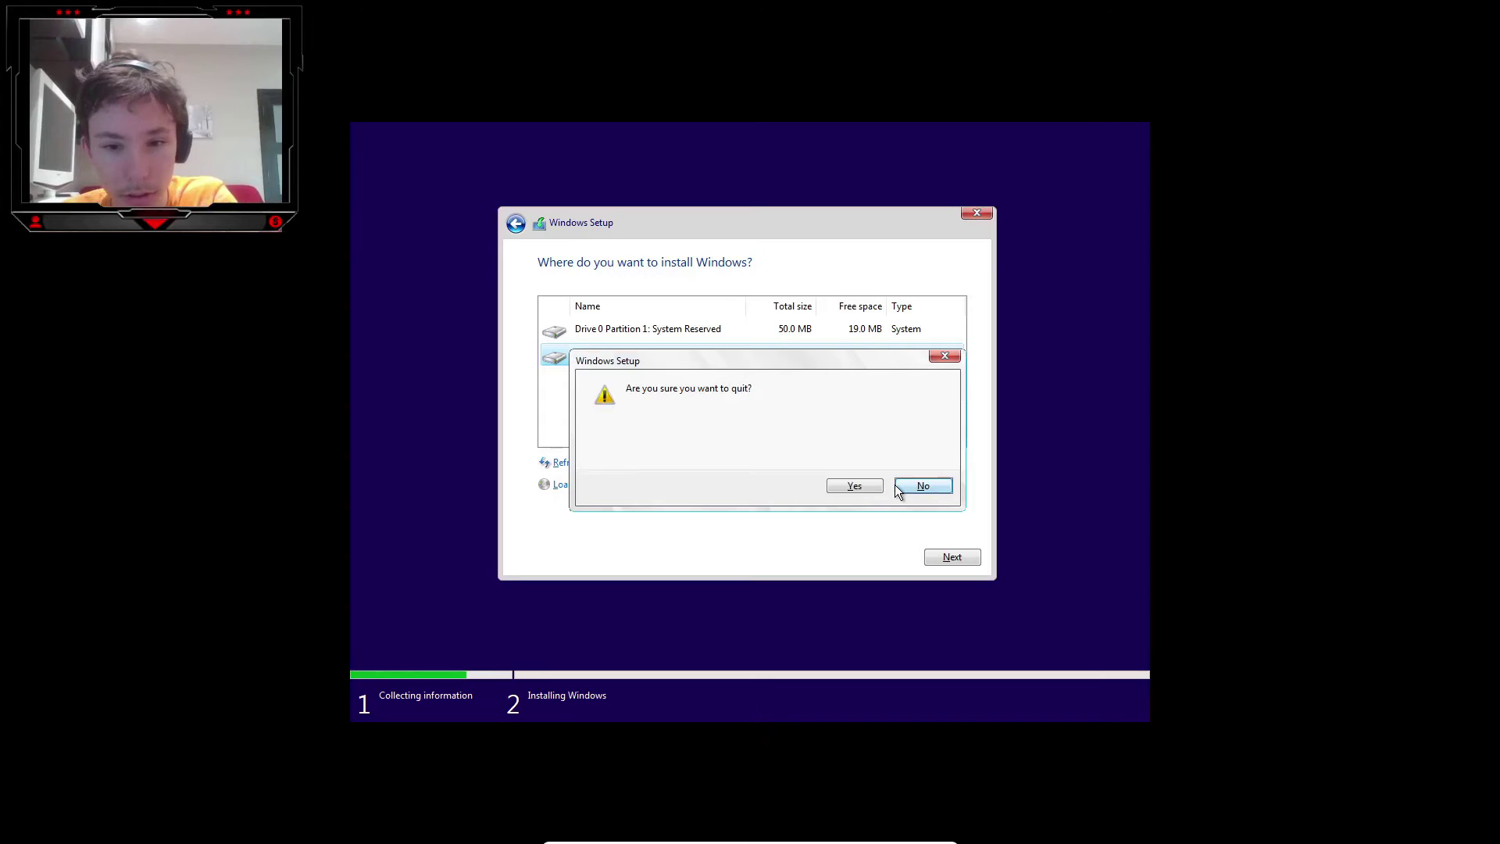
key("y")
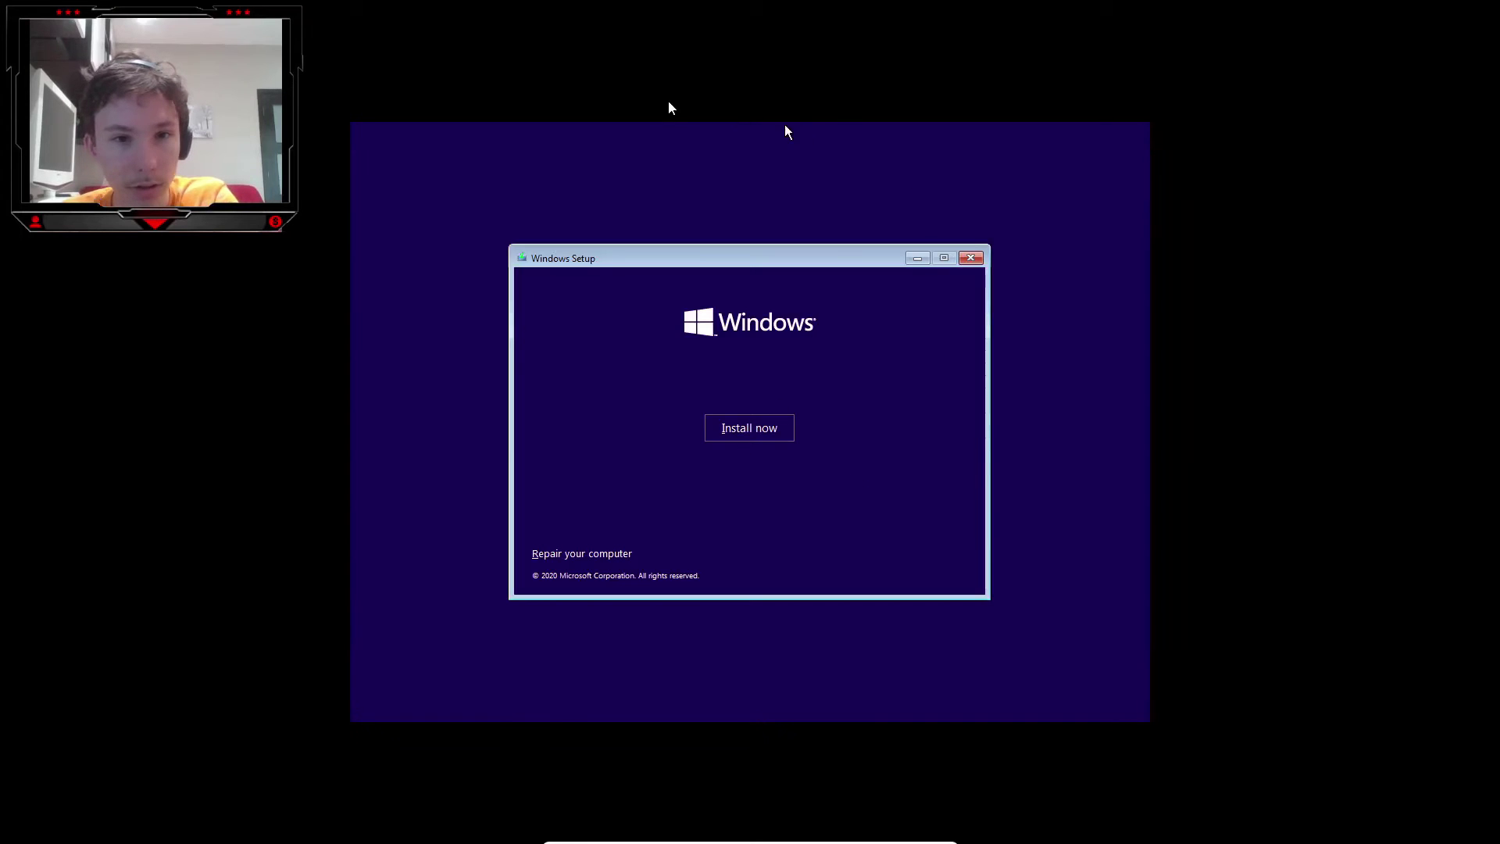
key("Escape")
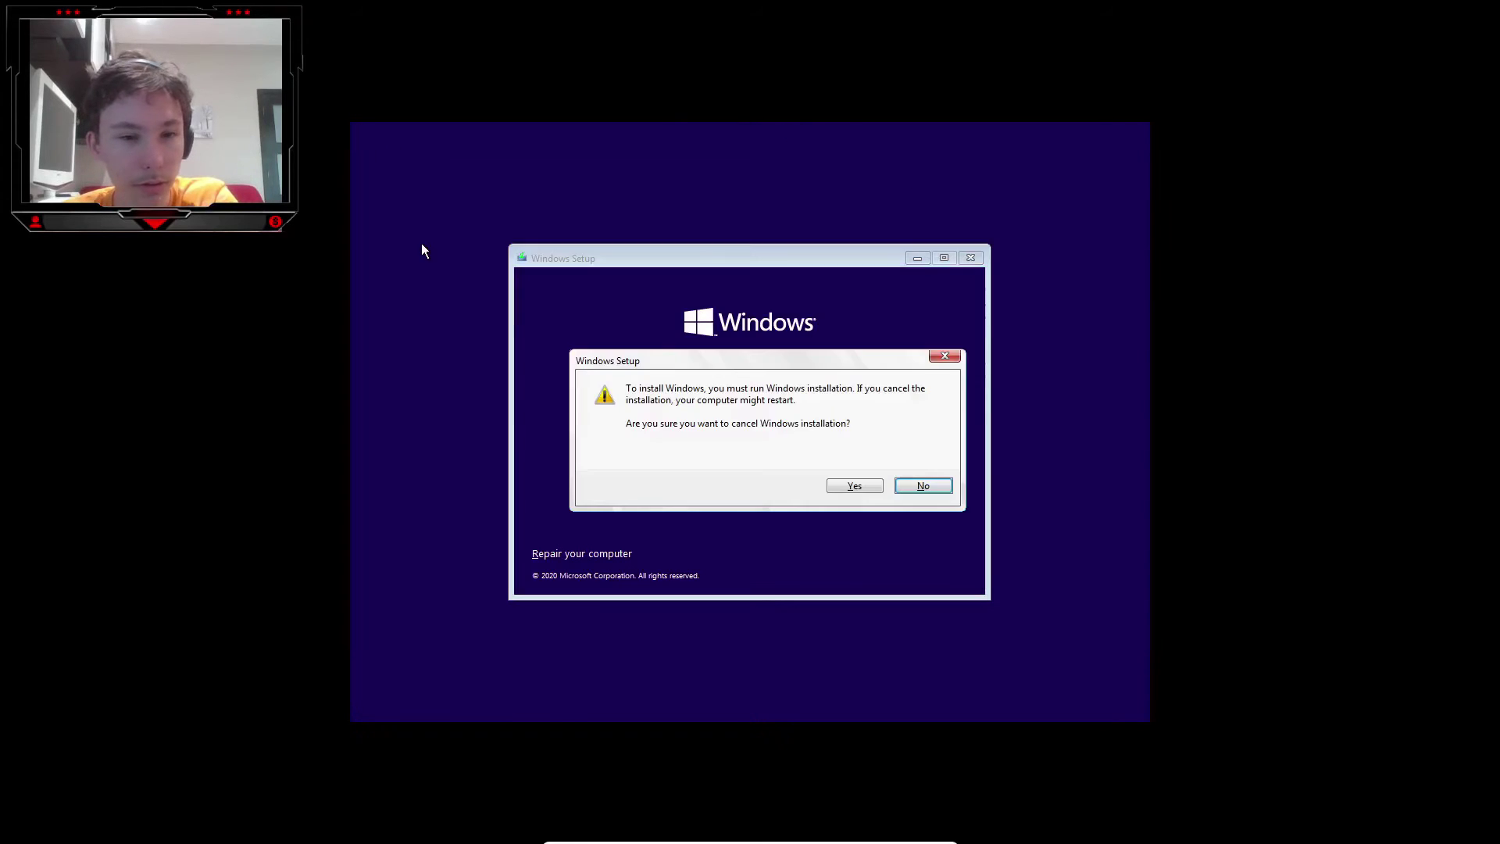
left_click(852, 486)
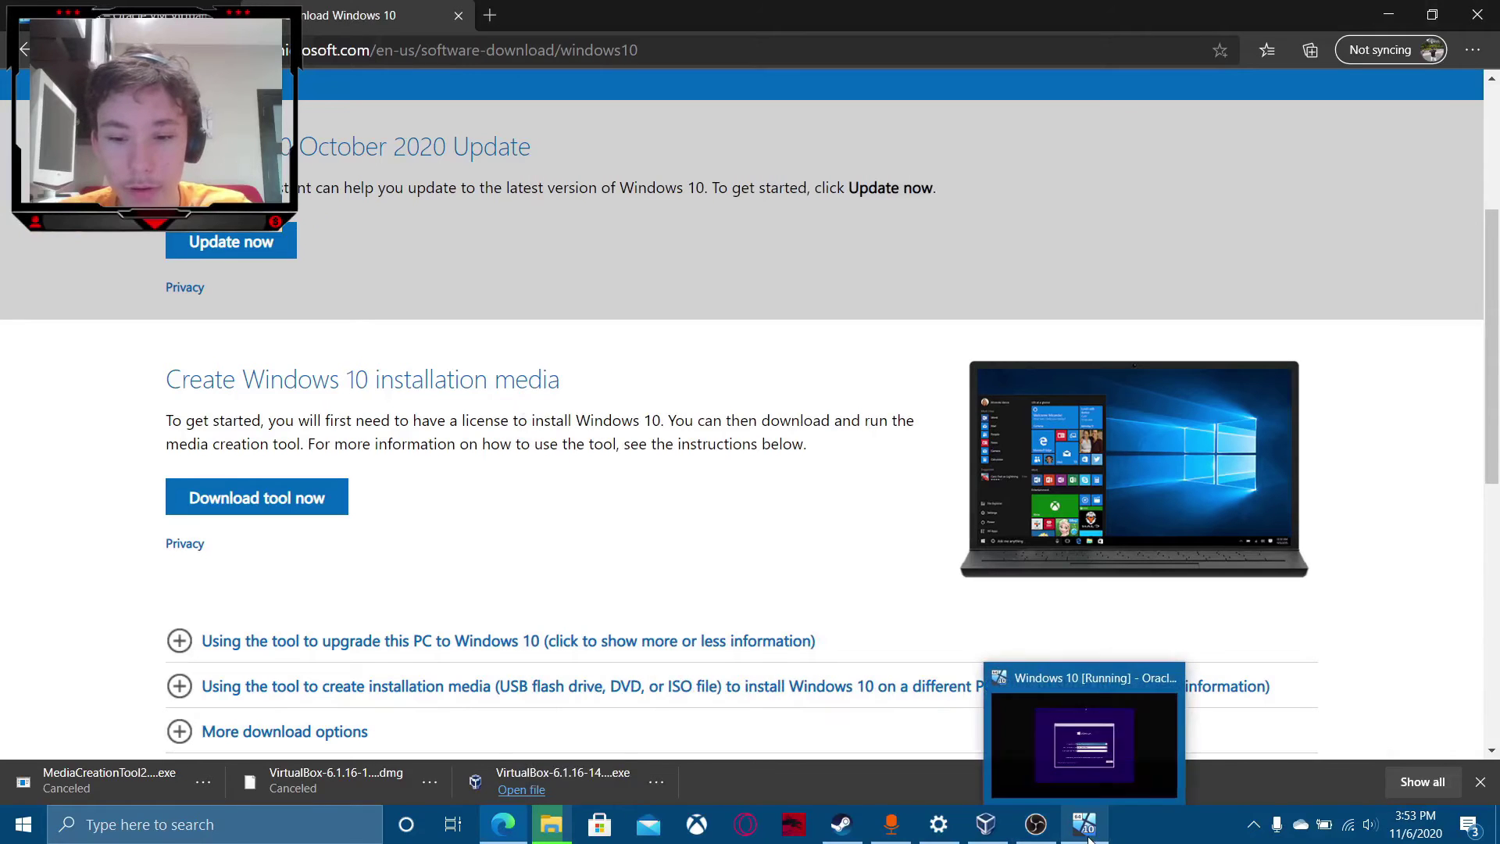
Bring the Windows 10 VM forward, exit full-screen with Host+F, and request a reset with Host+R.
left_click(1085, 823)
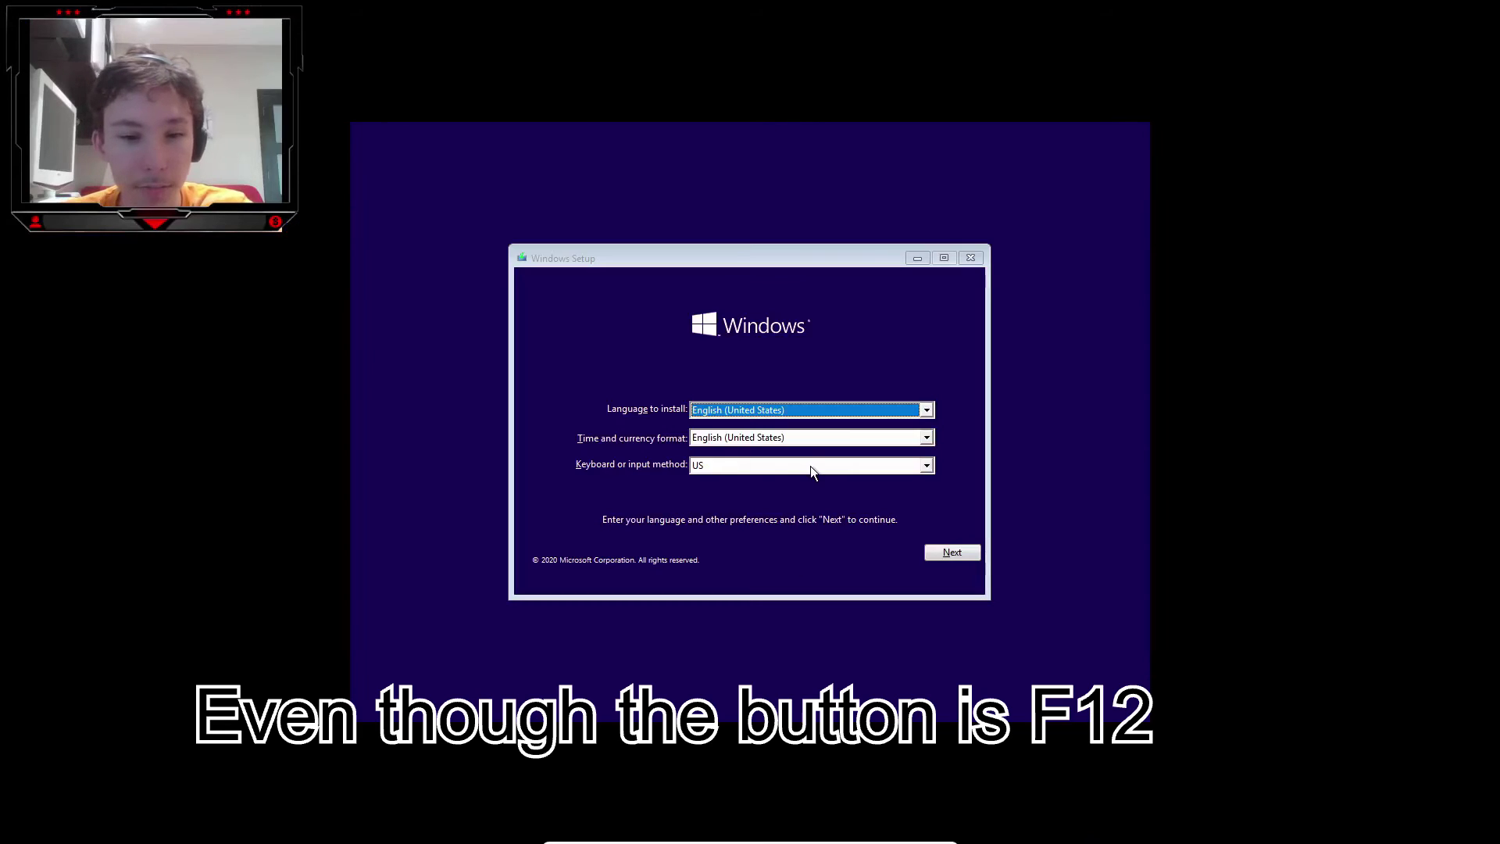
key("alt+Tab")
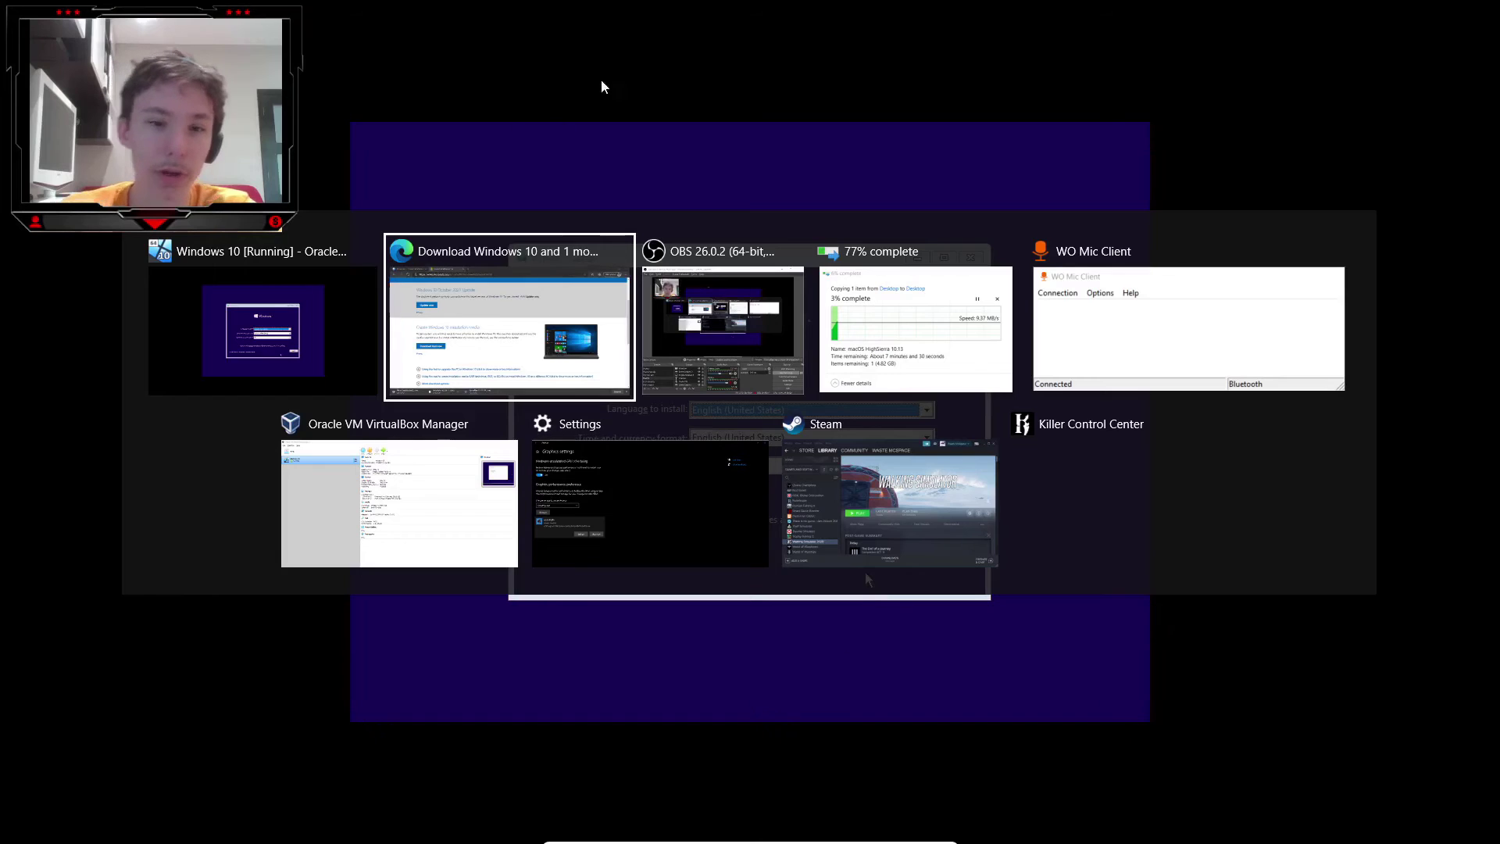
left_click(406, 517)
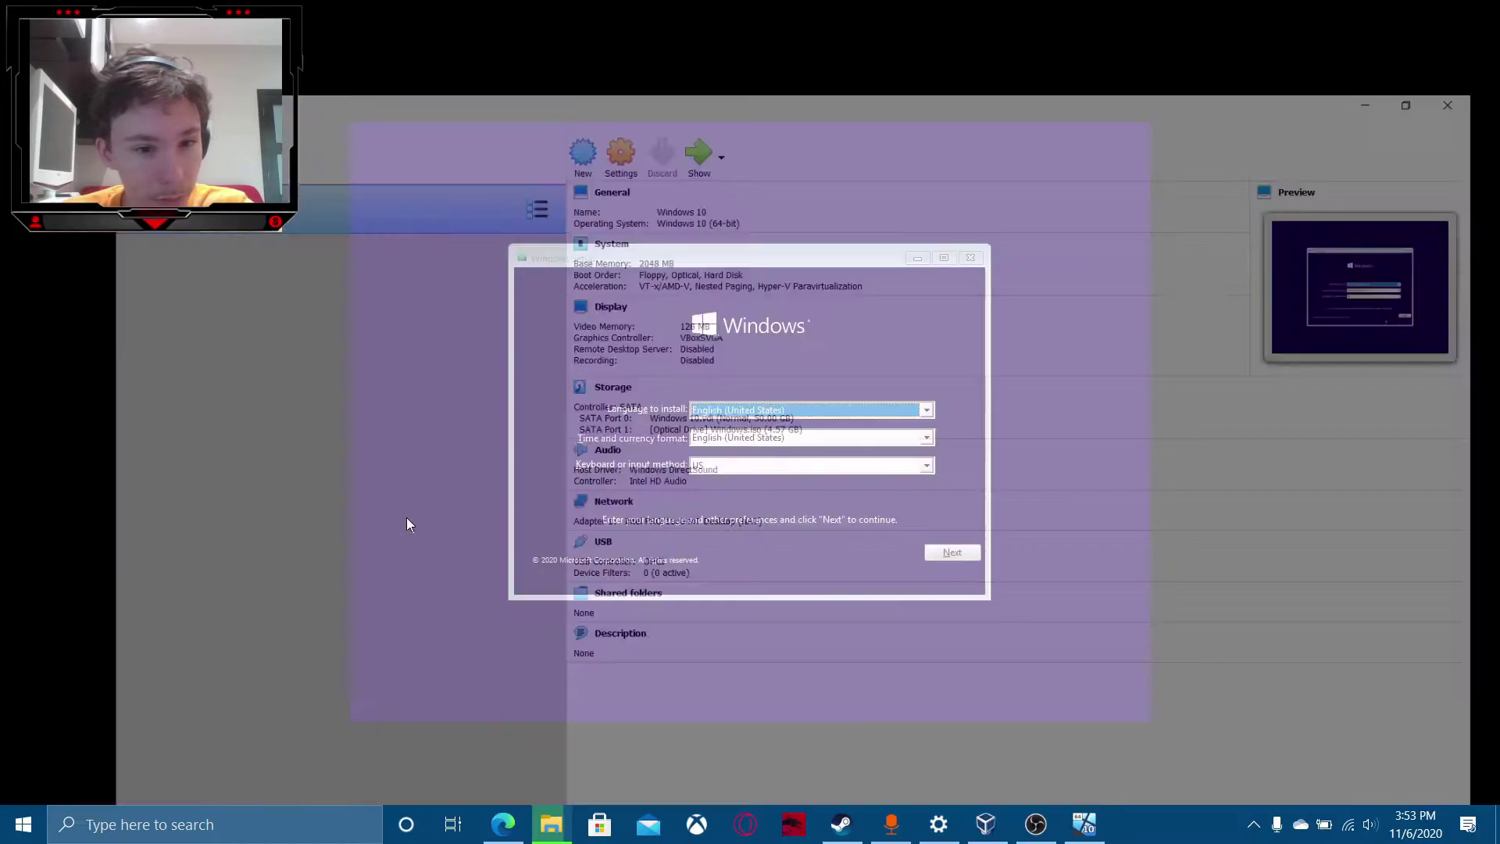
left_click(1085, 827)
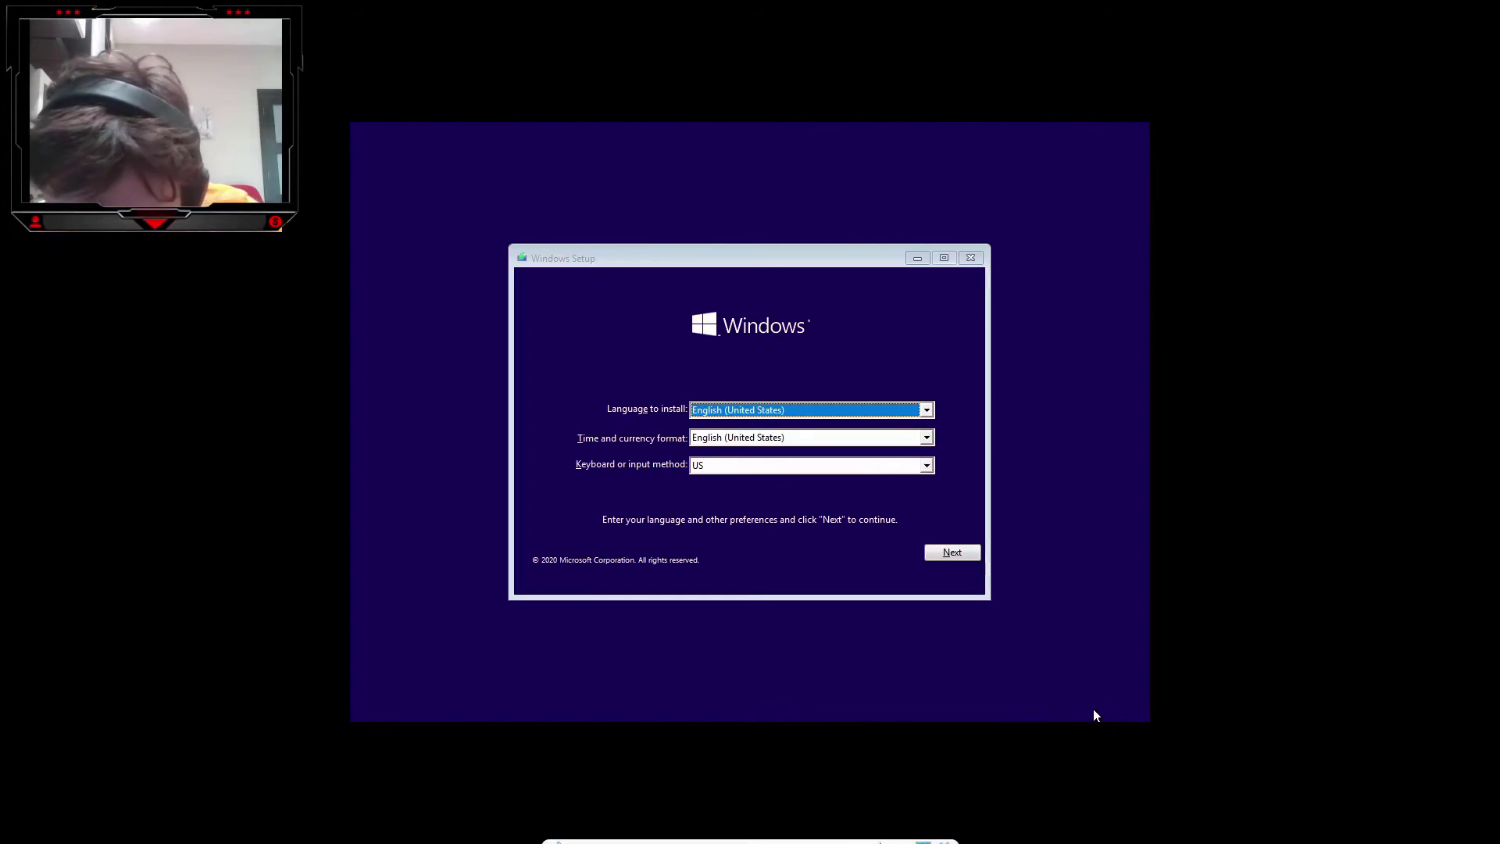
key("Control_R+f")
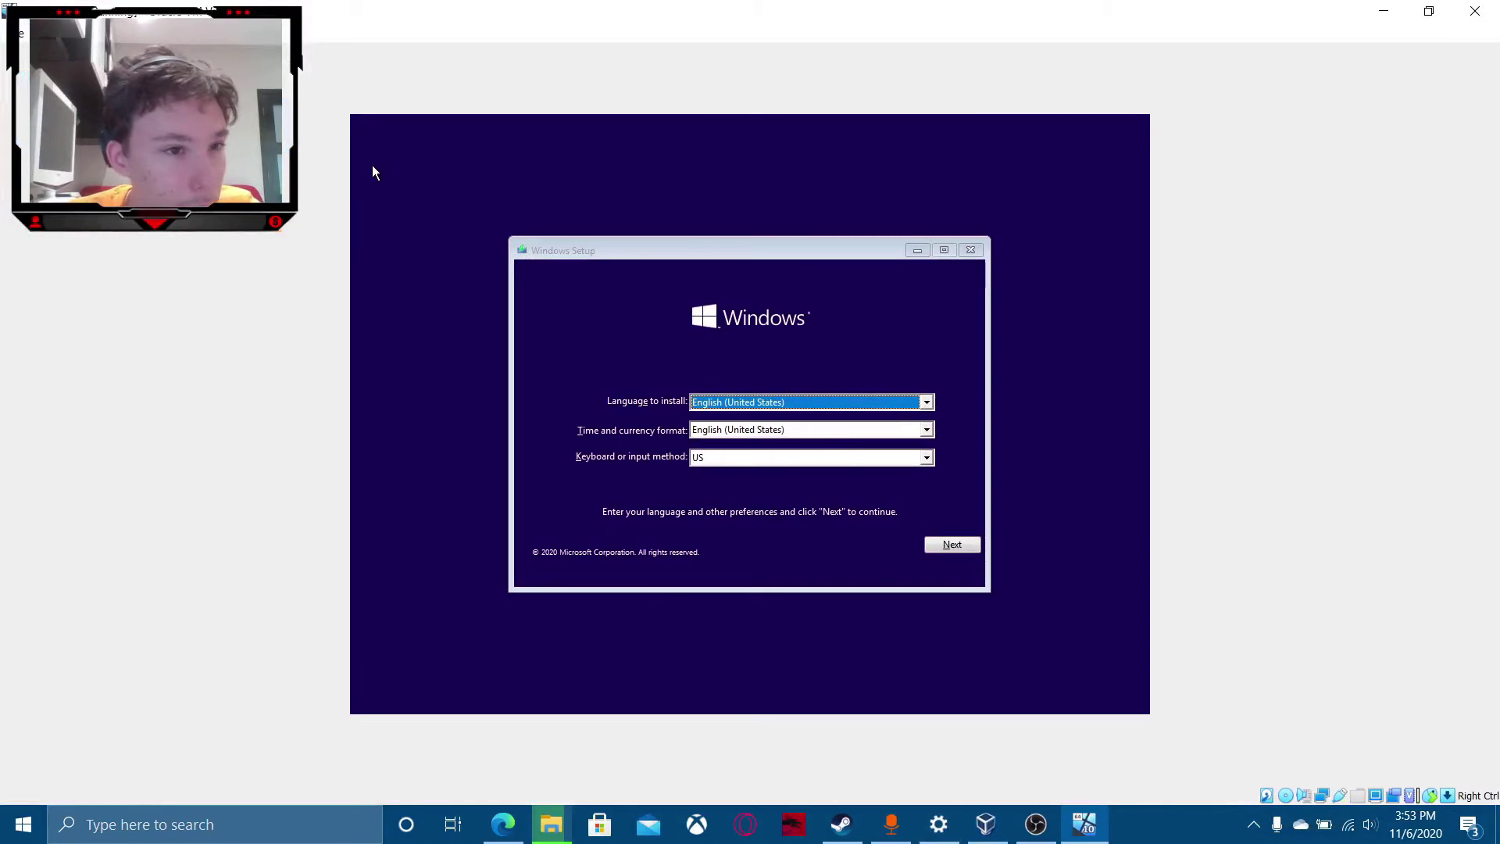
key("Control_R+r")
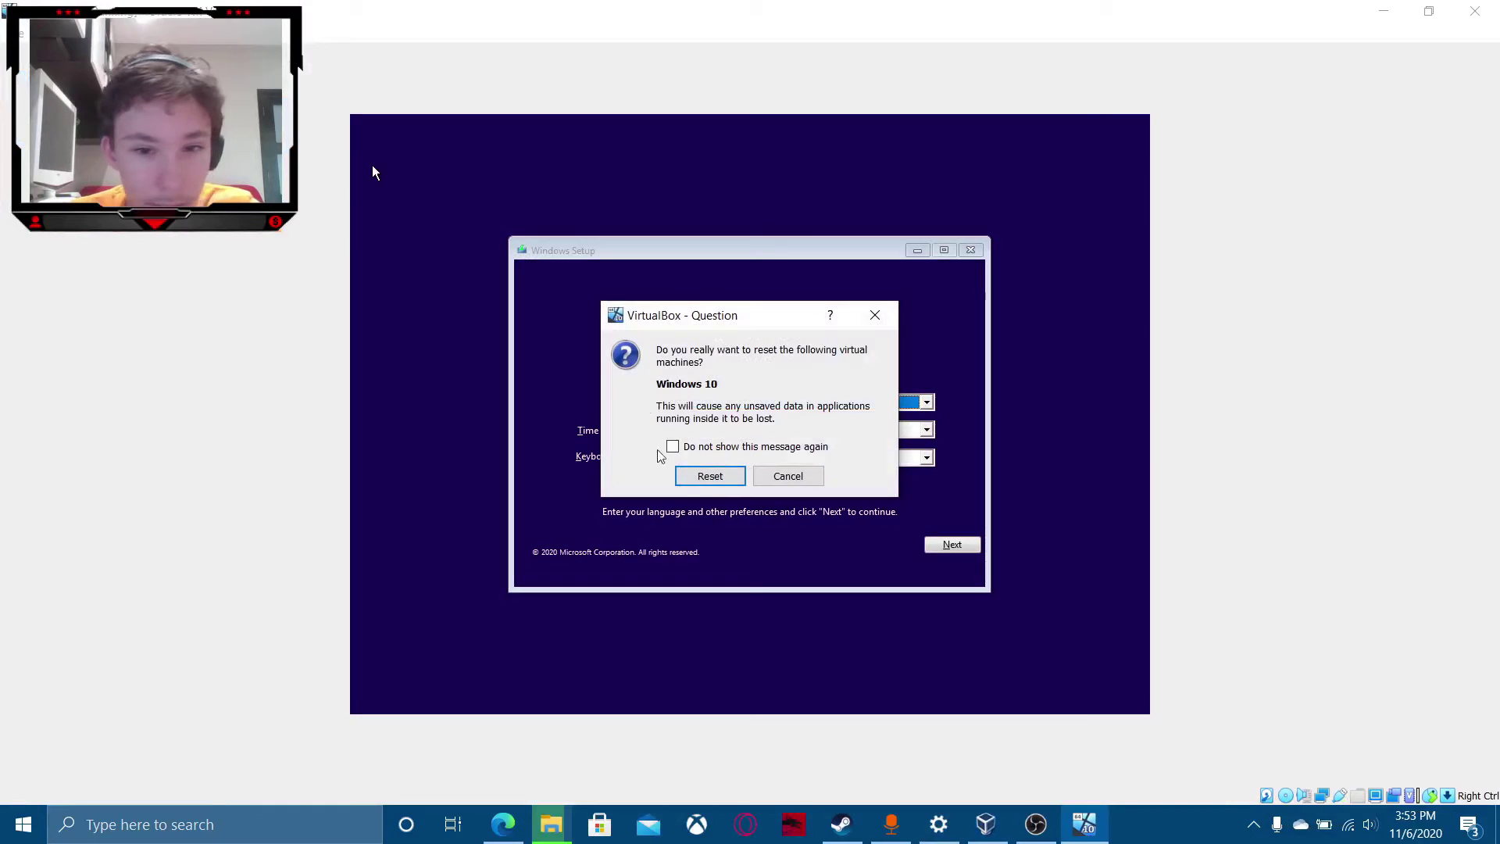
Reset the Windows 10 VM and choose Hard disk (1) from the F12 boot menu.
left_click(730, 478)
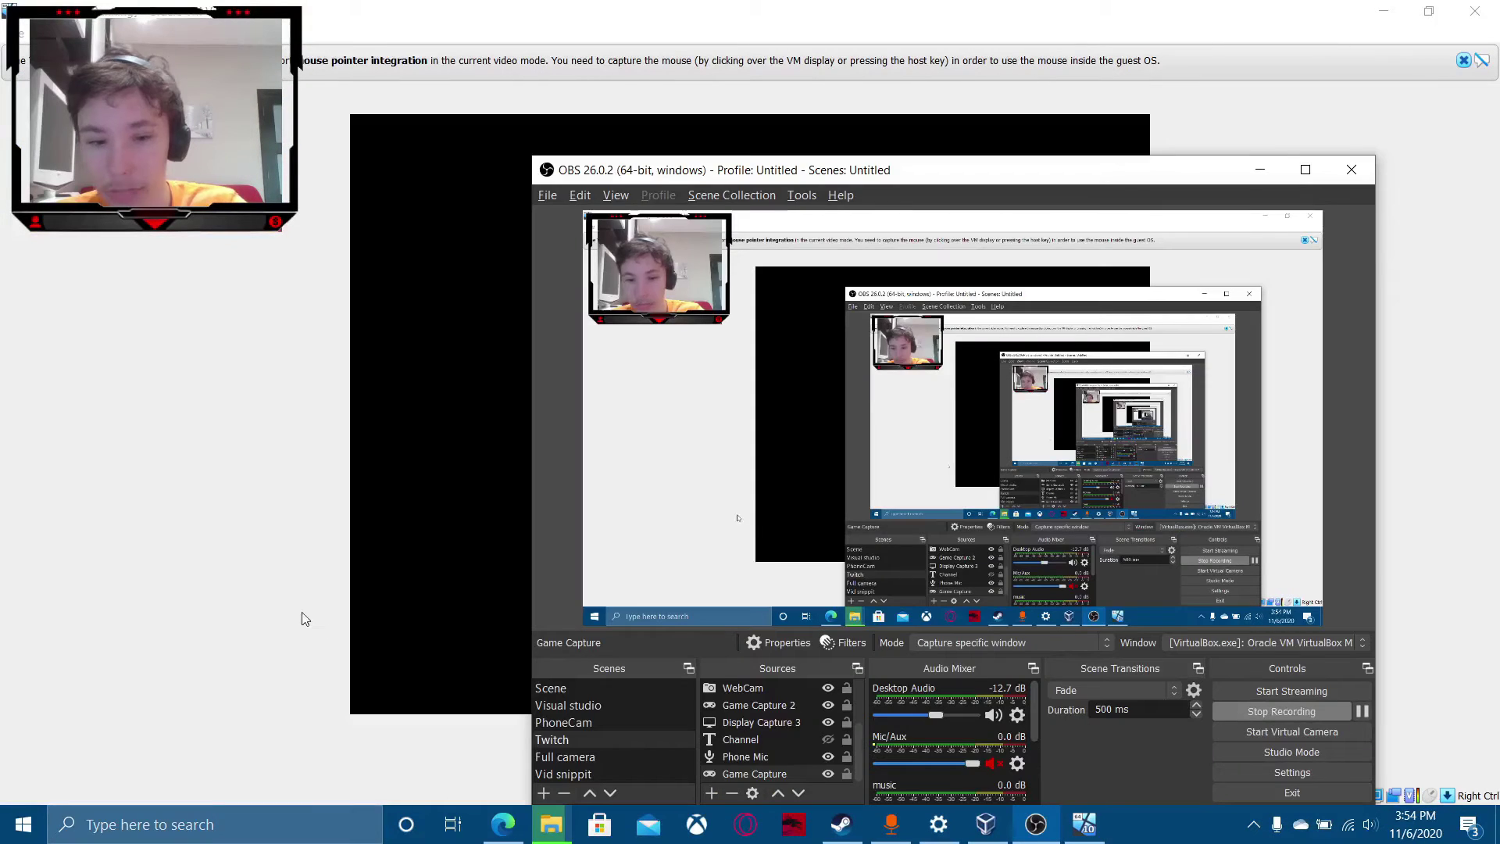
left_click(305, 619)
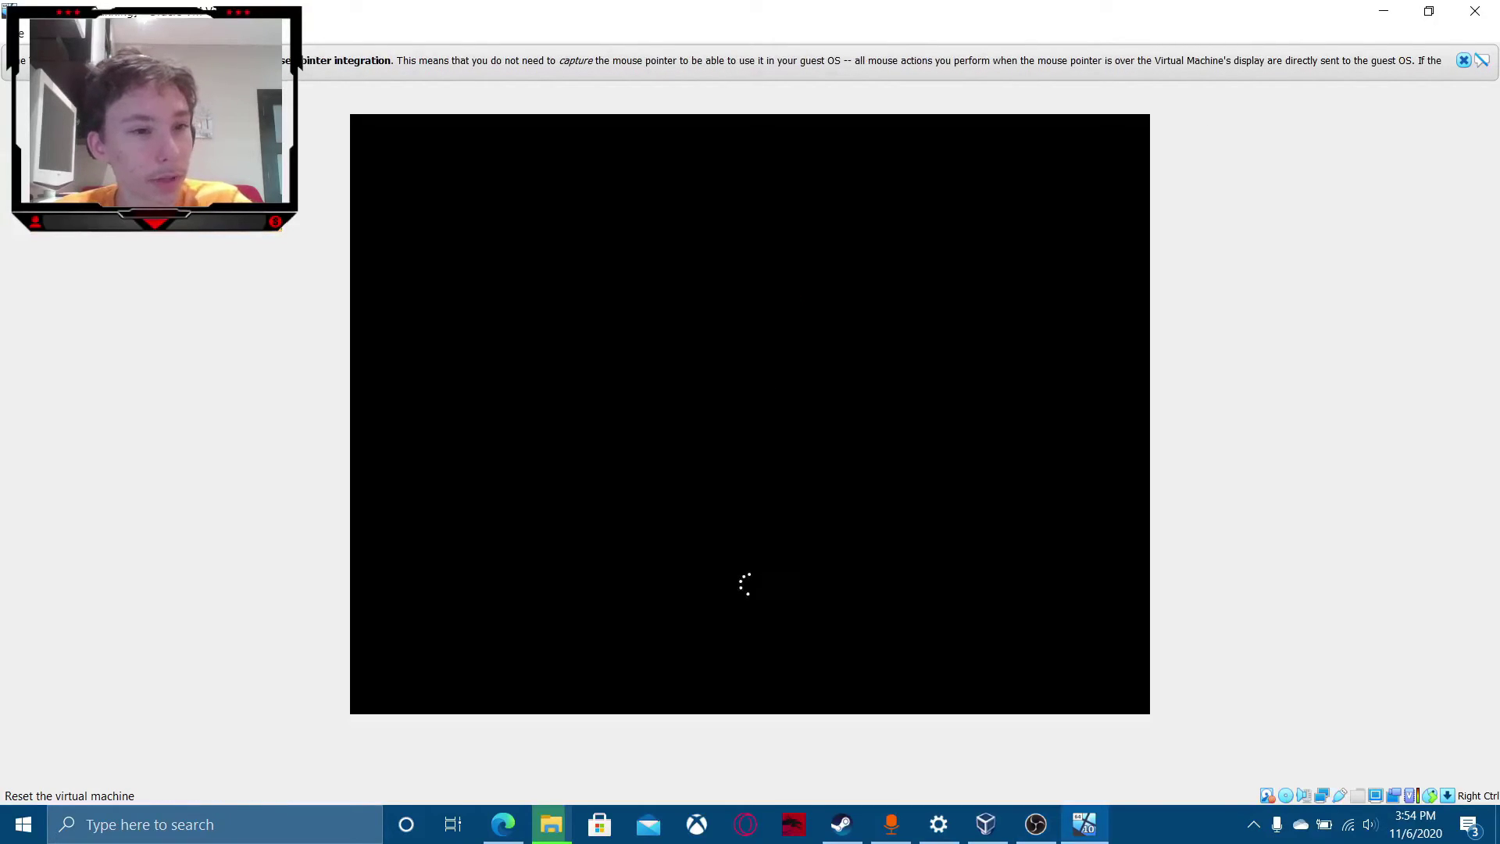
left_click(83, 142)
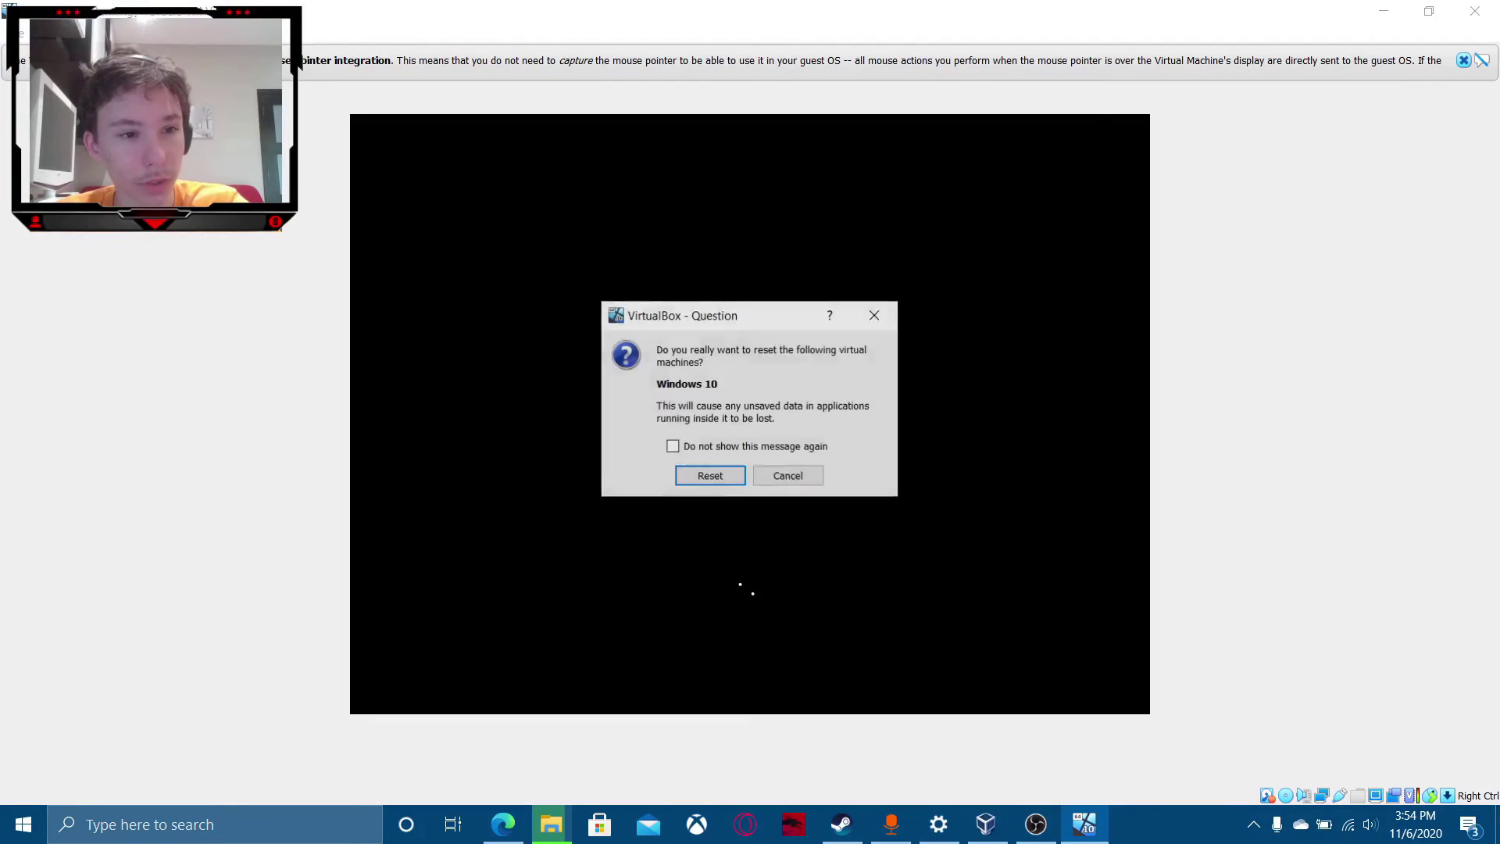
left_click(733, 477)
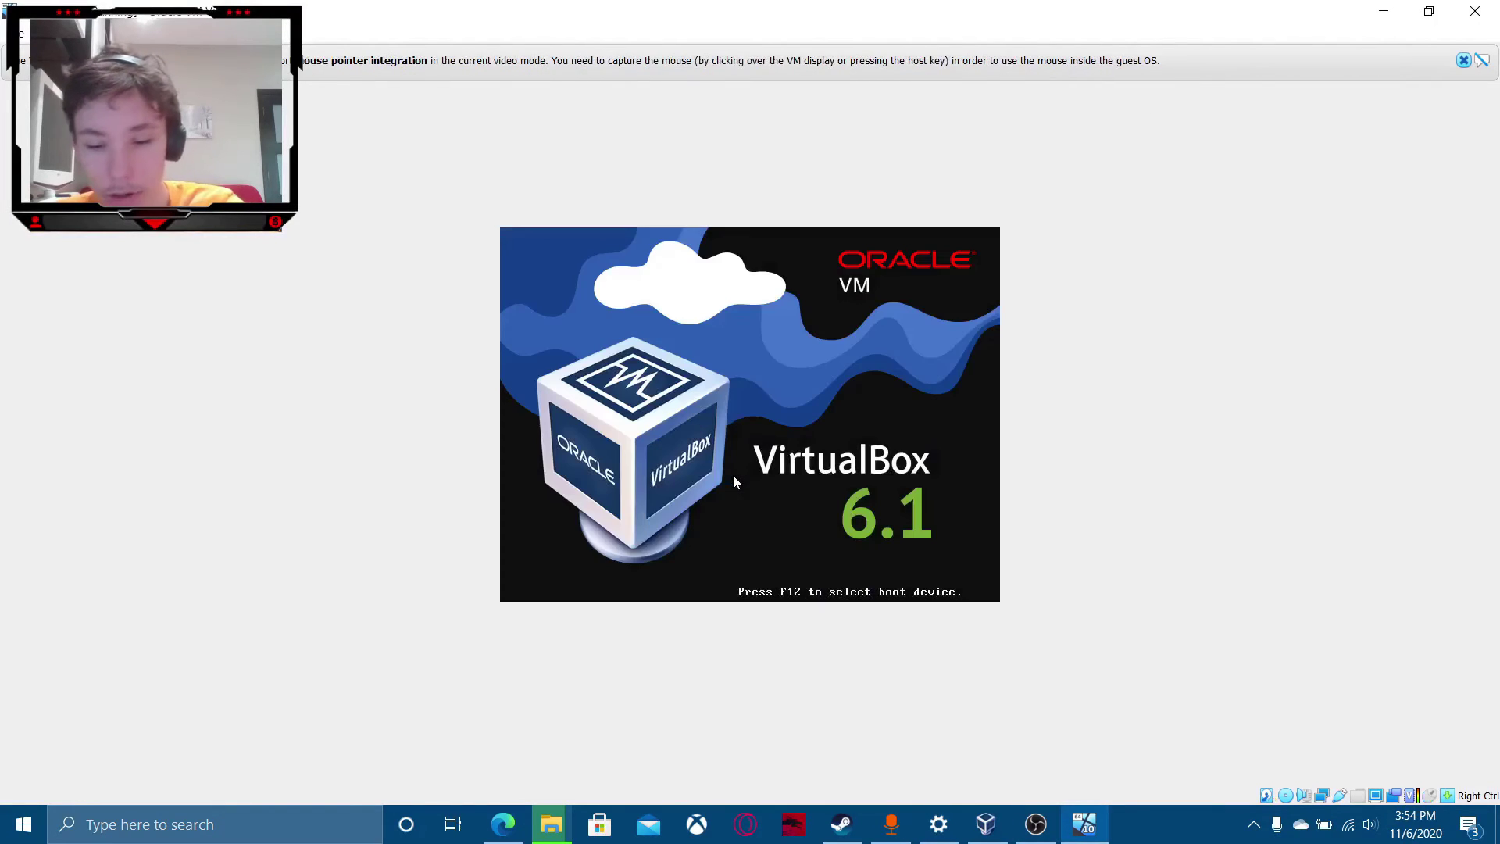
key("F12")
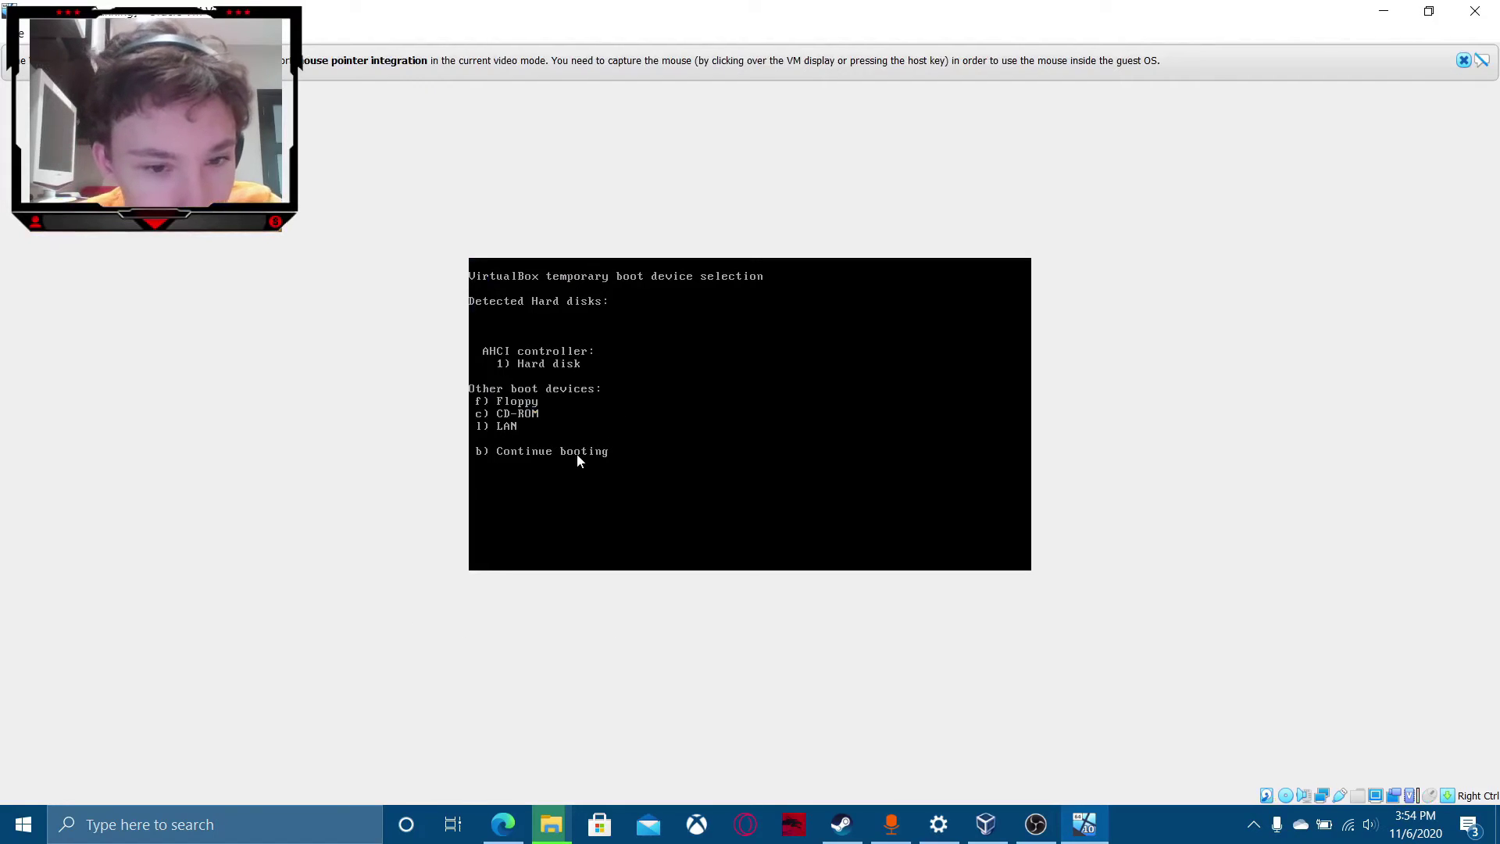
key("1")
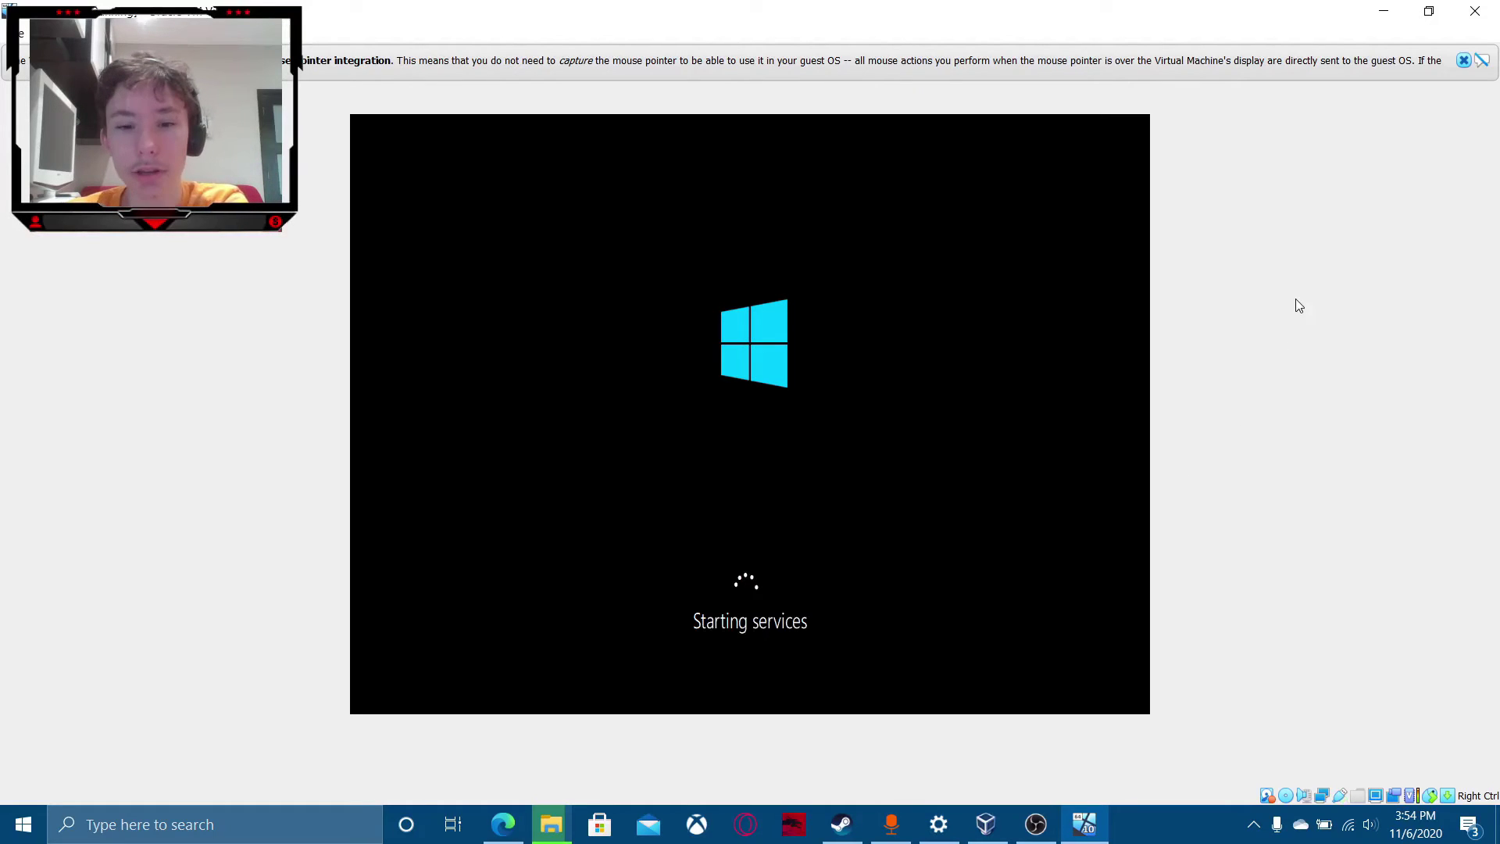
Dismiss the mouse-integration notice and check the macOS HighSierra 10.13 copy progress.
left_click(1463, 60)
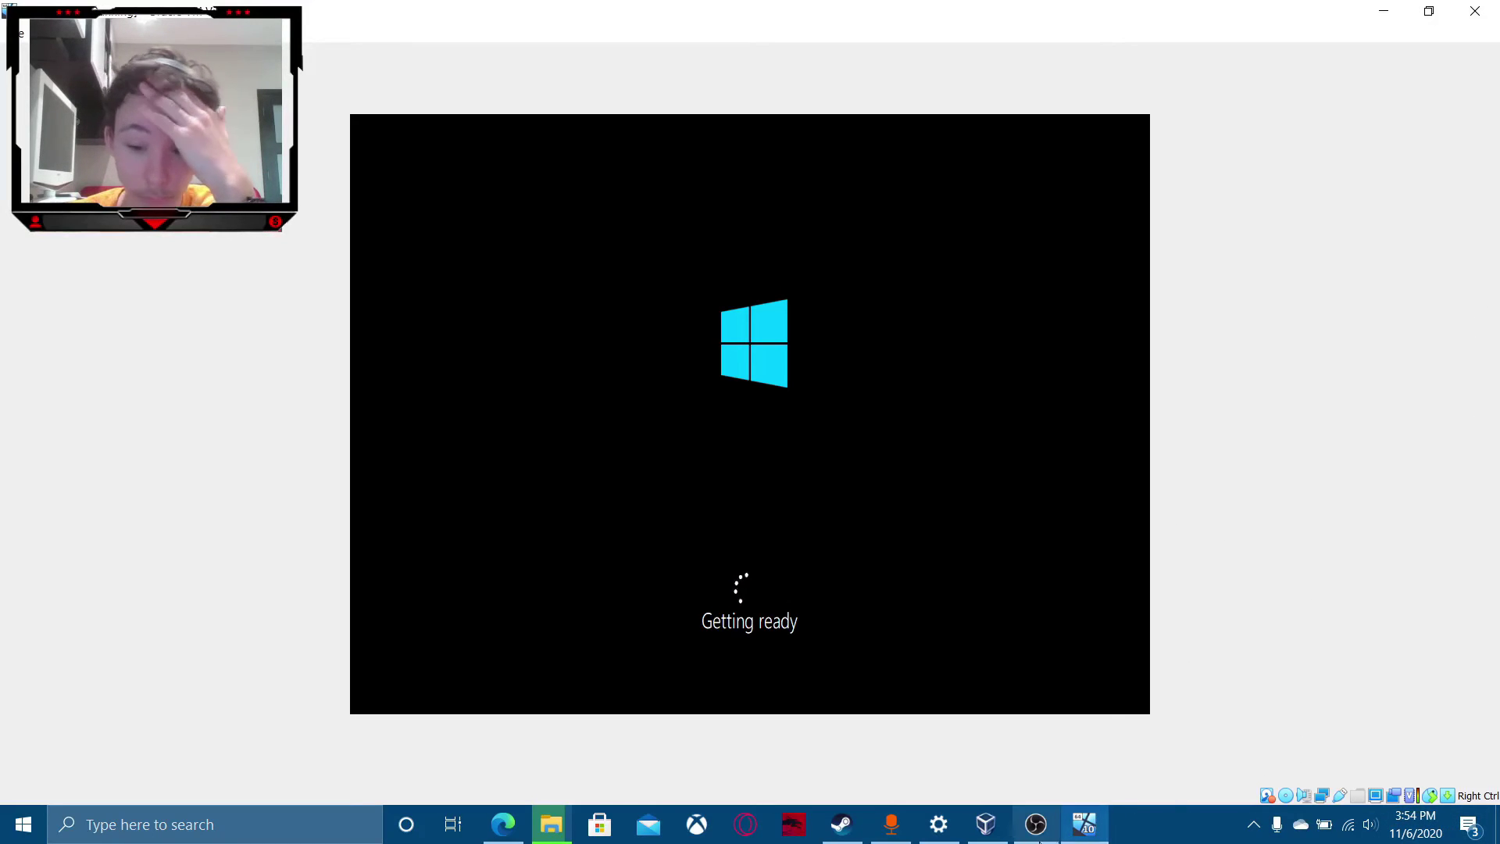
mouse_move(1037, 840)
mouse_move(930, 841)
mouse_move(551, 824)
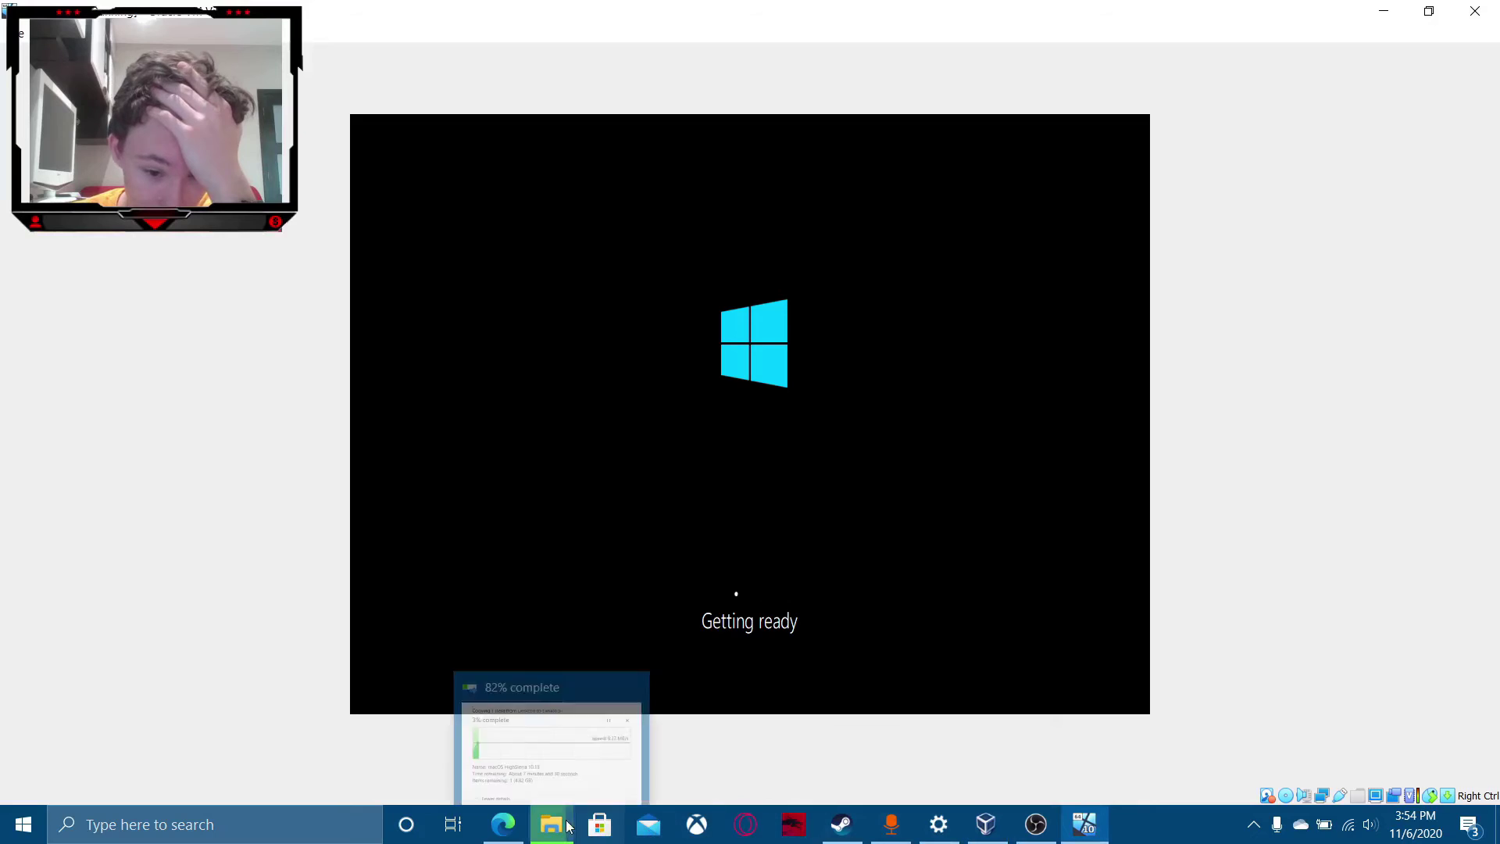
left_click(551, 734)
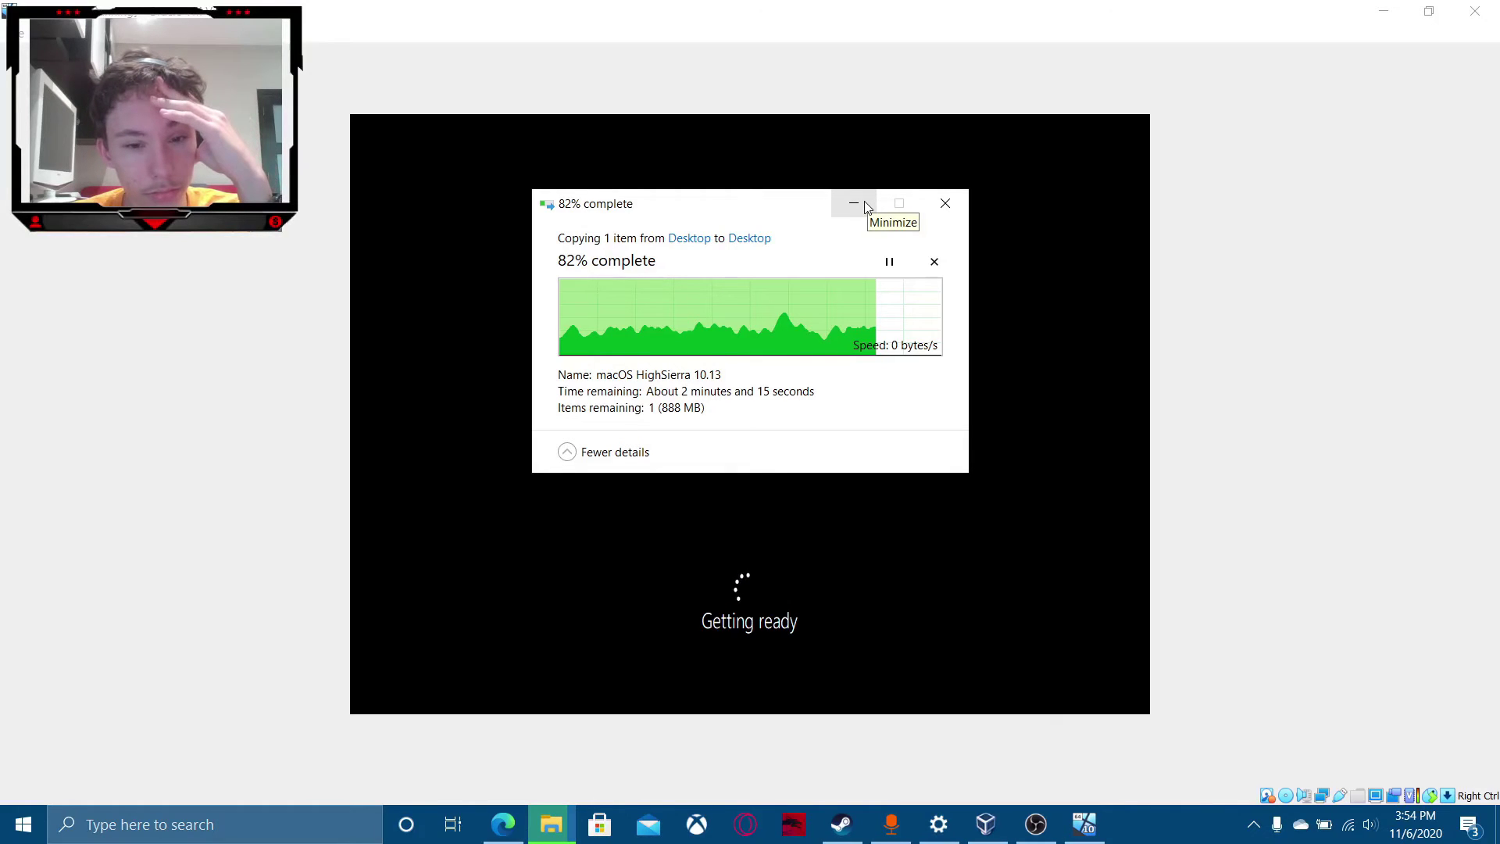
left_click(854, 204)
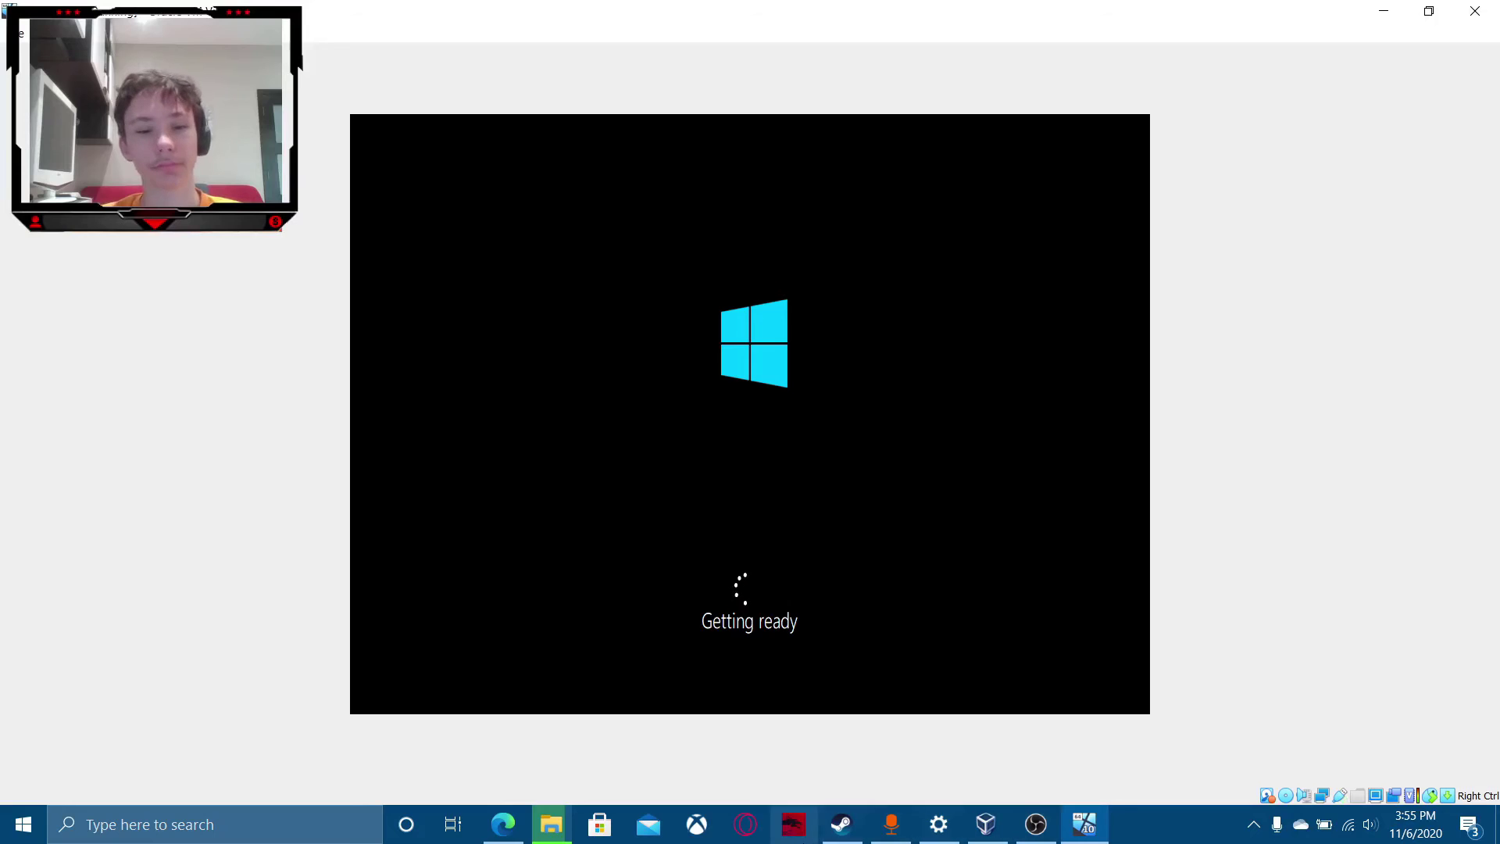
Start a new machine named Mac OS X with version macOS 10.13 High Sierra (64-bit).
mouse_move(551, 838)
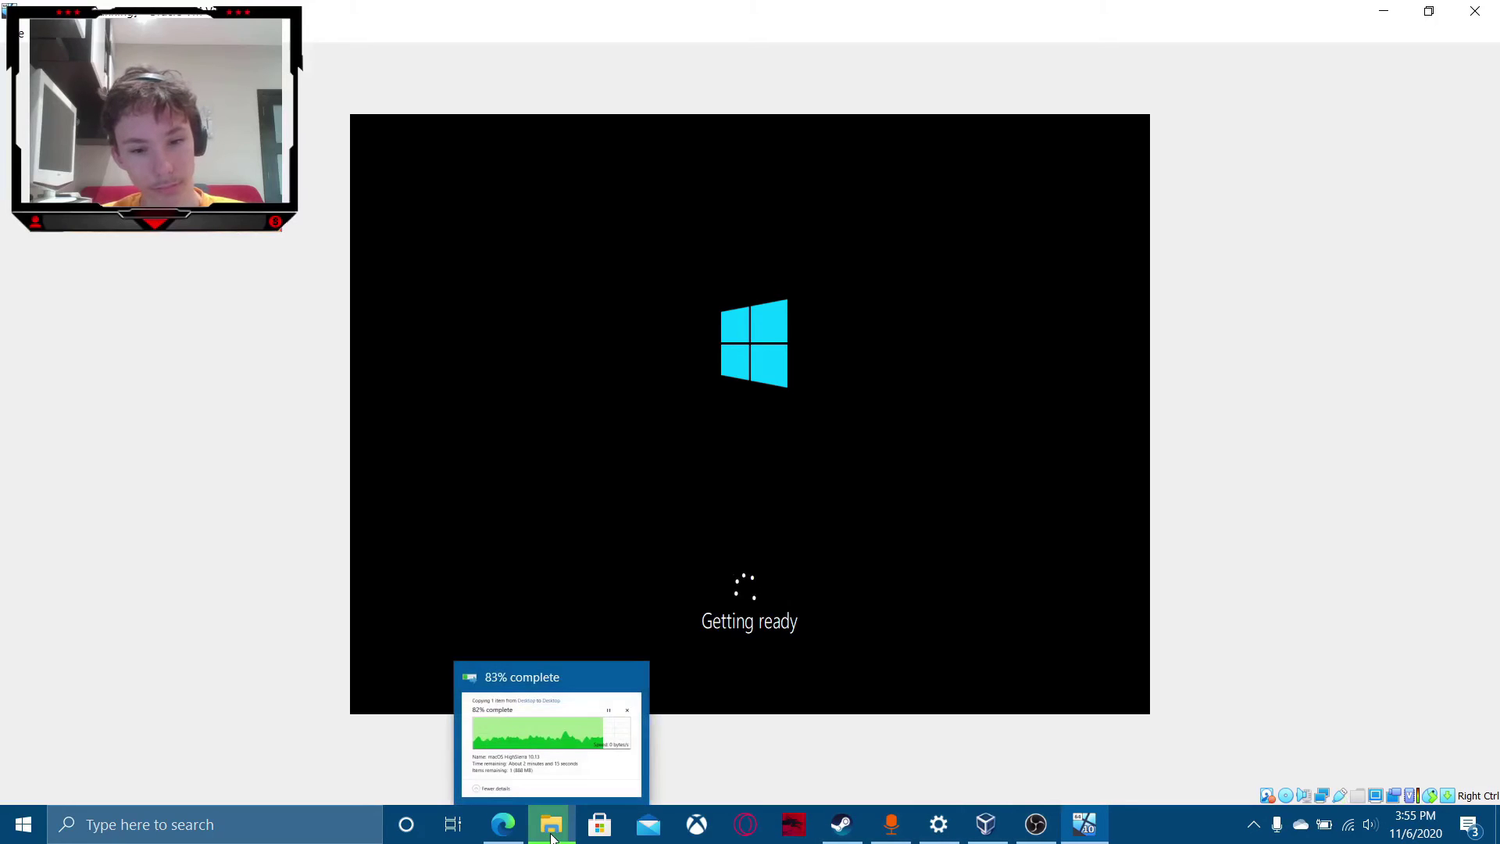
left_click(986, 824)
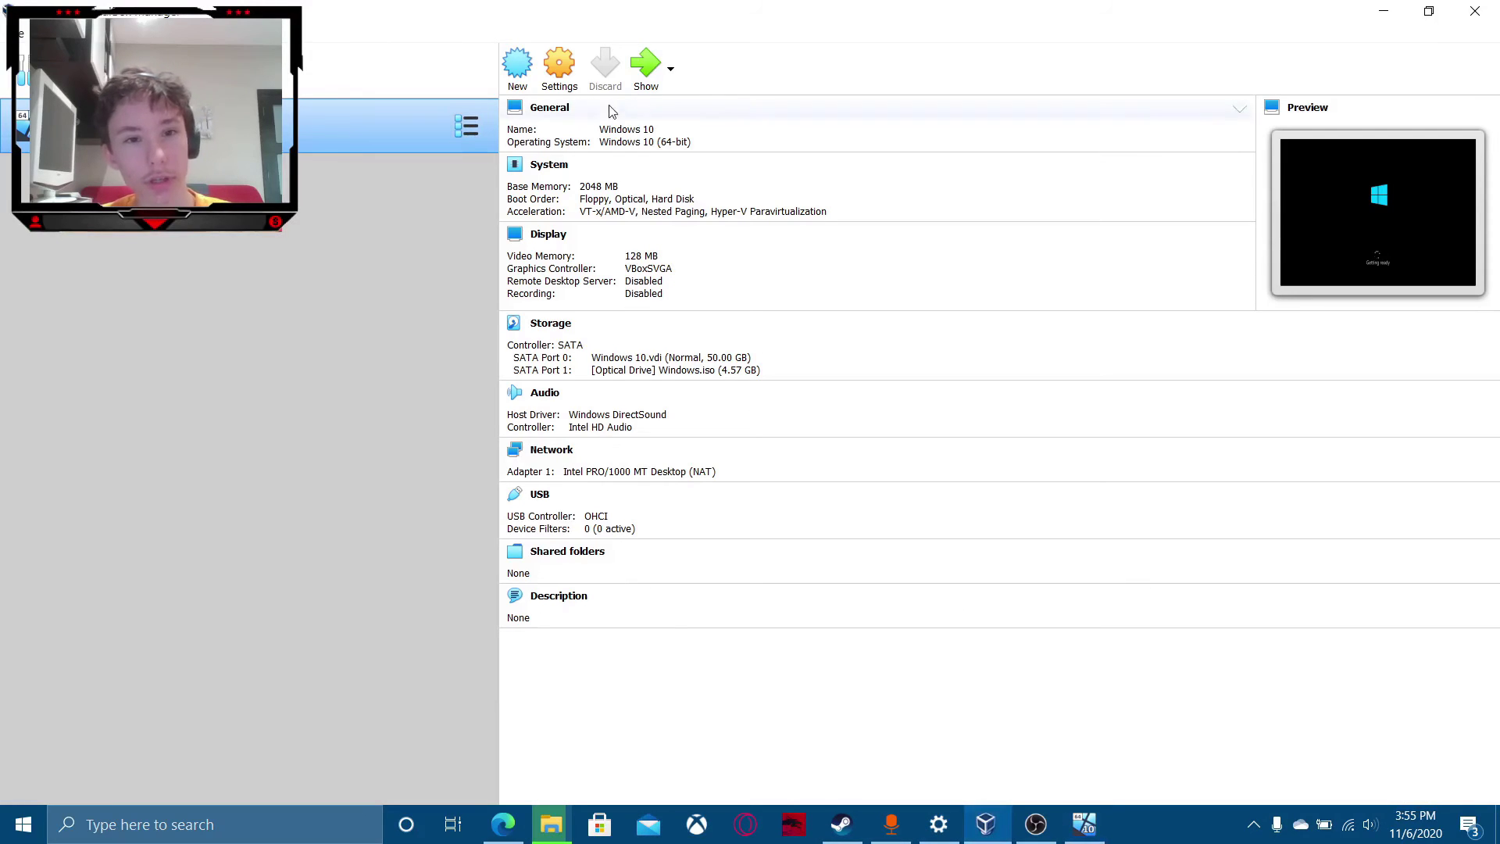
left_click(518, 67)
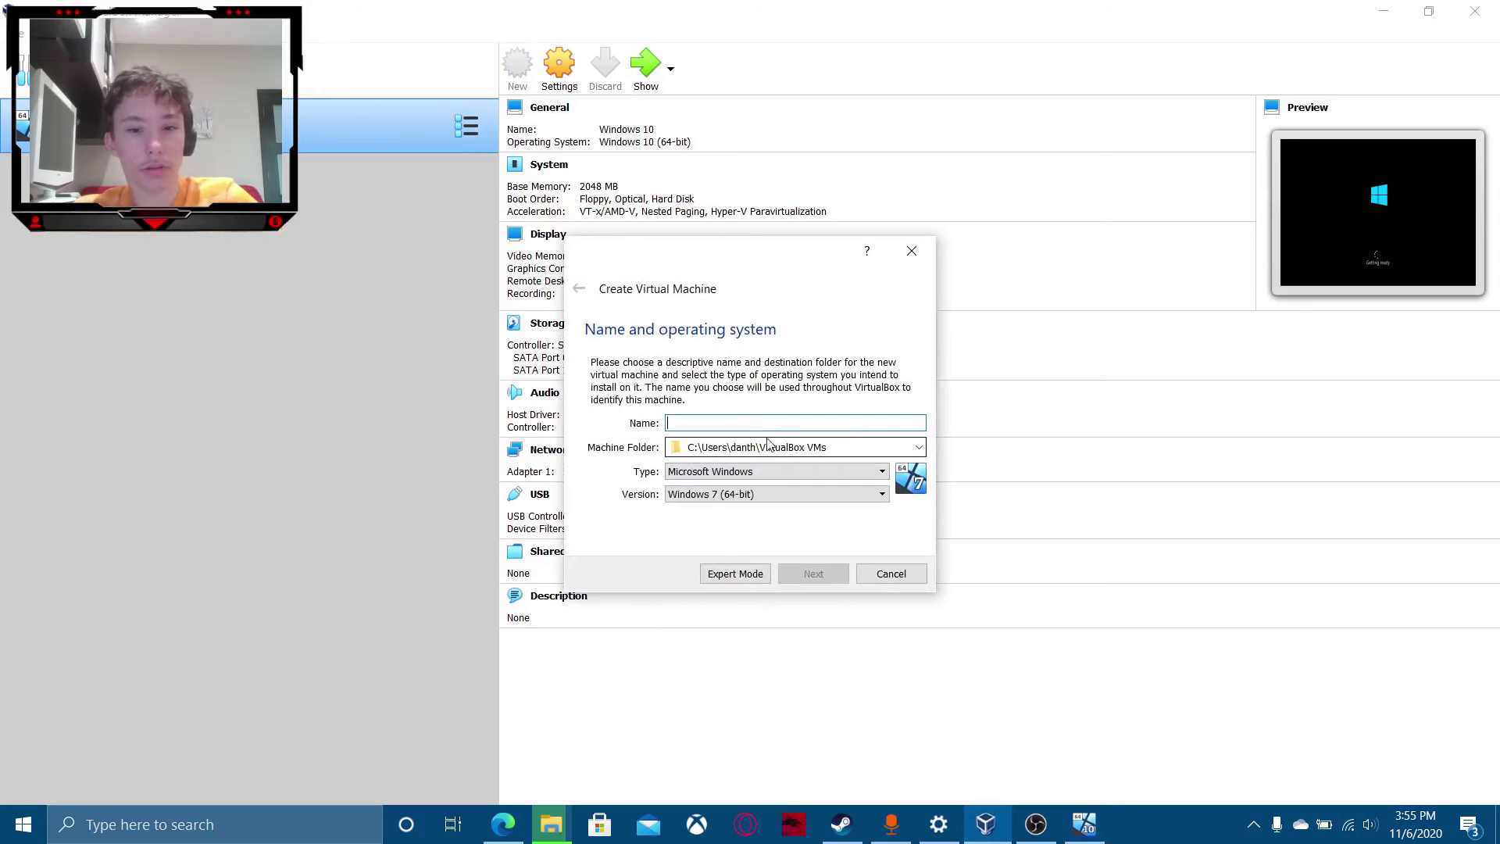
mouse_move(842, 826)
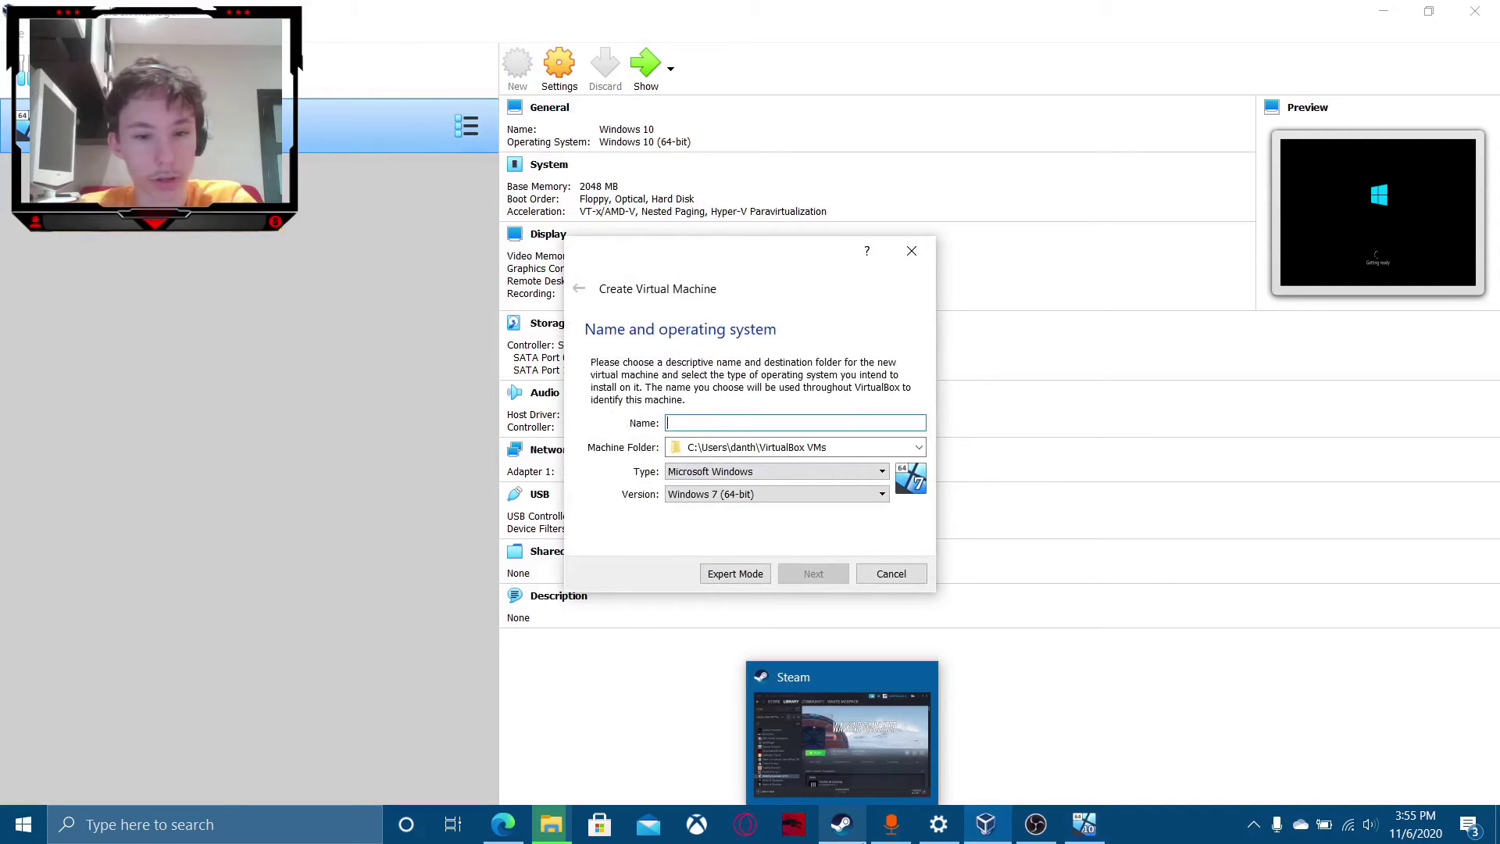
type("Mac OS X")
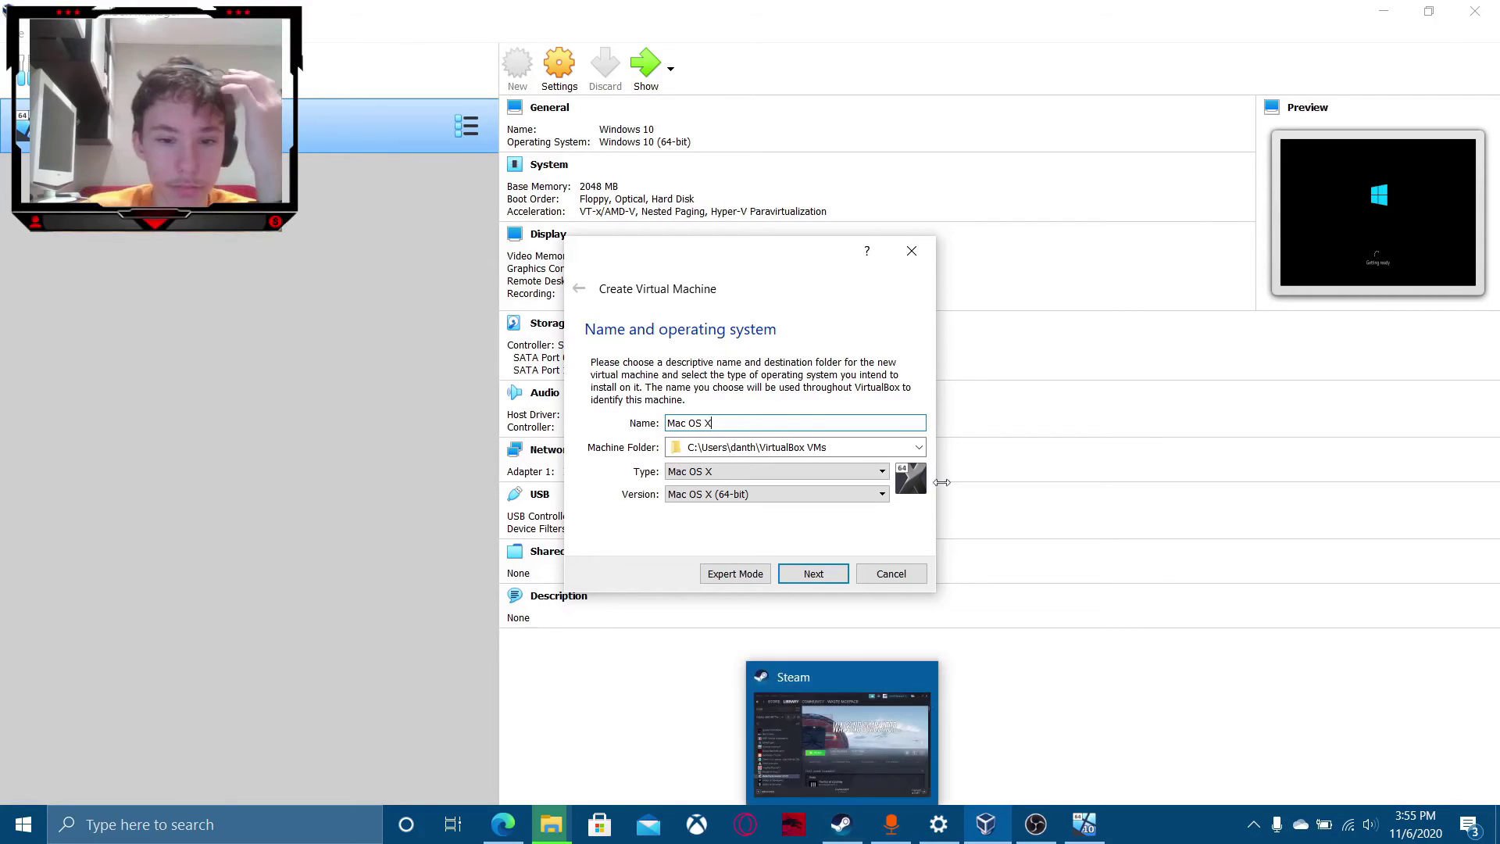
left_click(798, 494)
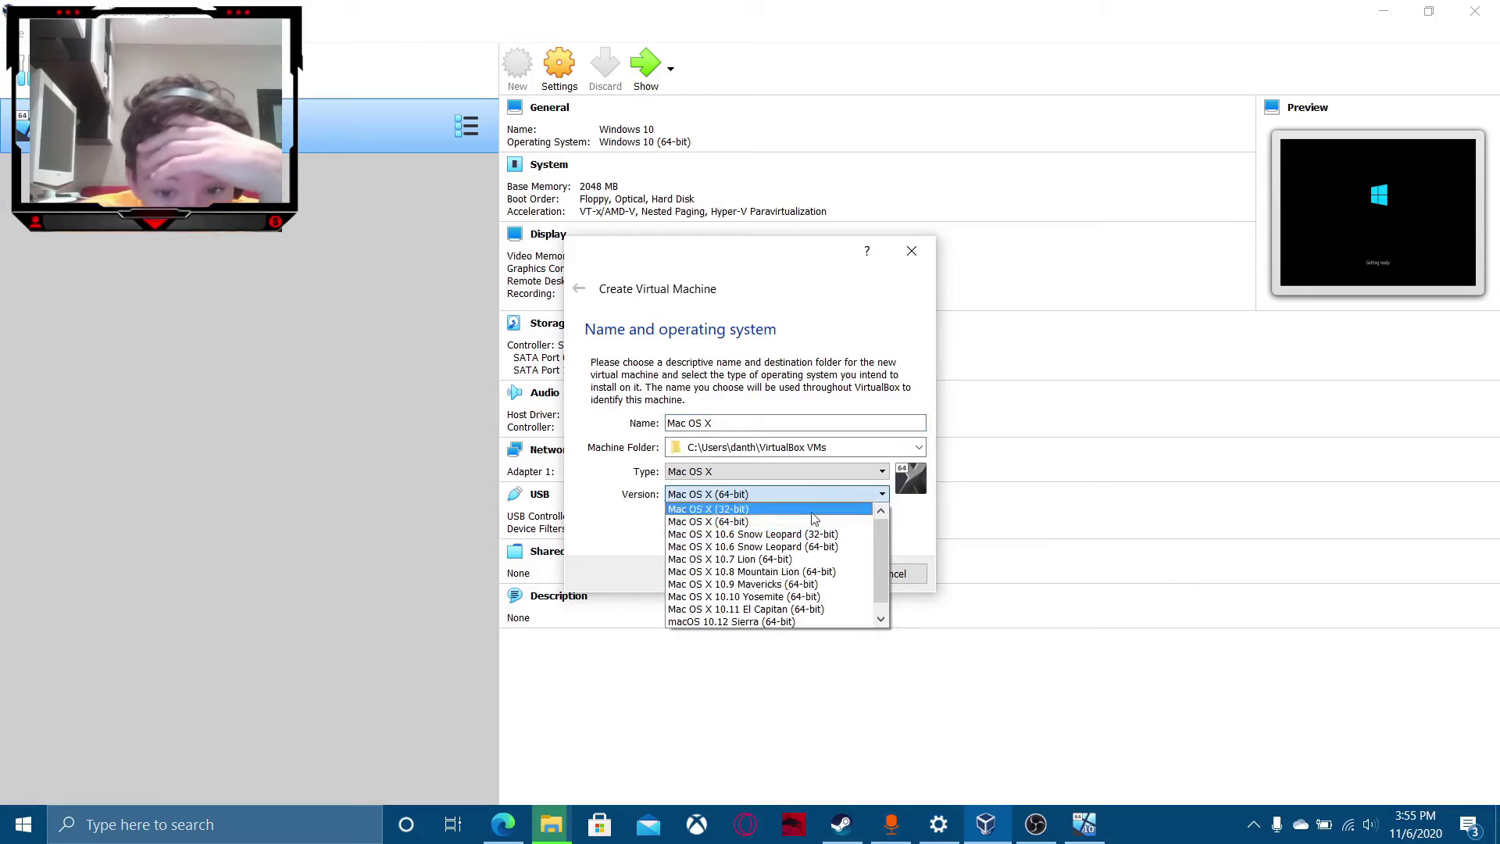
scroll(802, 582, "down", 1)
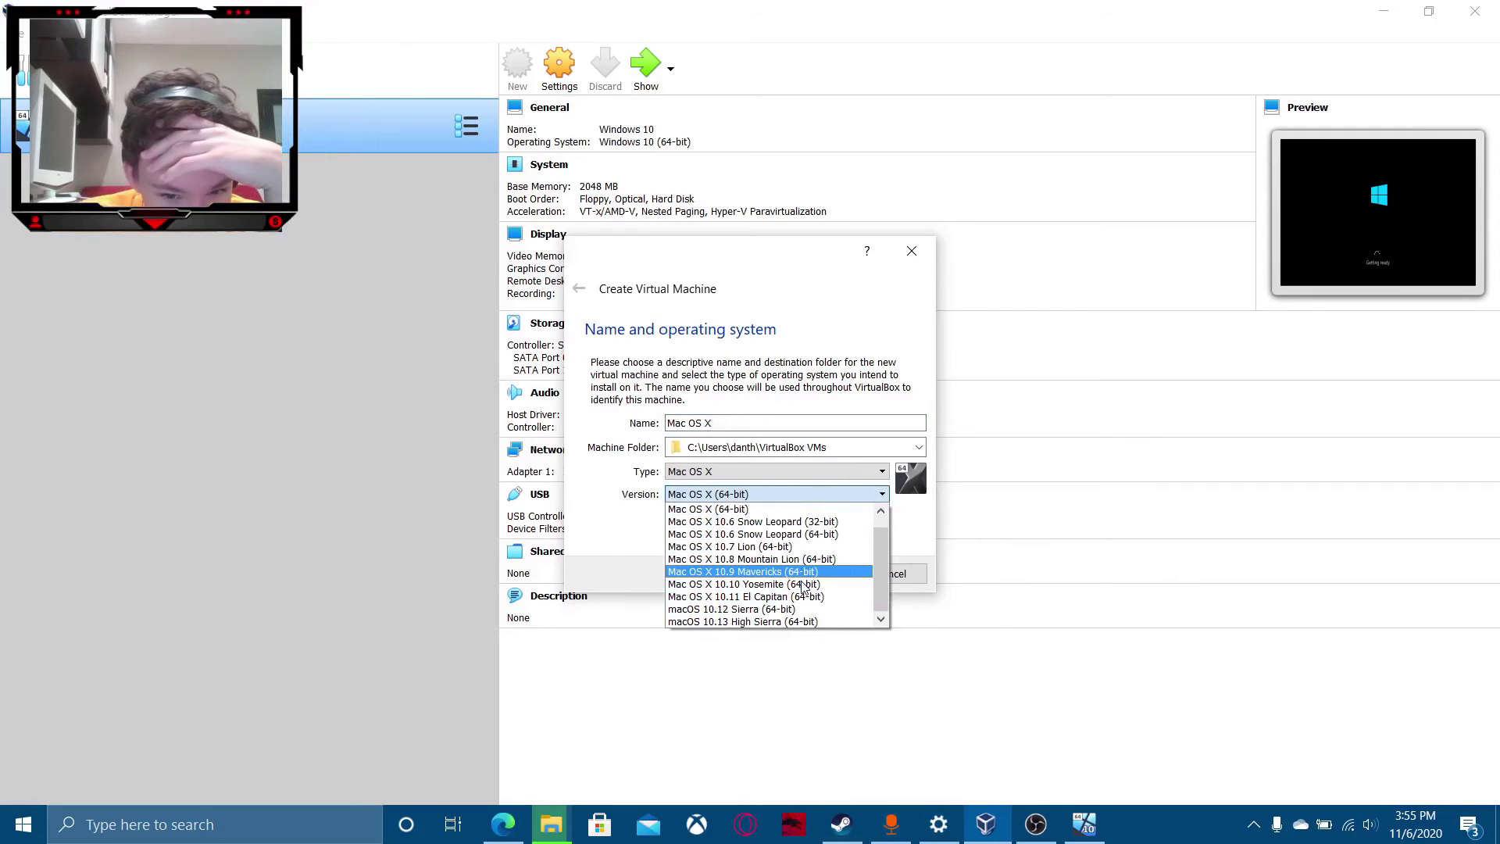
scroll(802, 582, "up", 1)
scroll(754, 591, "down", 1)
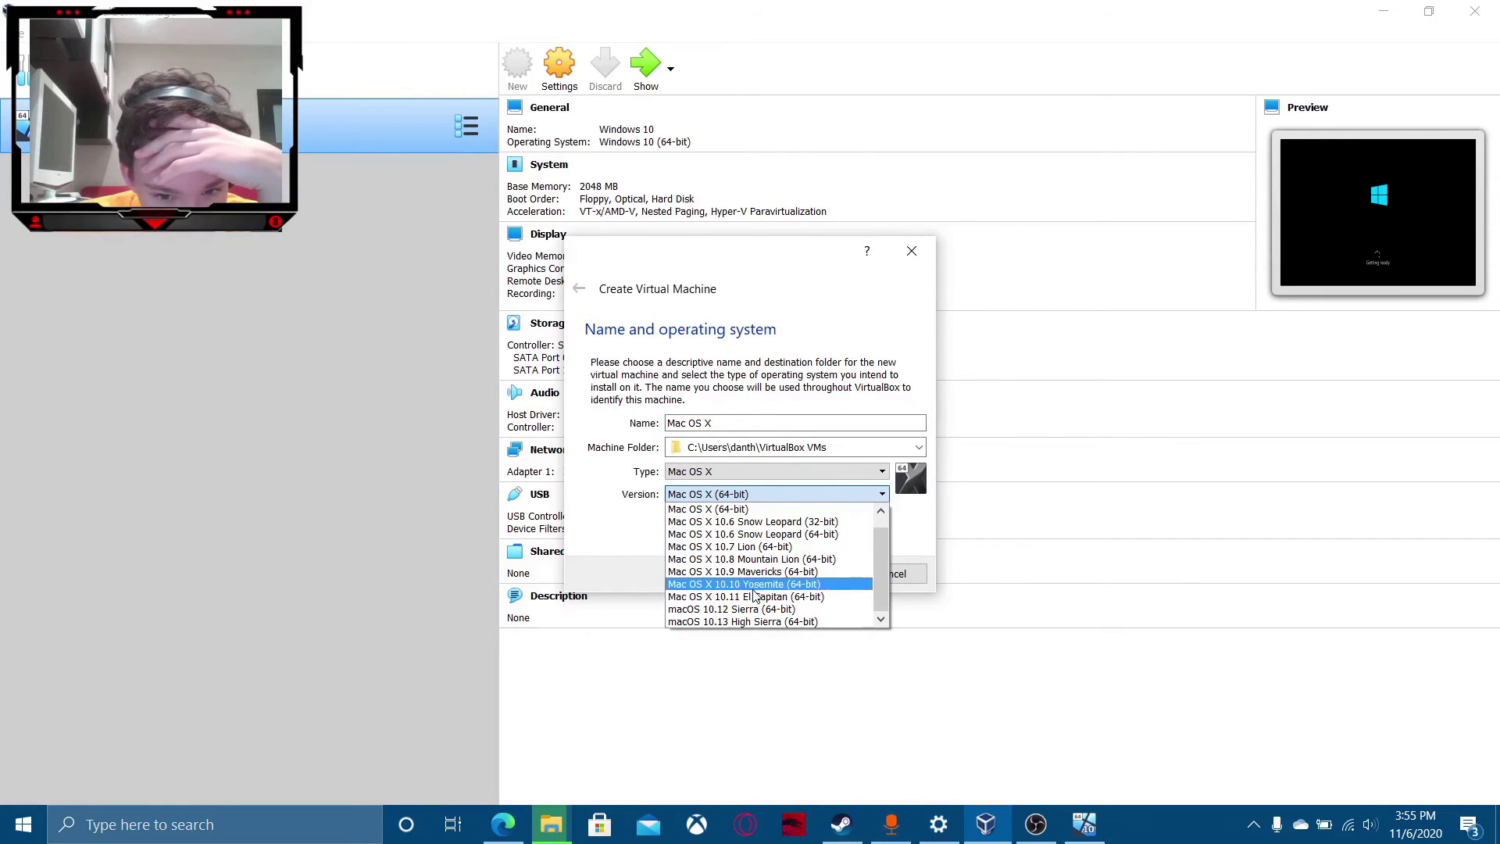
left_click(779, 622)
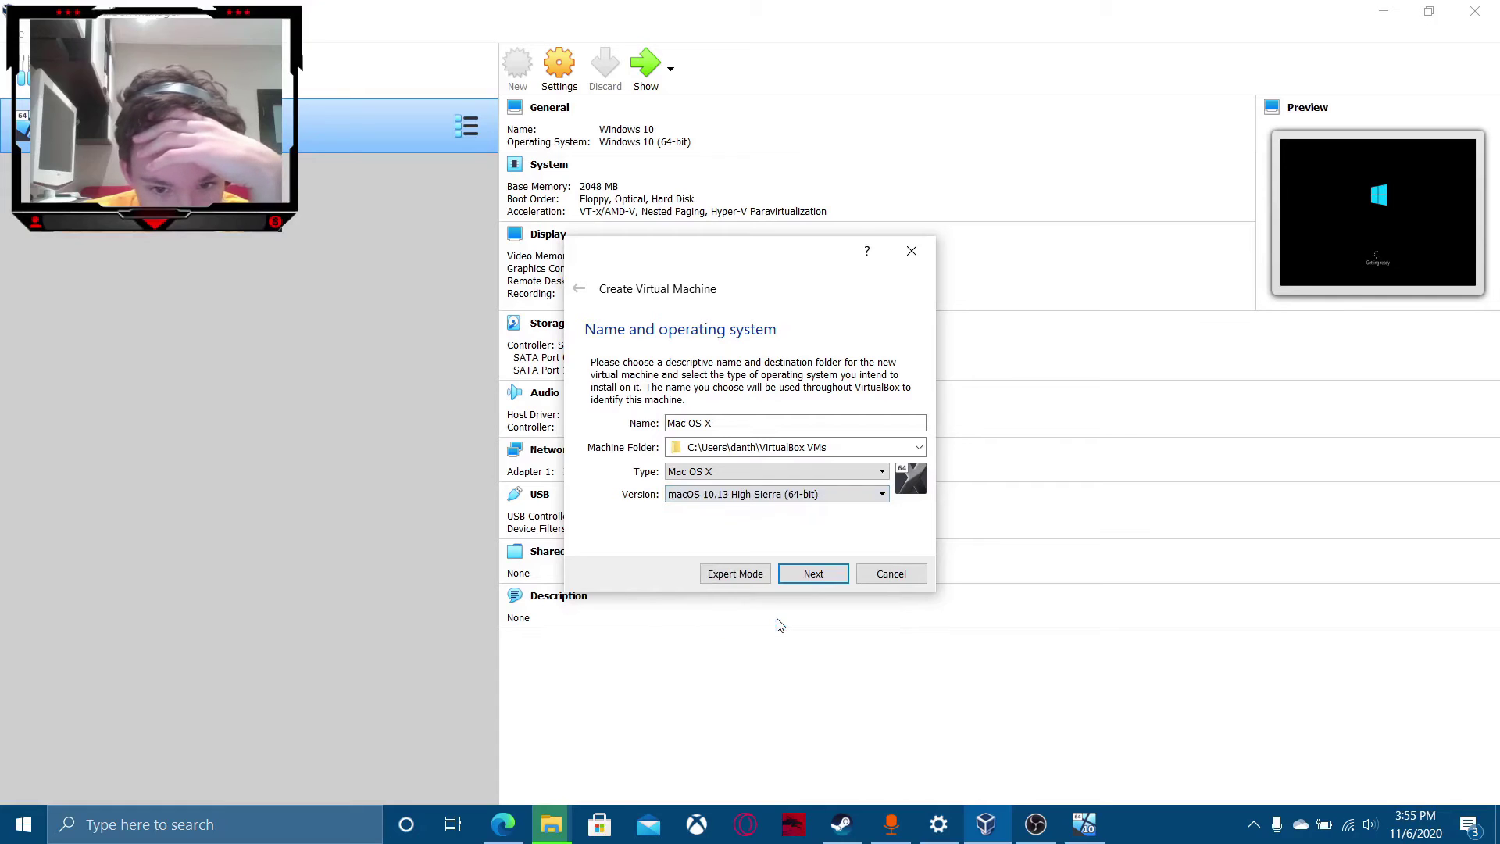
Keep 2048 MB memory and a new 30 GB VDI disk, and create the machine.
left_click(812, 574)
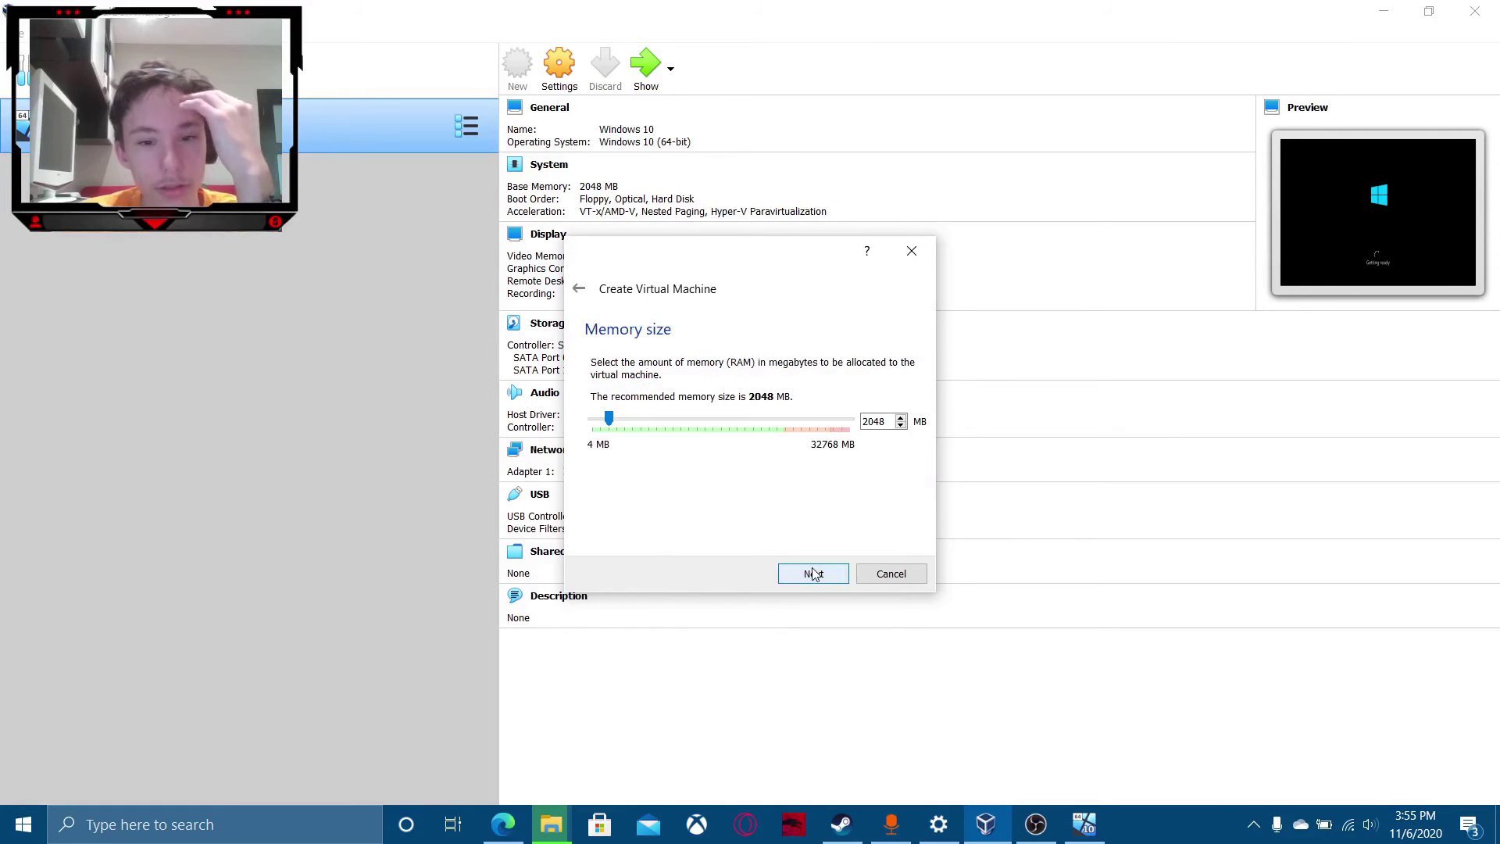
left_click(813, 575)
left_click(813, 573)
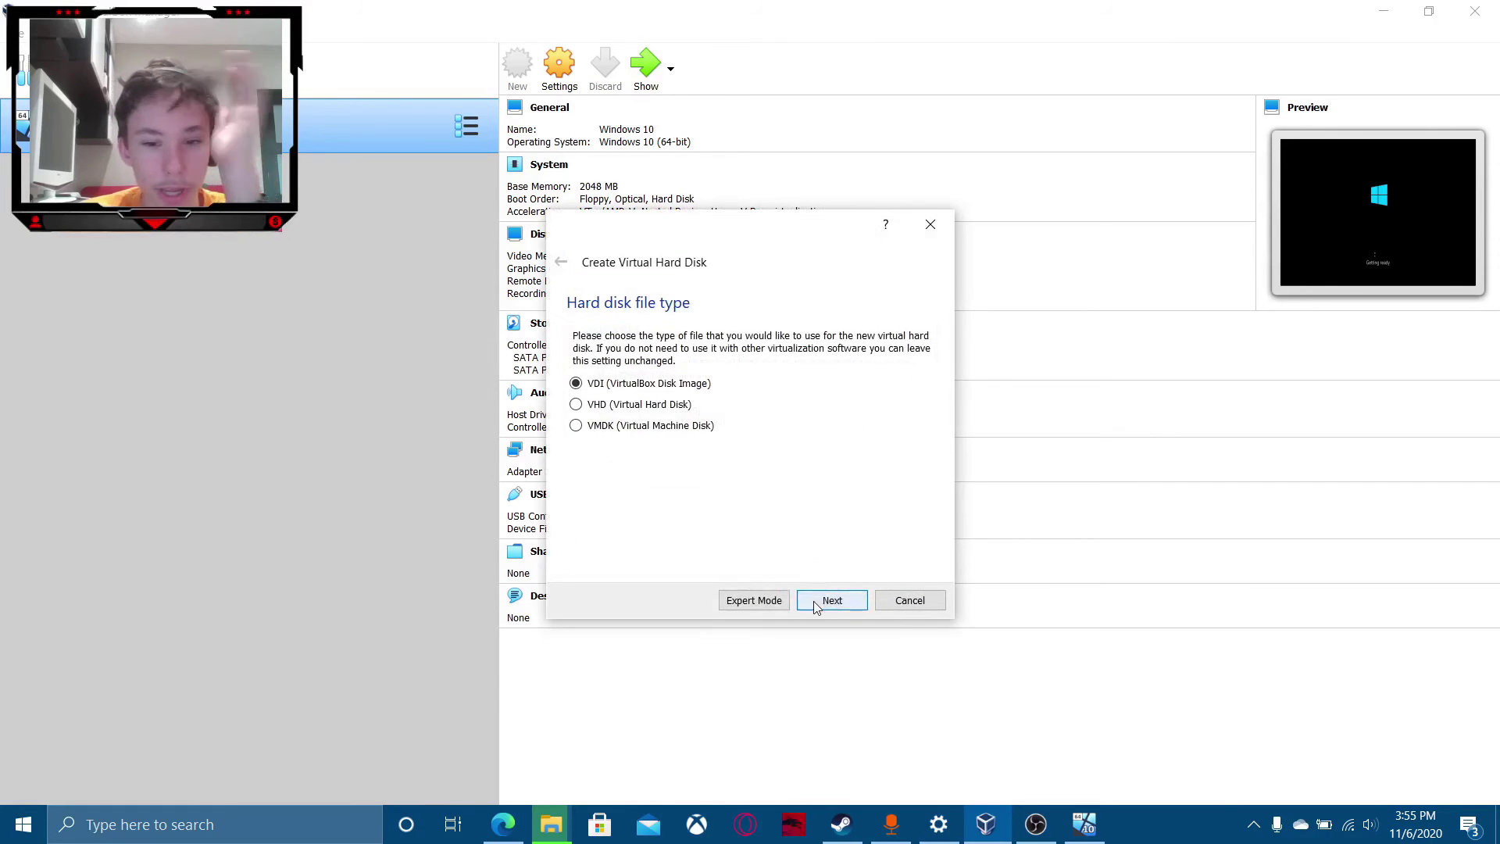
left_click(817, 603)
left_click(816, 604)
left_click(817, 602)
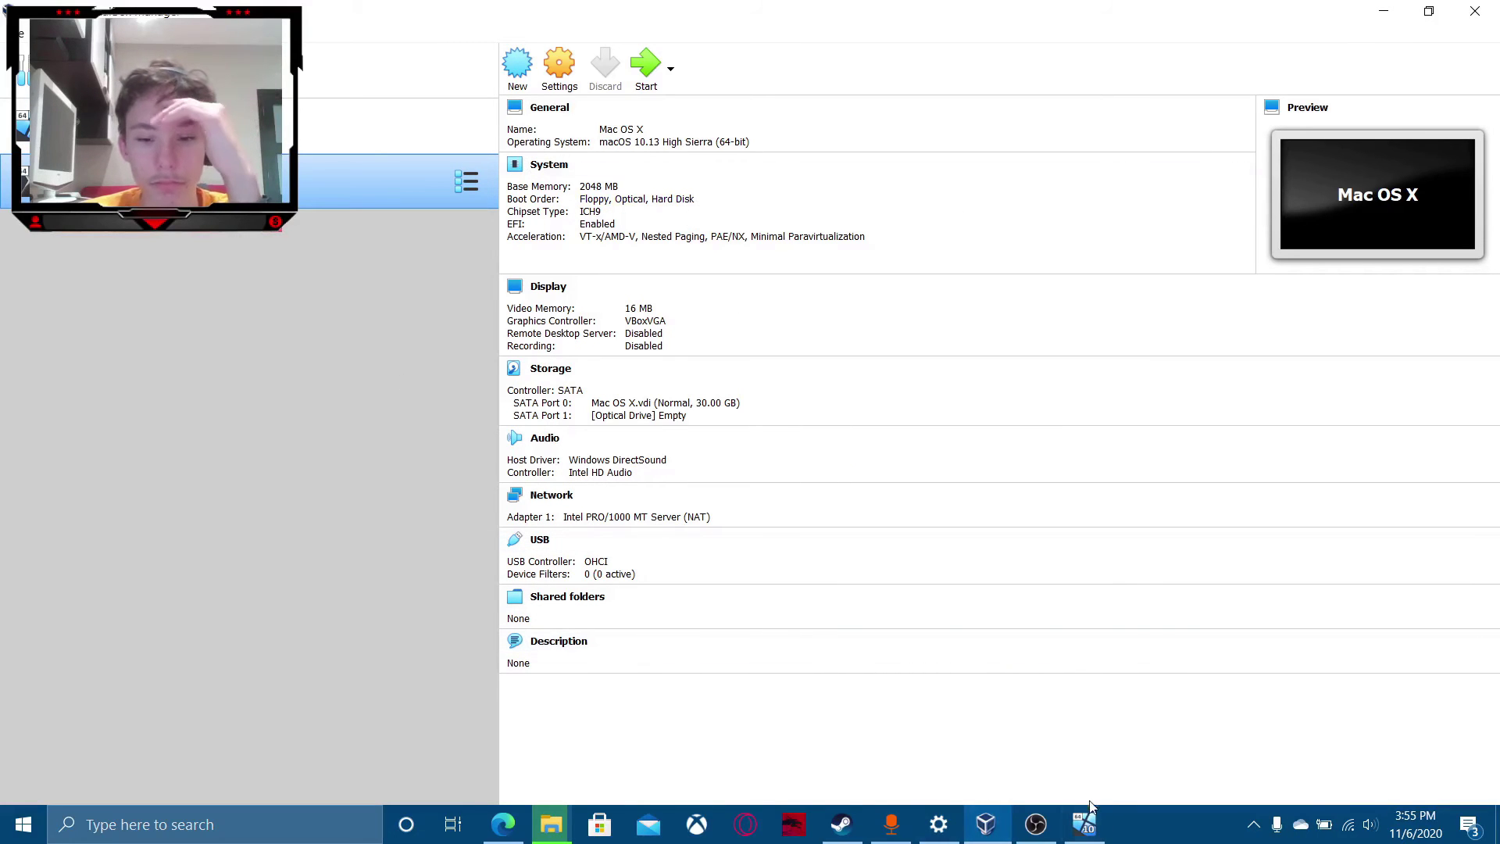
Glance at the file copy progress, then bring the Windows 10 VM window forward.
left_click(567, 831)
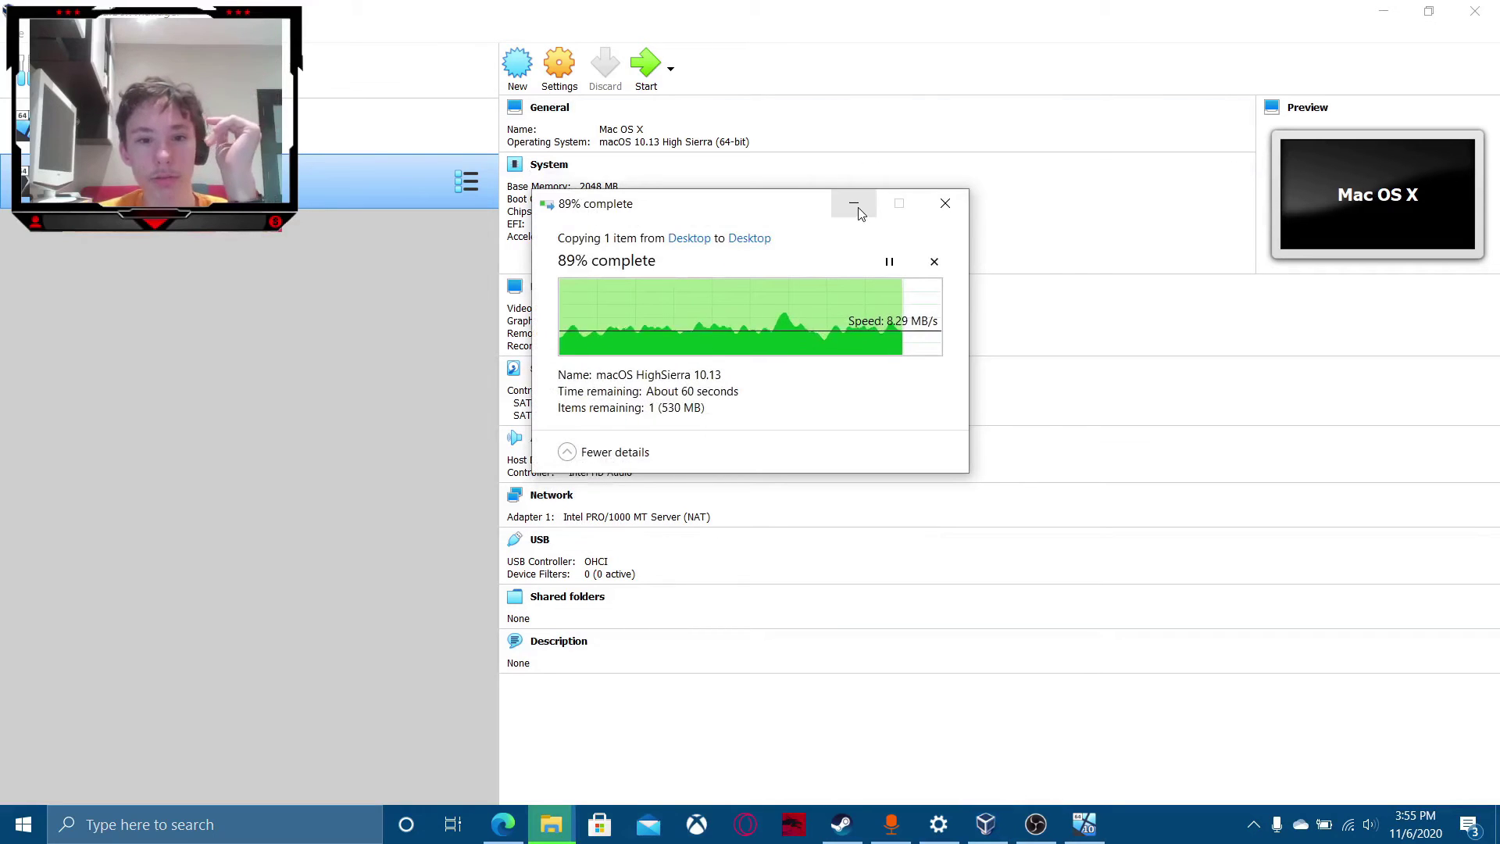
left_click(854, 204)
left_click(1088, 823)
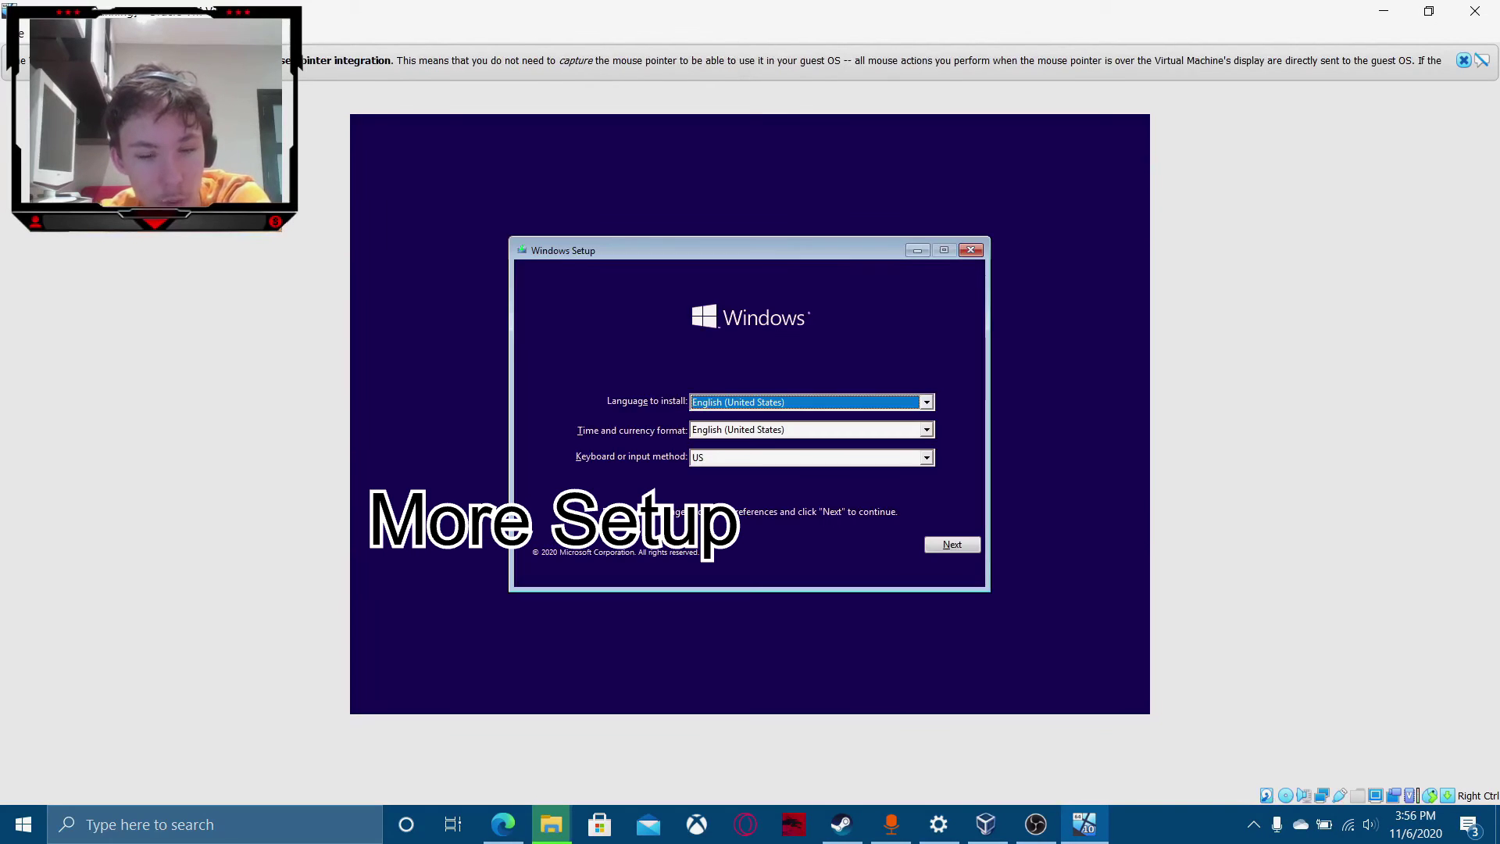
Reset the Windows 10 VM twice and boot it from the hard disk via the F12 menu.
left_click(51, 34)
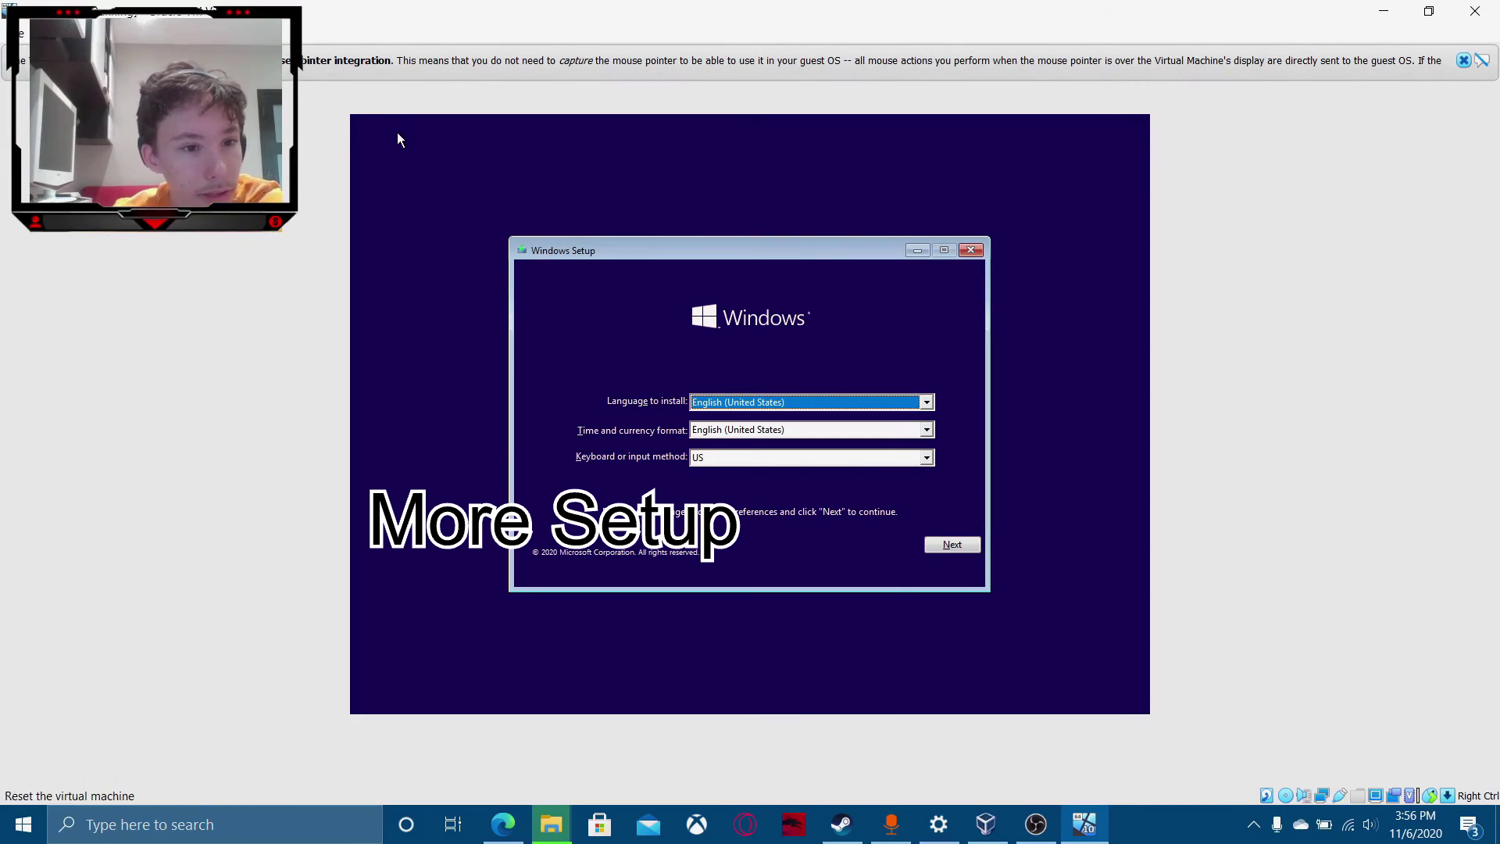
left_click(78, 146)
left_click(709, 479)
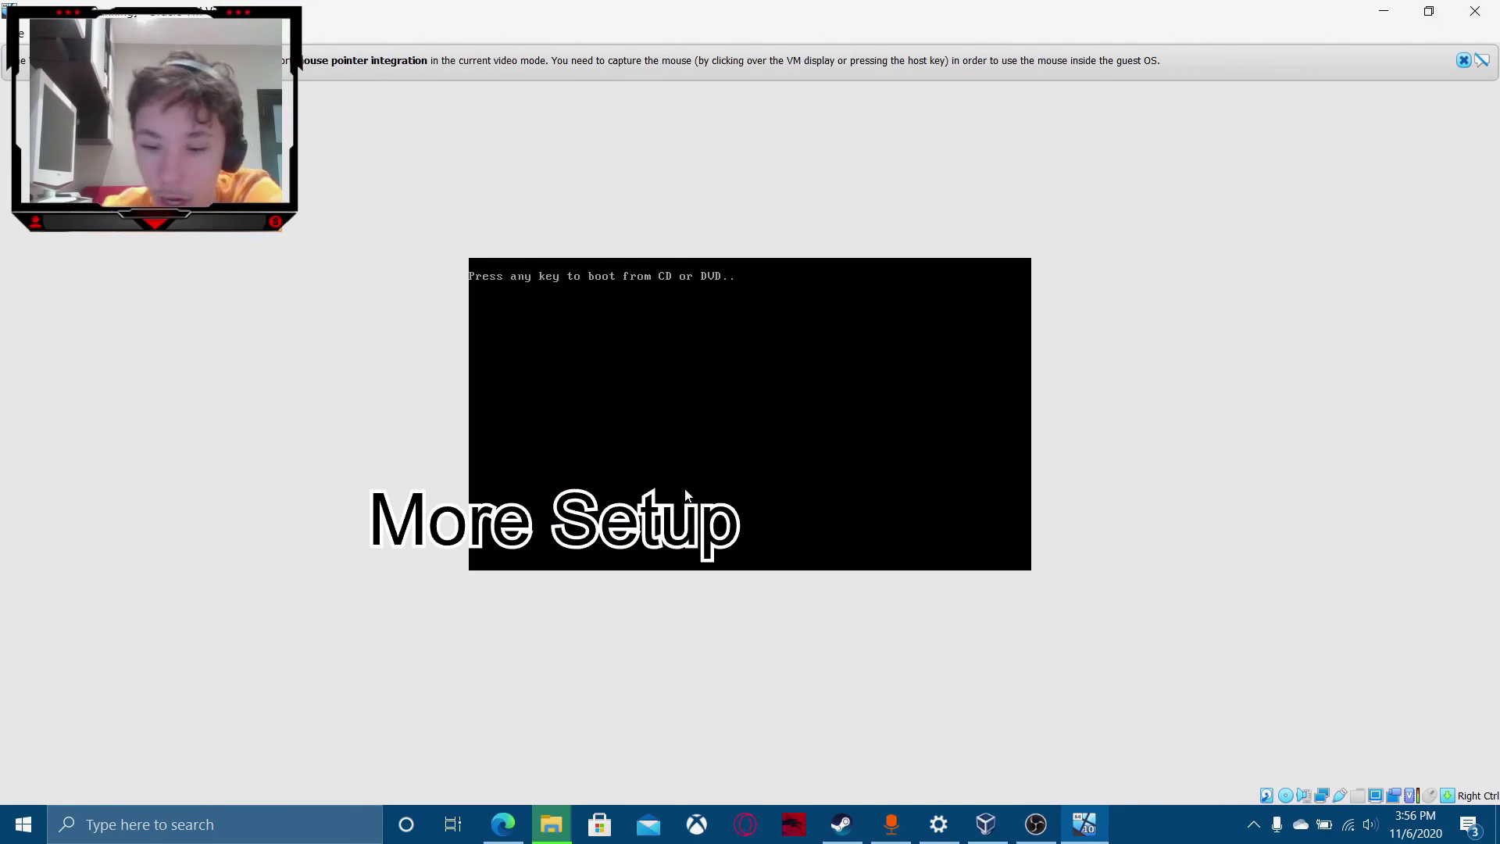
left_click(51, 34)
left_click(78, 145)
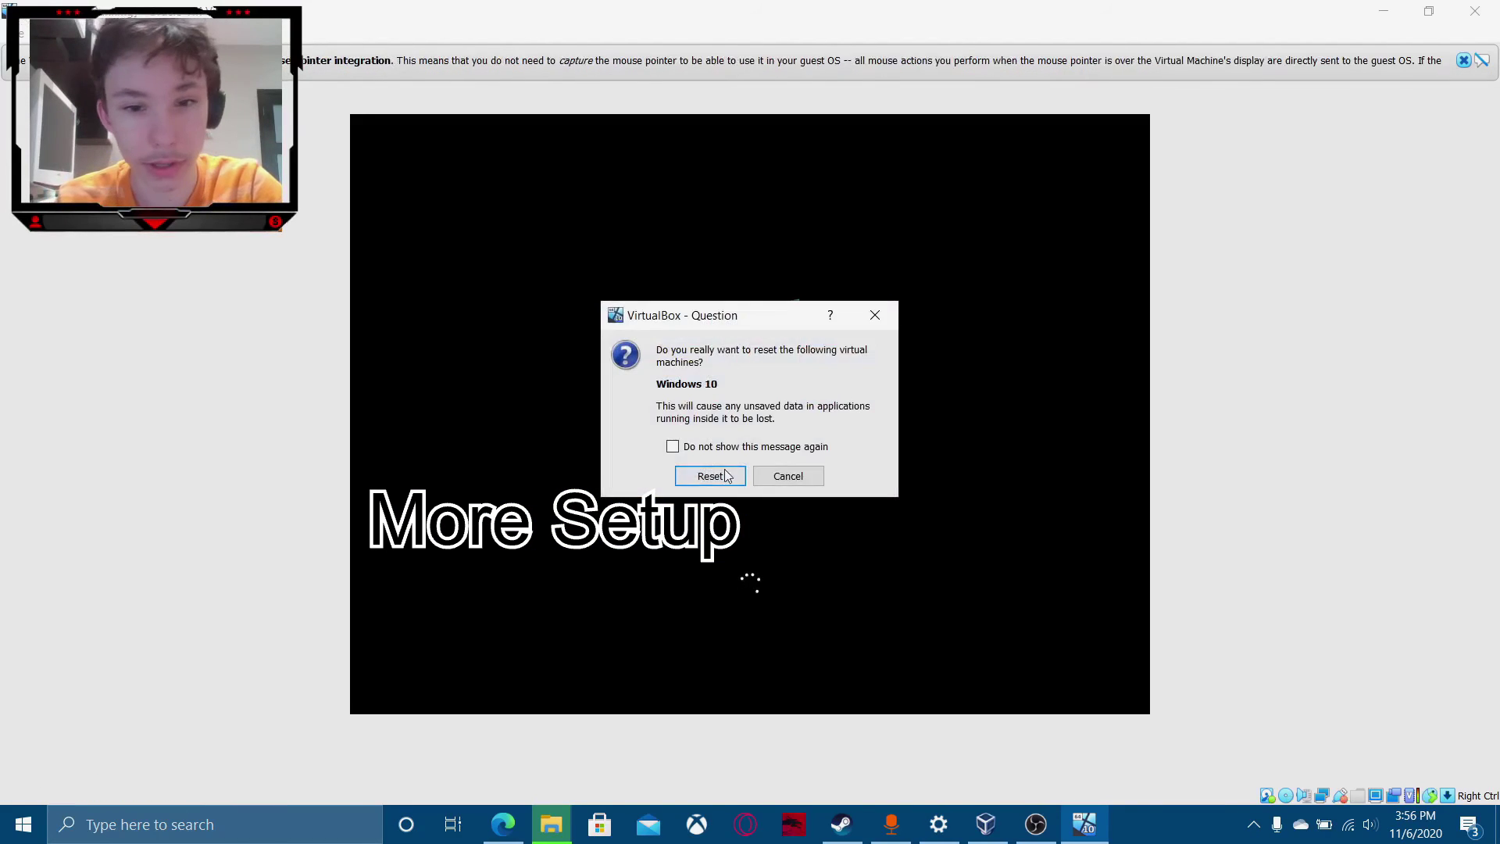
left_click(721, 474)
key("F12")
key("1")
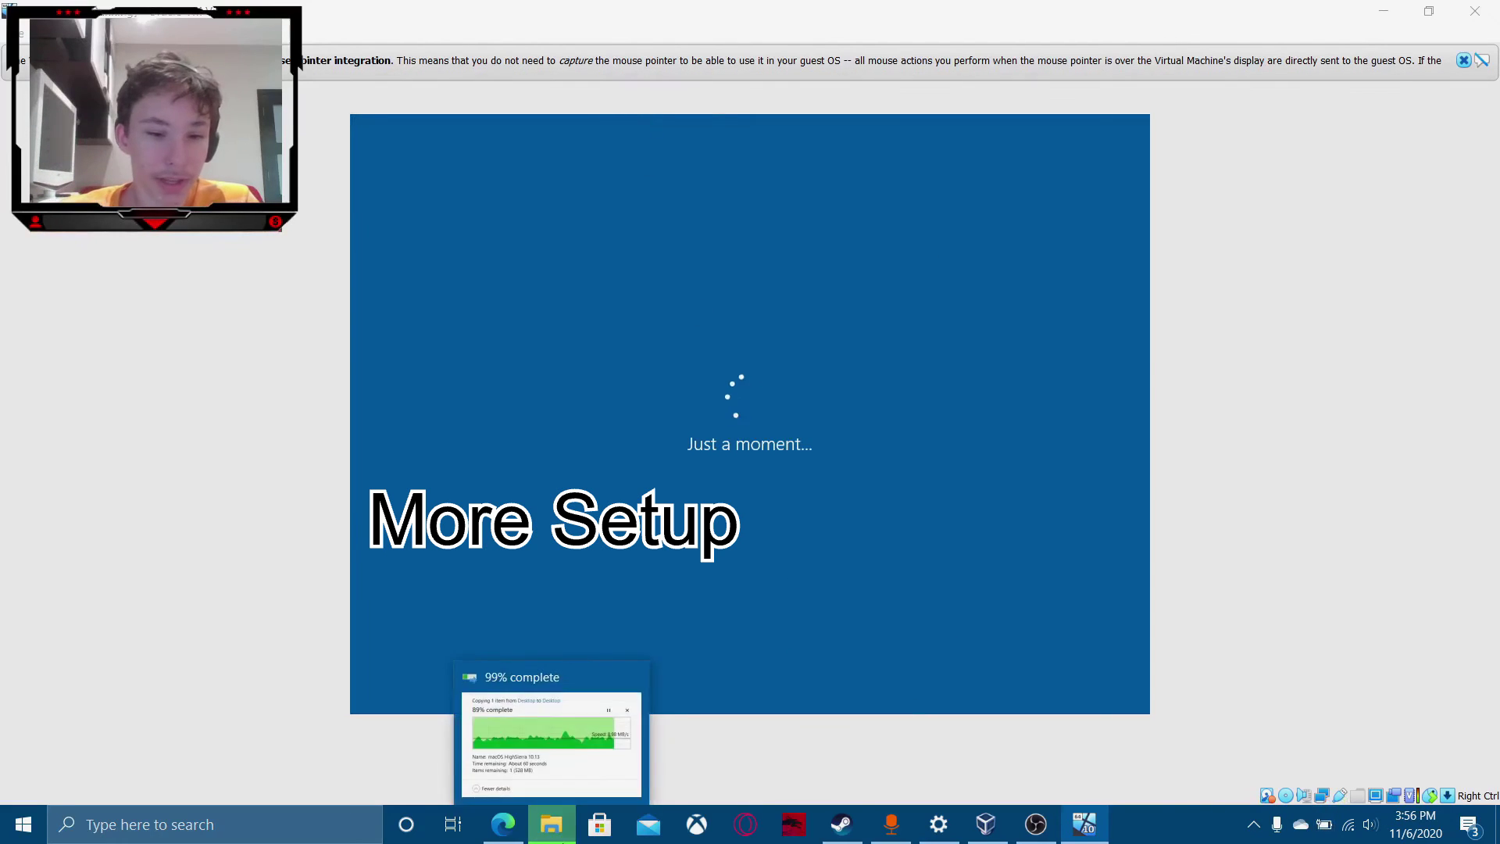
Check the copy progress, then confirm the region choice in Windows setup.
left_click(552, 734)
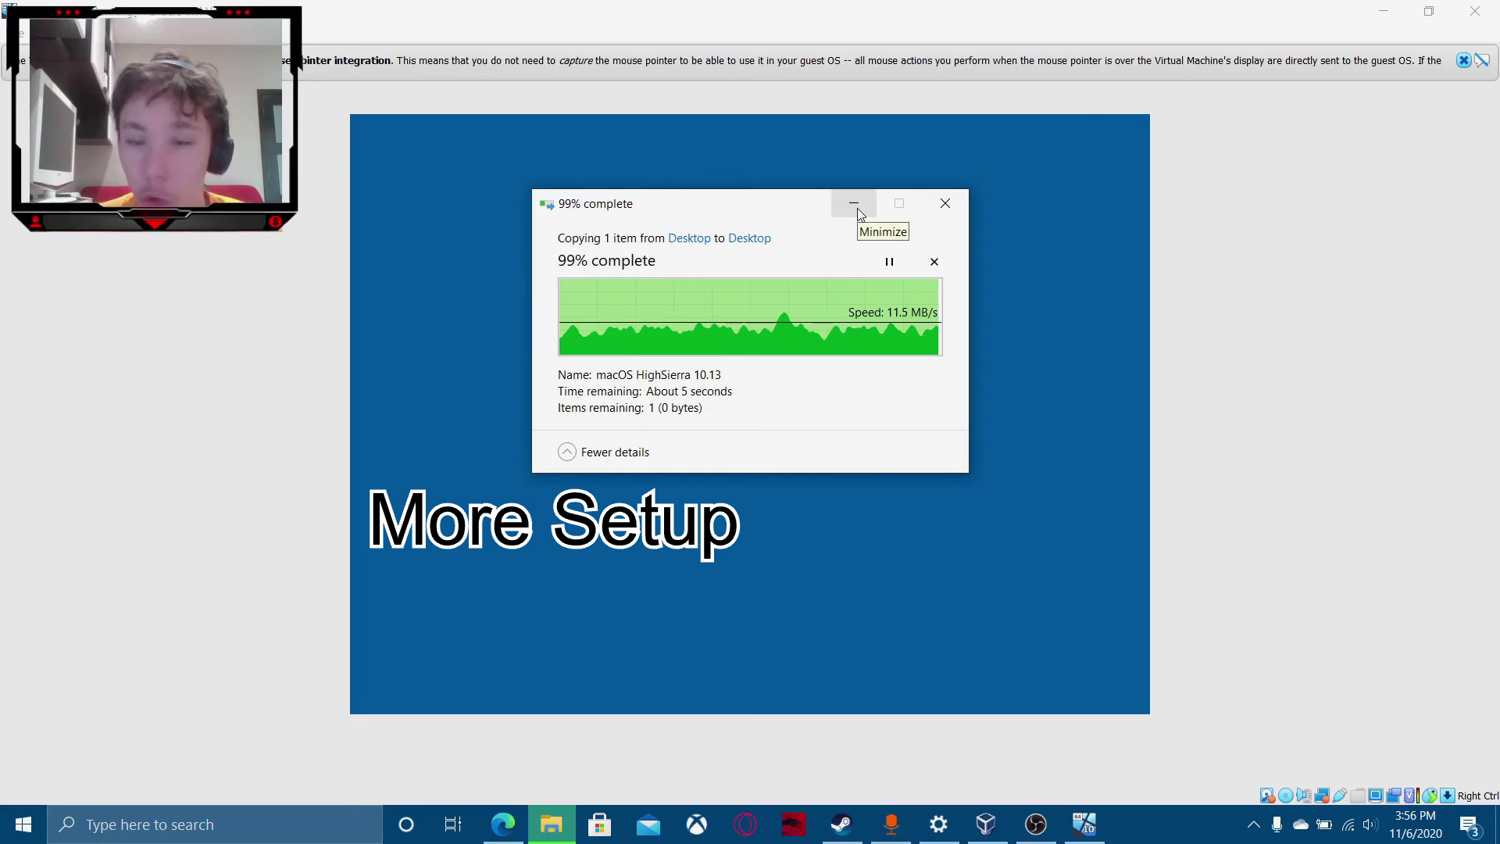
left_click(854, 203)
left_click(552, 824)
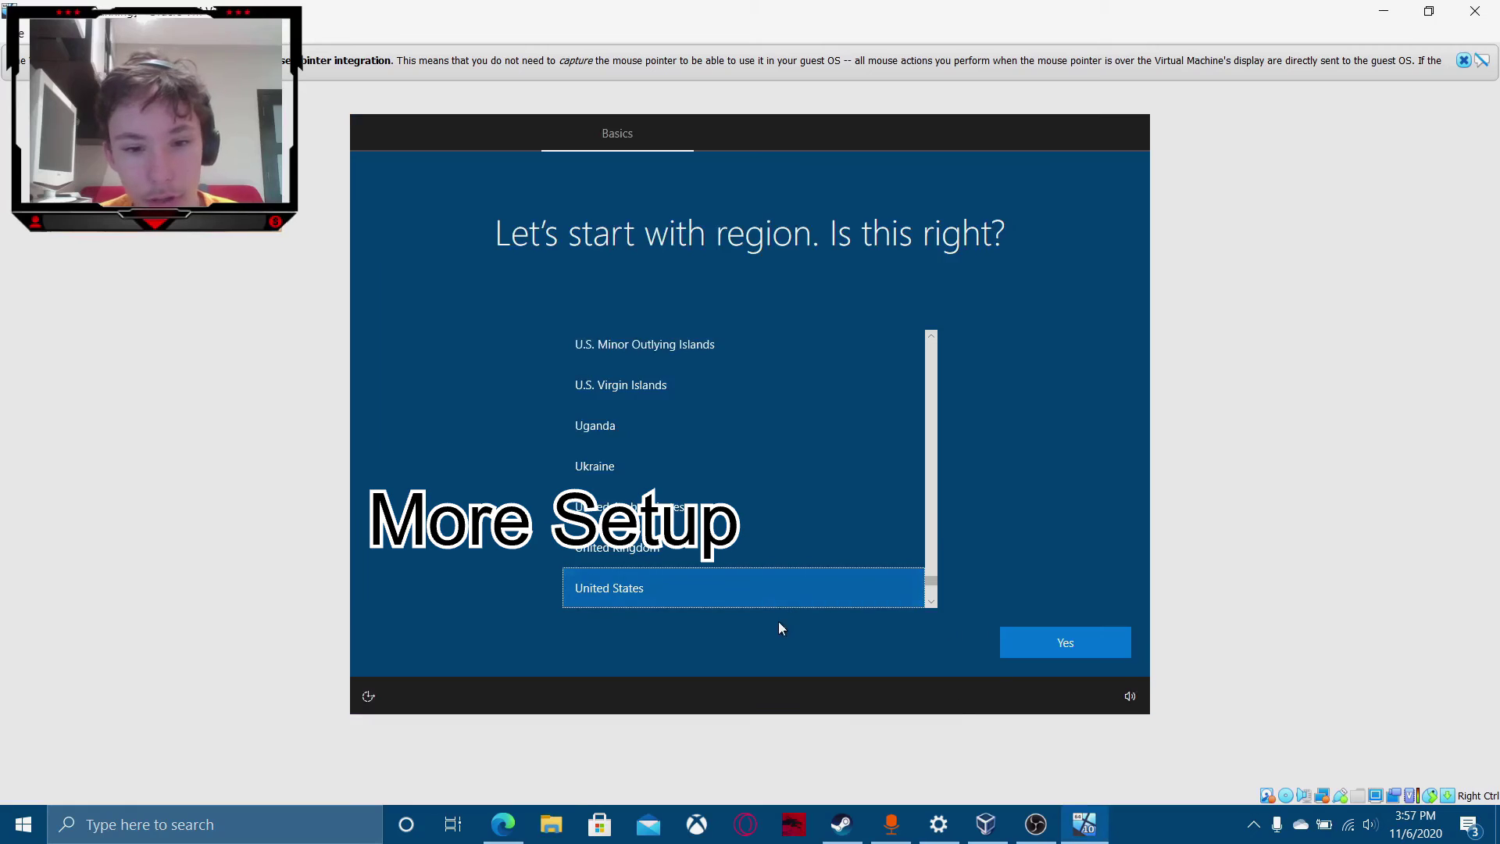
left_click(1066, 642)
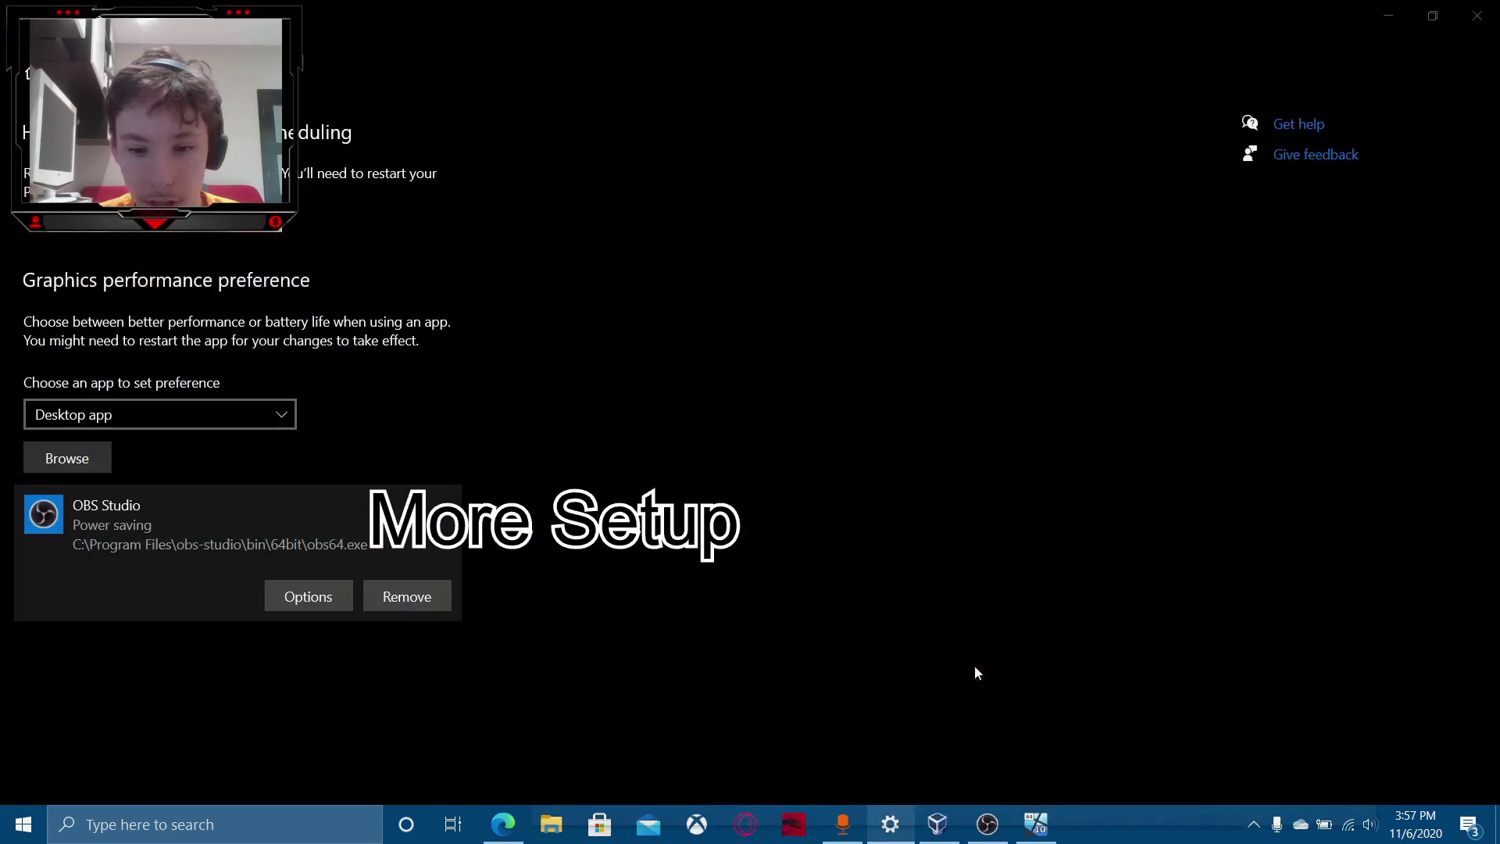
Close the stray Settings window, keep the US keyboard layout and skip a second layout.
left_click(975, 673)
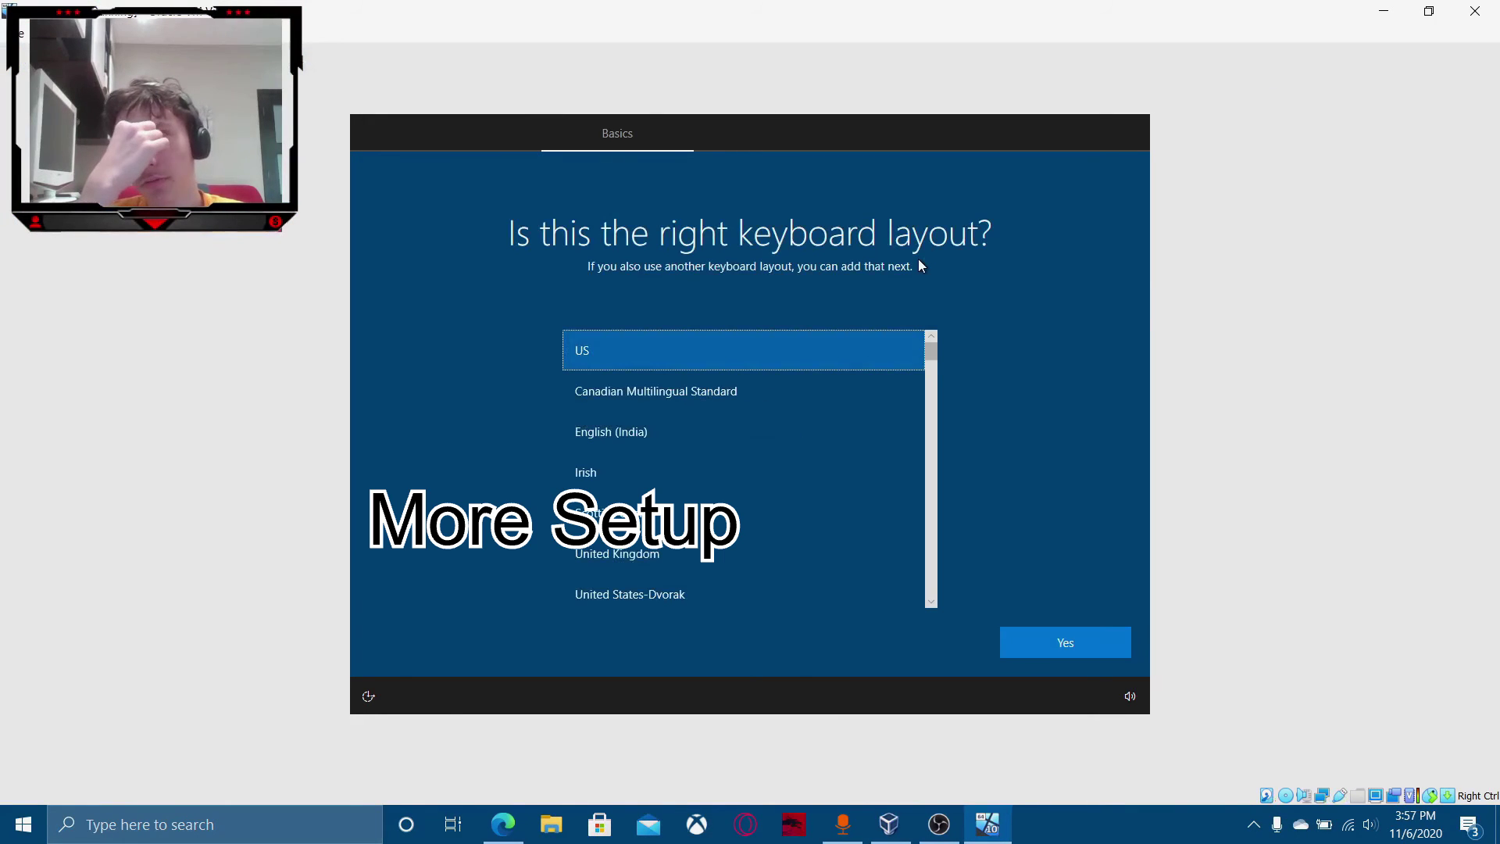
left_click(1093, 640)
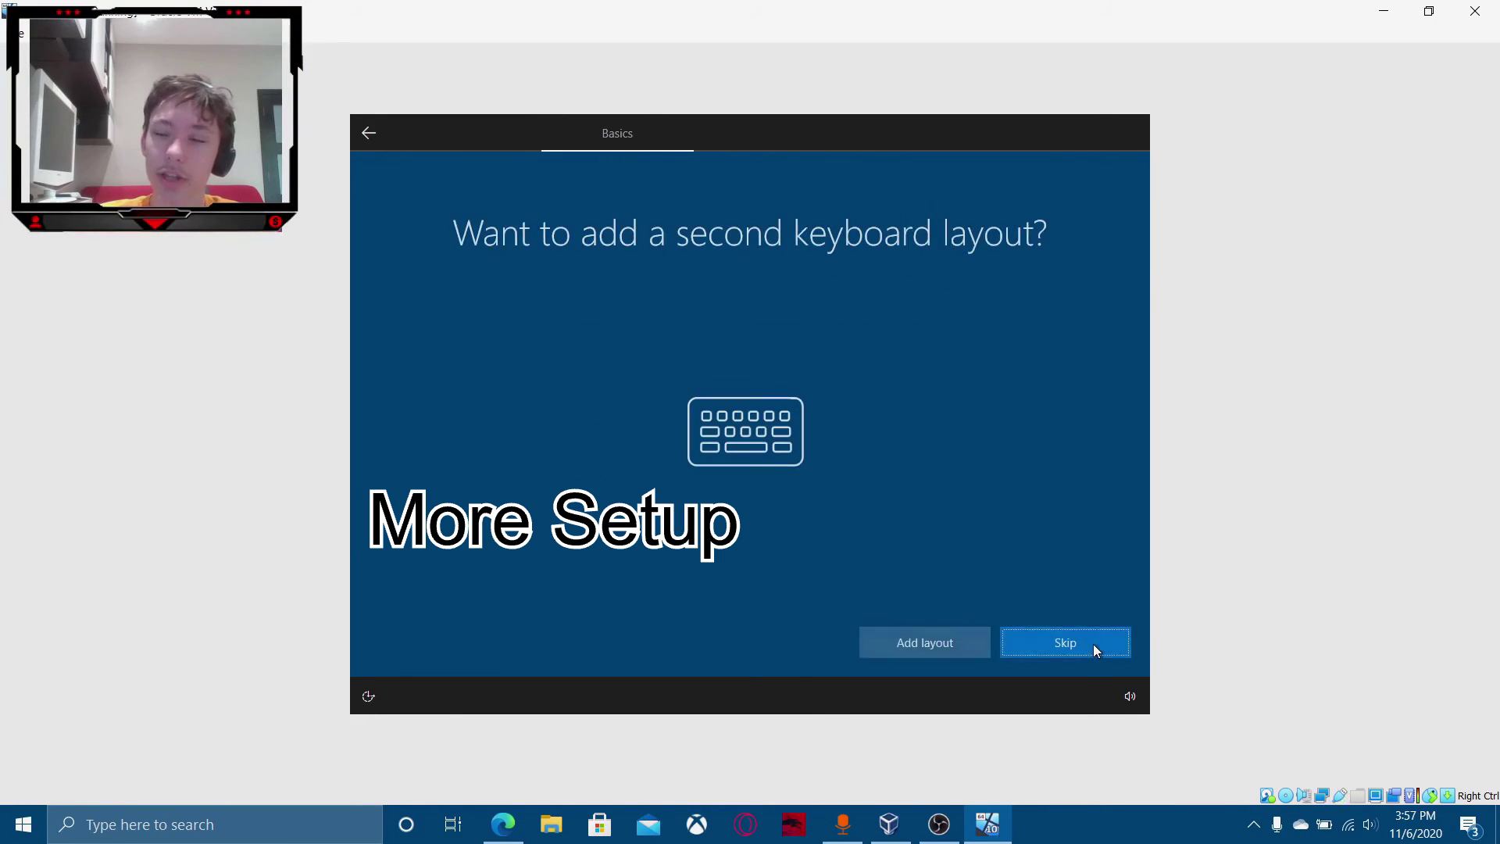
left_click(1094, 650)
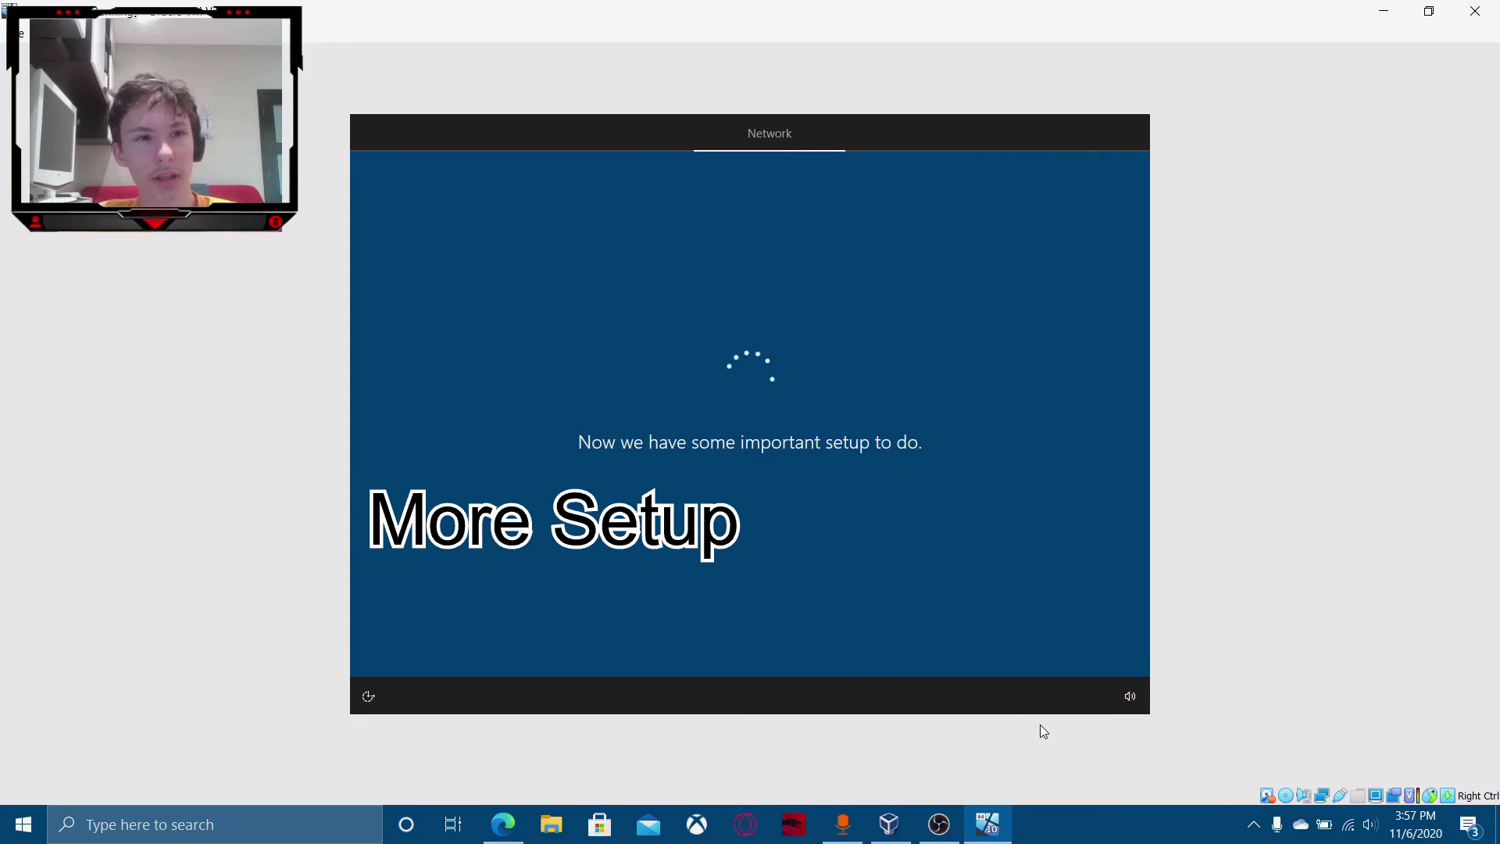
Choose Set up for personal use and continue to the Microsoft account sign-in.
right_click(22, 825)
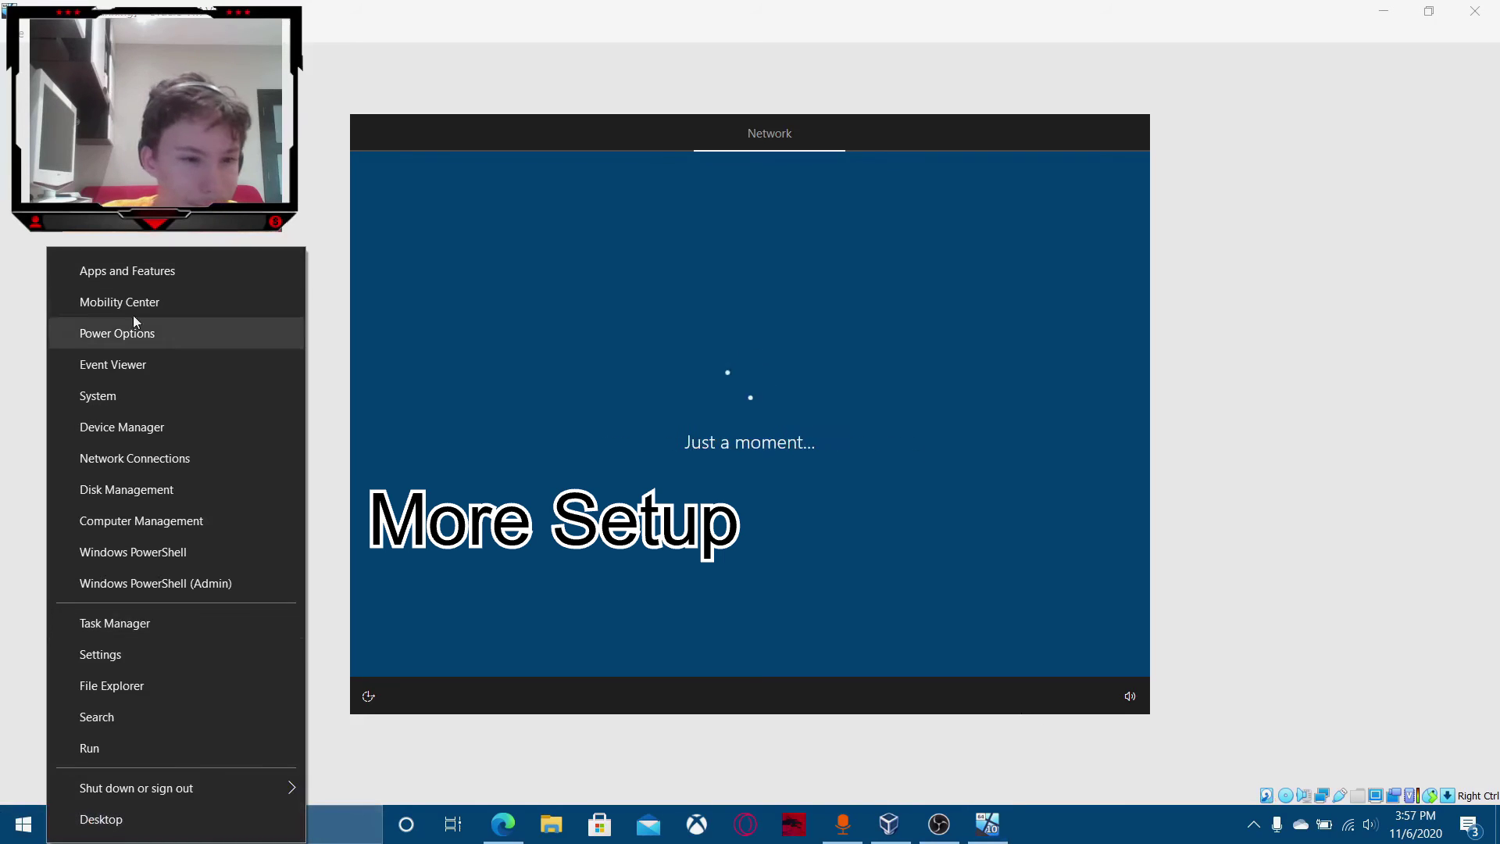
left_click(156, 219)
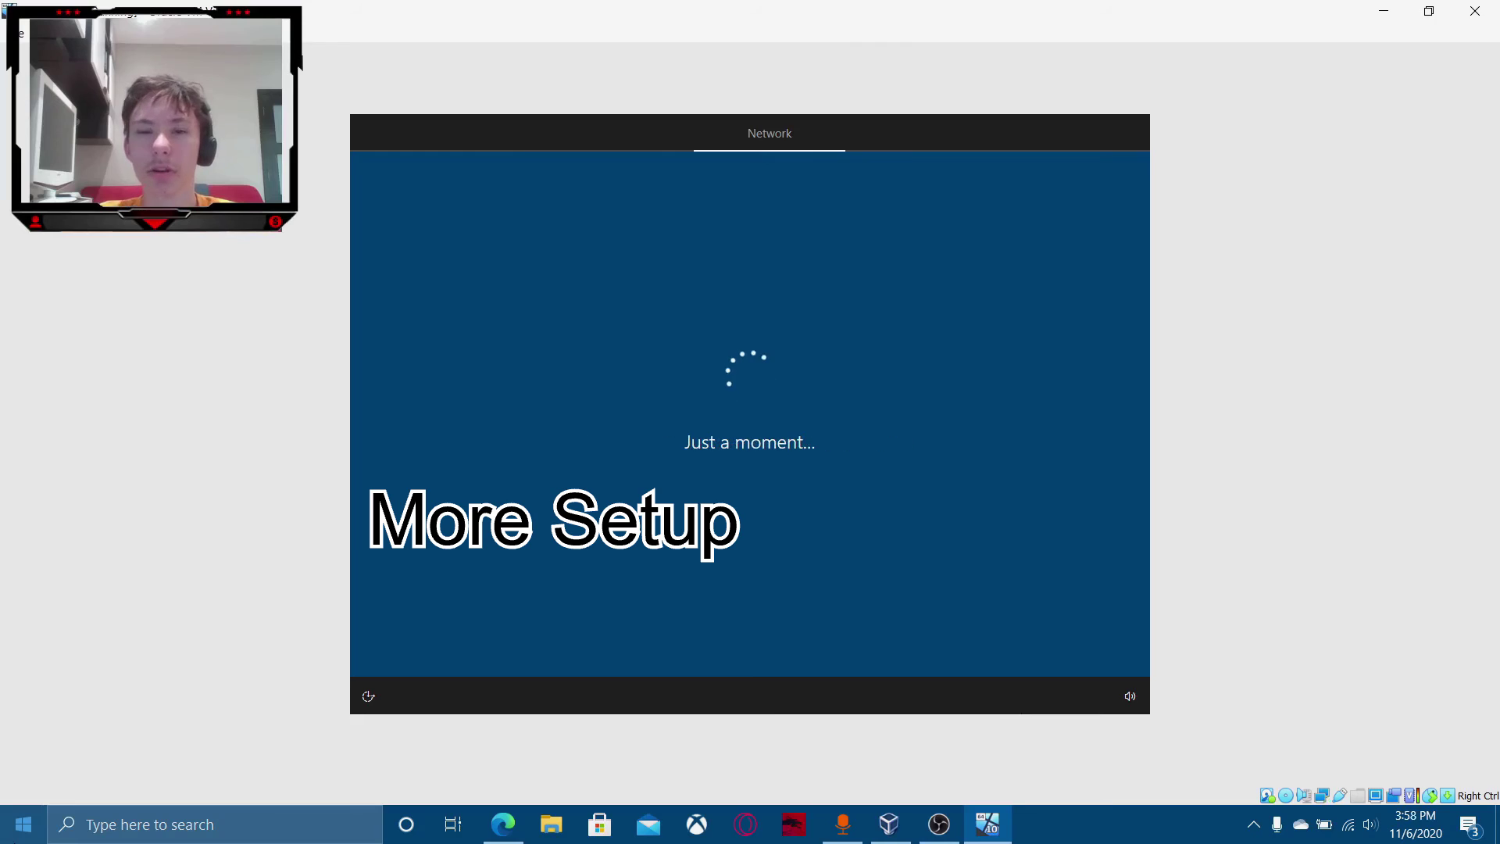
right_click(22, 825)
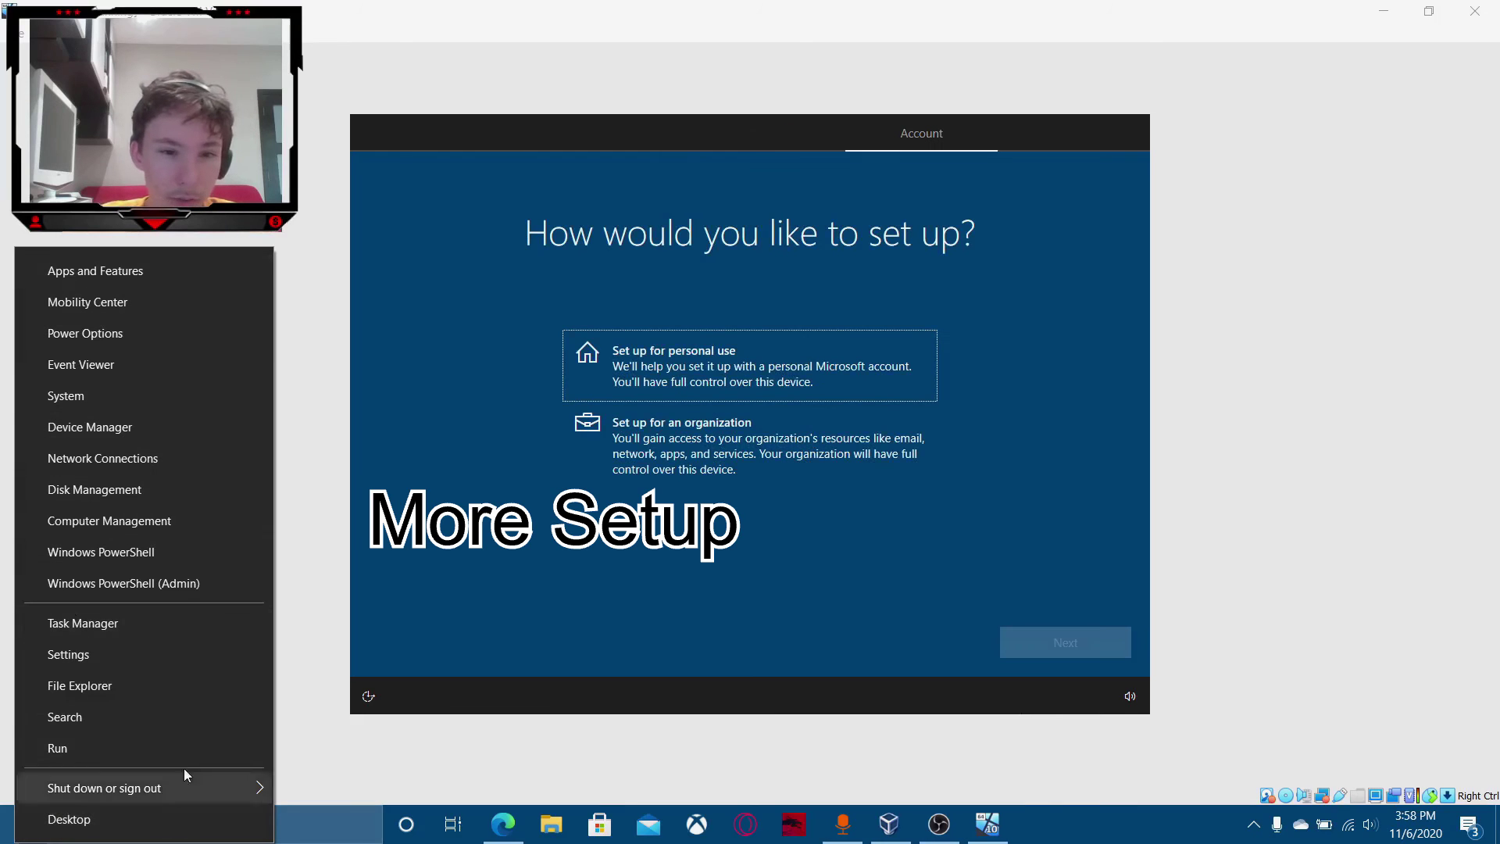
left_click(526, 321)
left_click(754, 346)
left_click(1082, 640)
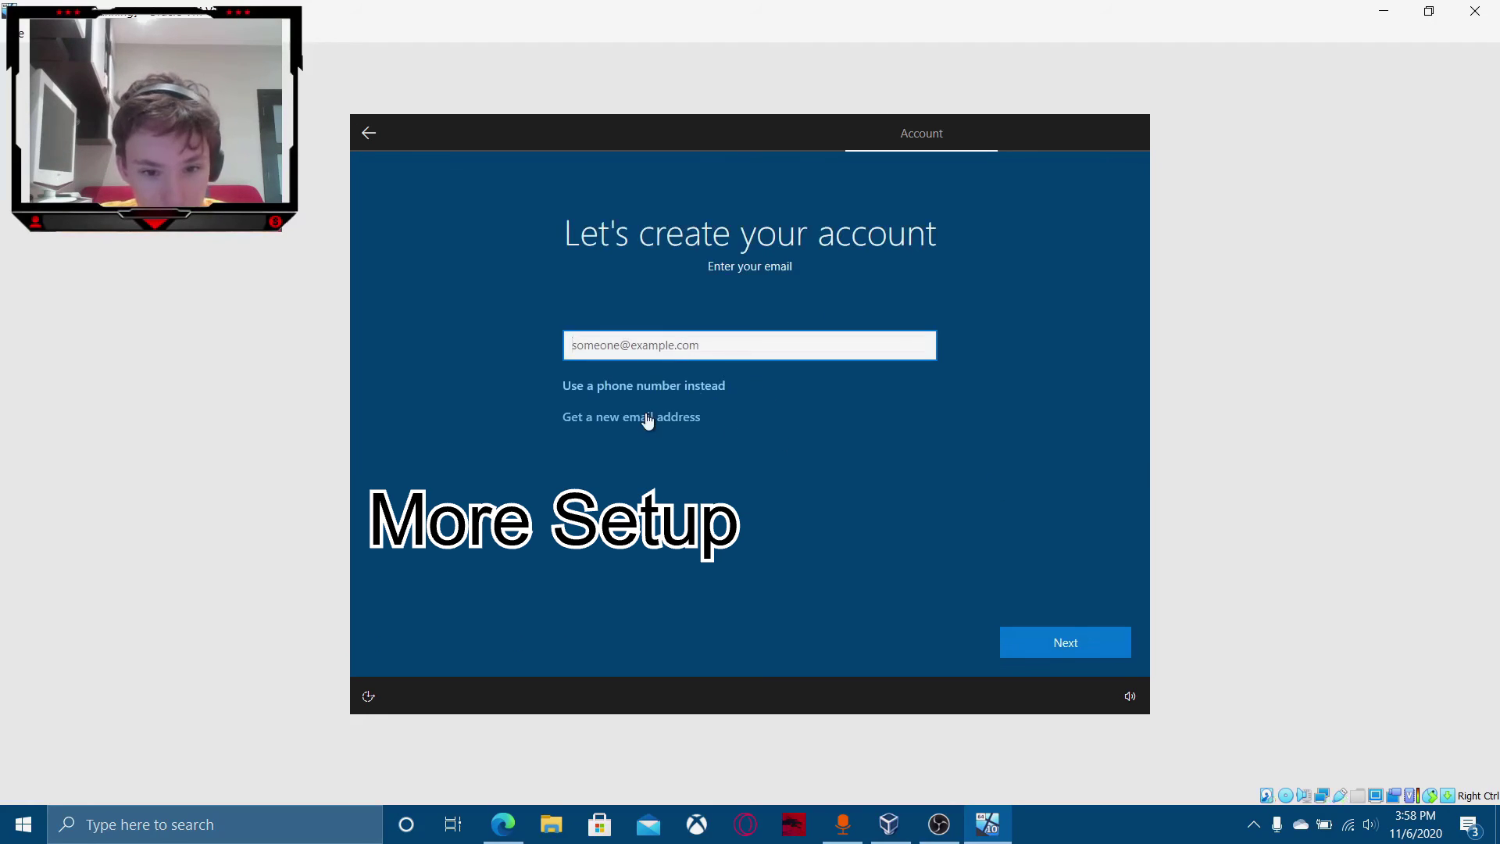
Create a new outlook.com address by entering the desired username.
left_click(646, 417)
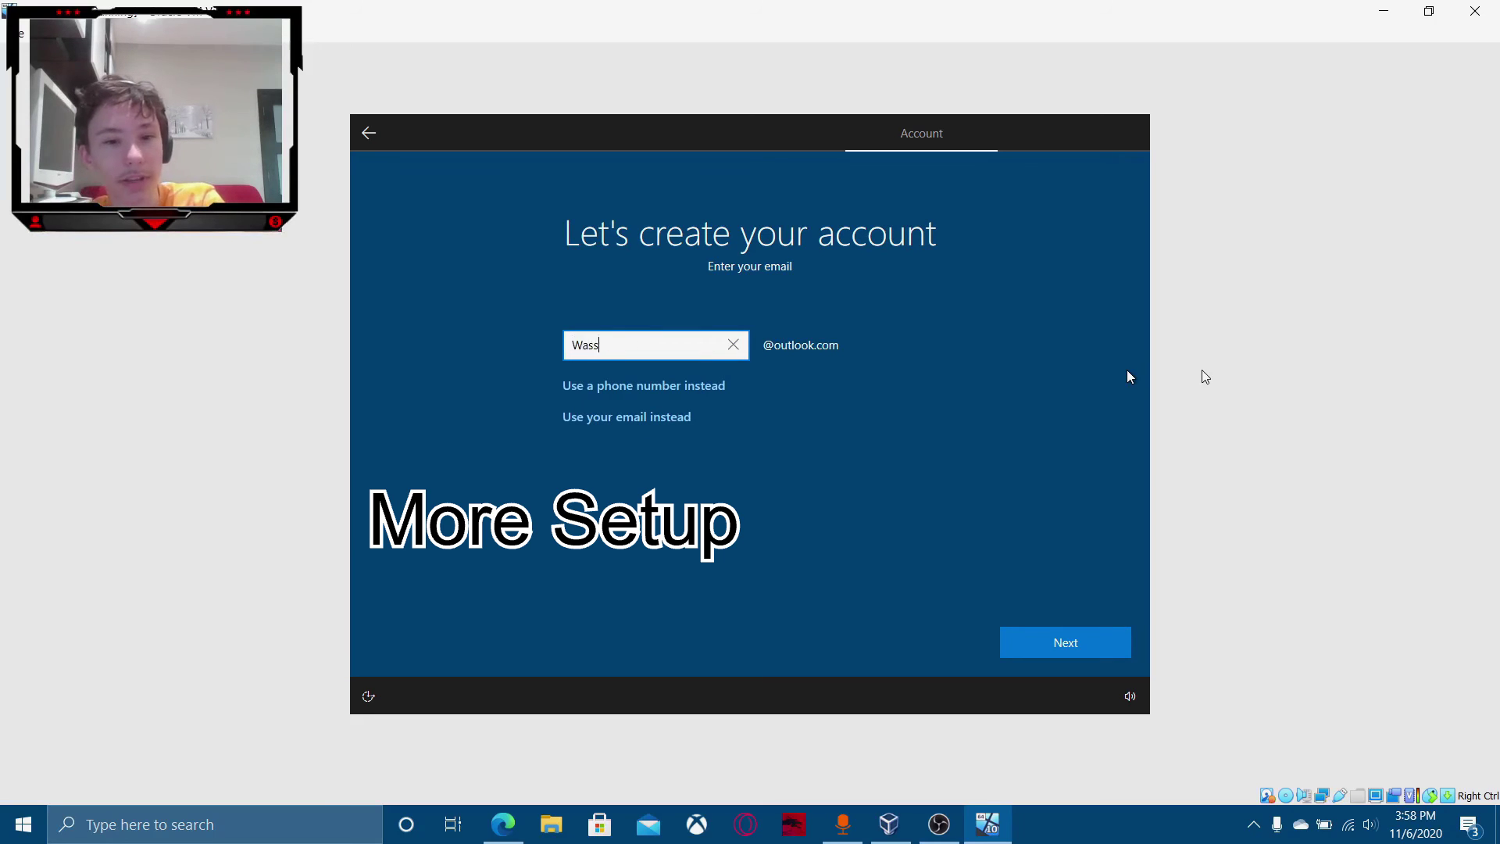
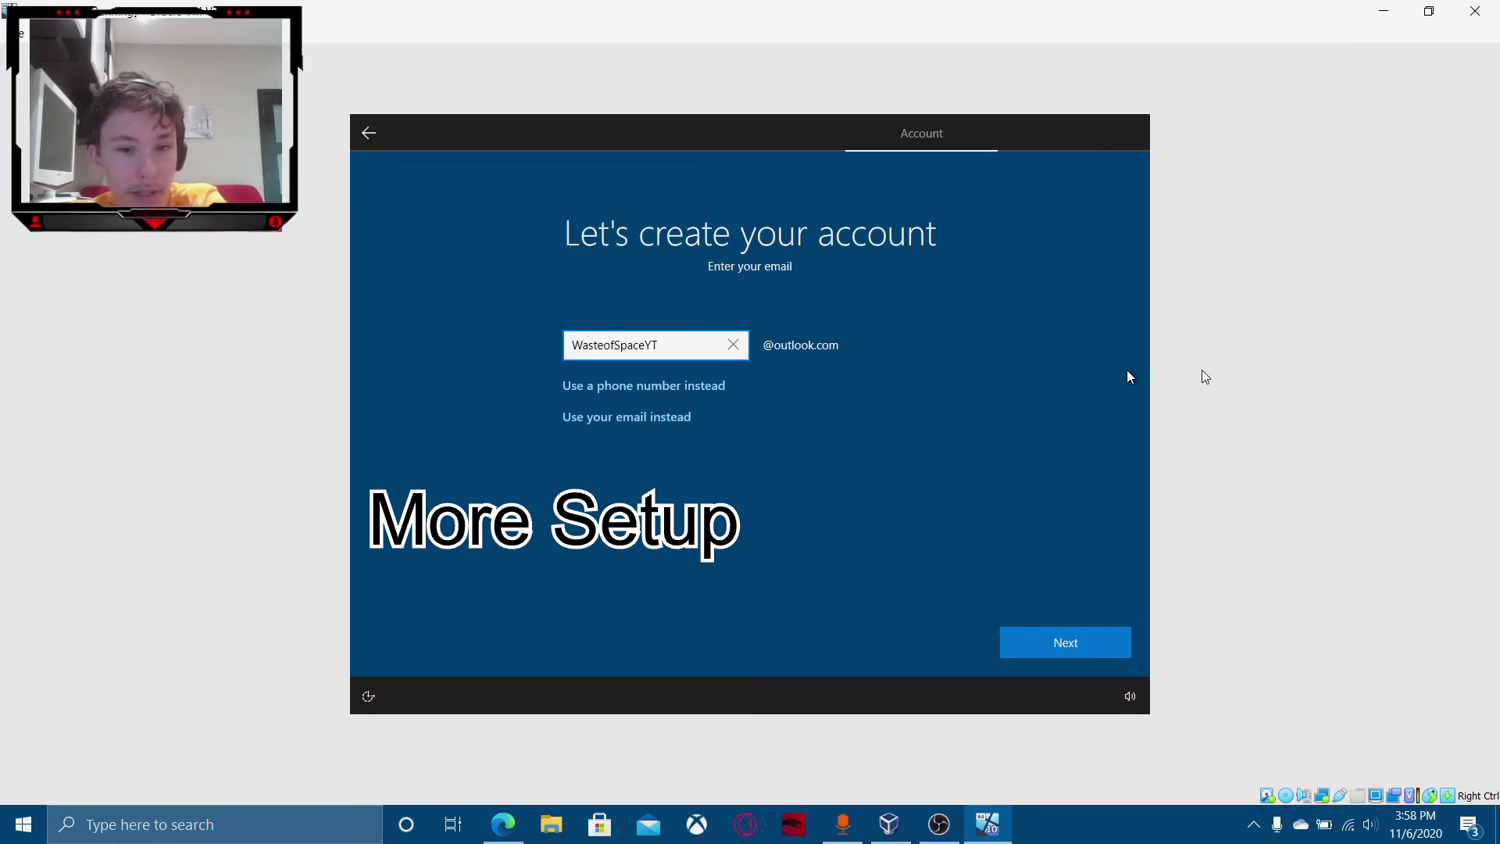
left_click(1110, 642)
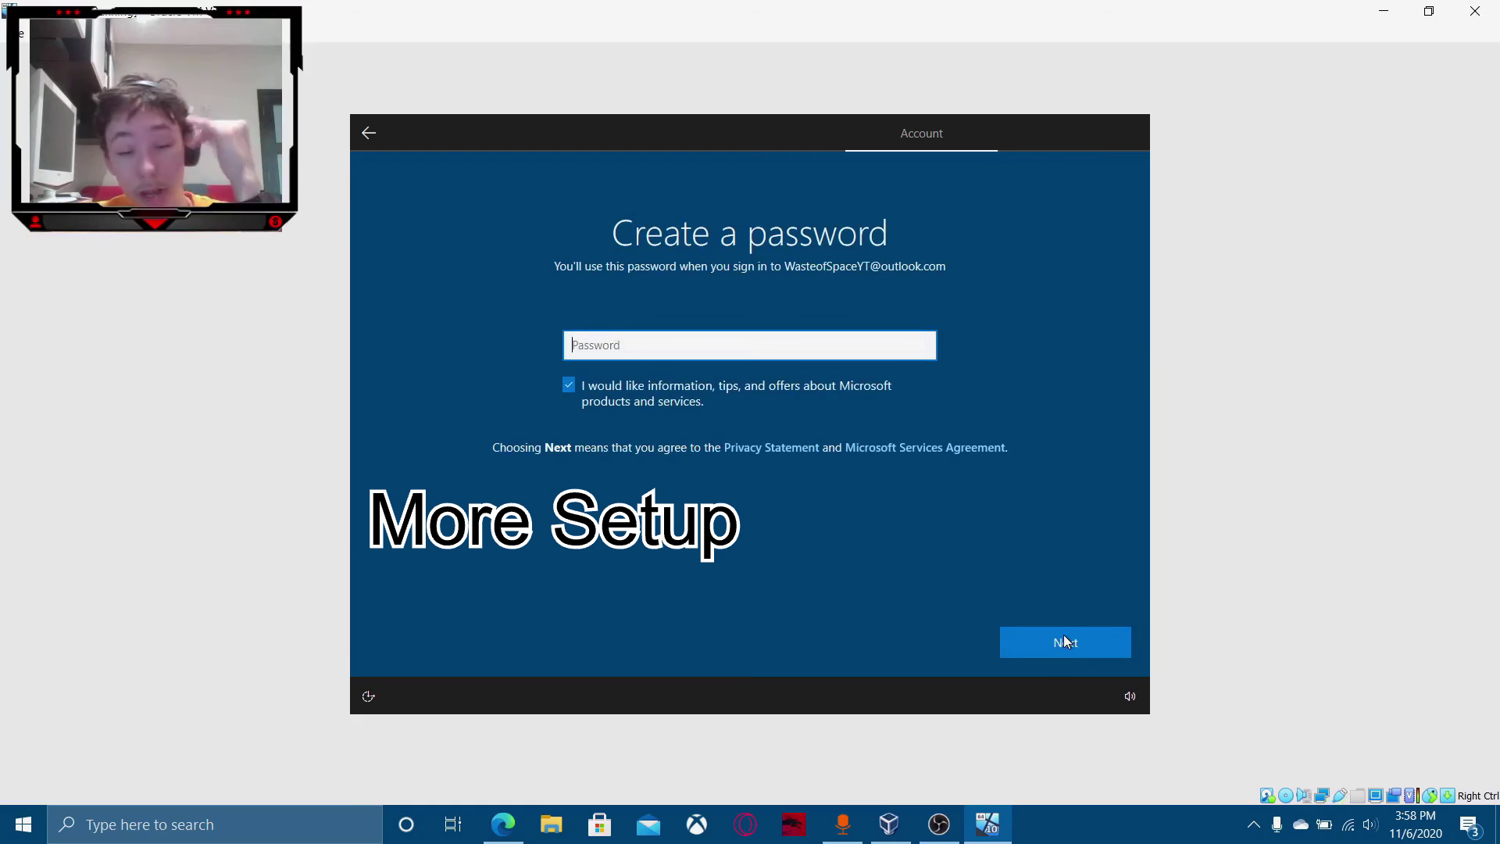
Decline the Microsoft marketing offers and set the account password.
left_click(679, 391)
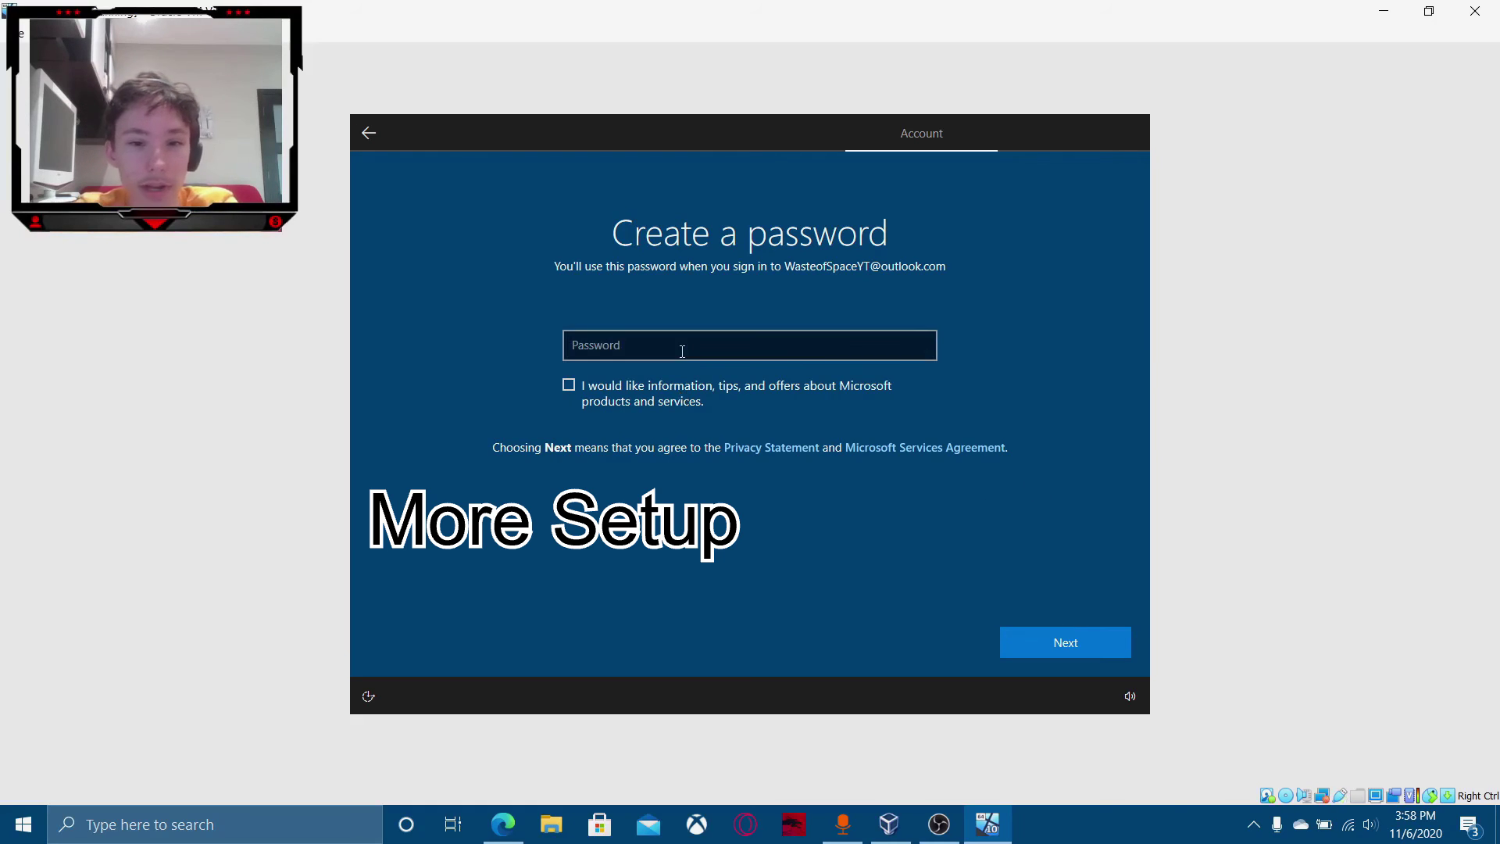
left_click(682, 349)
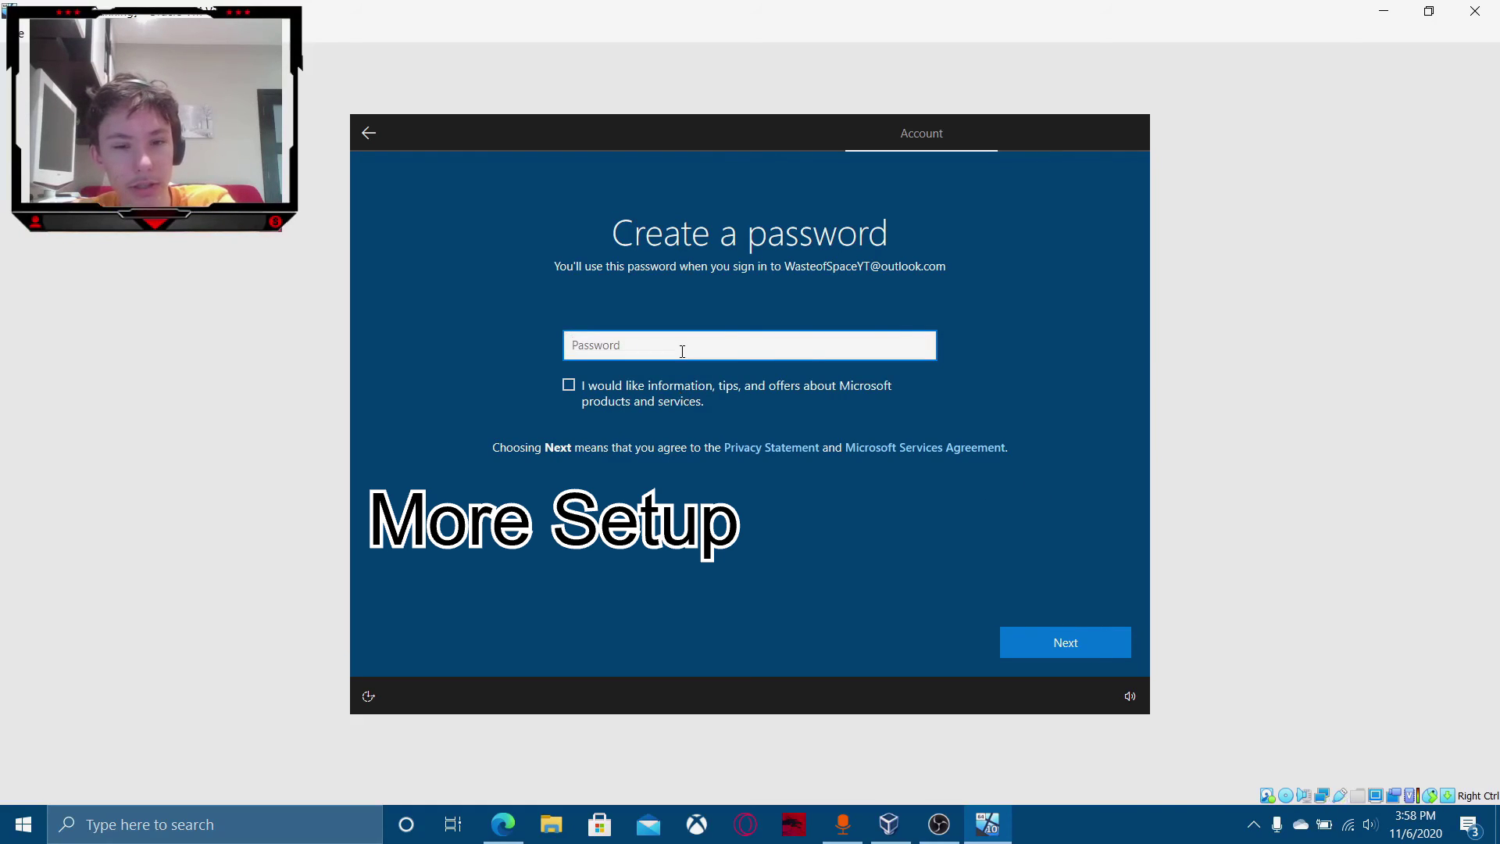
key("Return")
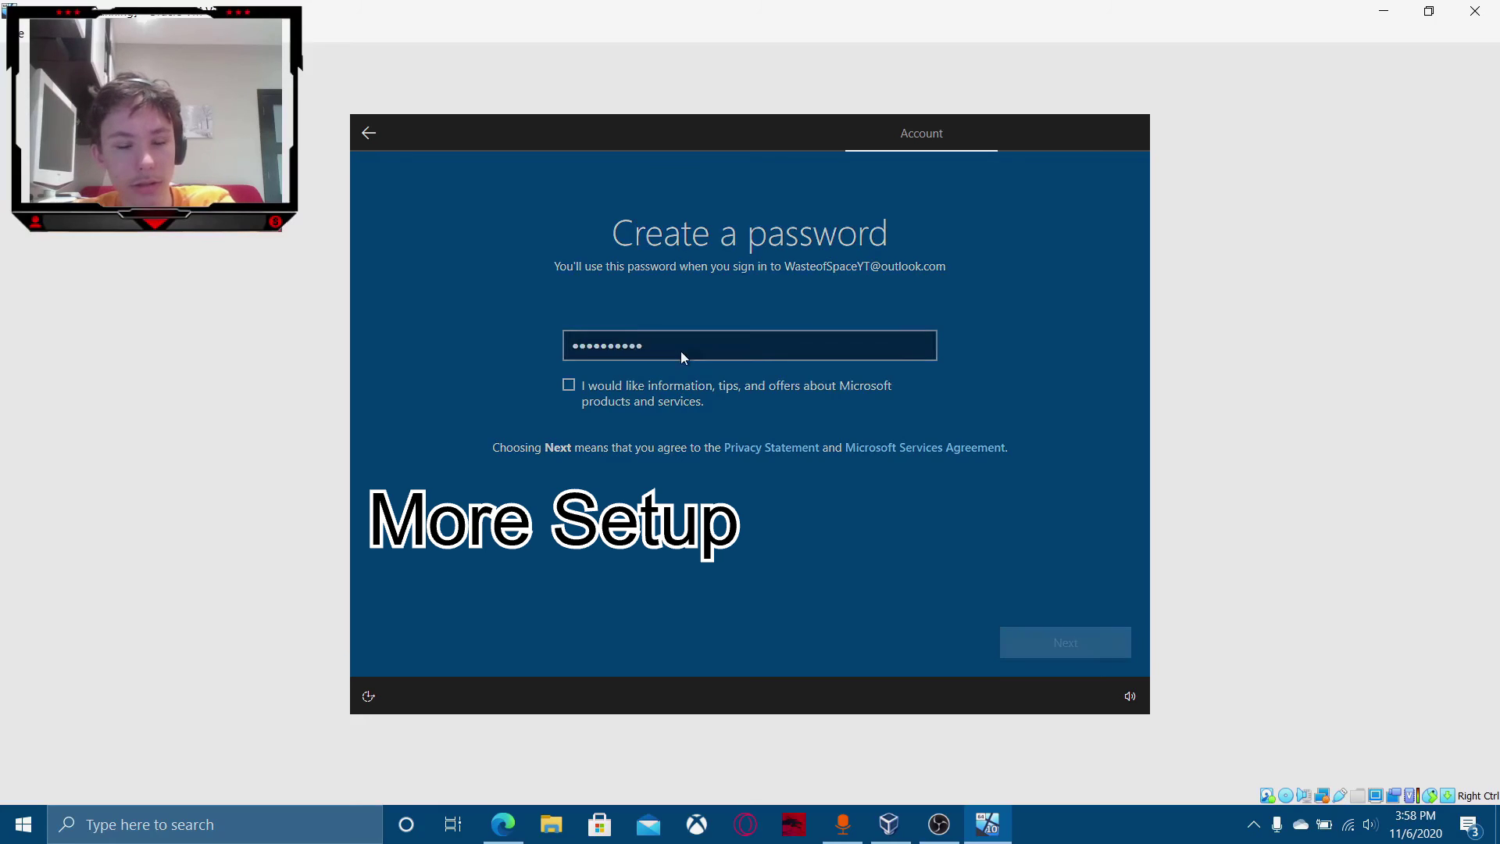
Set the birthdate to July 4, 1976 and continue.
left_click(850, 366)
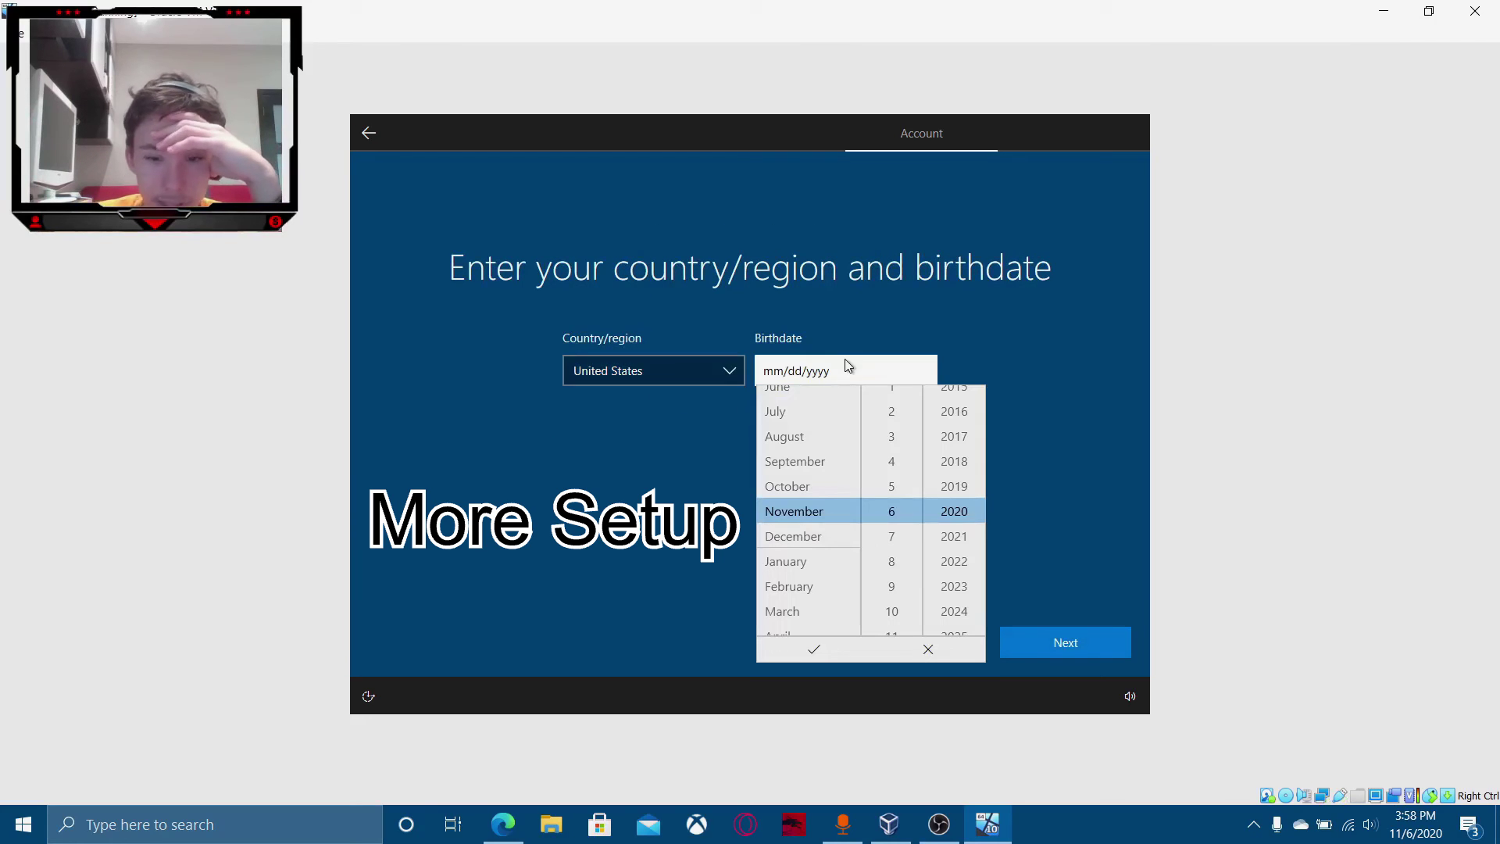
left_click(817, 412)
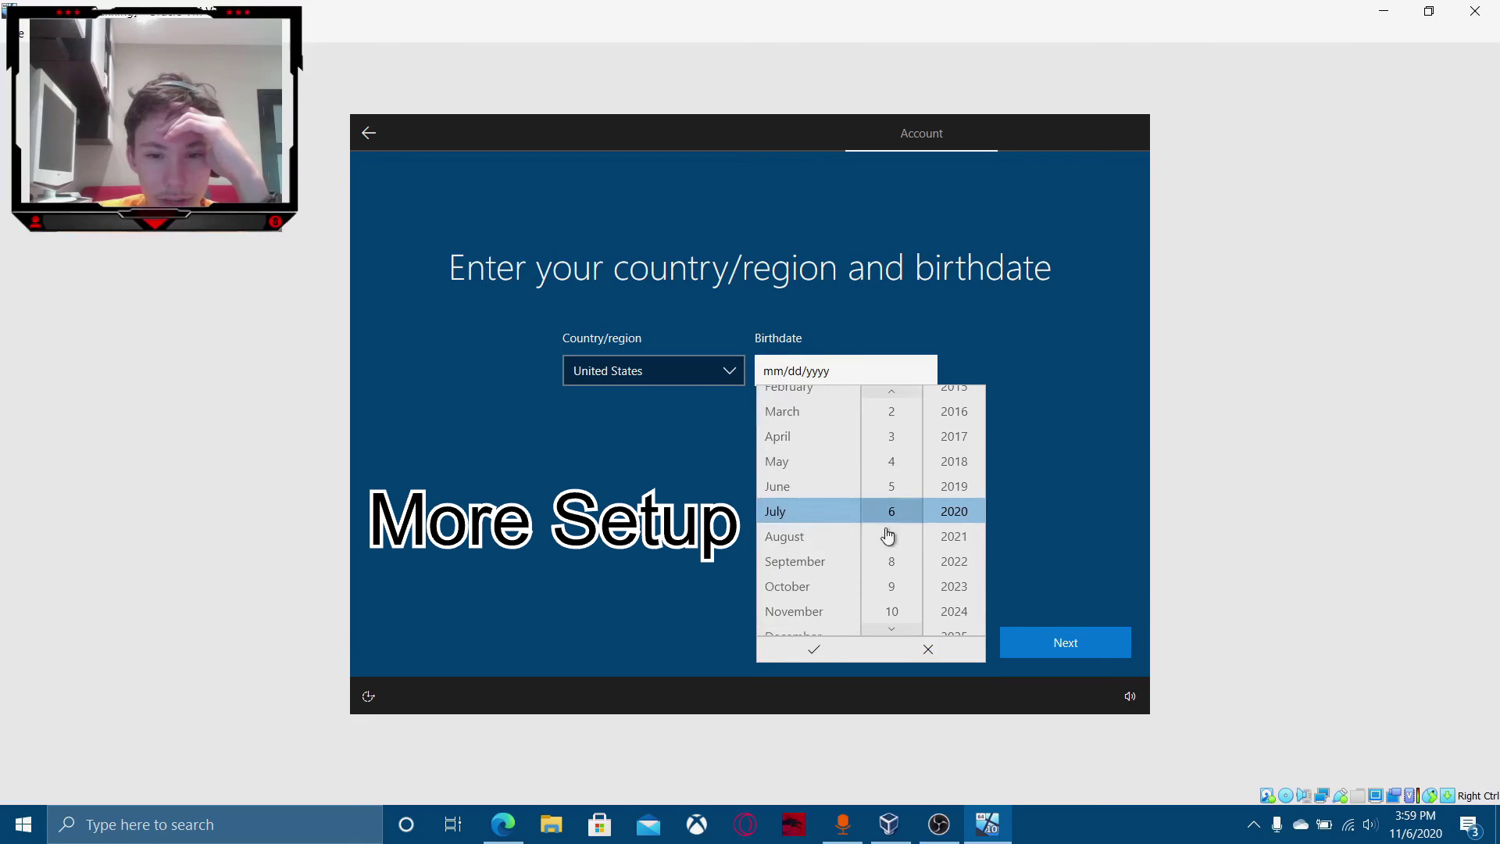
left_click(889, 462)
scroll(954, 596, "up", 4)
left_click(980, 419)
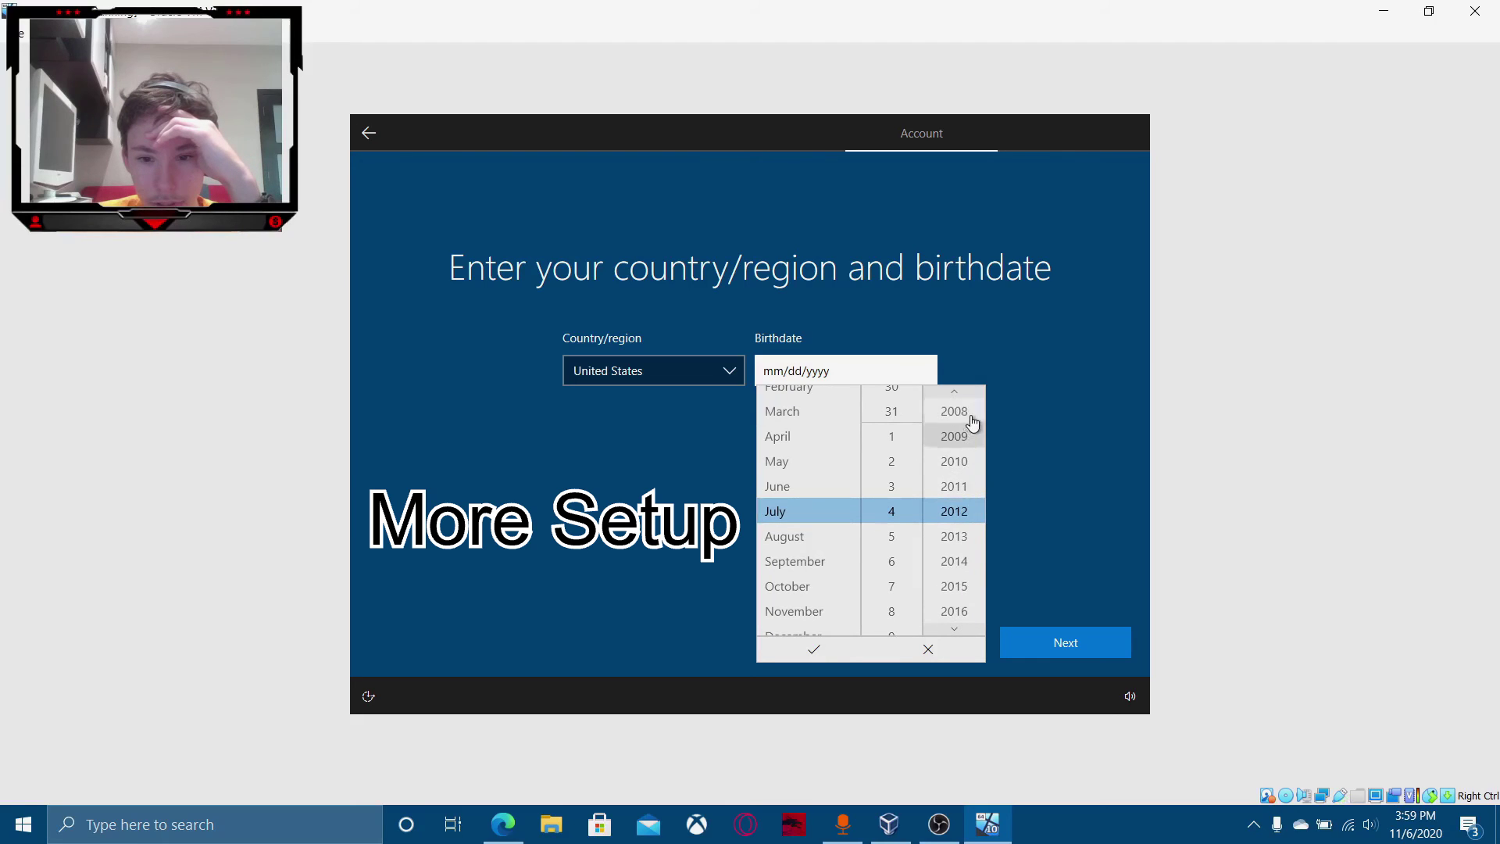
left_click(968, 392)
left_click(968, 393)
left_click(968, 392)
left_click(969, 392)
left_click(969, 392)
left_click(968, 392)
left_click(968, 393)
left_click(968, 392)
left_click(968, 393)
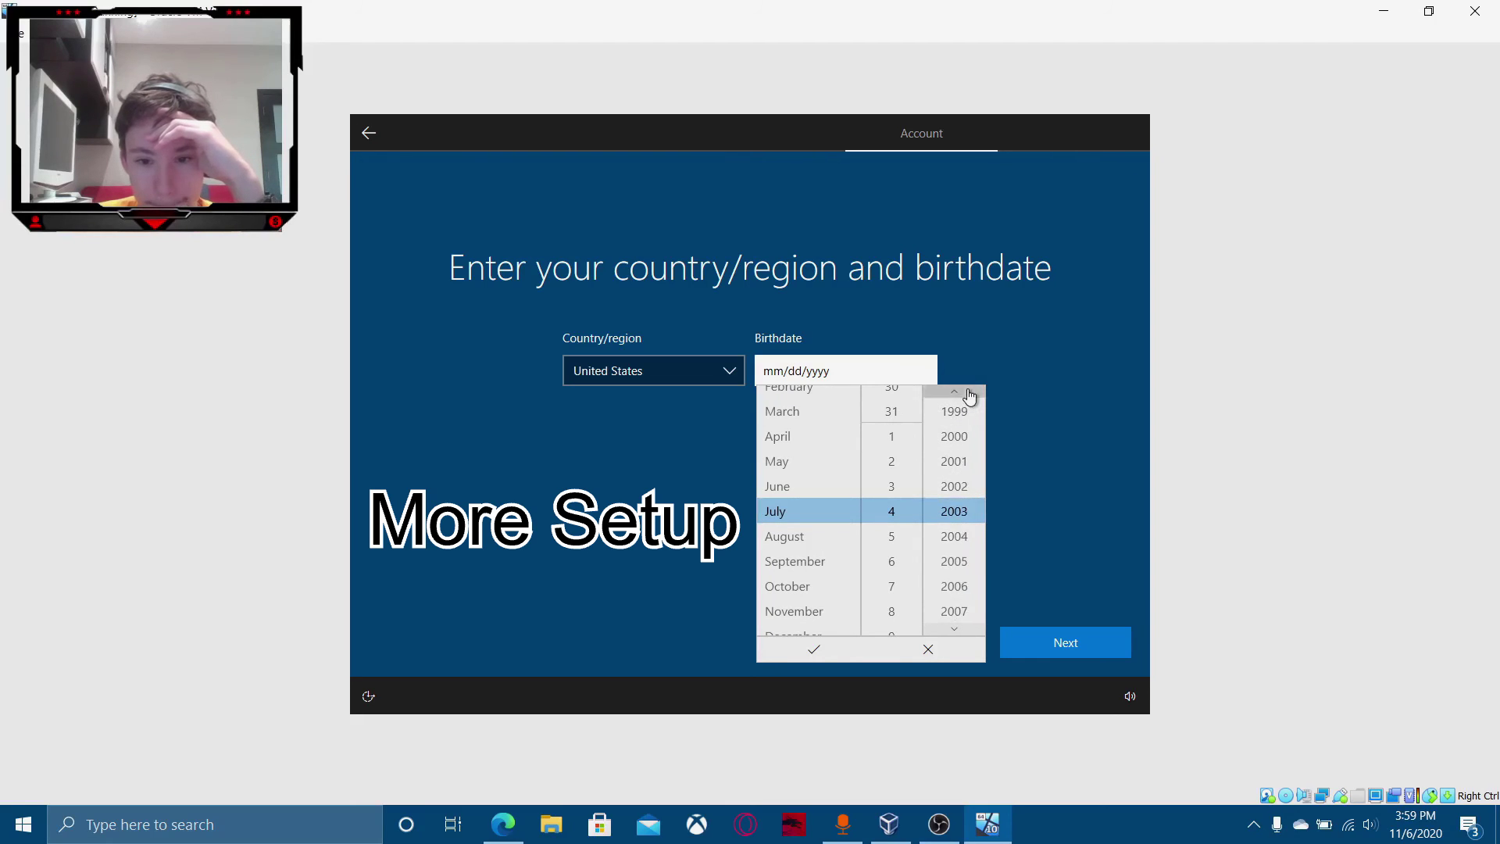
left_click(968, 392)
left_click(968, 393)
left_click(968, 392)
left_click(859, 378)
left_click(835, 377)
scroll(797, 440, "up", 4)
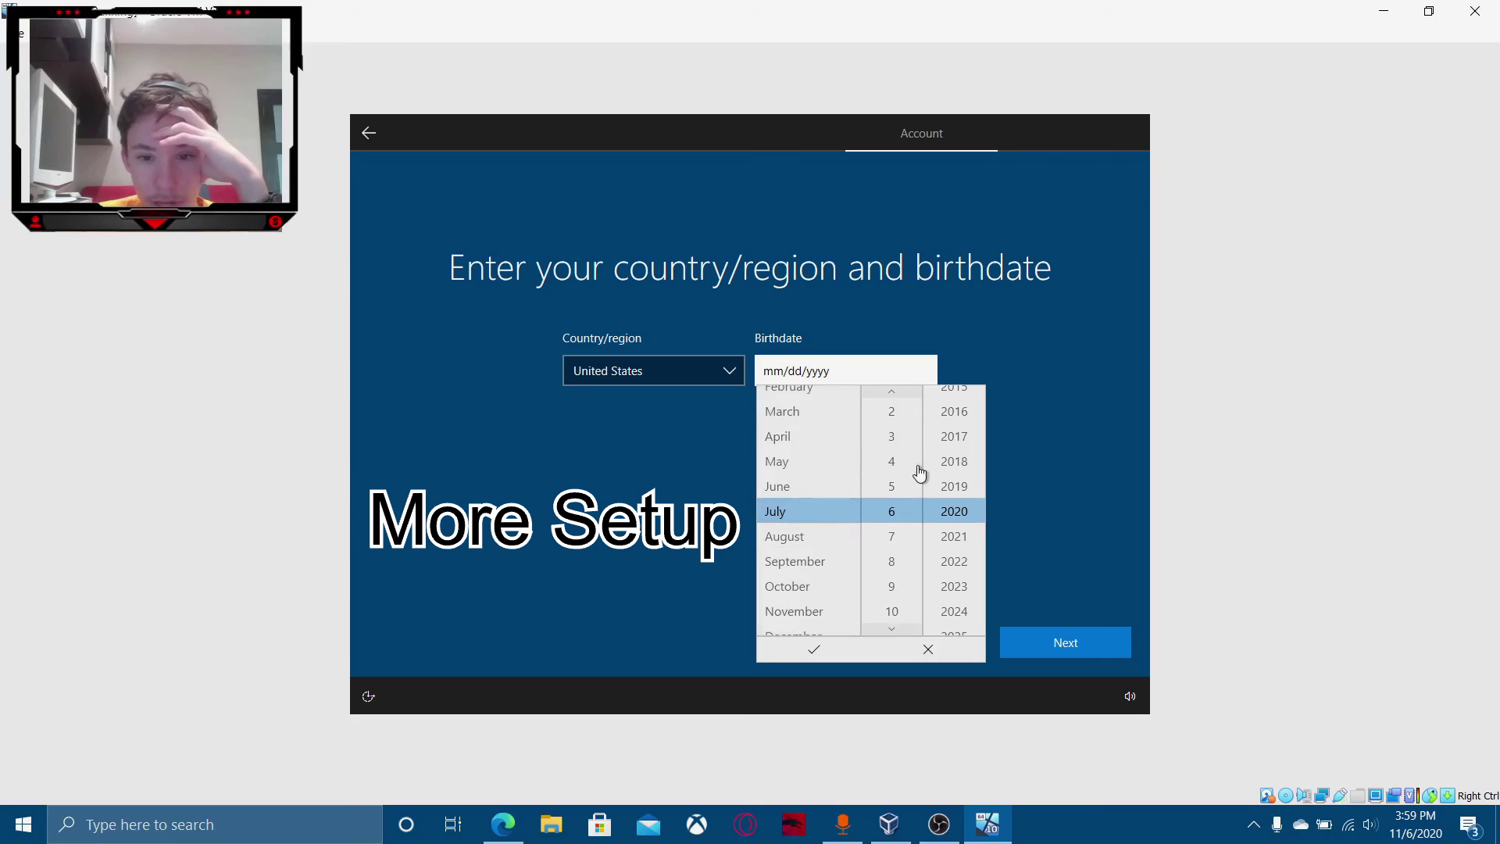
left_click(919, 468)
left_click(948, 466)
left_click(948, 467)
scroll(947, 467, "up", 10)
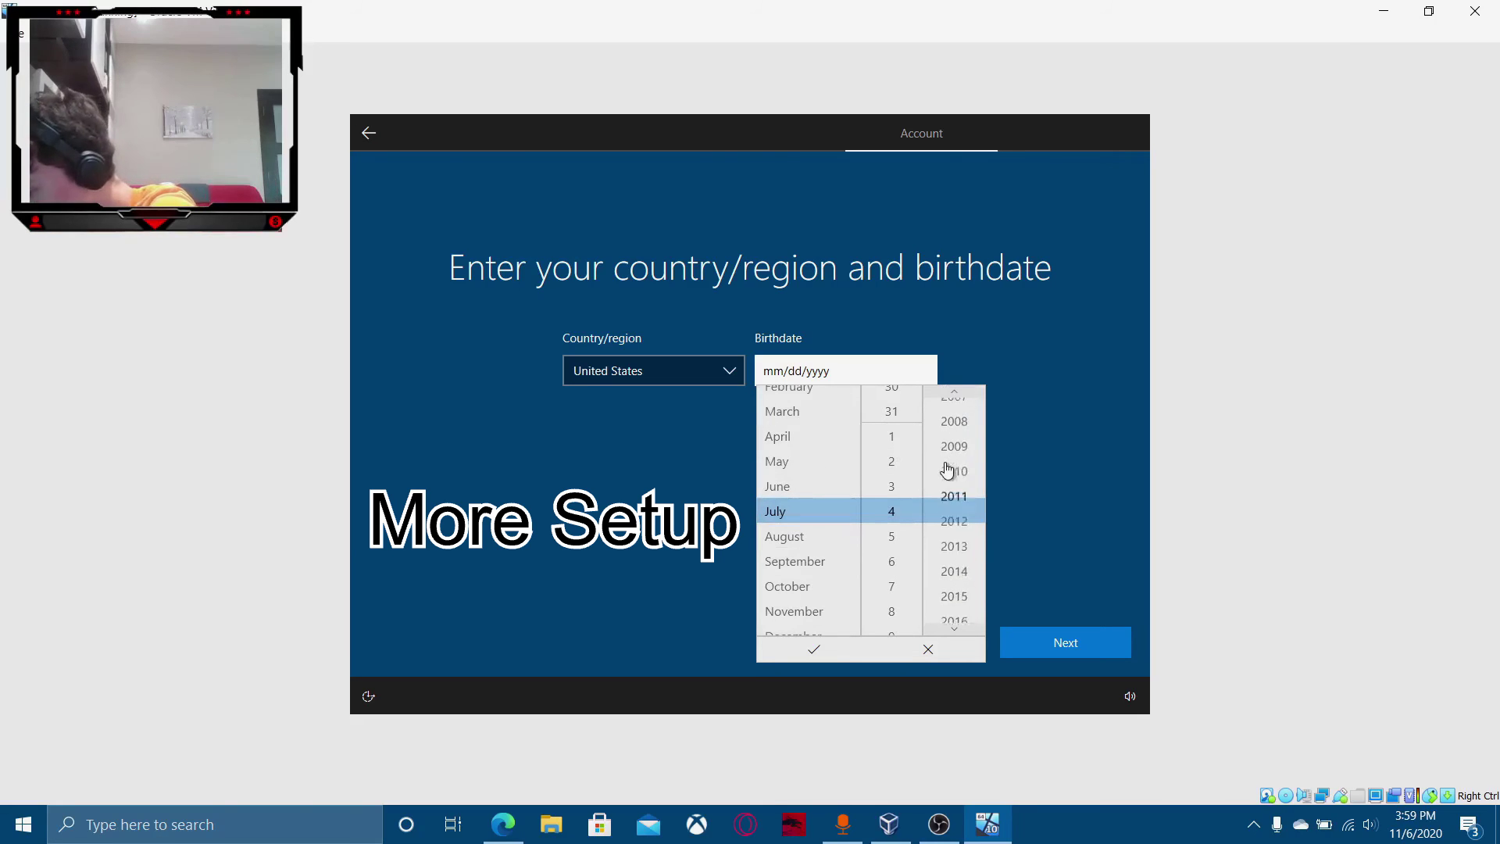
scroll(946, 461, "up", 14)
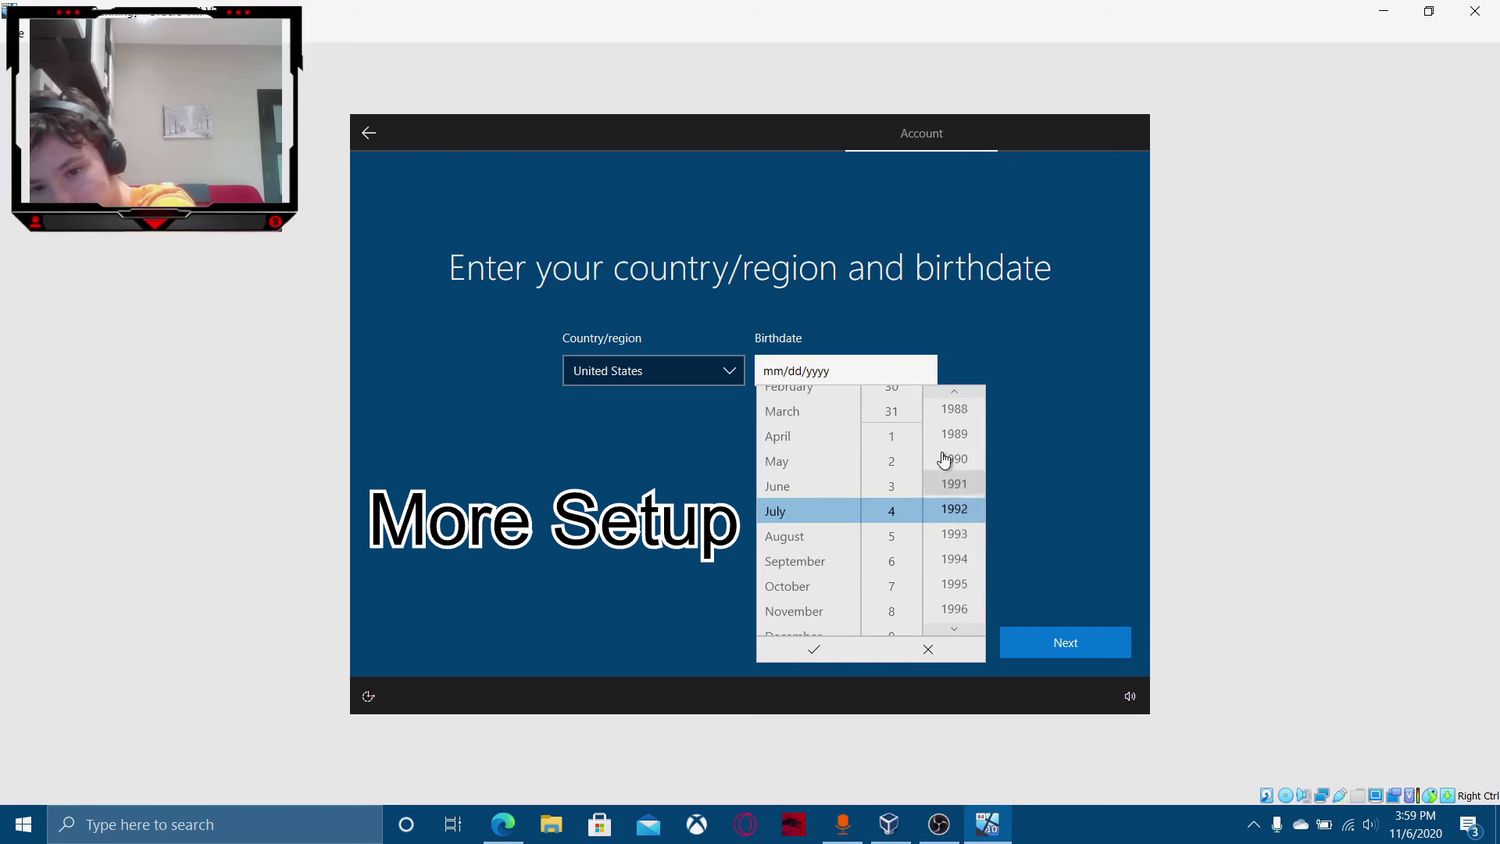
scroll(944, 461, "up", 6)
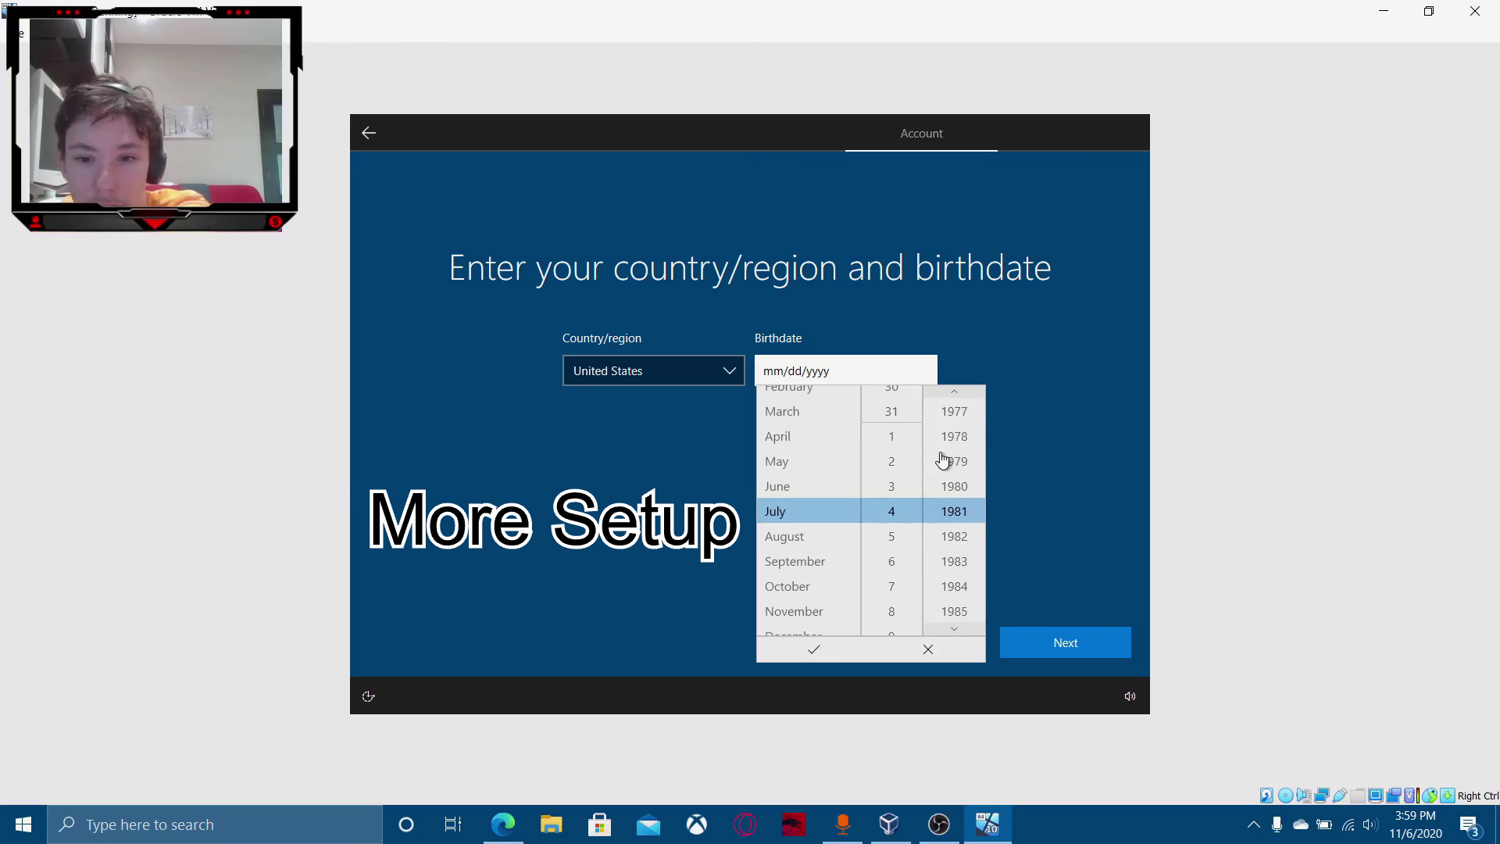
left_click(815, 655)
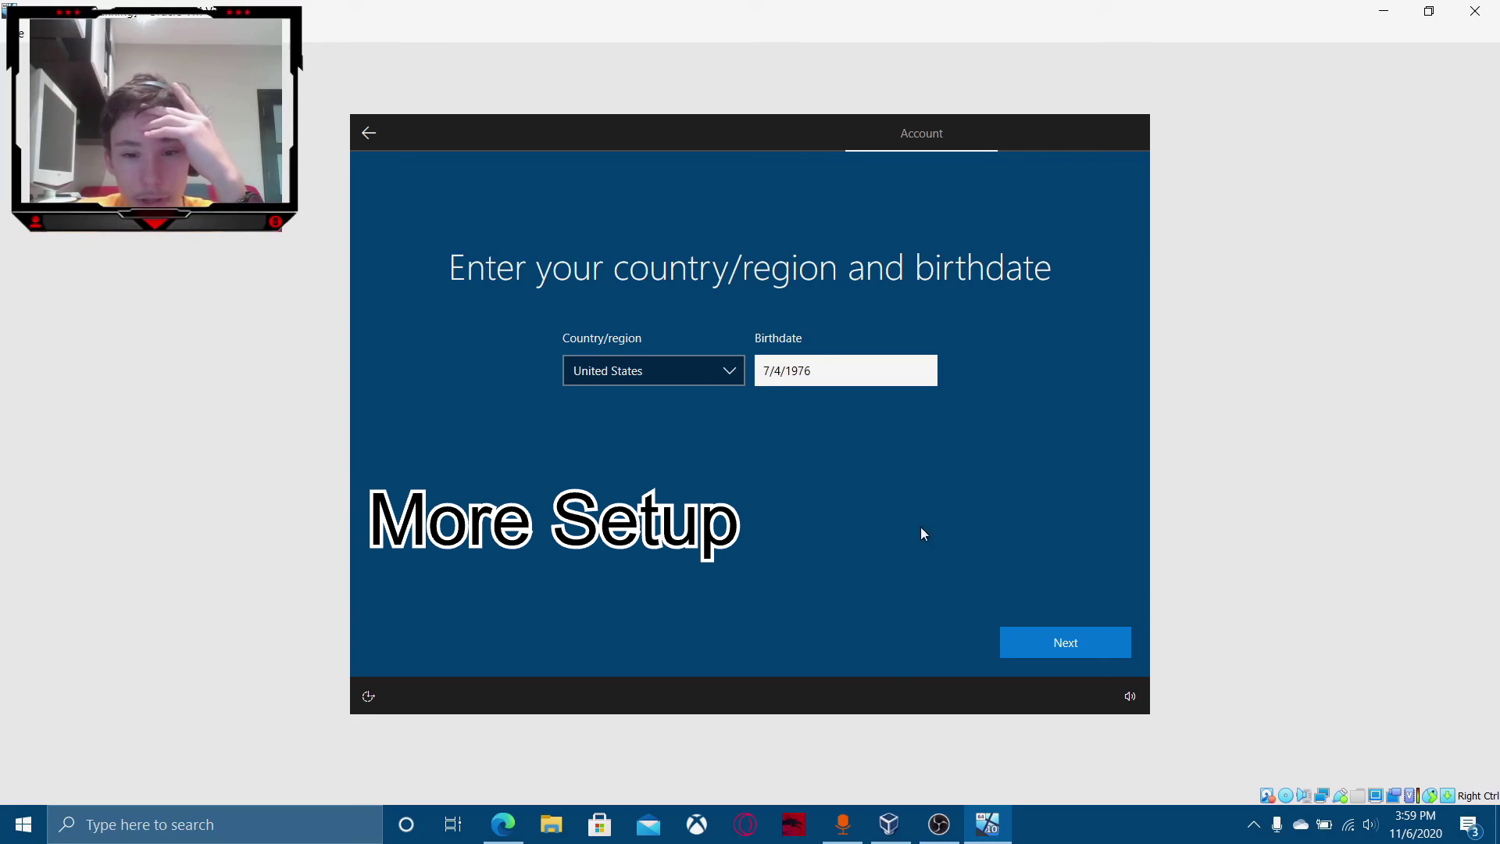
left_click(1085, 645)
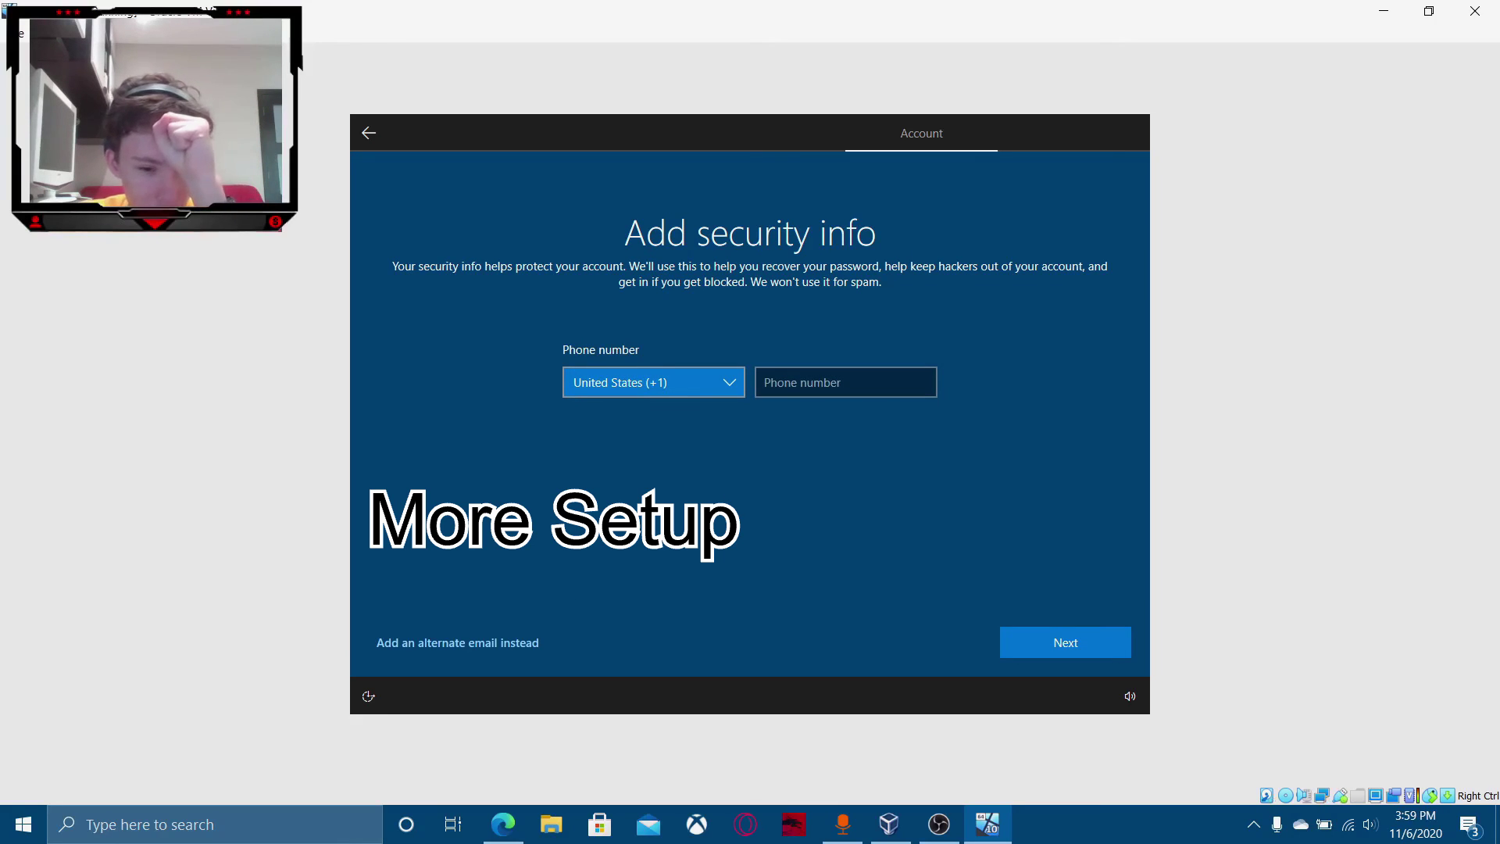
Give an alternate recovery email address instead and submit it.
left_click(508, 642)
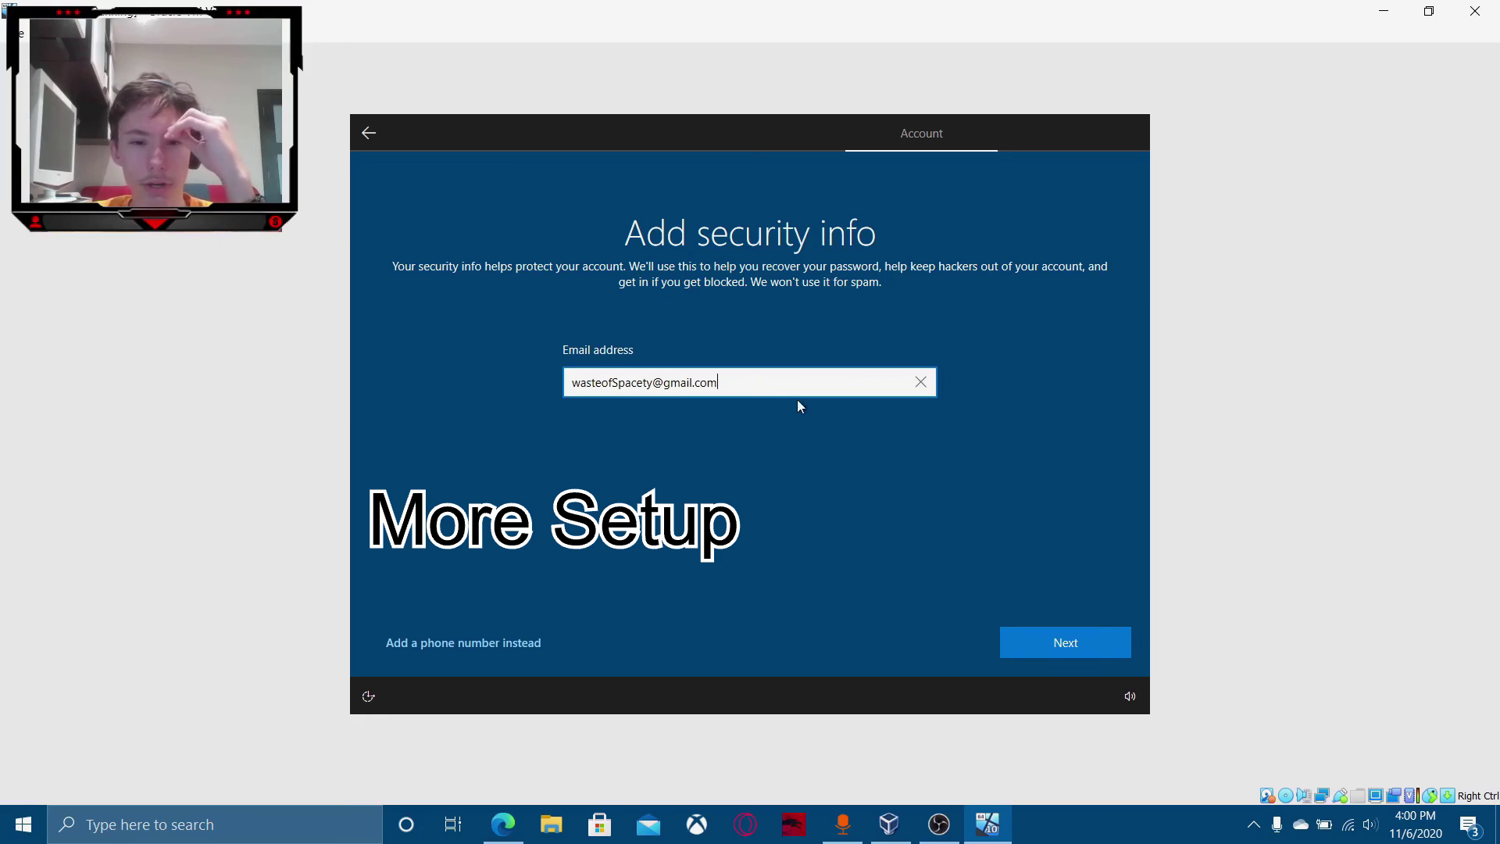
left_click_drag(794, 393, 324, 424)
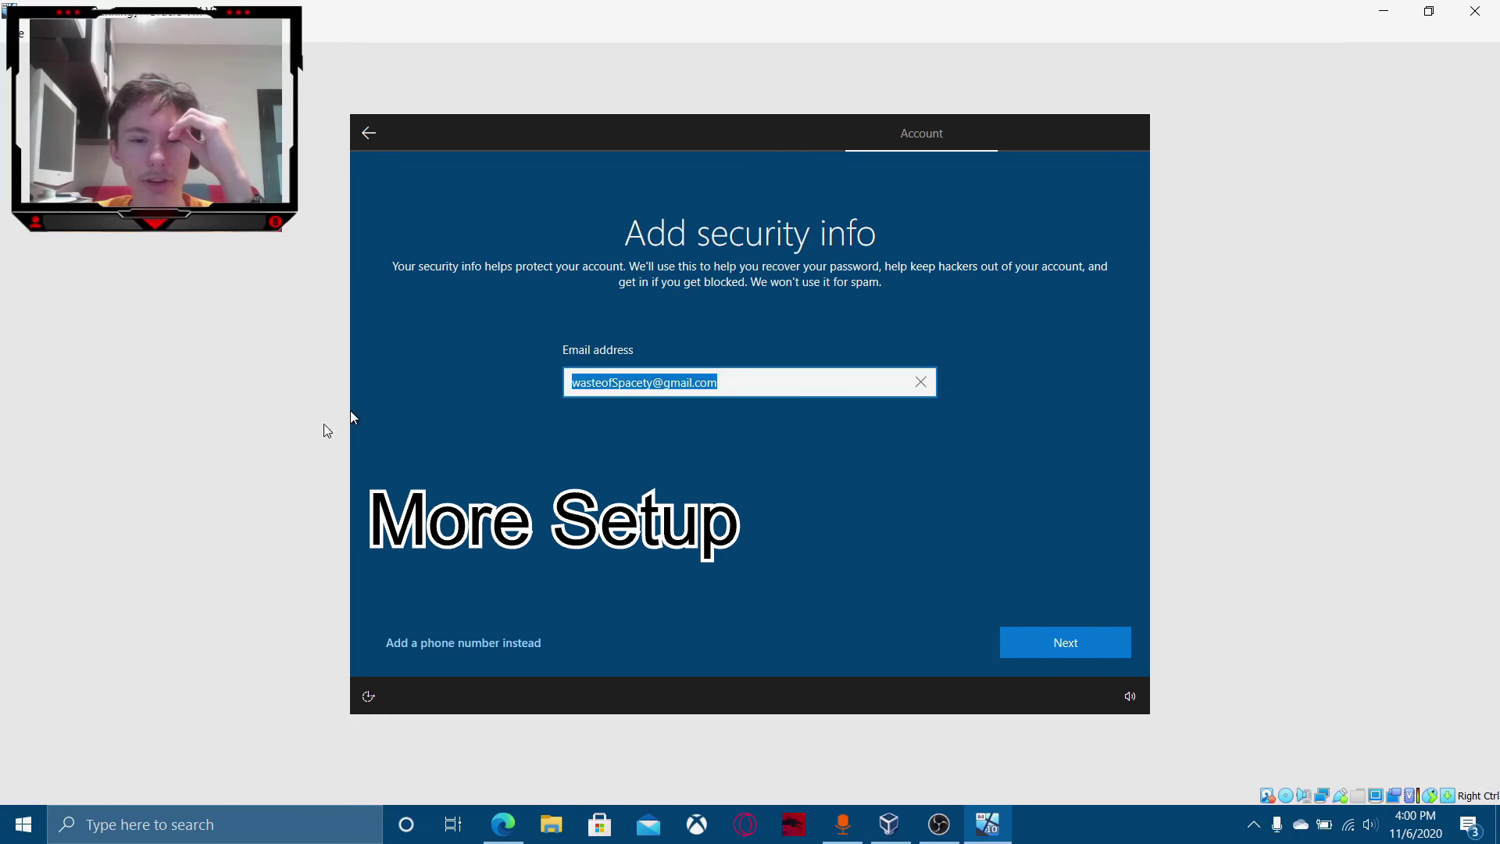
left_click(1130, 654)
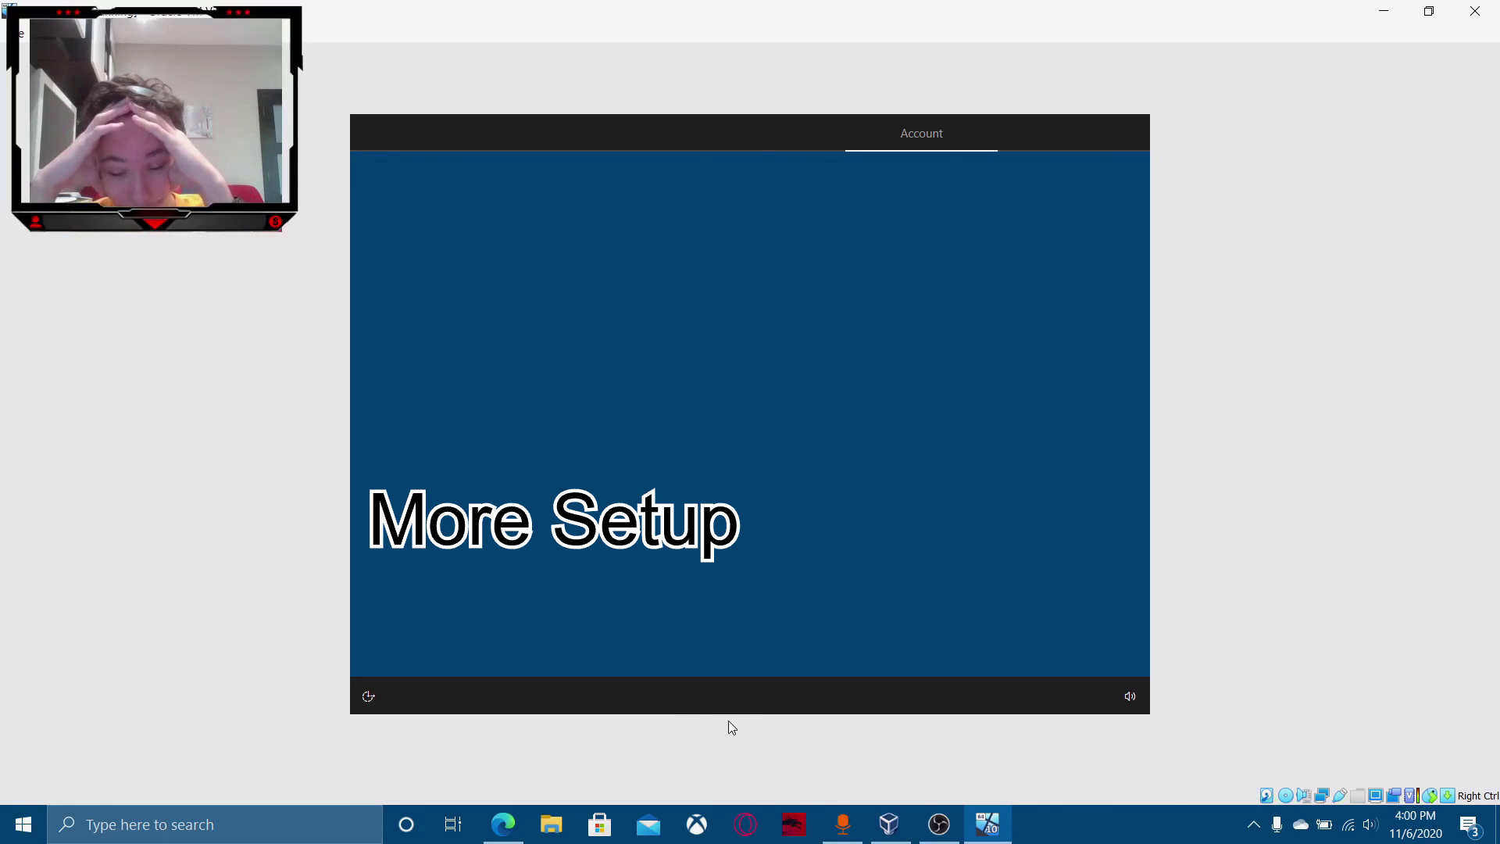
Start the Mac OS X VM from VirtualBox Manager, then begin Windows PIN creation.
left_click(889, 824)
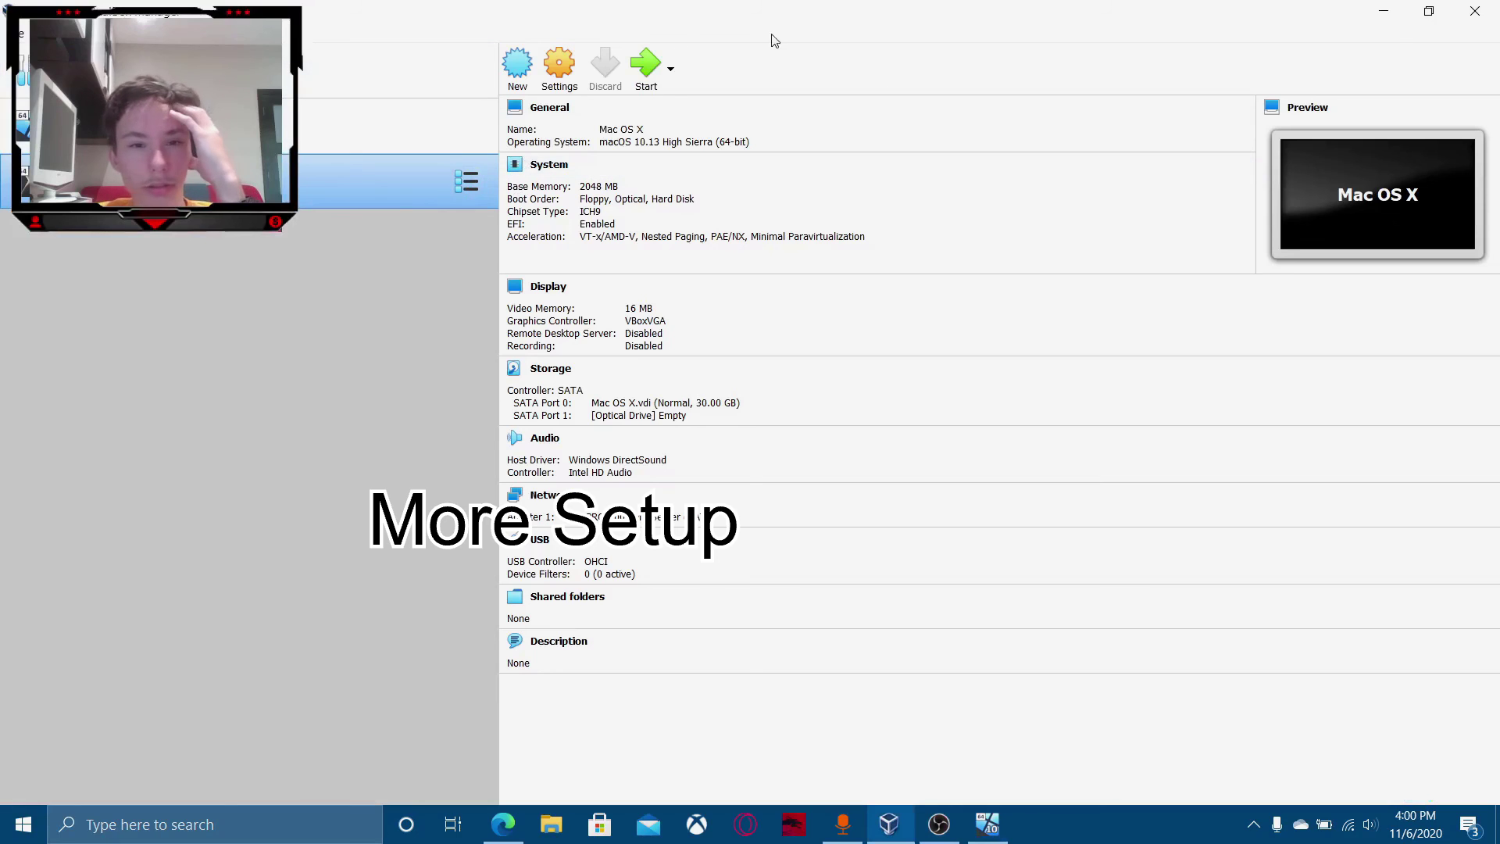
left_click(648, 68)
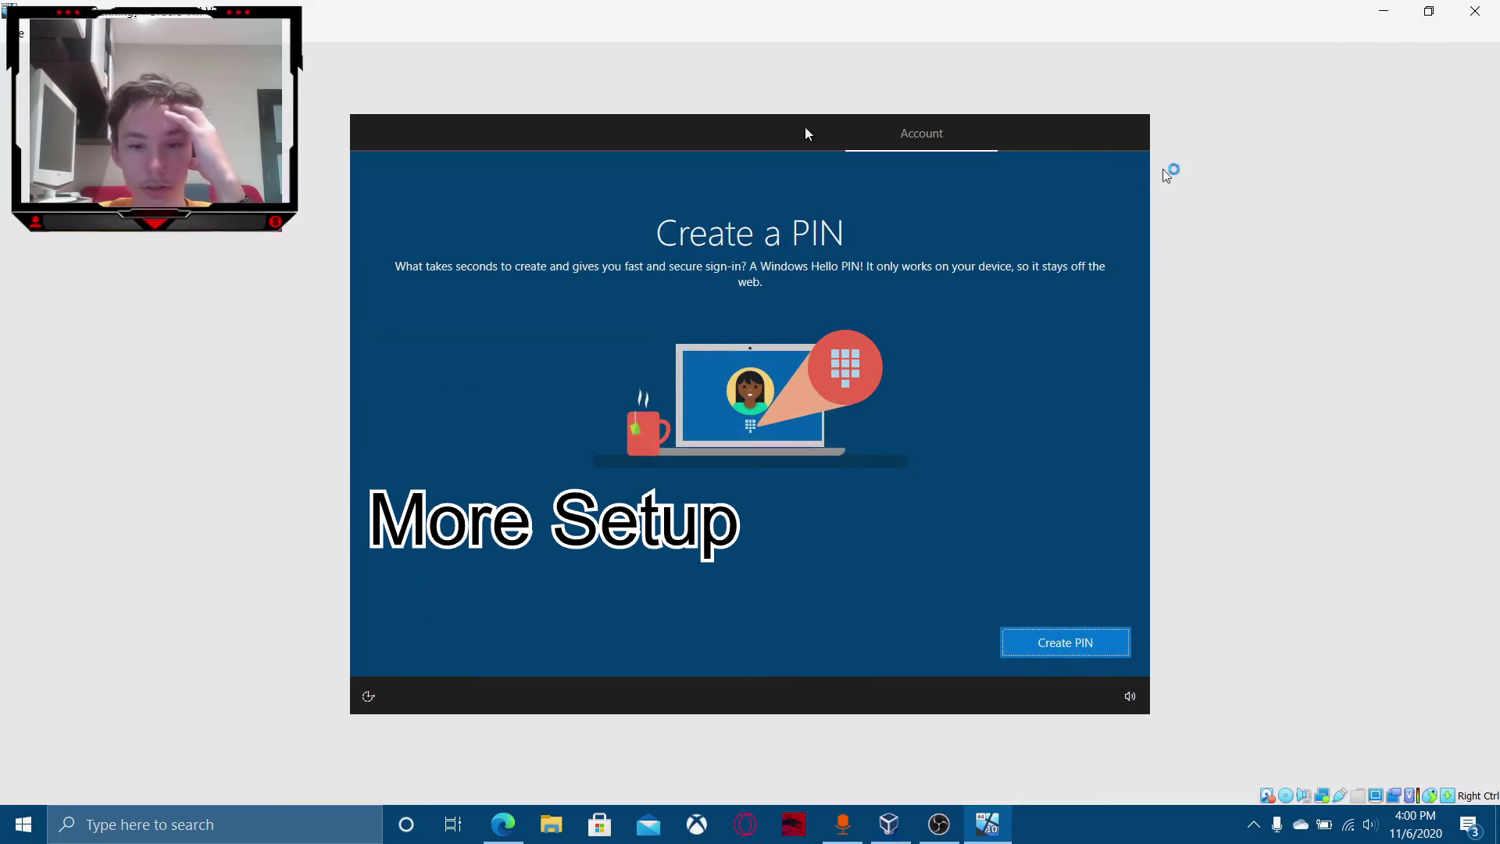
left_click(1053, 637)
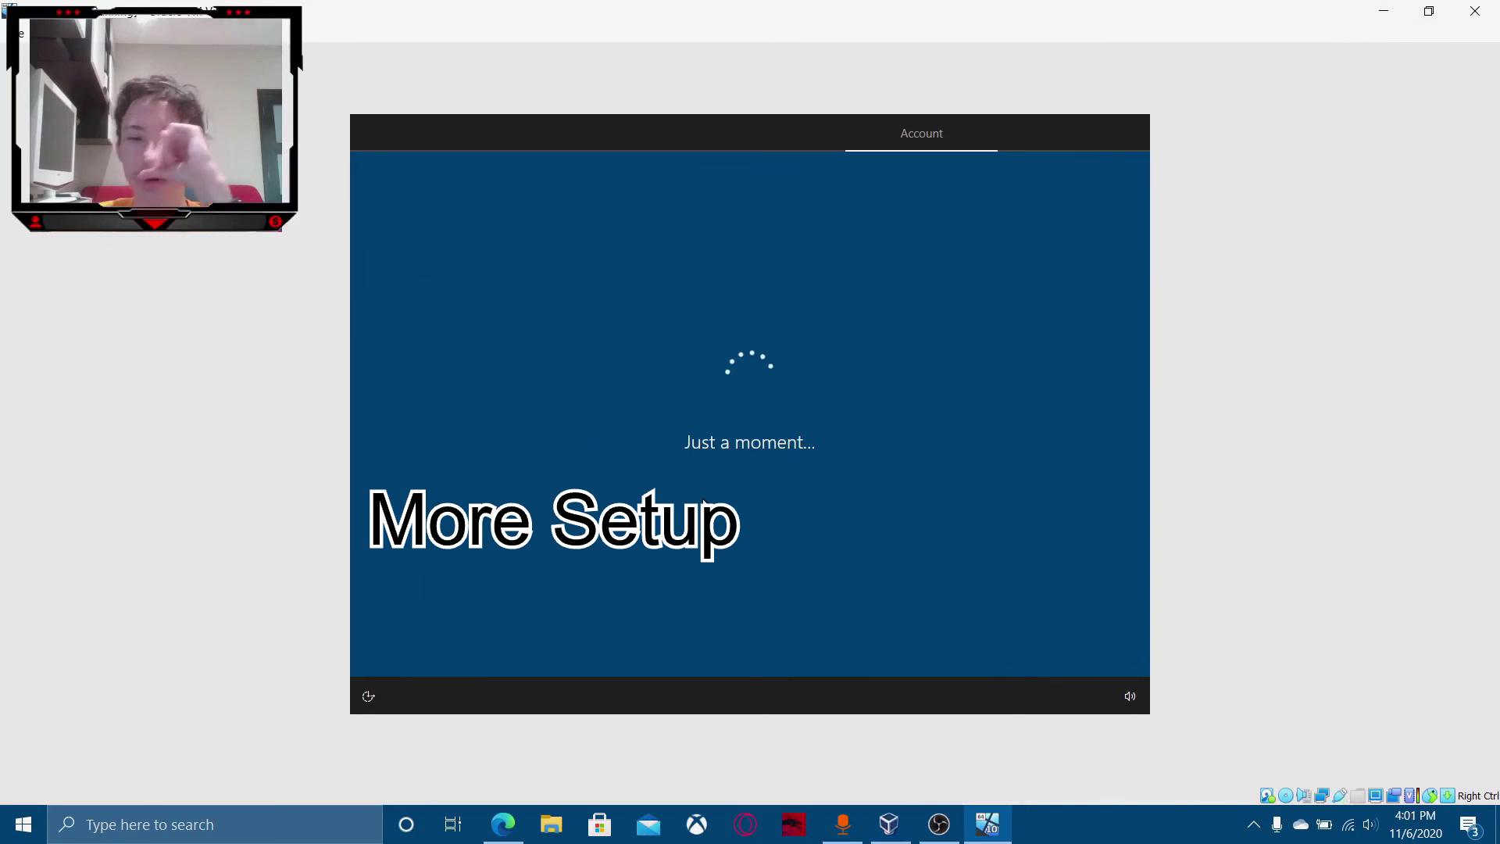
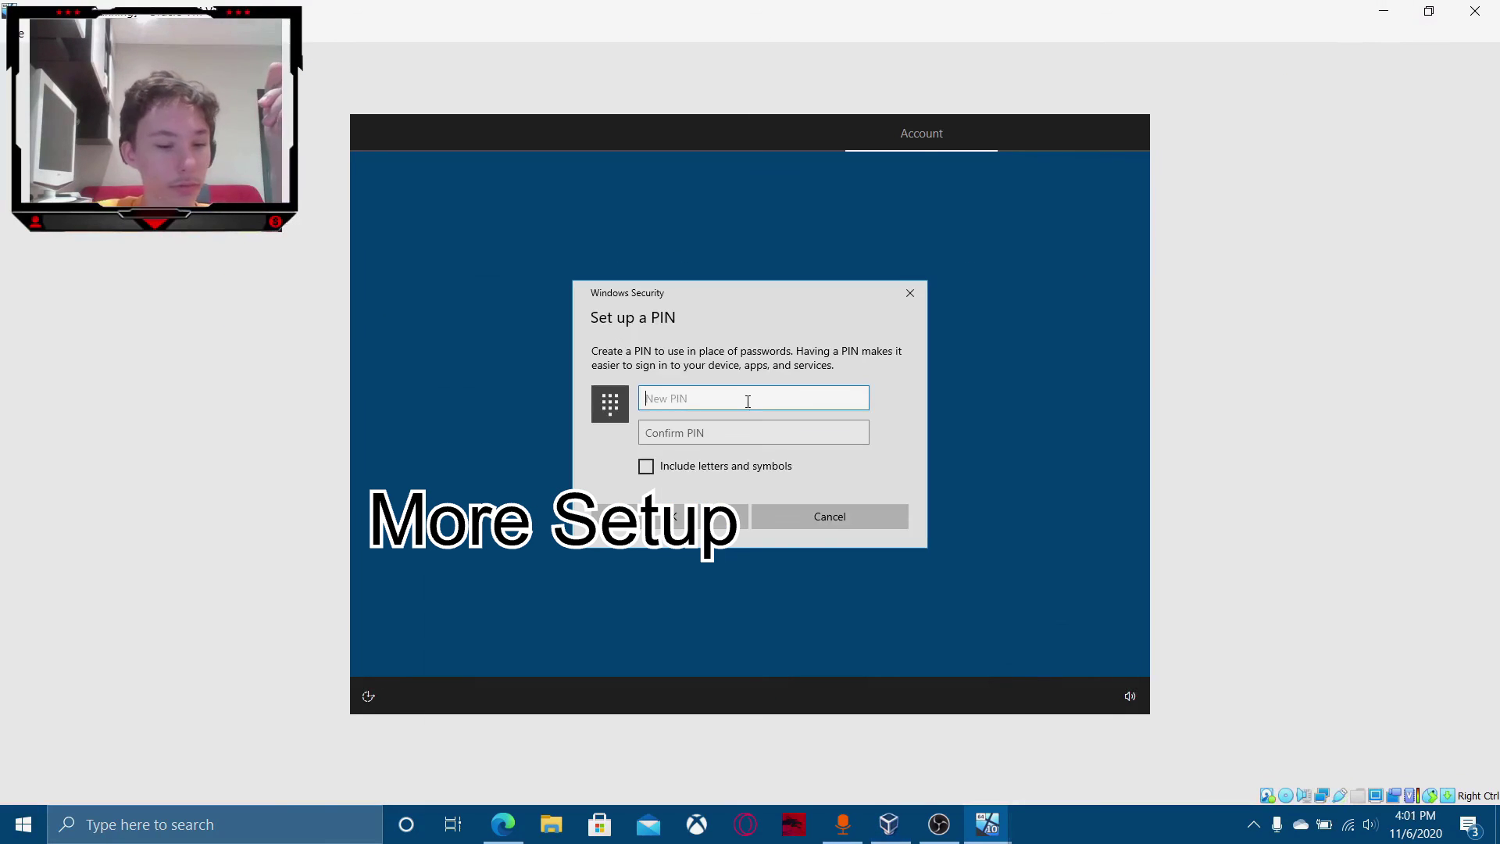
Enter and confirm a new Windows PIN.
key("Tab")
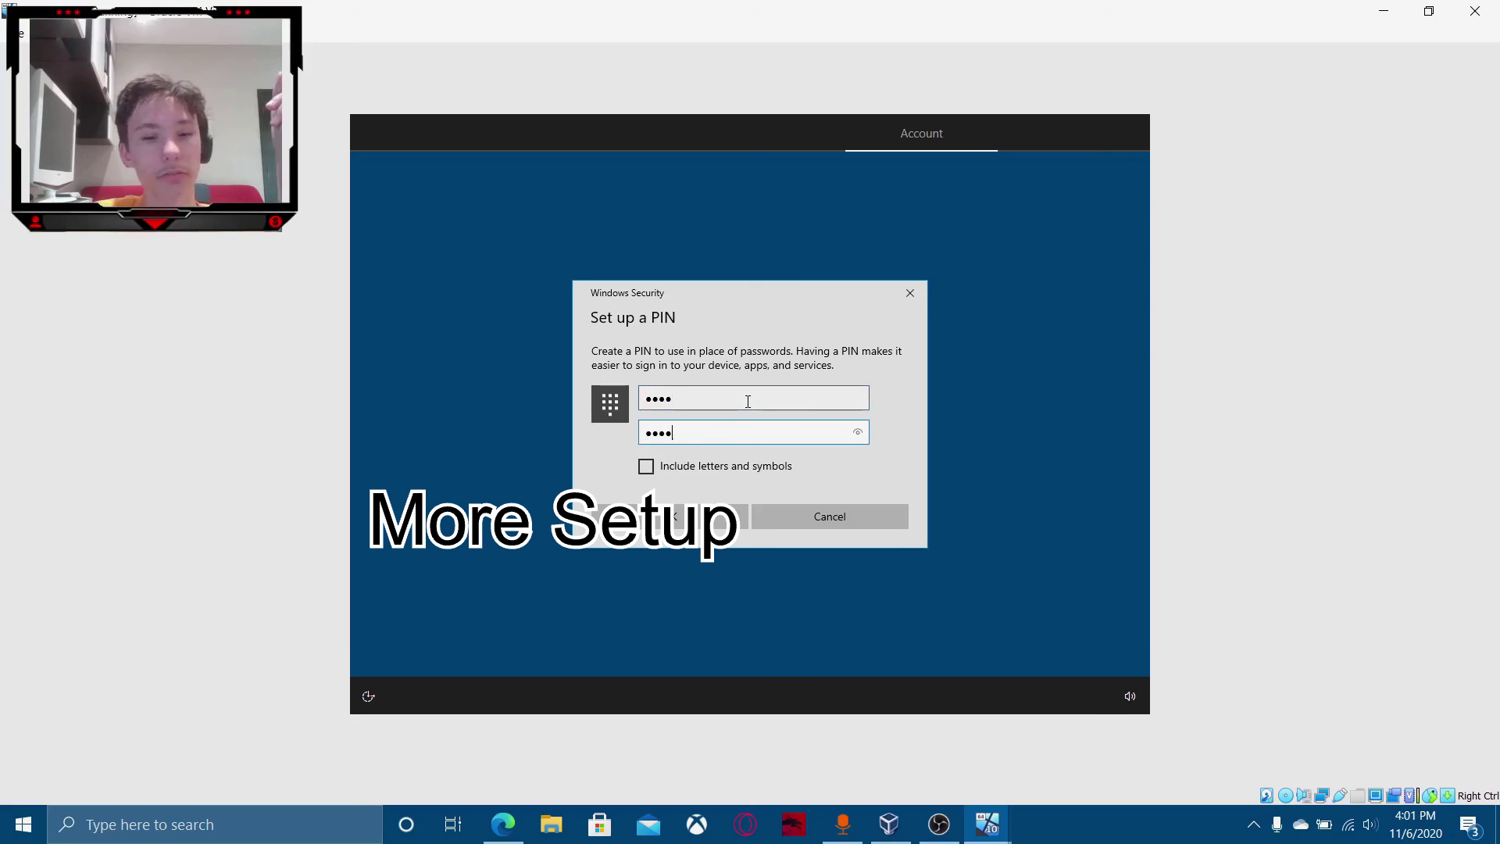
left_click(737, 512)
Boot the Mac OS X VM from macOS HighSierra 10.13.iso as its start-up disk.
mouse_move(989, 824)
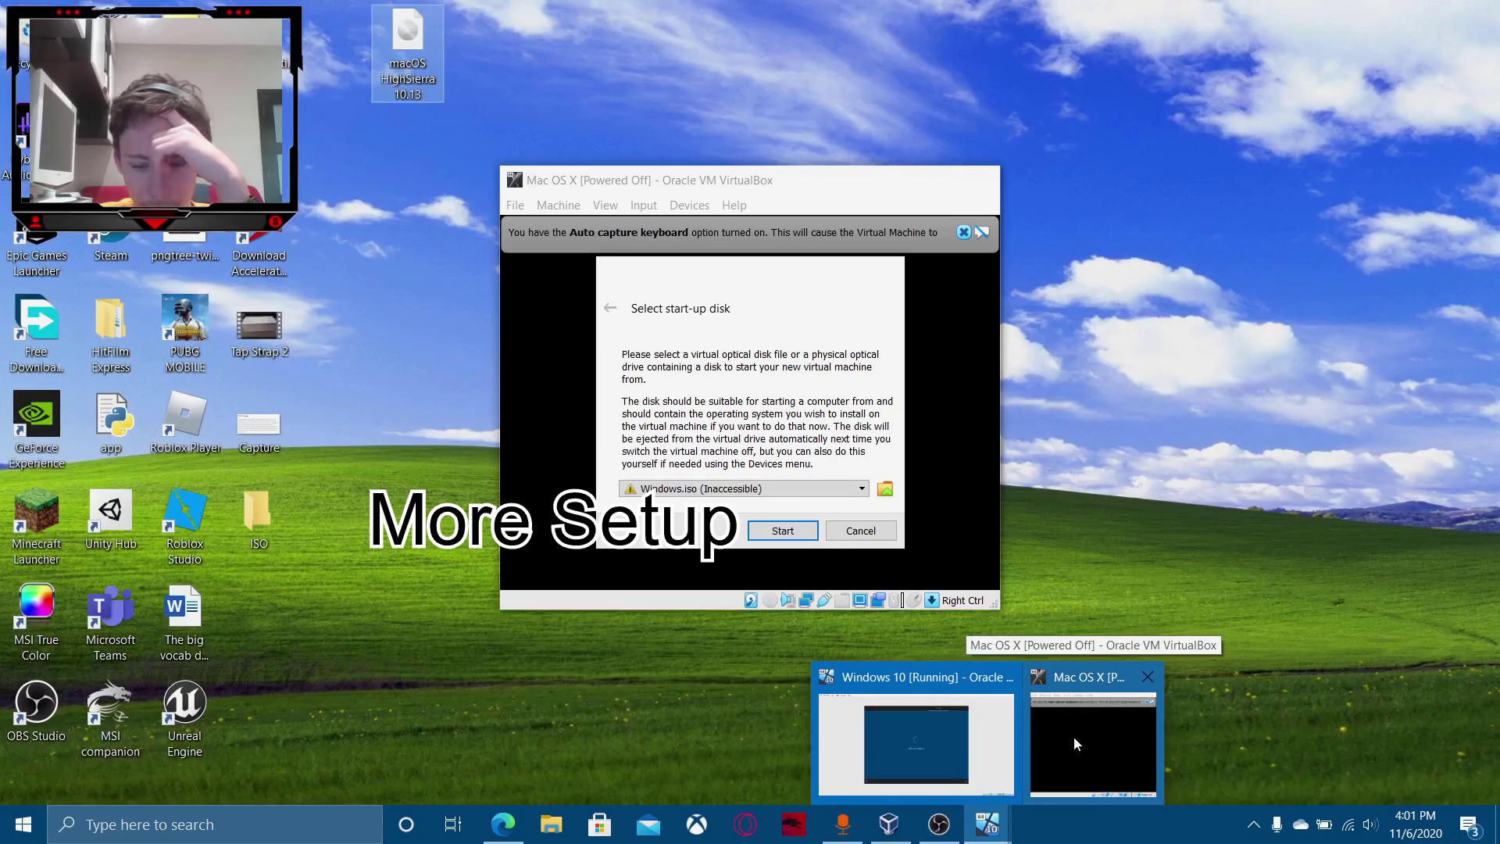
left_click(1074, 737)
left_click(892, 485)
left_click(528, 336)
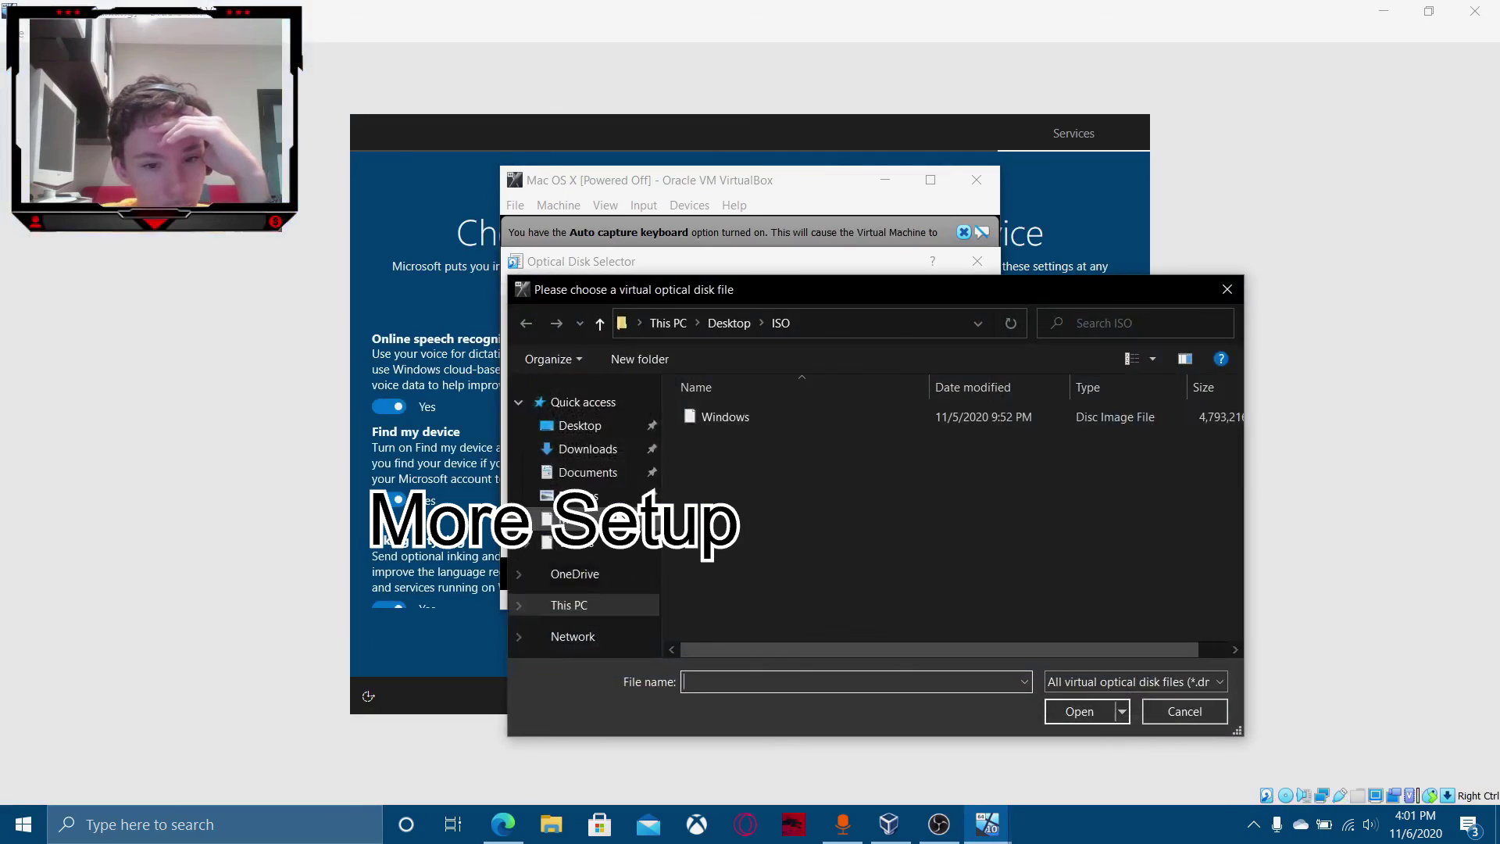
left_click(728, 323)
left_click(758, 458)
double_click(755, 436)
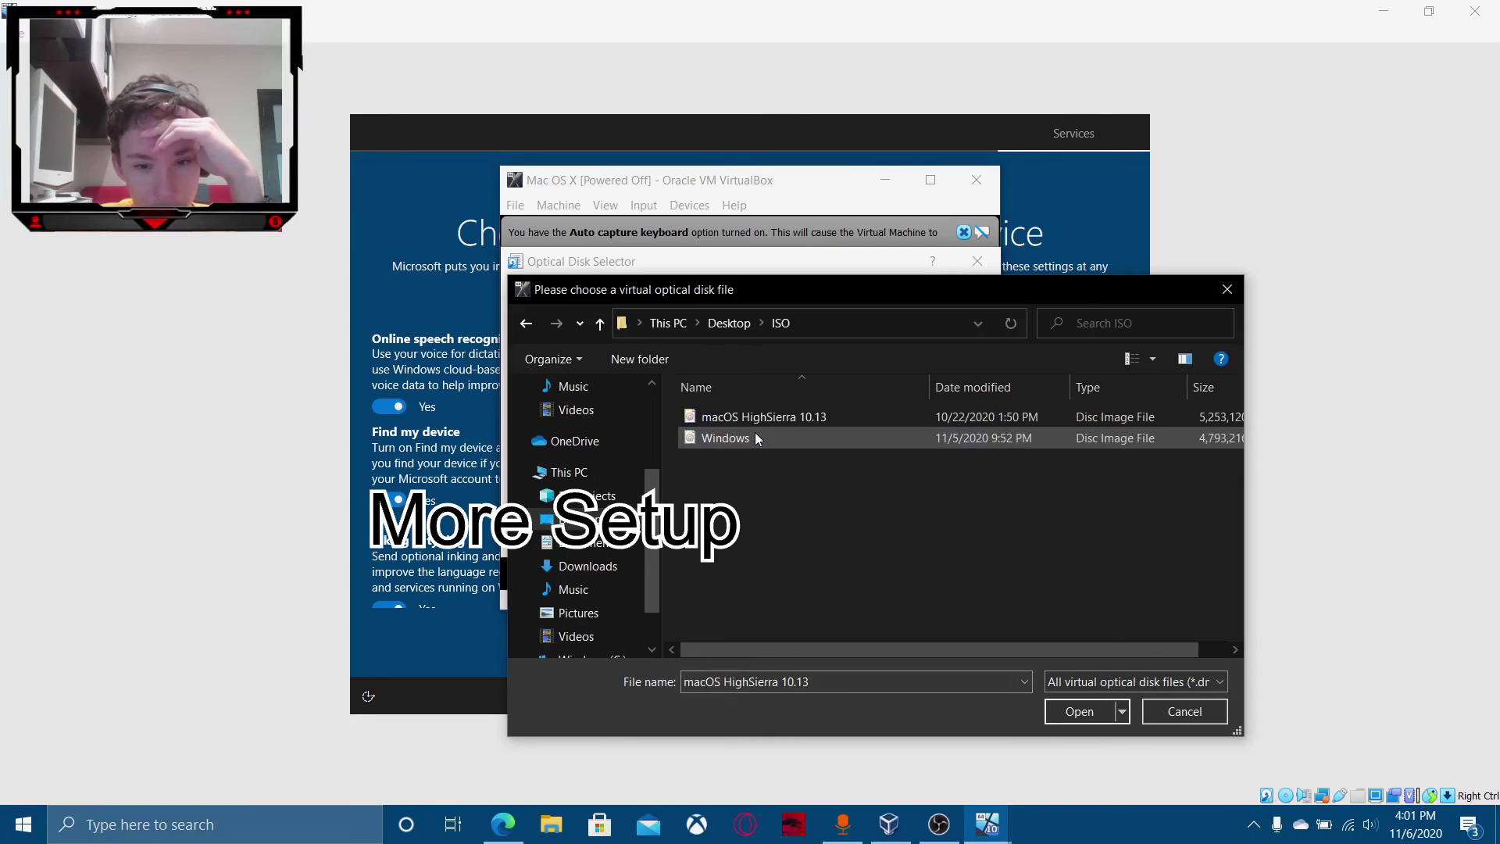
double_click(755, 419)
left_click(798, 537)
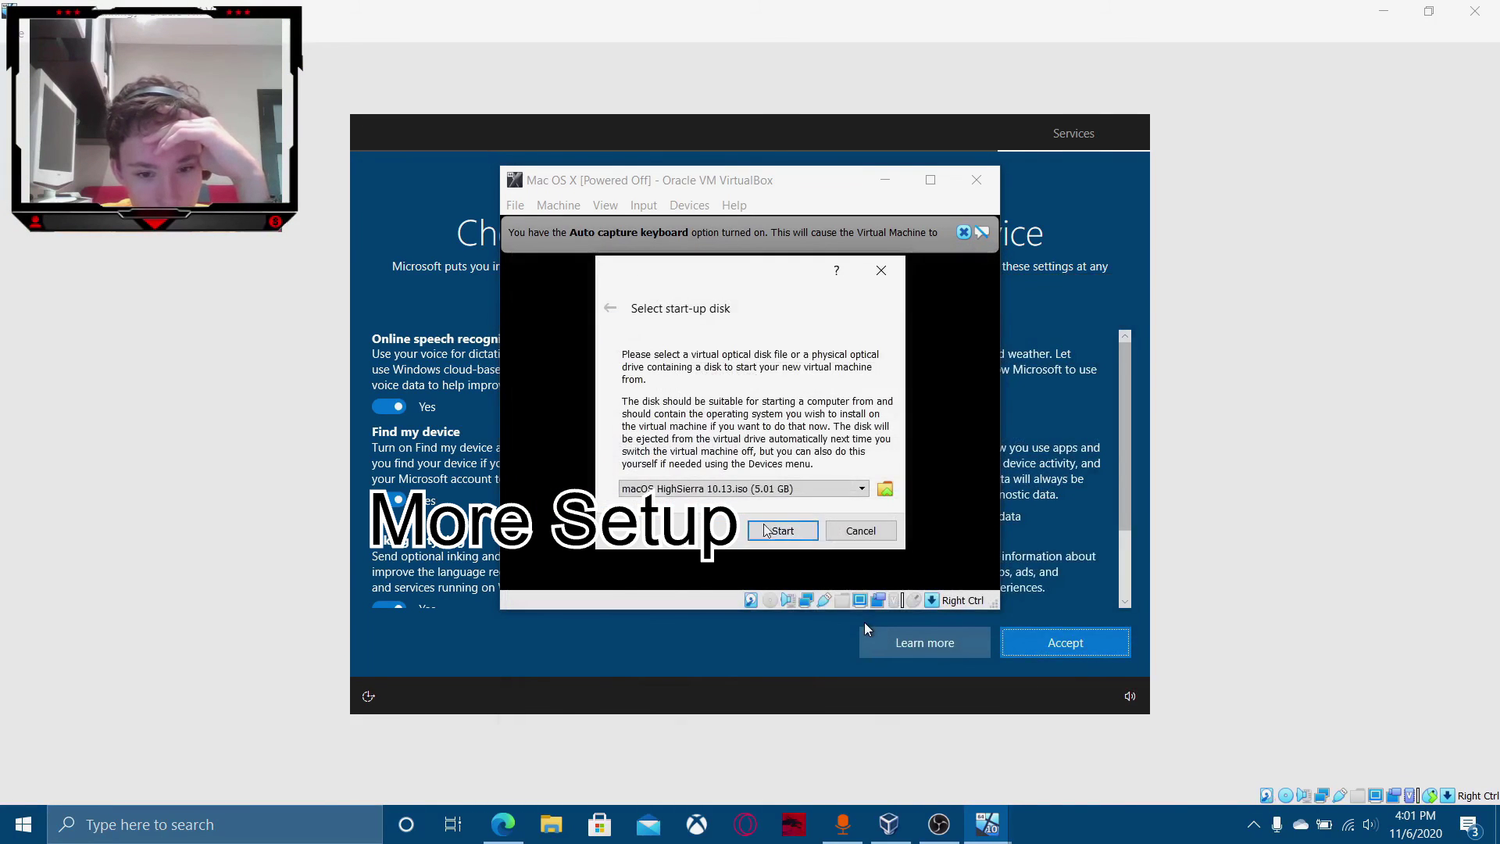
left_click(782, 531)
Accept the Windows privacy settings and postpone the following setup offer.
left_click(865, 622)
left_click(1065, 642)
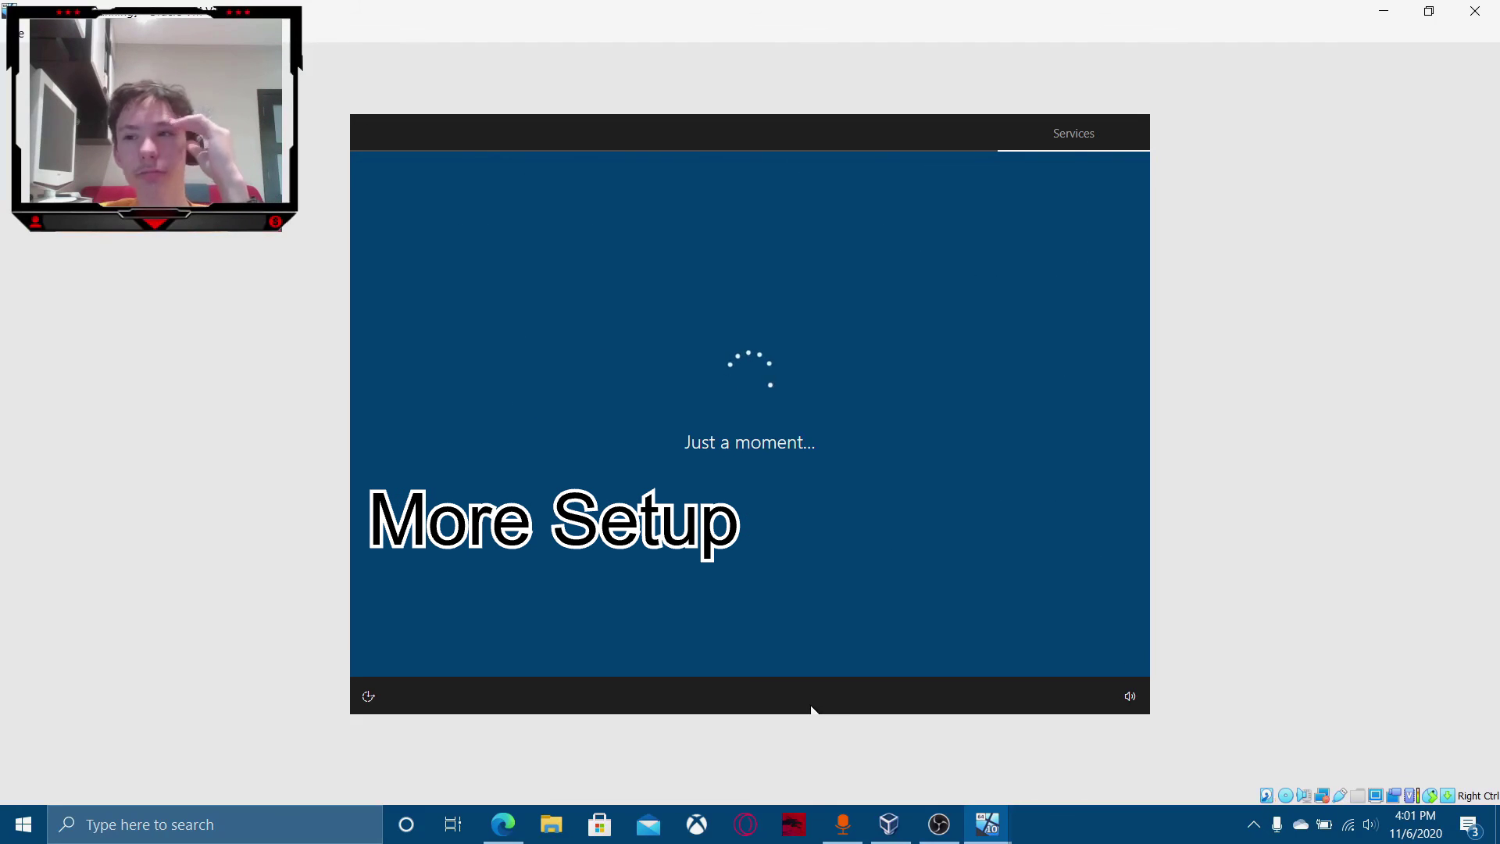
left_click(395, 651)
mouse_move(987, 824)
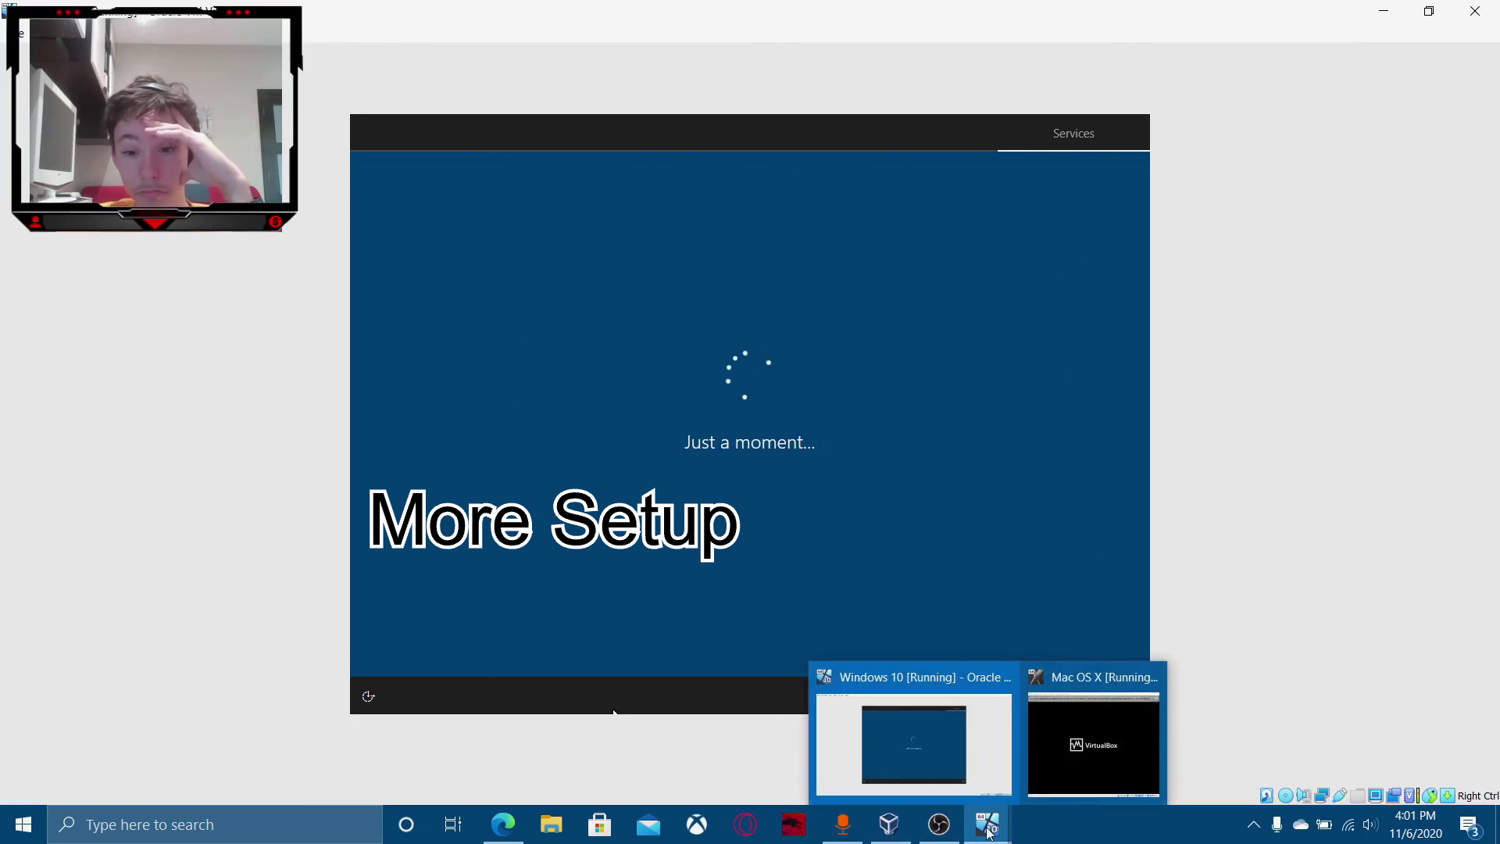
left_click(1096, 744)
left_click(1200, 156)
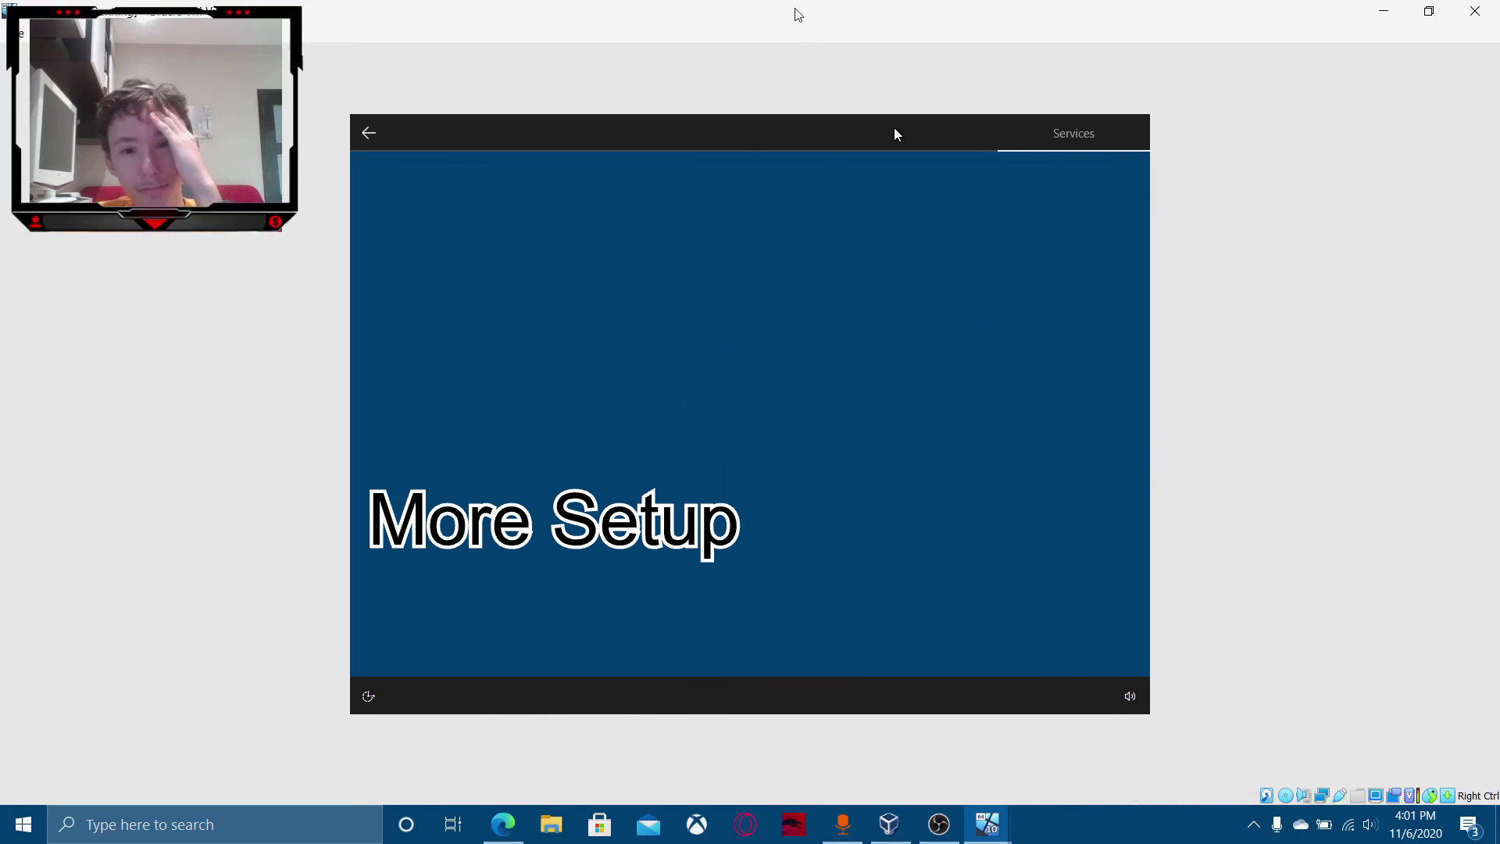
Resize and arrange the Windows and Mac OS X VM windows side by side.
double_click(797, 14)
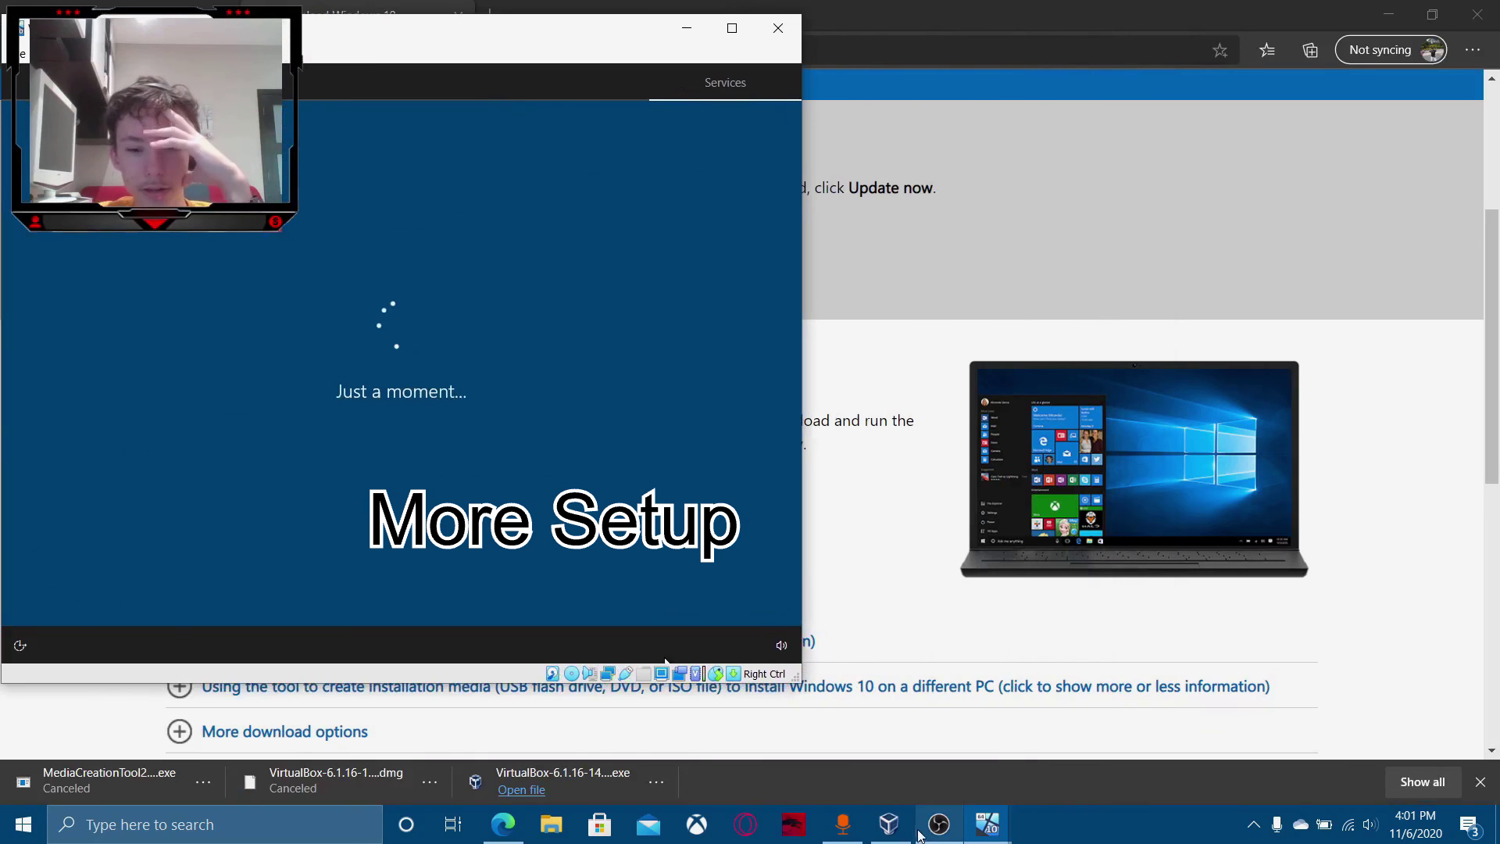
mouse_move(988, 824)
left_click(1016, 742)
left_click_drag(840, 157, 1033, 31)
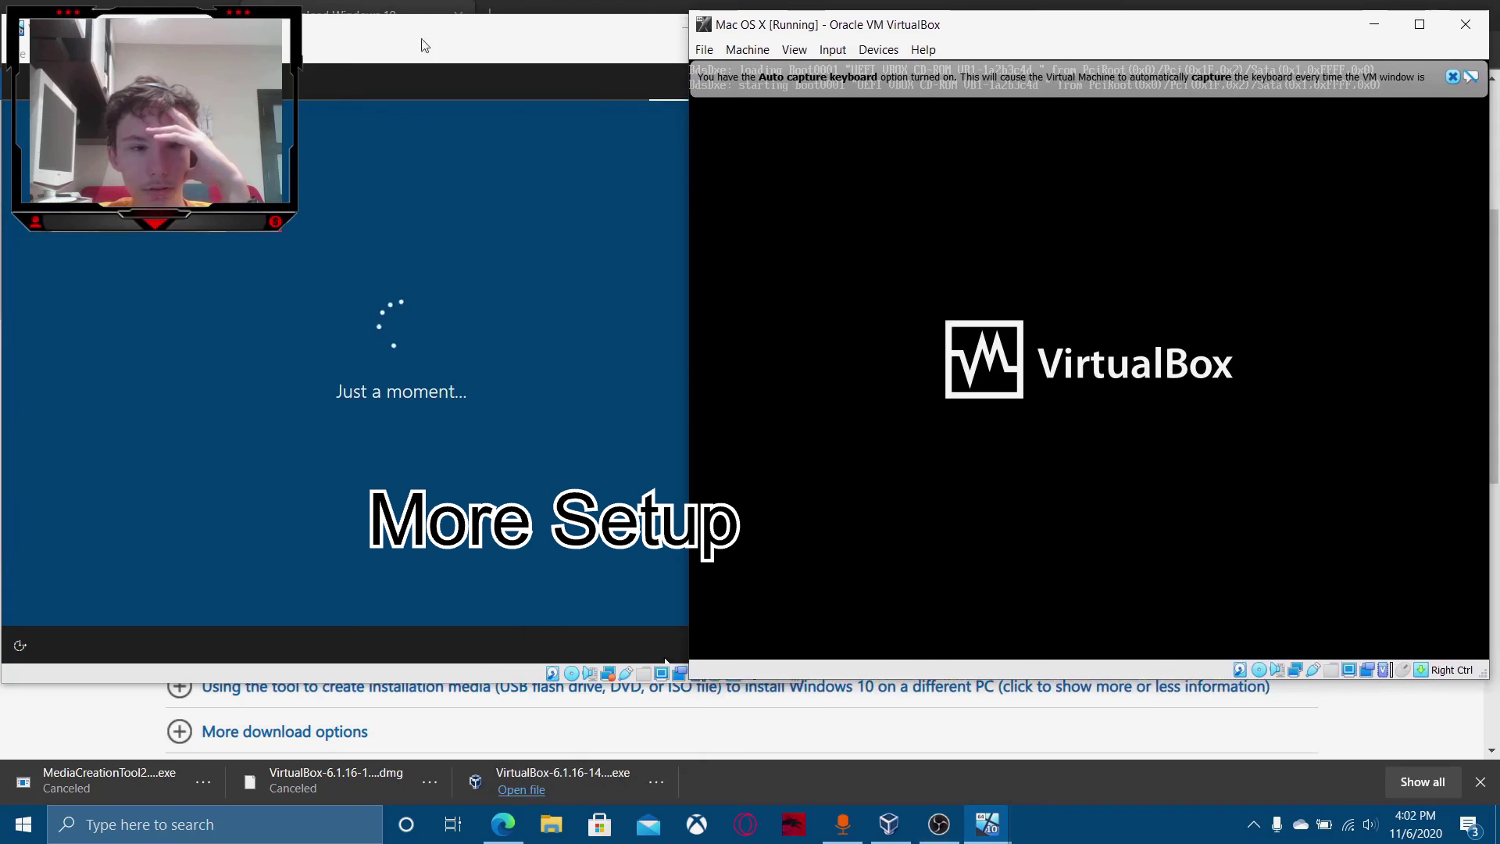
left_click_drag(682, 218, 784, 222)
Decline the Microsoft 365 trial and move past the Cortana page.
left_click(594, 593)
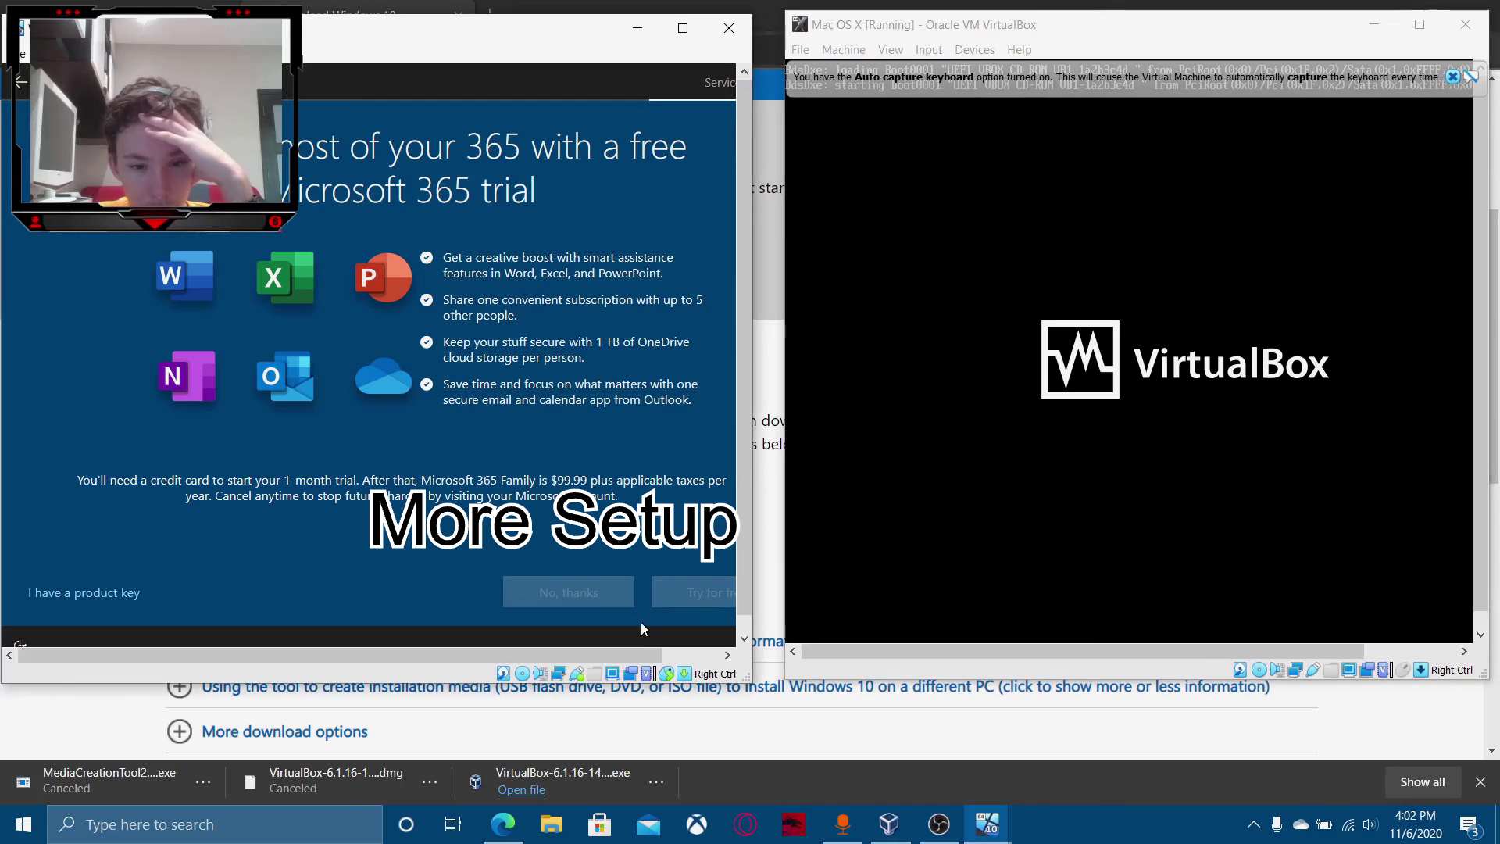
left_click_drag(754, 368, 786, 367)
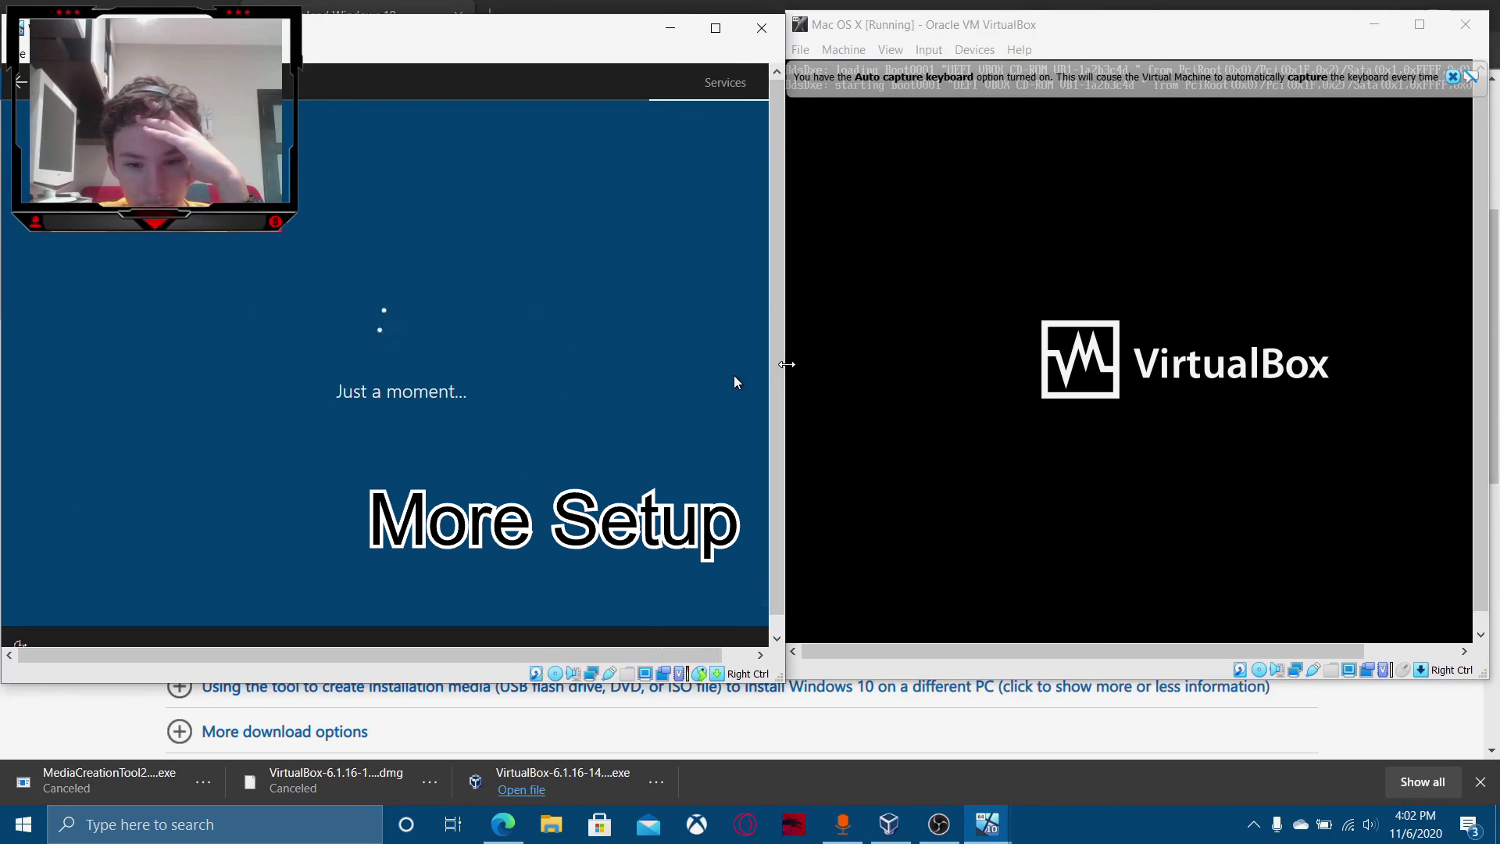
left_click(542, 589)
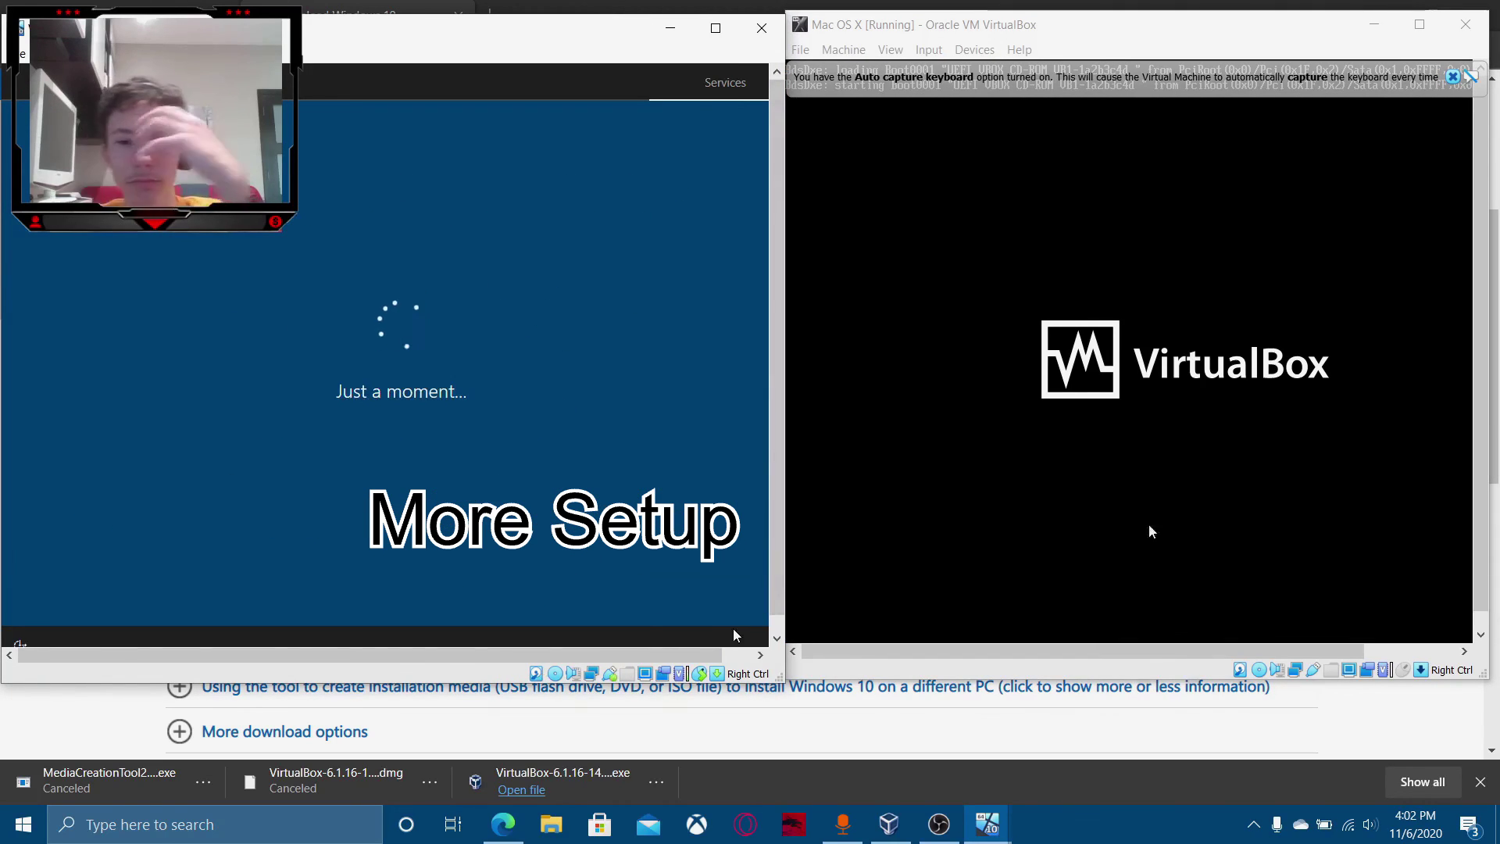
Capture the mouse in the Mac VM, close host Edge, and snap Windows VM left.
left_click(1149, 528)
left_click(1099, 456)
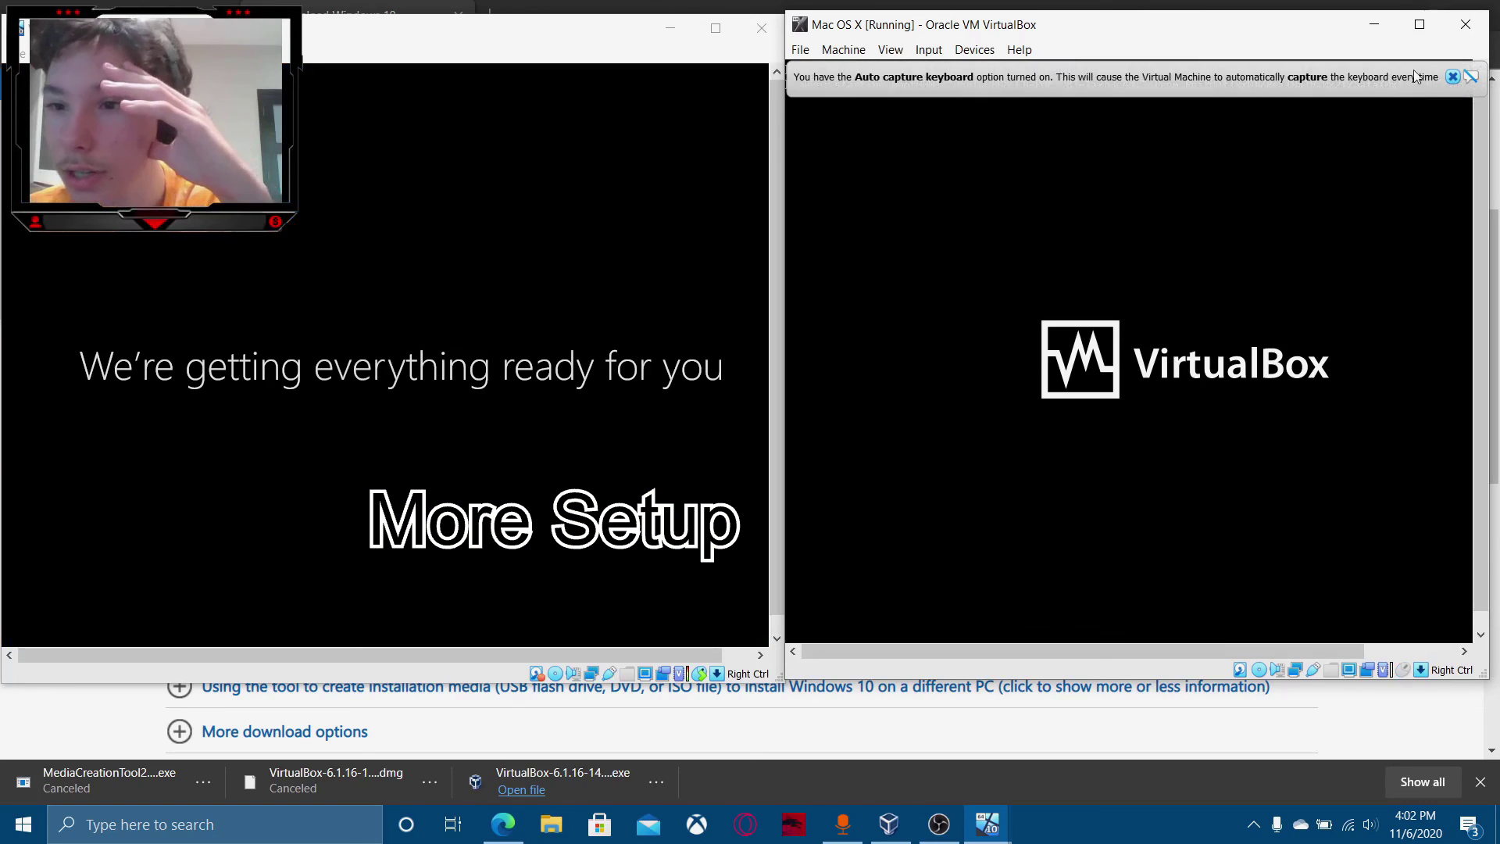
left_click(1451, 78)
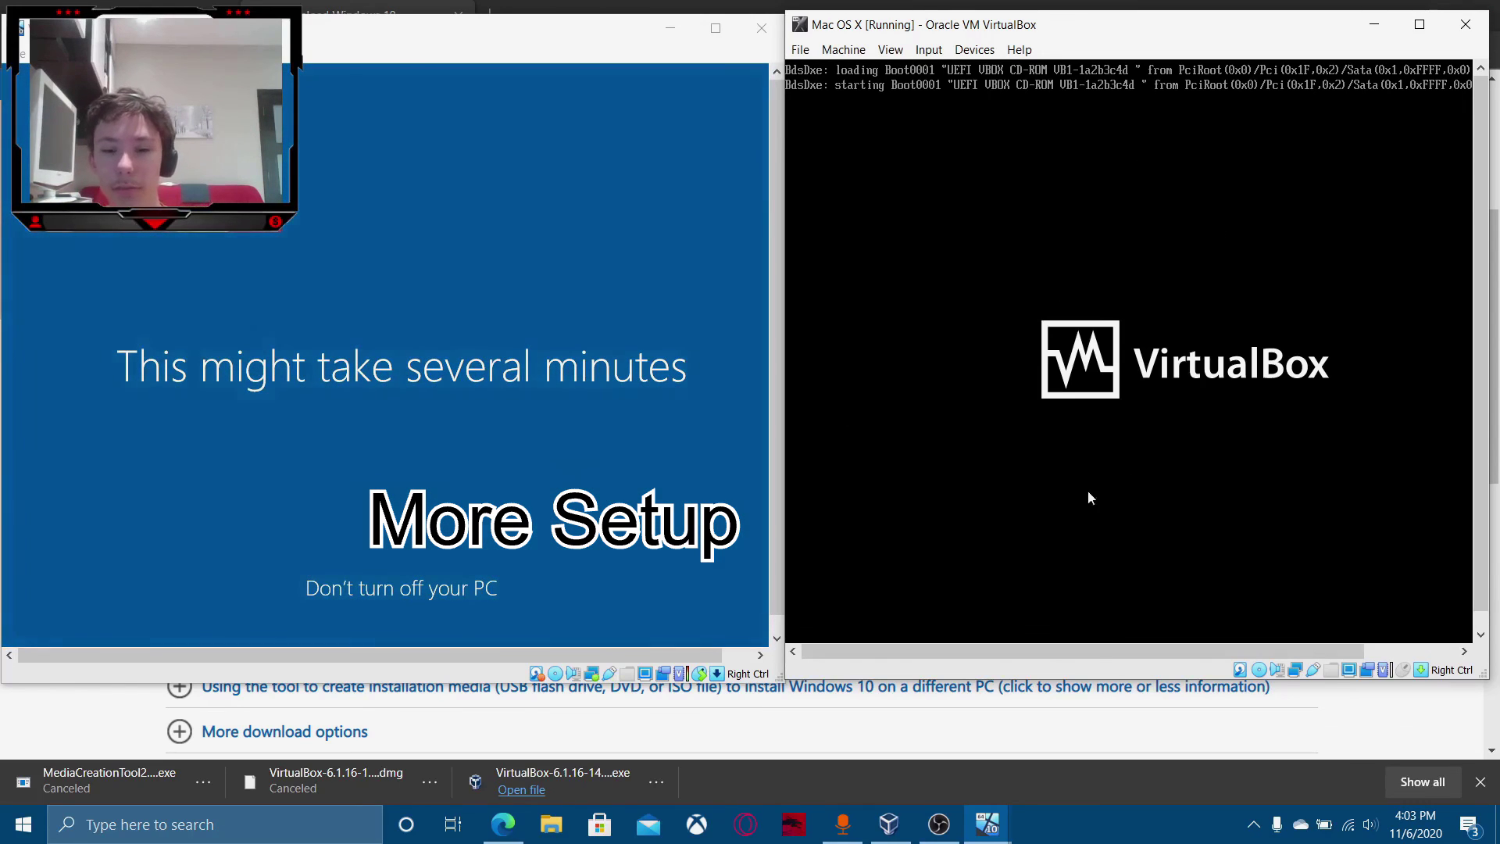
mouse_move(508, 824)
left_click(589, 677)
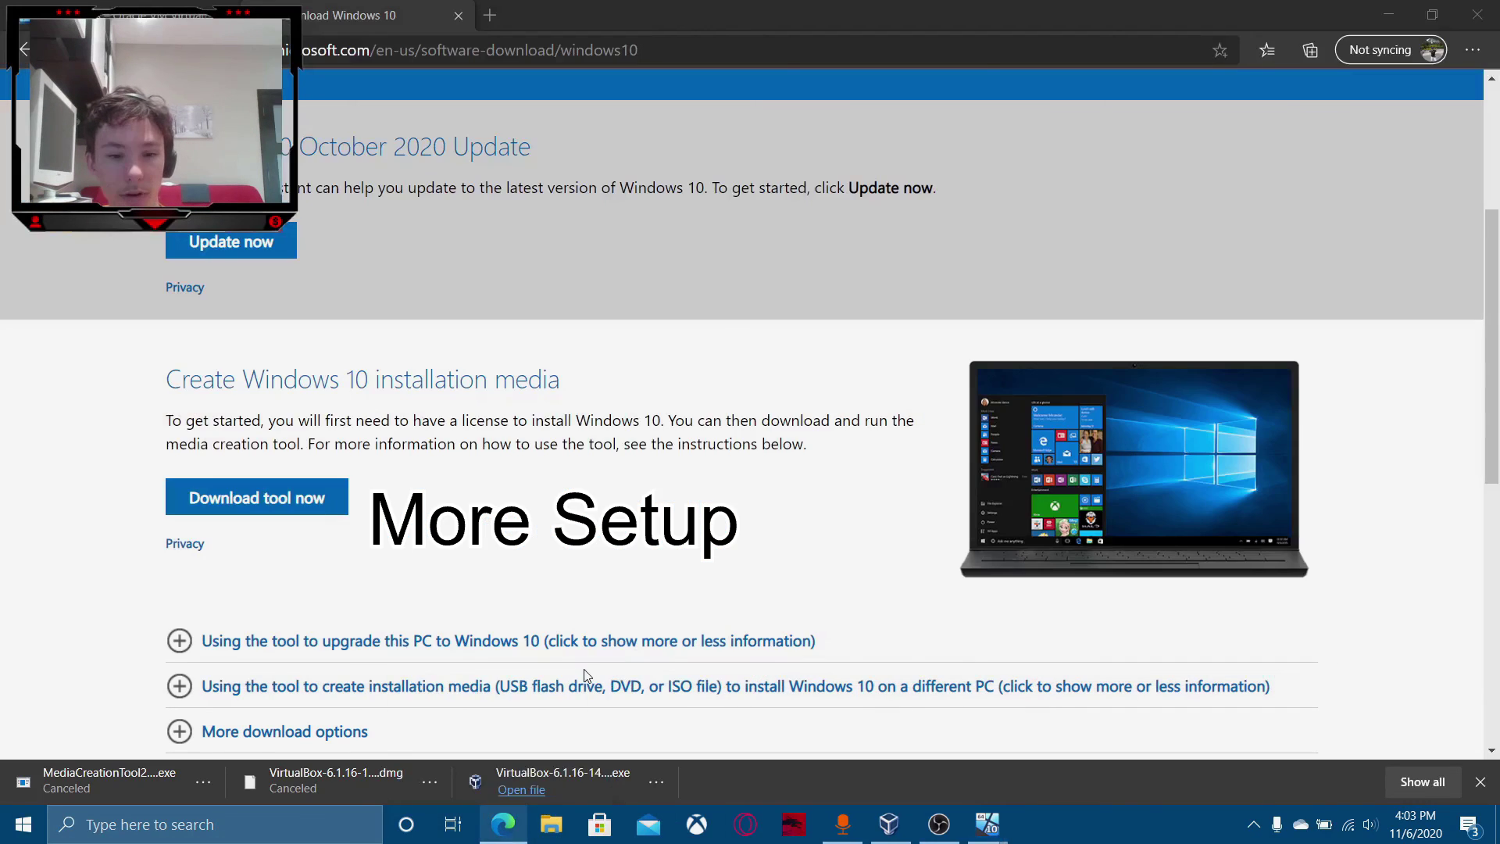
key("super+Left")
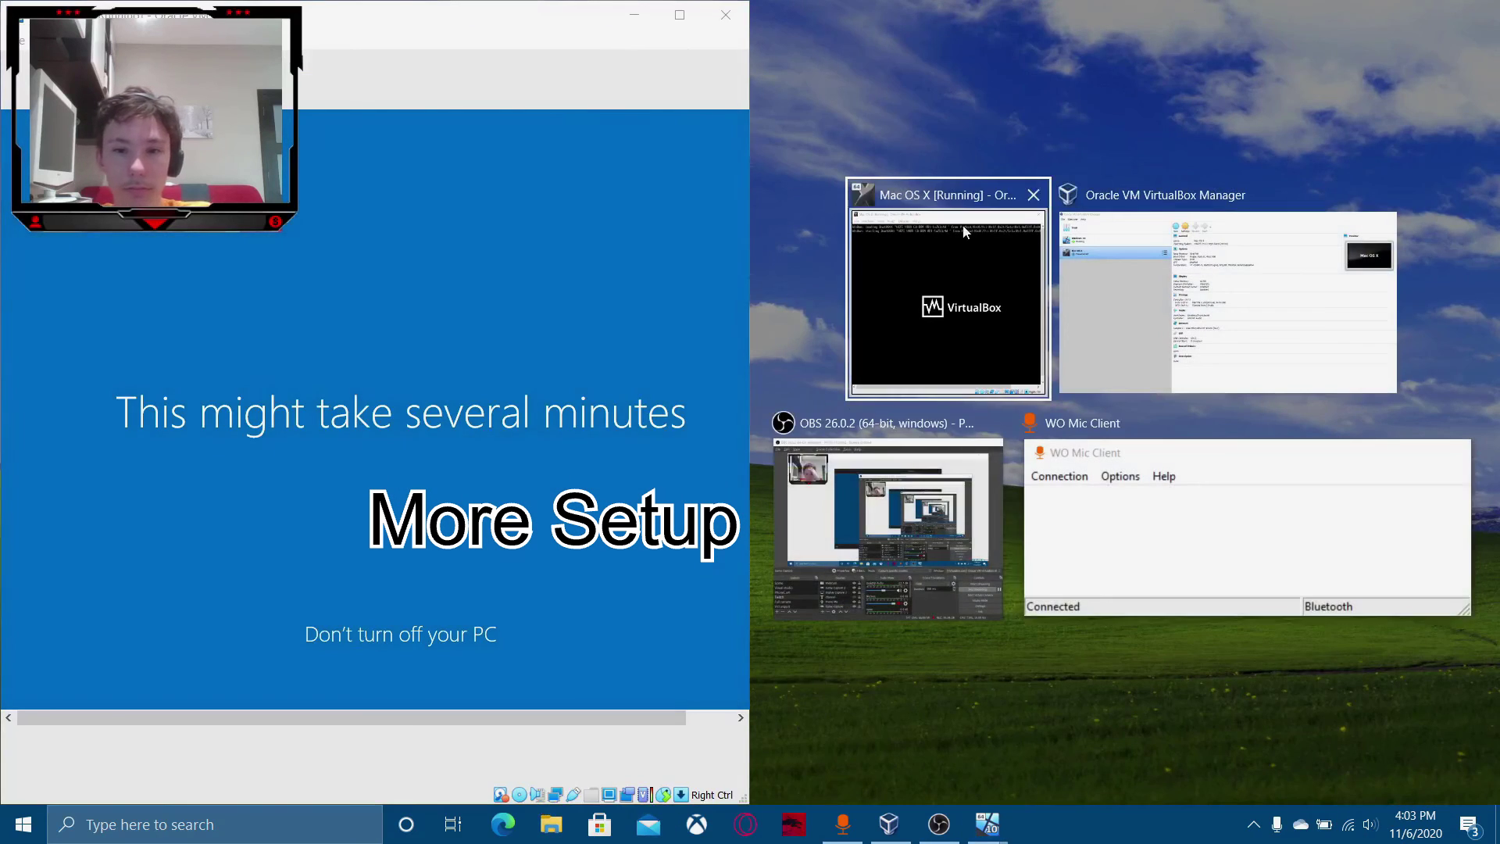
Snap the Mac VM to the right, maximize Windows, and choose Maybe later on Edge.
left_click(963, 225)
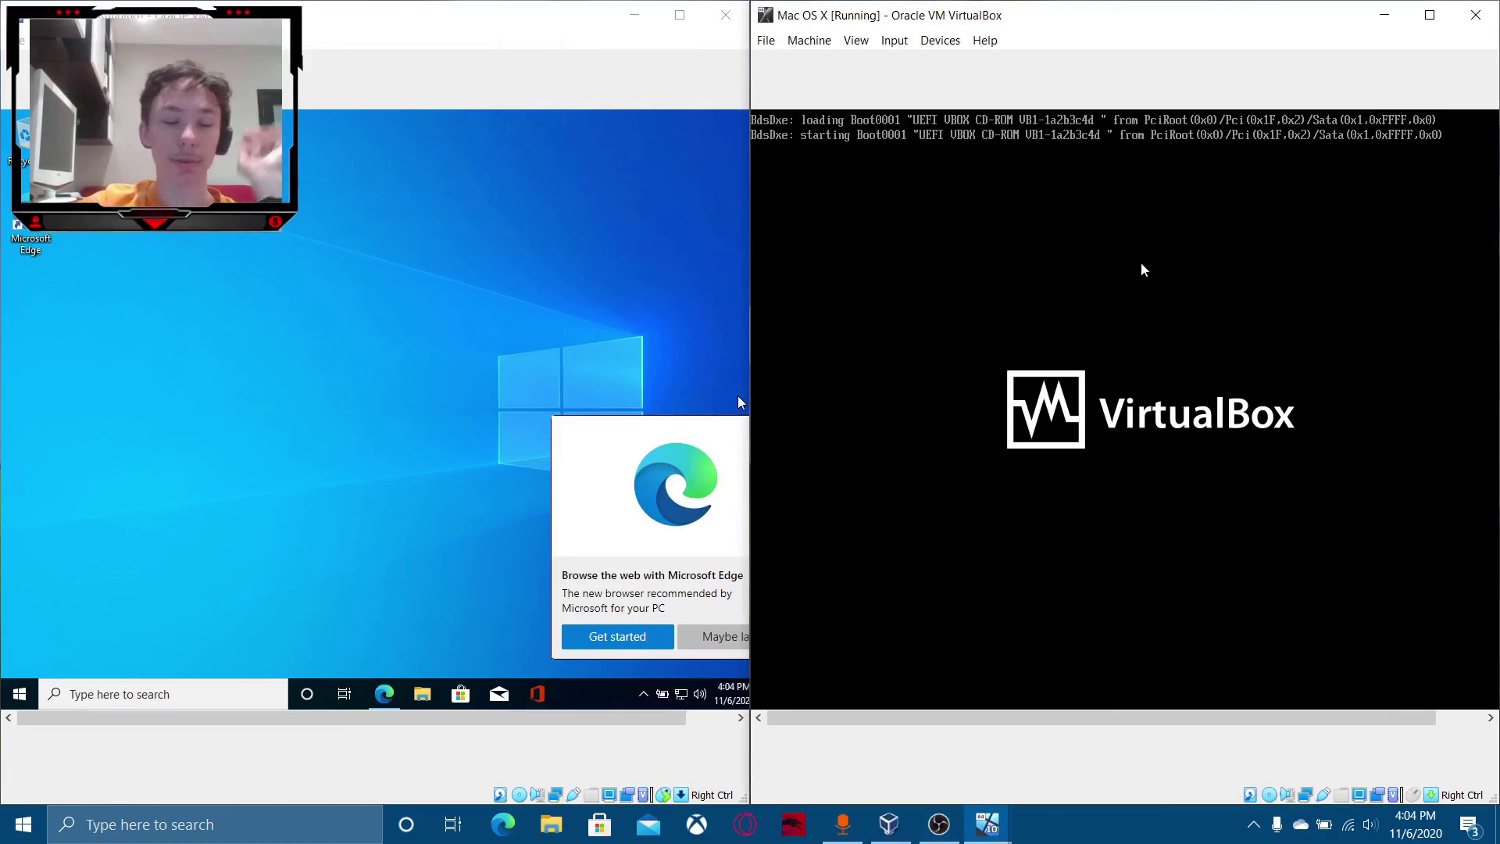
left_click(555, 23)
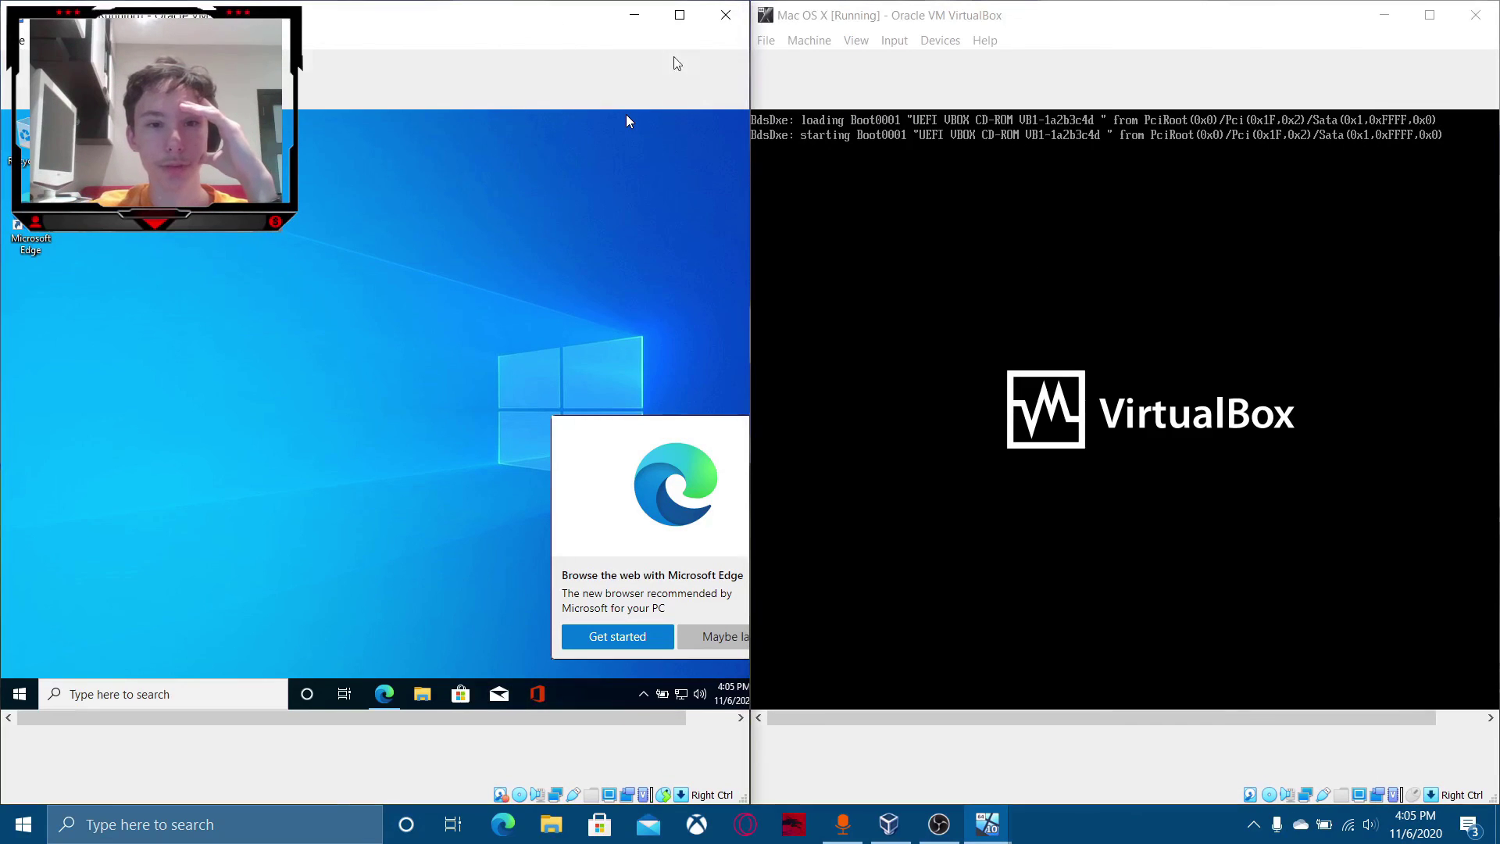
left_click(678, 12)
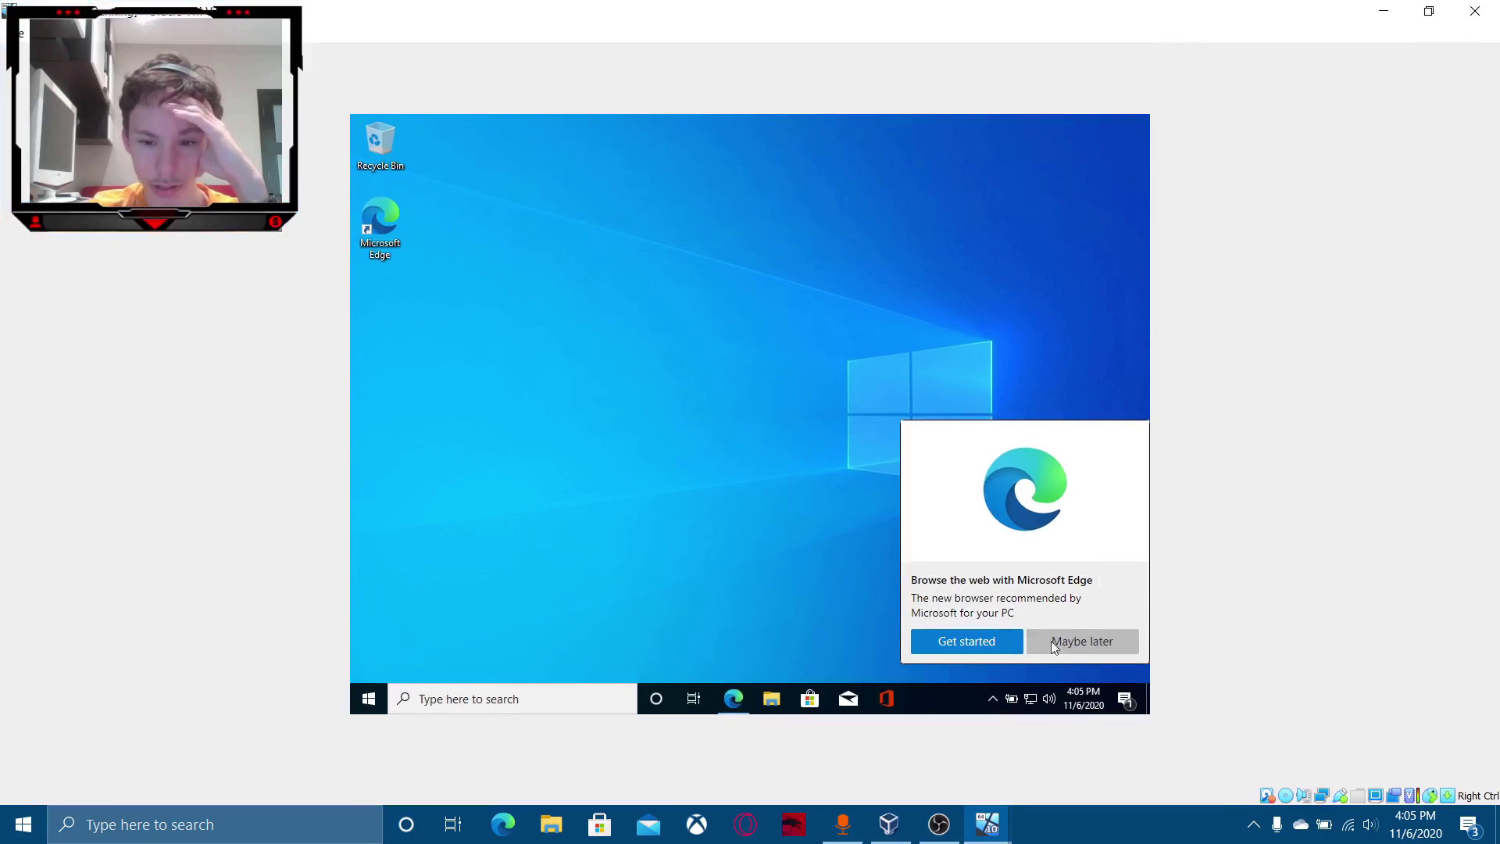
left_click(1077, 641)
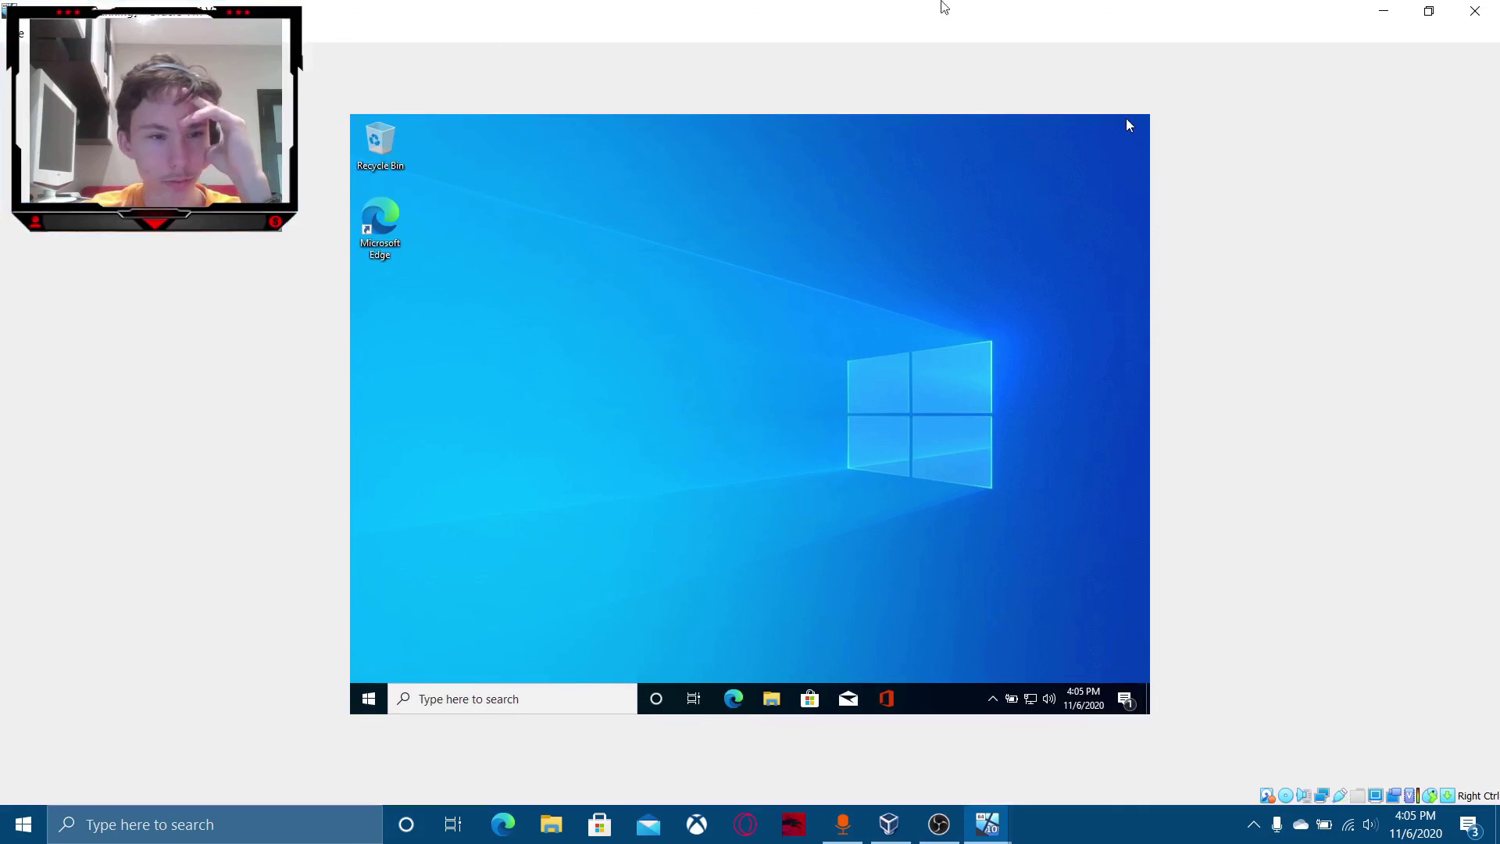
Restore, recentre, and re-maximize the Windows 10 VM window.
left_click(1430, 10)
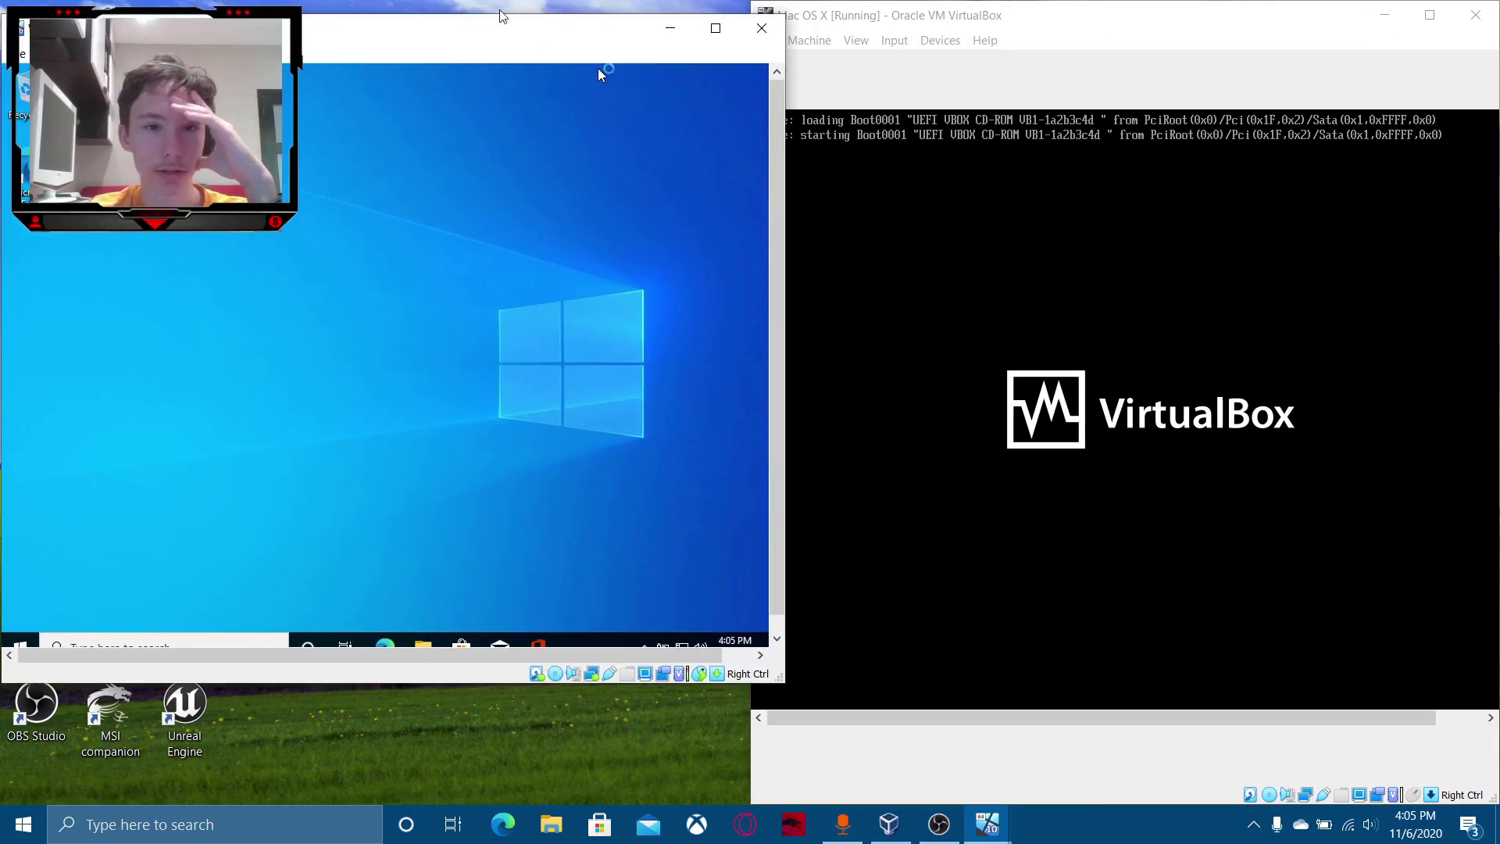
left_click_drag(491, 32, 792, 21)
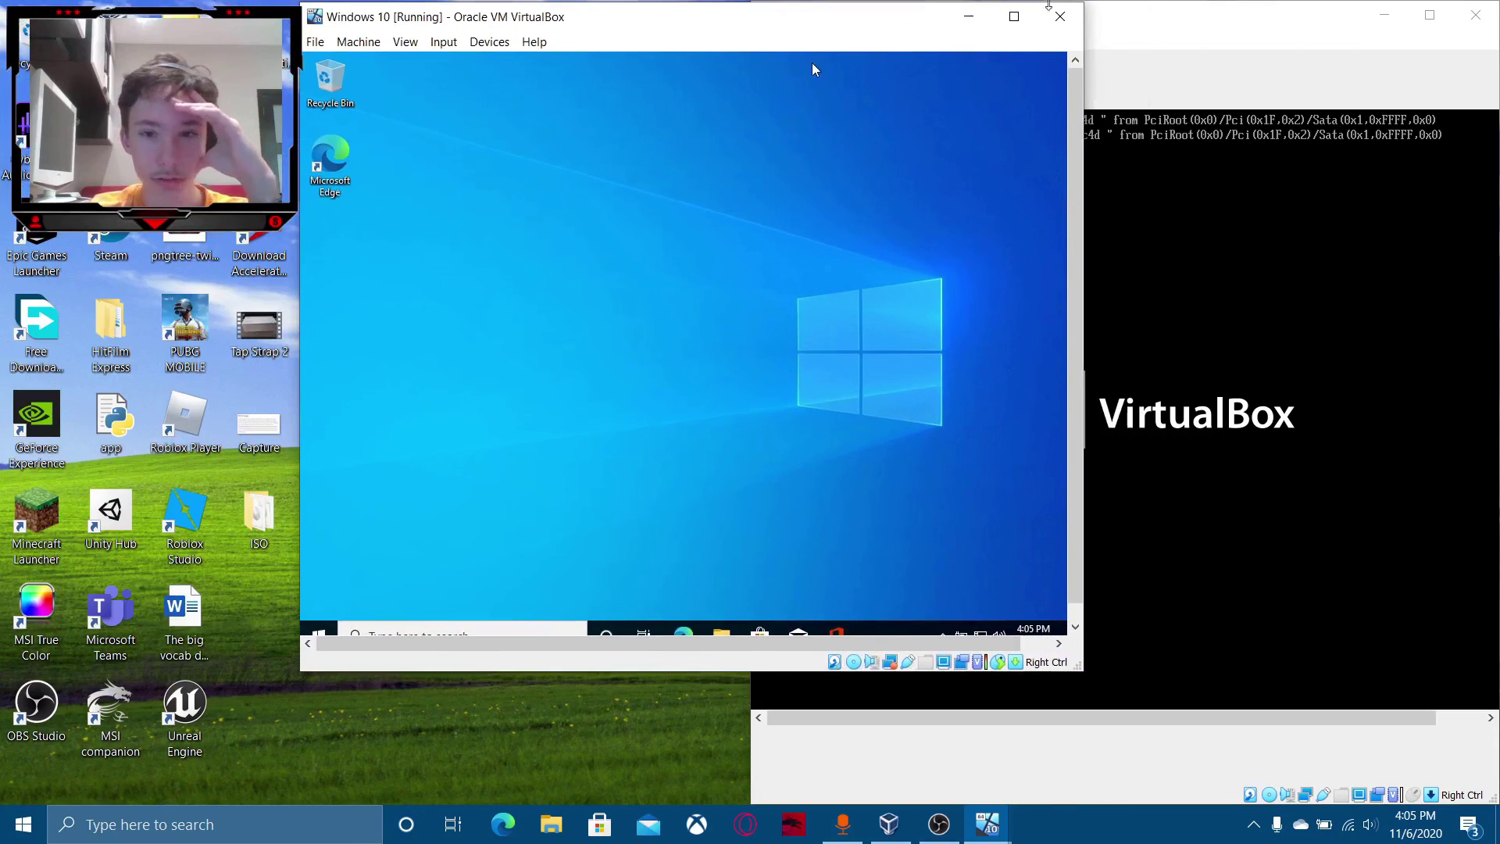
left_click(1013, 27)
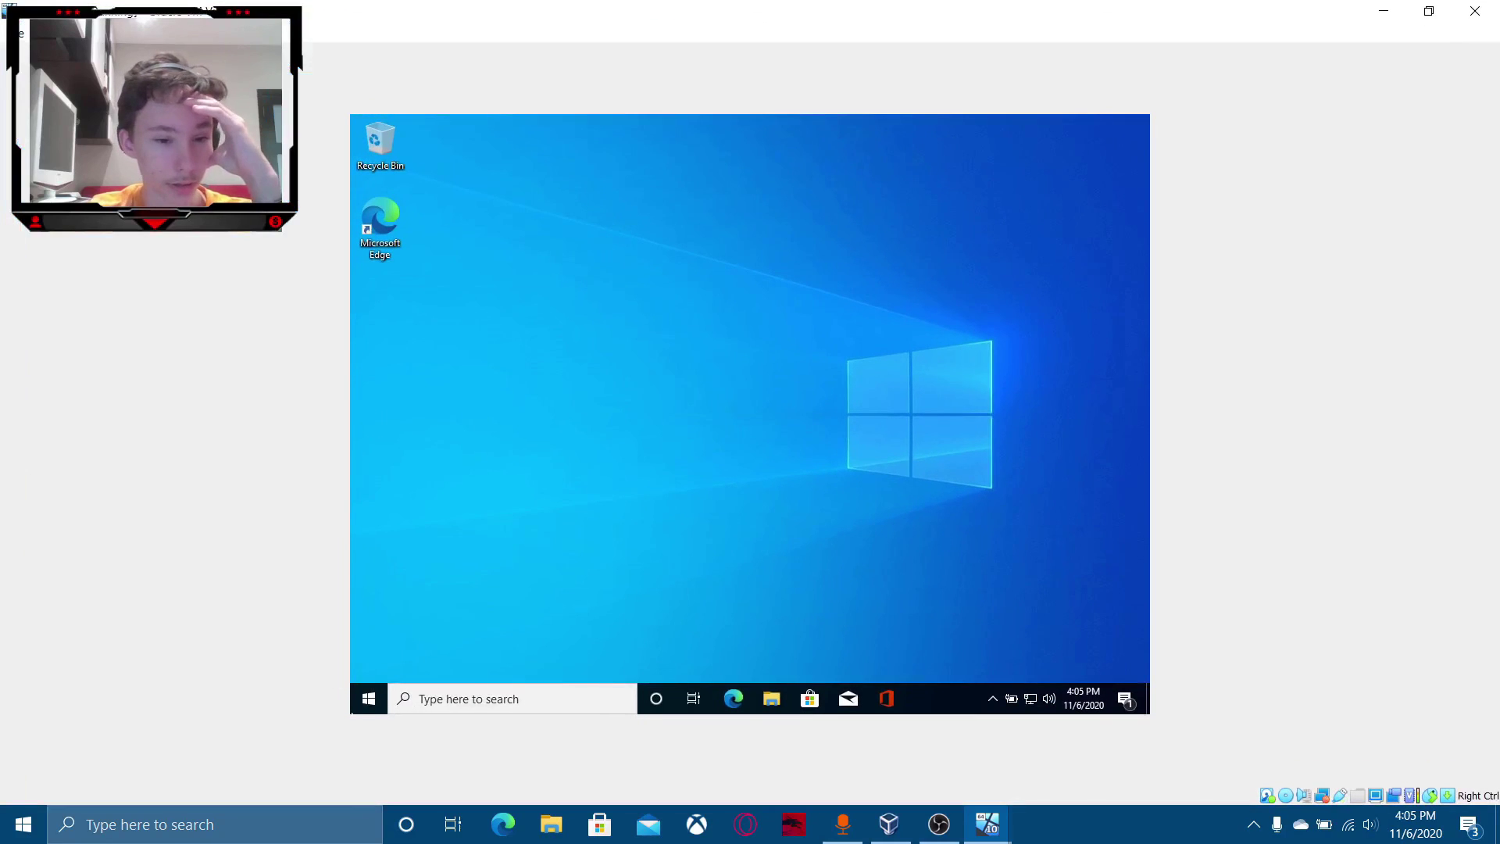
In the Windows 10 VM, open the Microsoft account 'Your info' page from Settings.
left_click(371, 698)
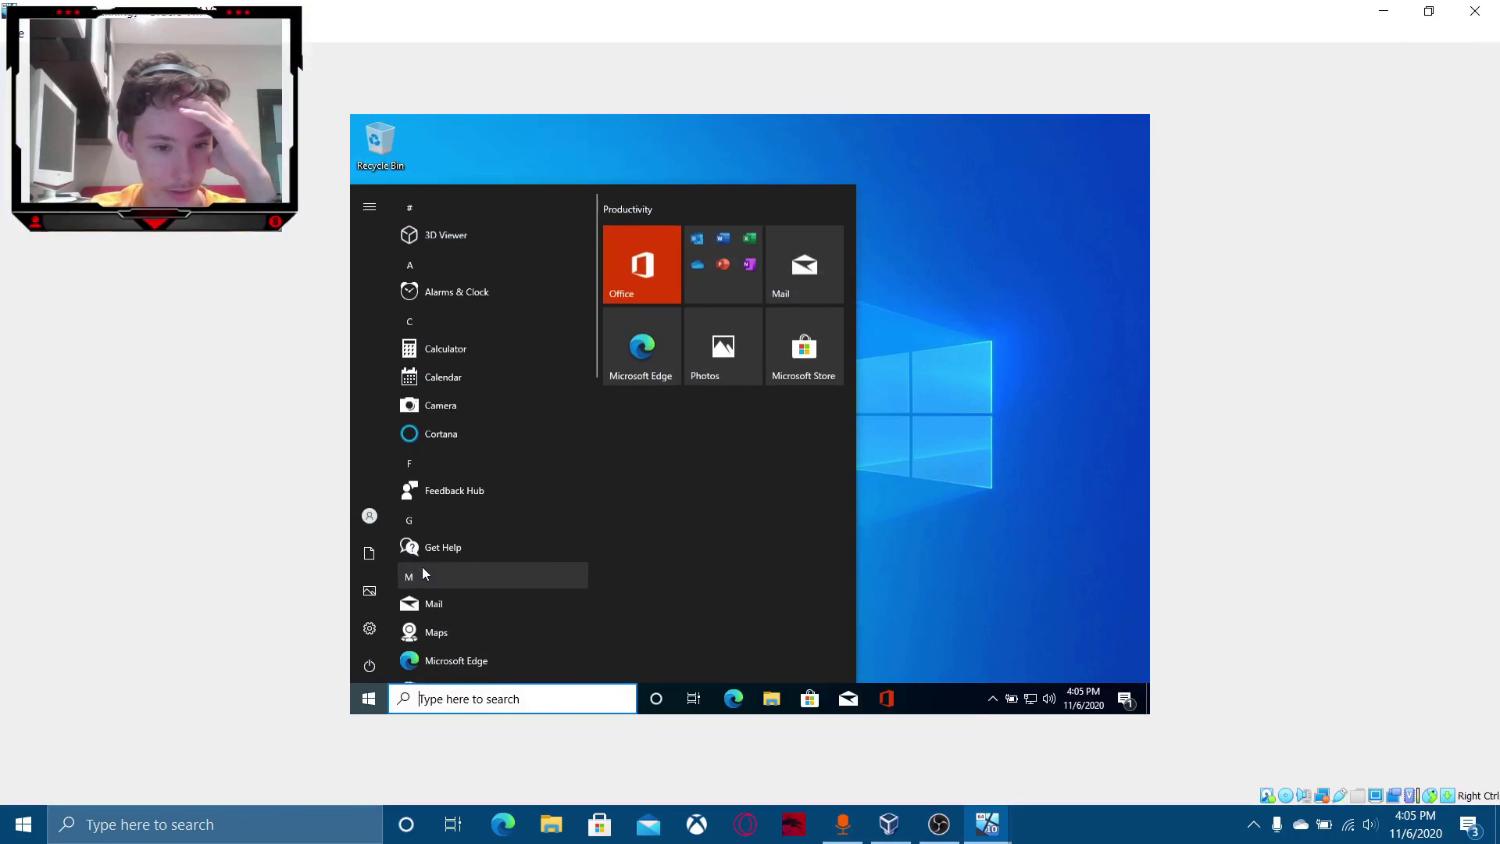
mouse_move(372, 635)
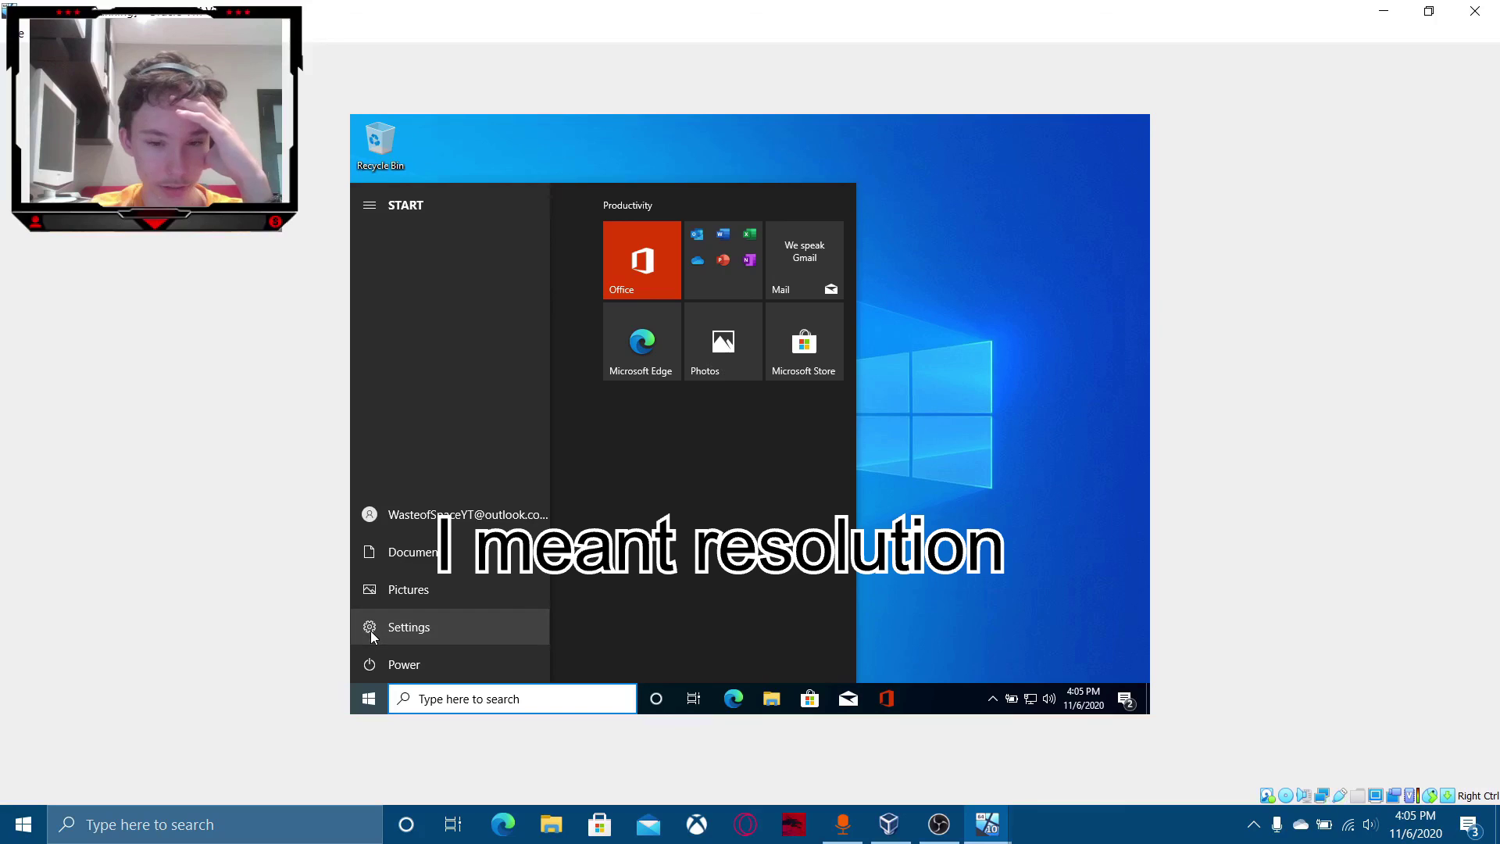
left_click(371, 631)
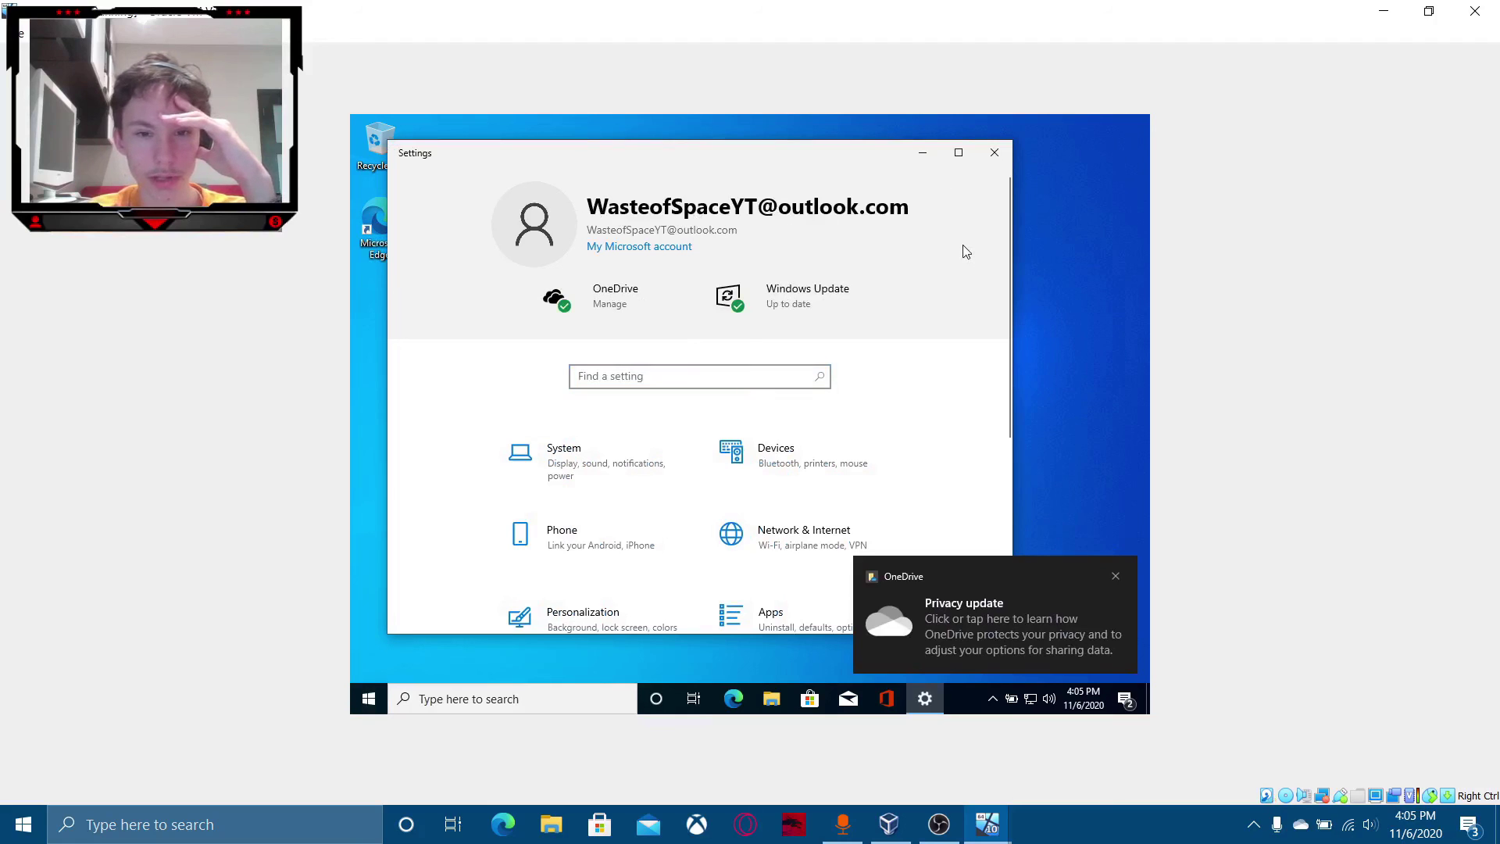
left_click(652, 248)
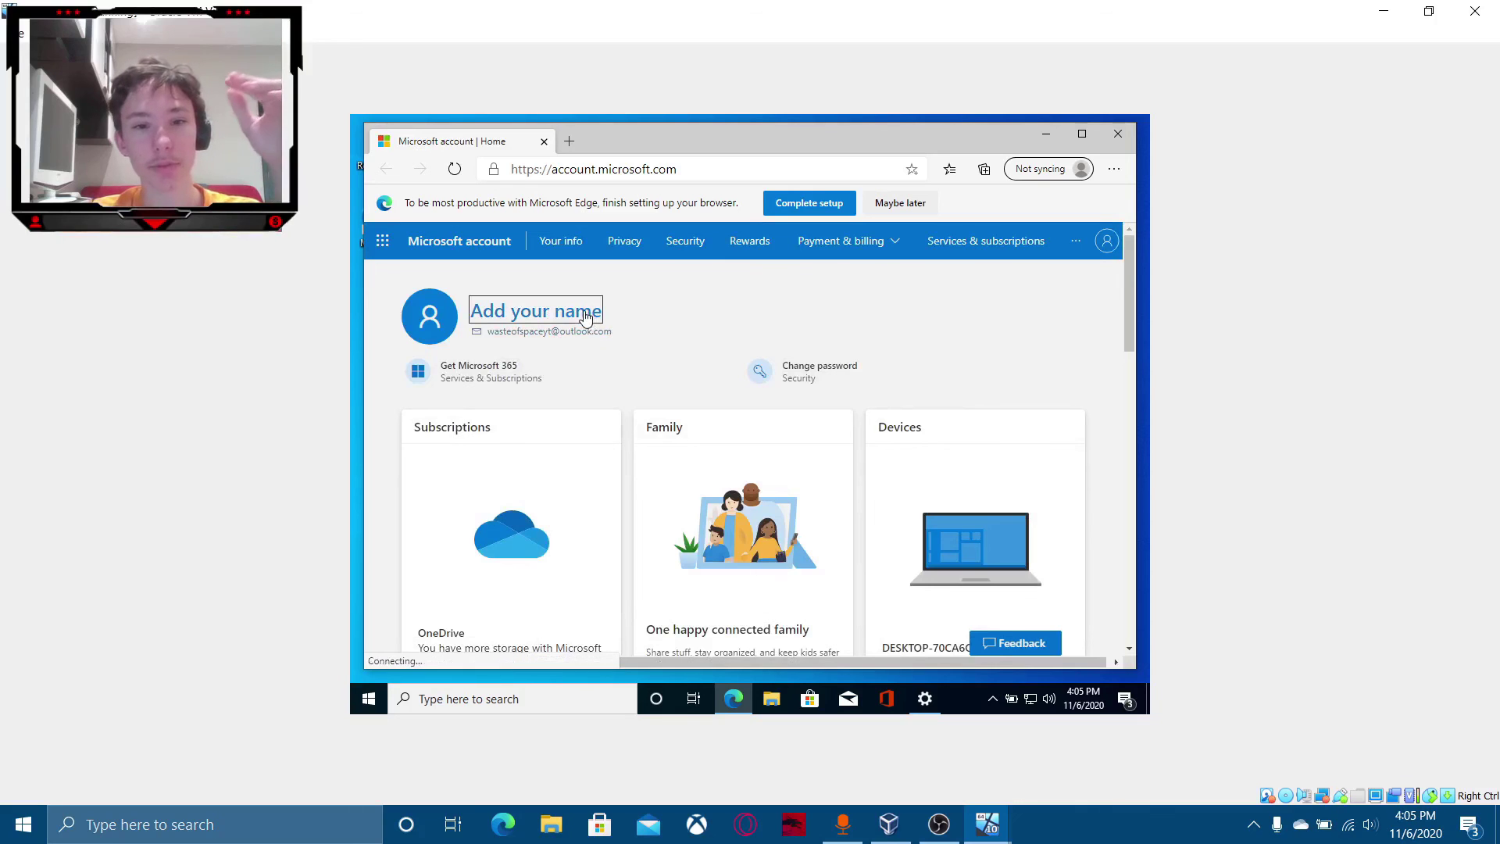
Bring the Mac OS X VM window to the front and capture the mouse into it.
mouse_move(987, 821)
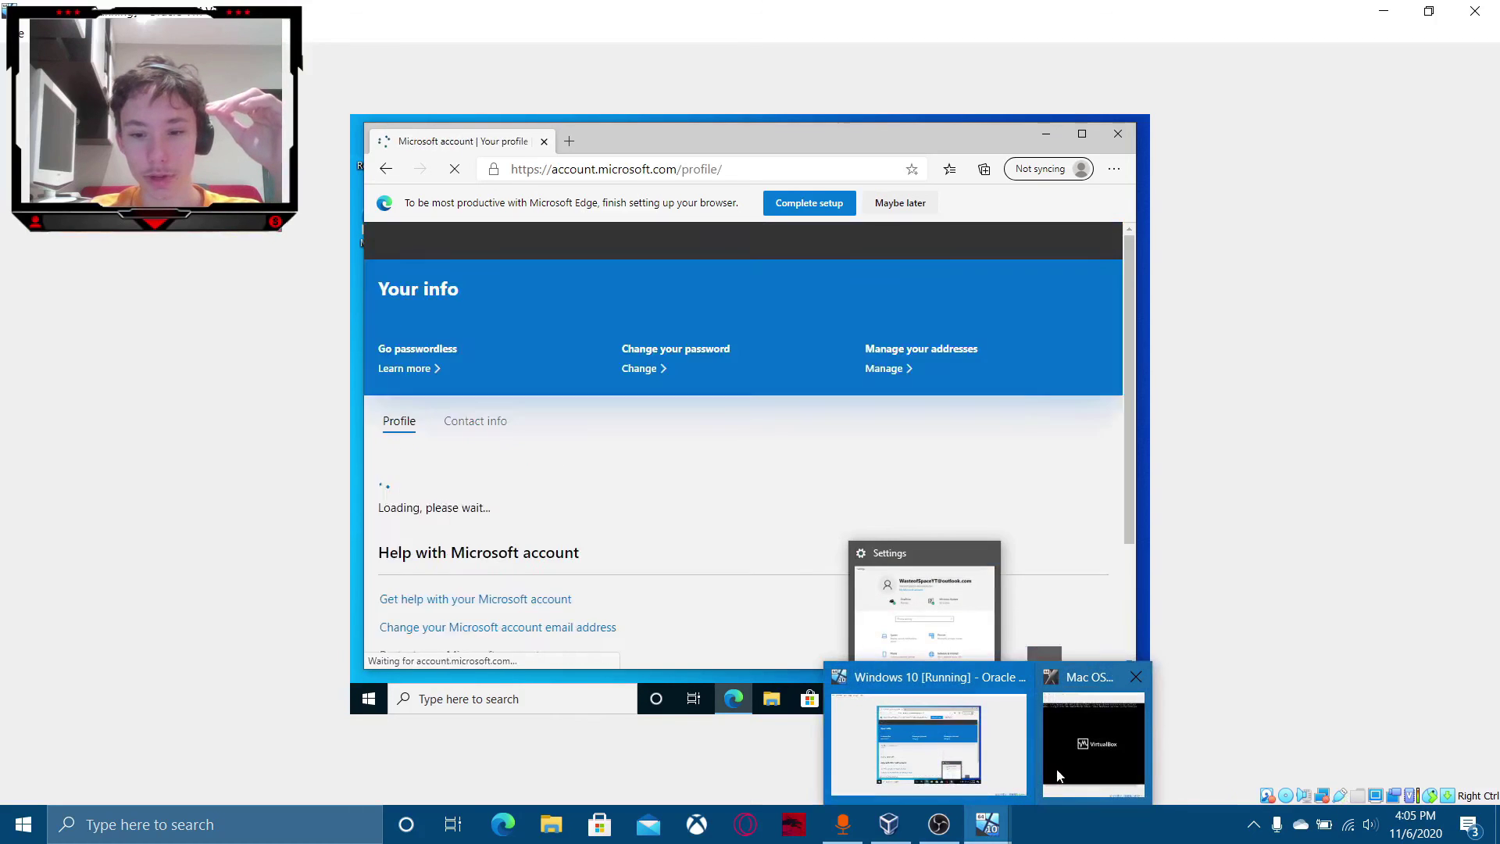
mouse_move(1060, 776)
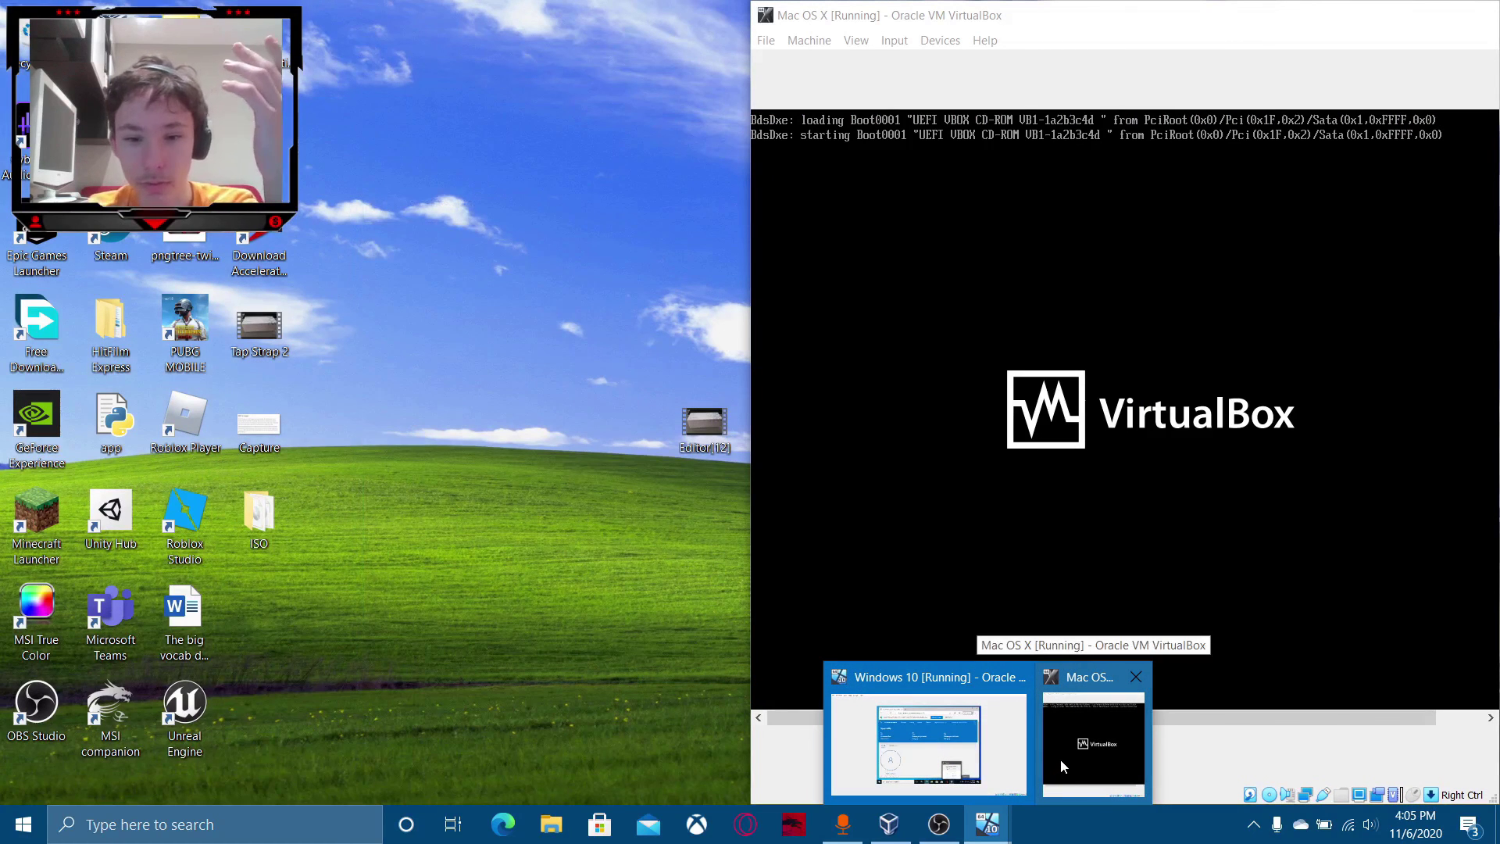
left_click(1063, 717)
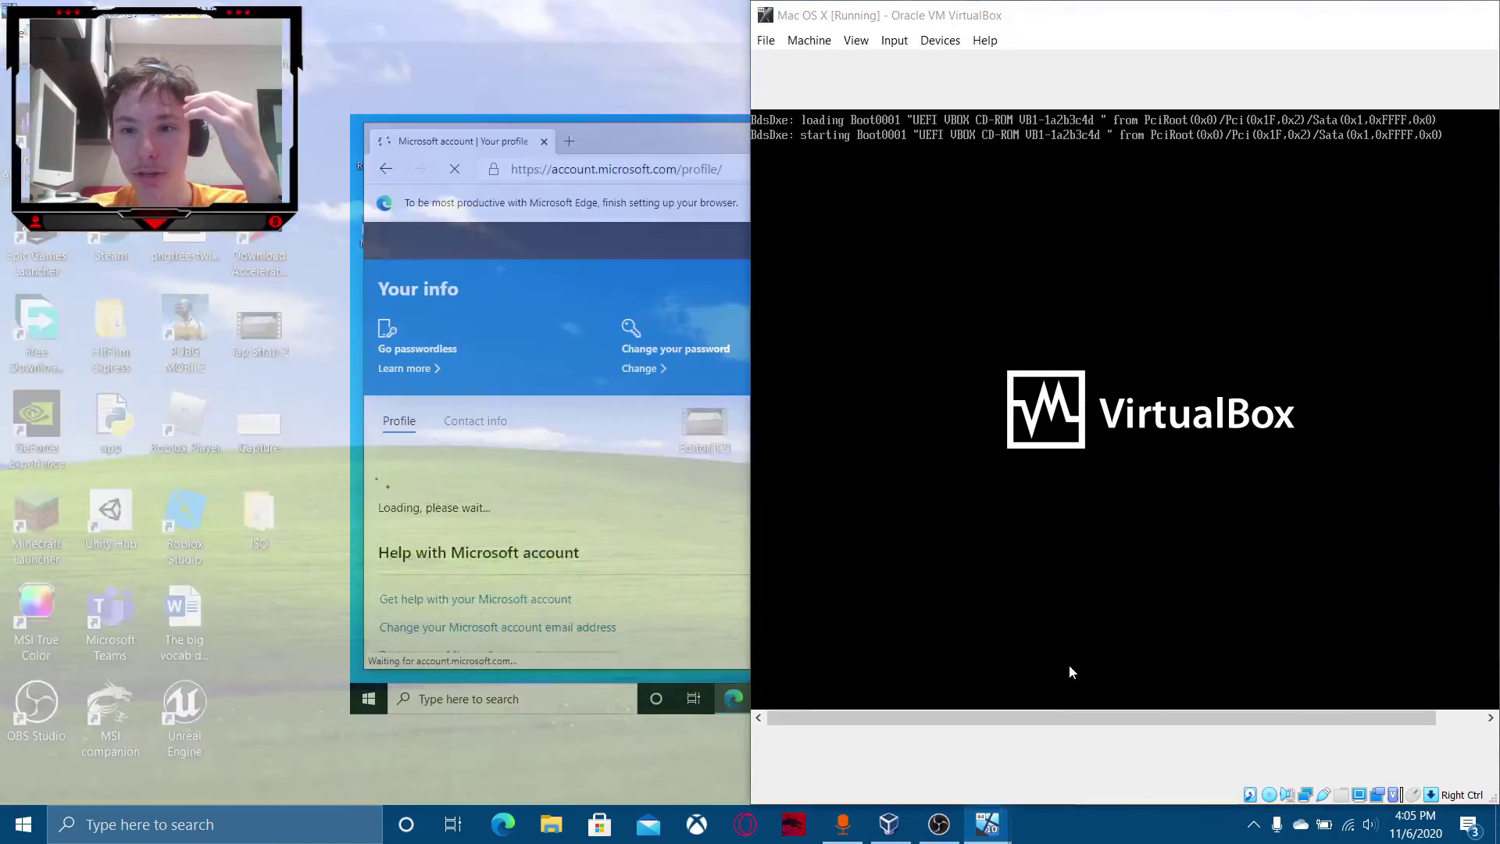
left_click(1146, 429)
left_click(1095, 510)
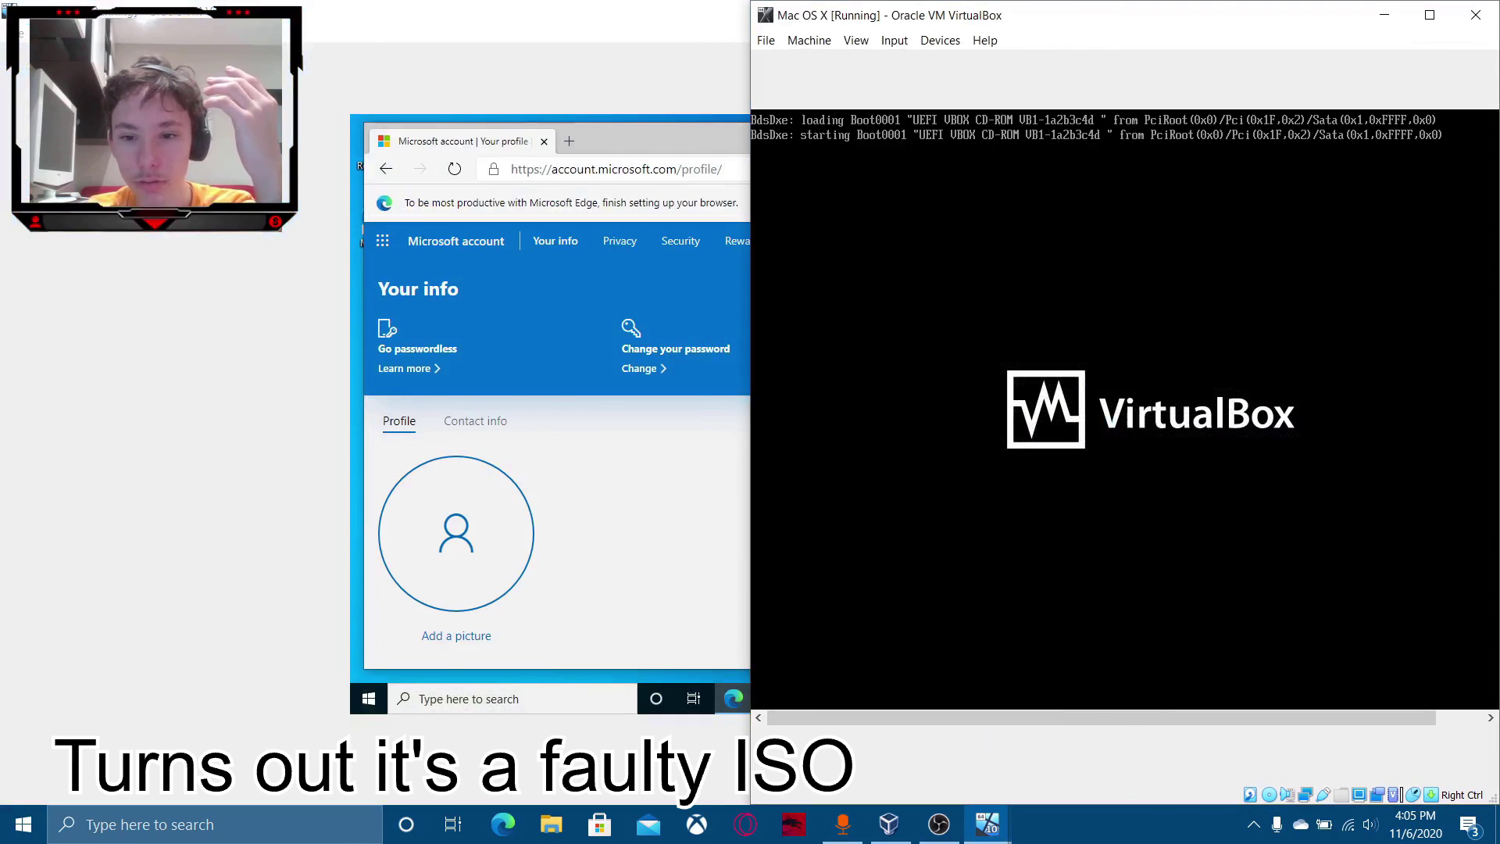